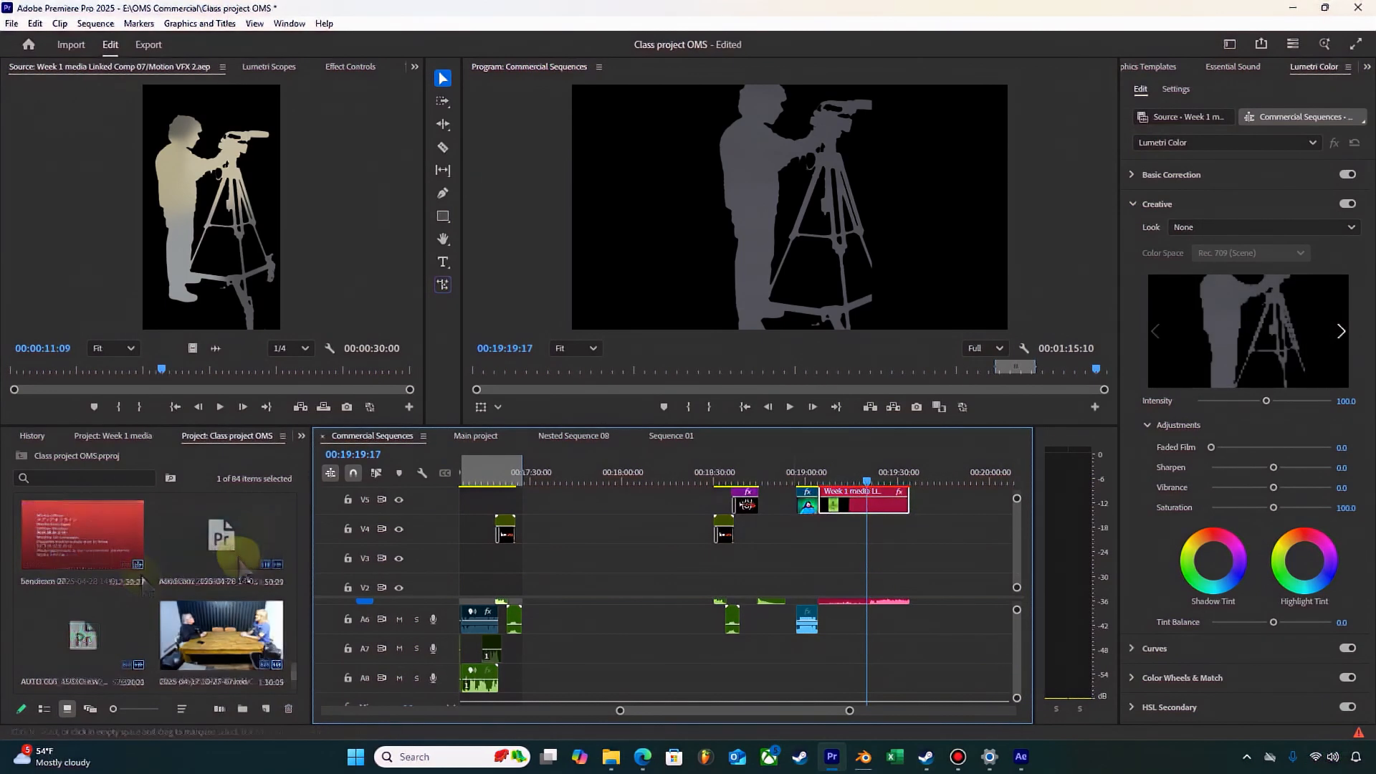
Step: Switch to After Effects and reveal the source file of layer 2 in File Explorer
{"action": "left_click", "coordinate": [872, 604]}
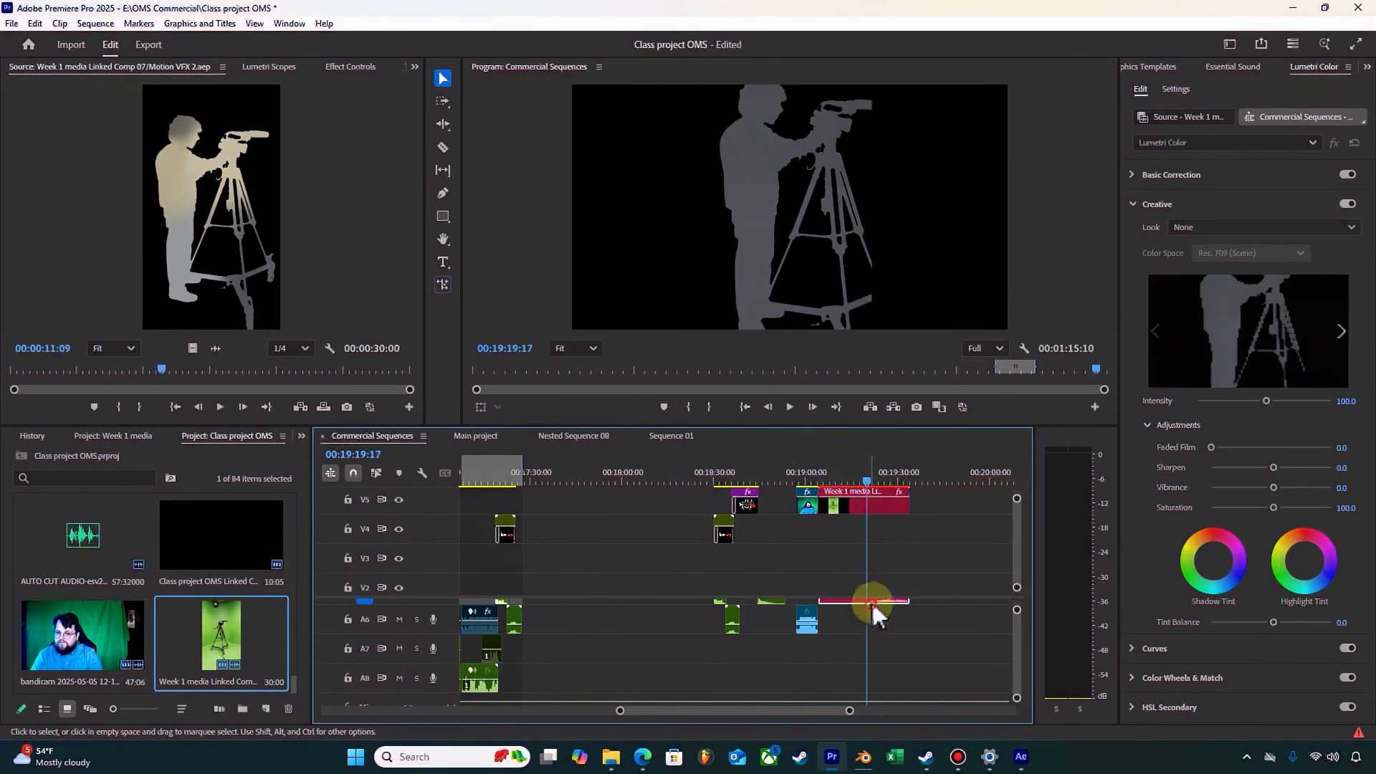
{"action": "left_click", "coordinate": [1022, 755]}
{"action": "right_click", "coordinate": [685, 612]}
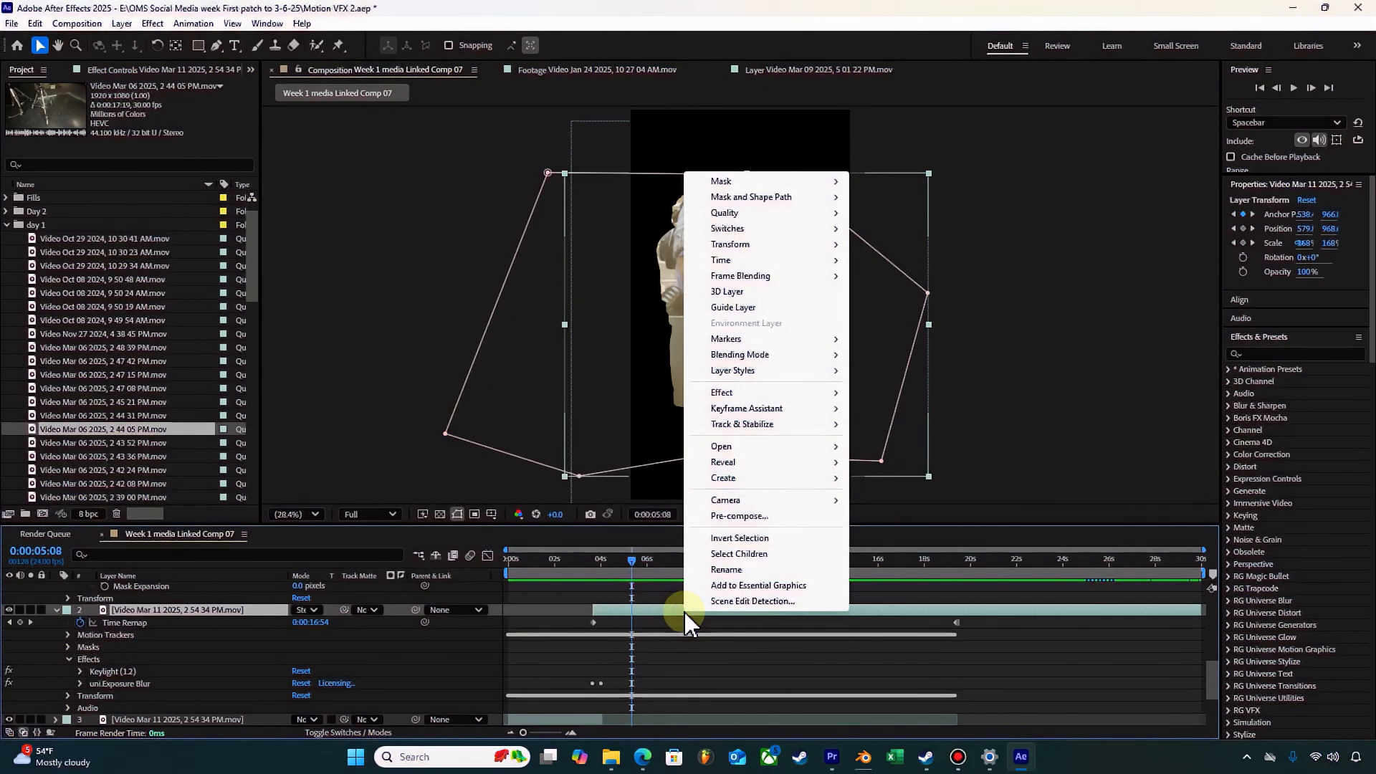
{"action": "mouse_move", "coordinate": [788, 462]}
{"action": "left_click", "coordinate": [893, 461]}
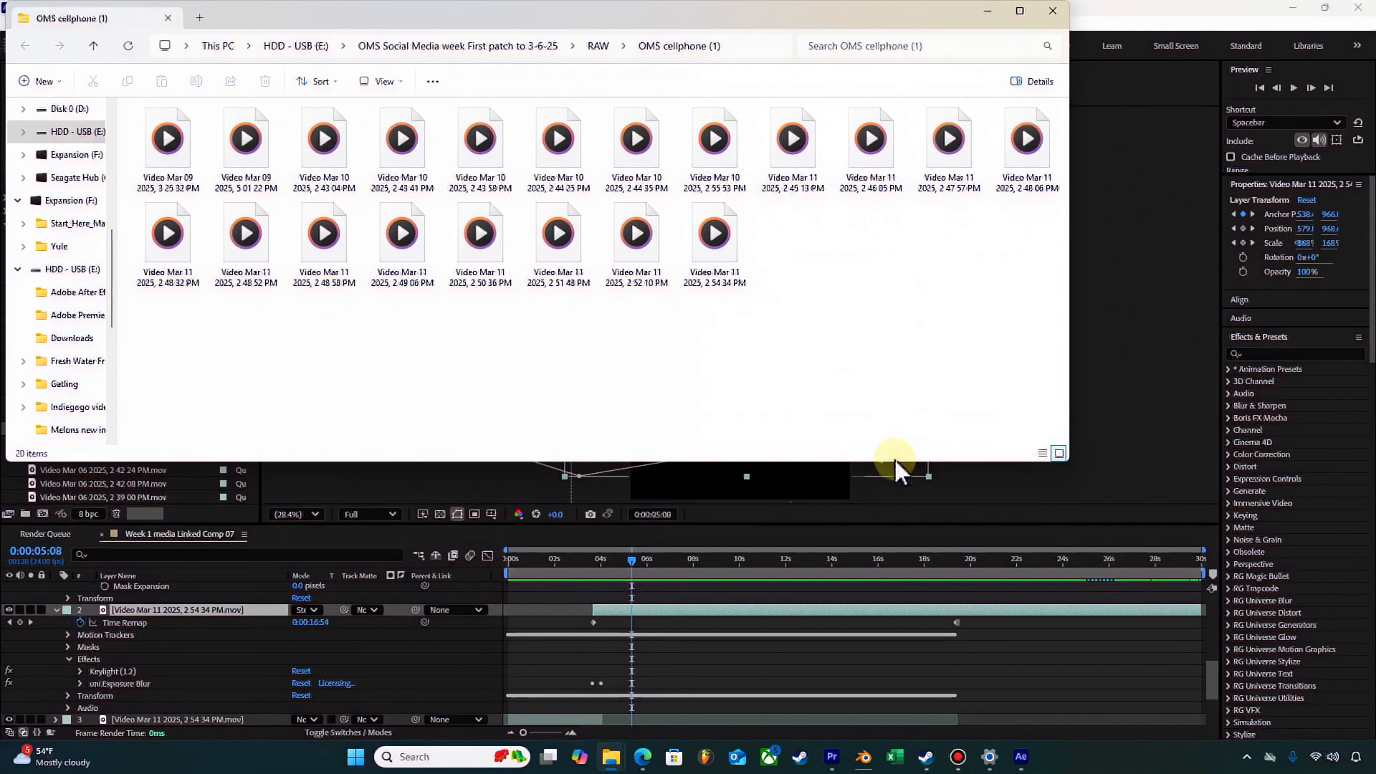
Step: Return to Premiere Pro and import the Mar 11 2025, 2 54 34 PM video from the OMS cellphone (1) folder into the Class project OMS project
{"action": "left_click", "coordinate": [831, 756]}
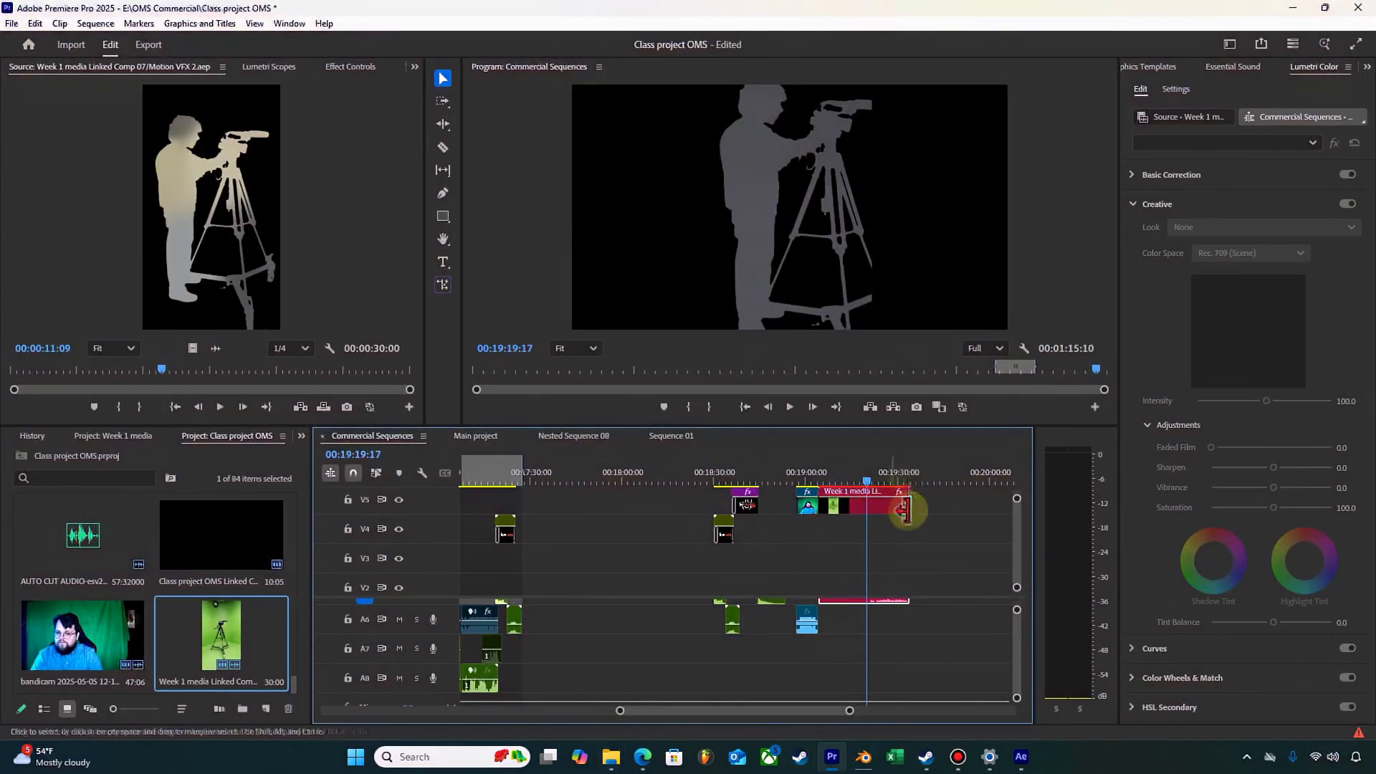
{"action": "left_click_drag", "start_coordinate": [913, 473], "coordinate": [654, 476]}
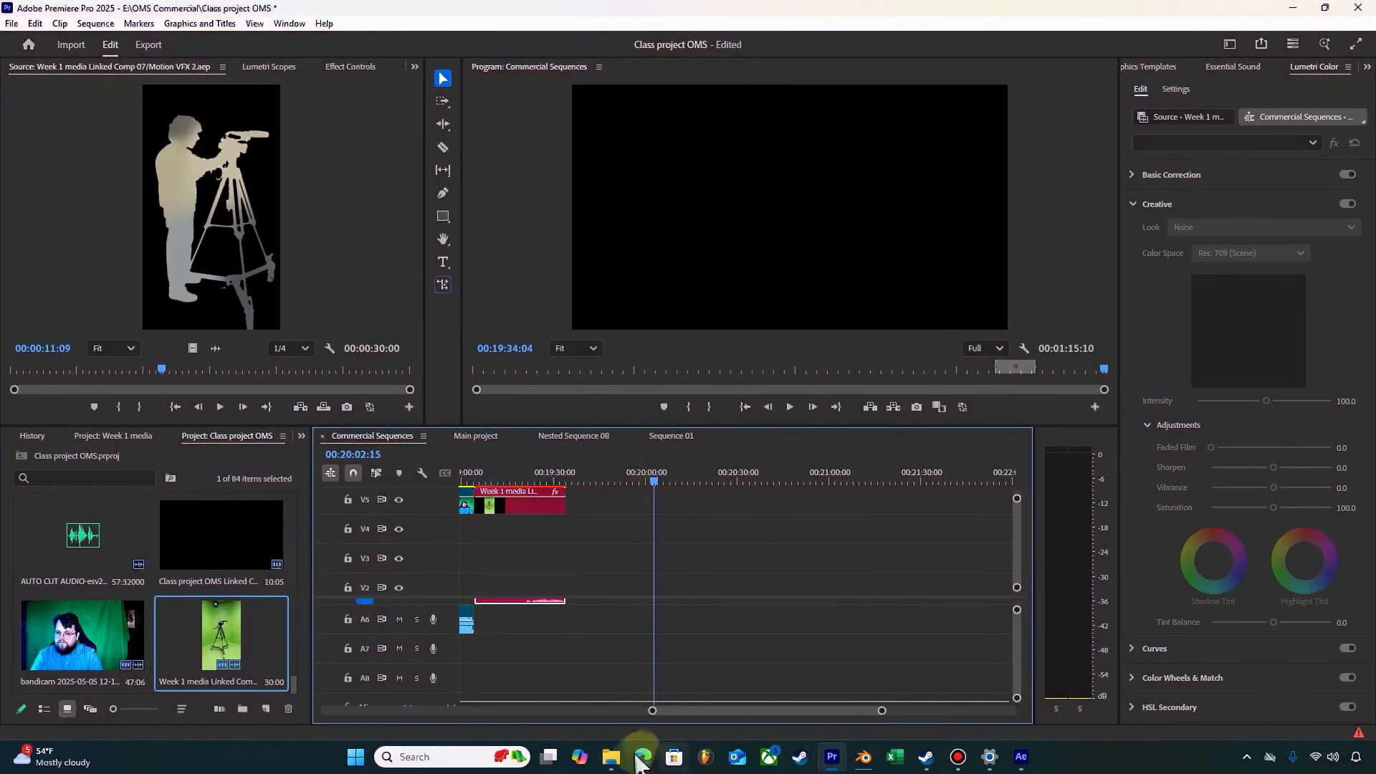
{"action": "mouse_move", "coordinate": [610, 757]}
{"action": "mouse_move", "coordinate": [634, 702]}
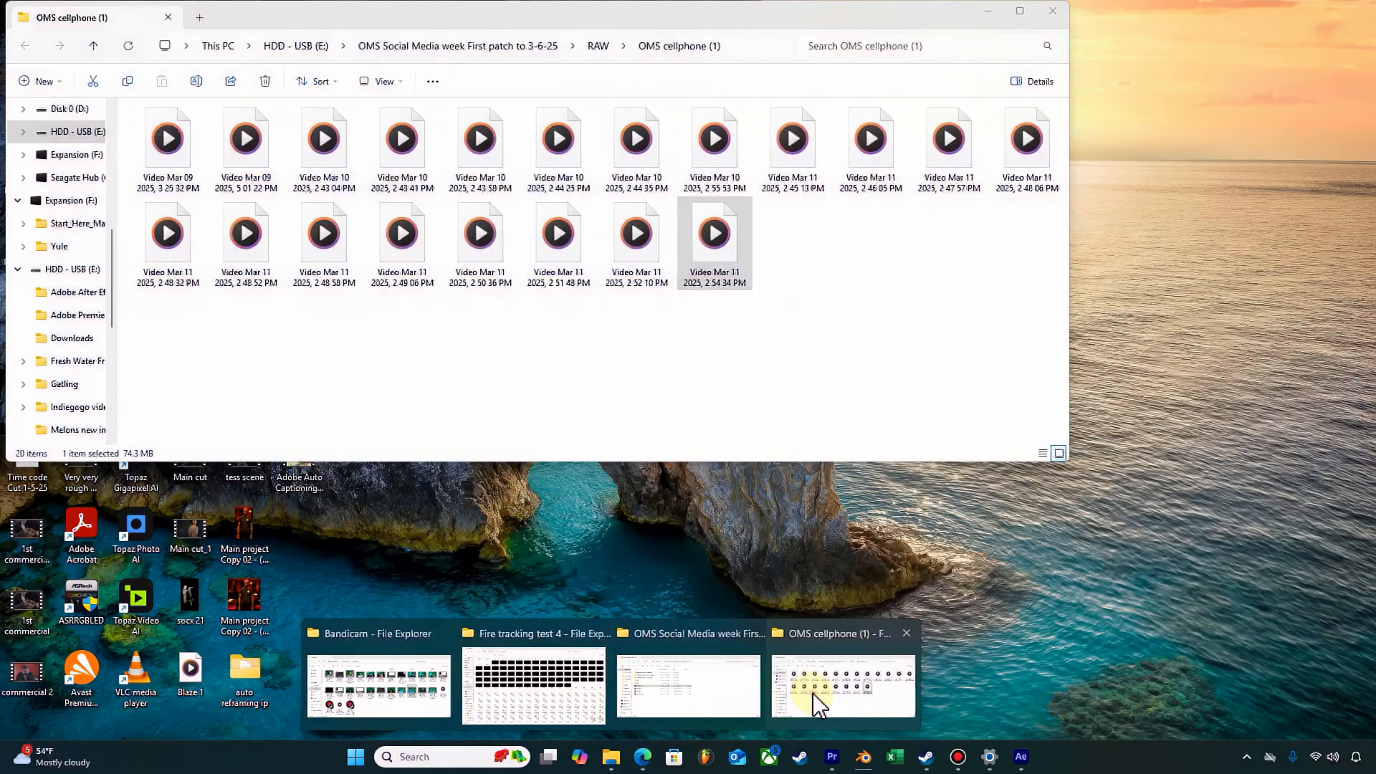
{"action": "left_click", "coordinate": [813, 693]}
{"action": "left_click_drag", "start_coordinate": [671, 350], "coordinate": [168, 655]}
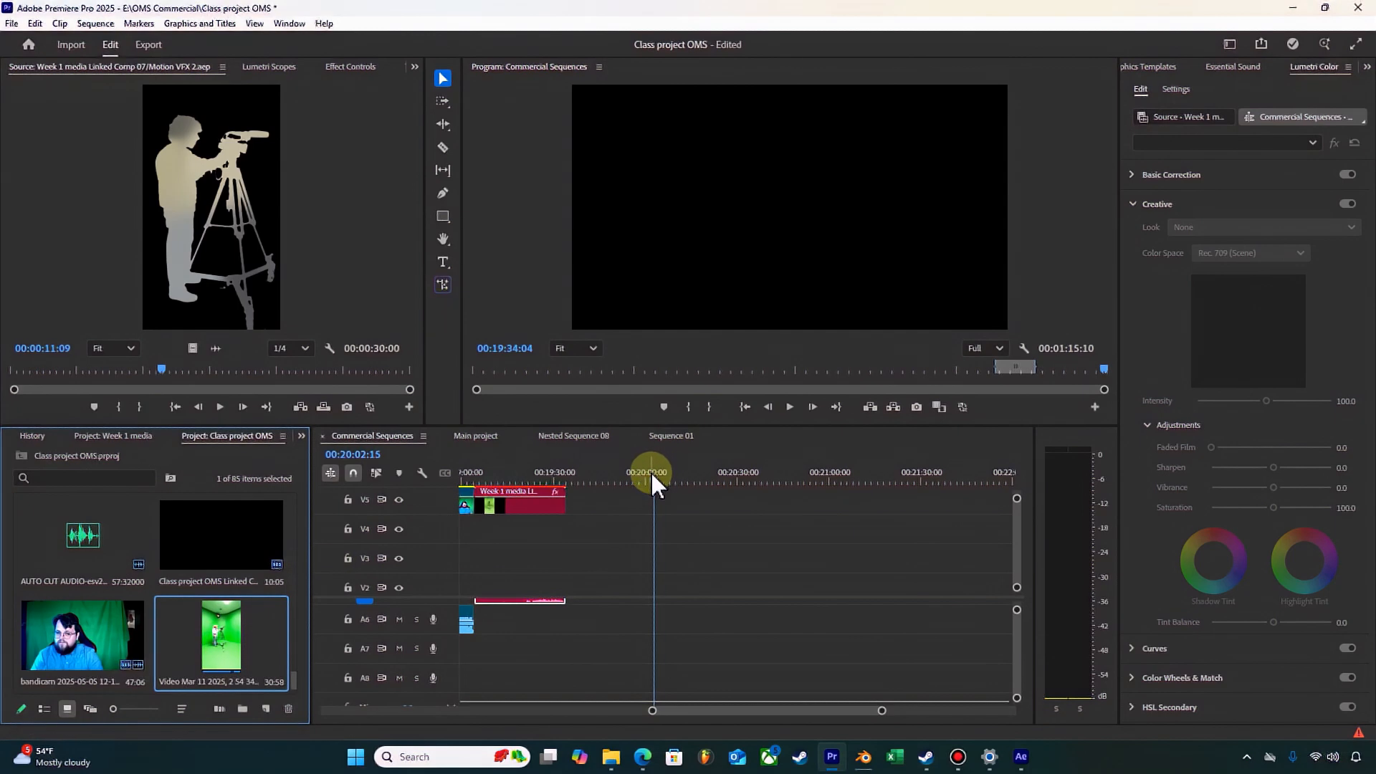
Step: Create a new sequence from the imported Mar 11 2025, 2 54 34 PM green-screen video
{"action": "left_click", "coordinate": [473, 436]}
{"action": "scroll", "coordinate": [186, 598], "scroll_direction": "up", "scroll_amount": 2}
{"action": "scroll", "coordinate": [186, 598], "scroll_direction": "up", "scroll_amount": 3}
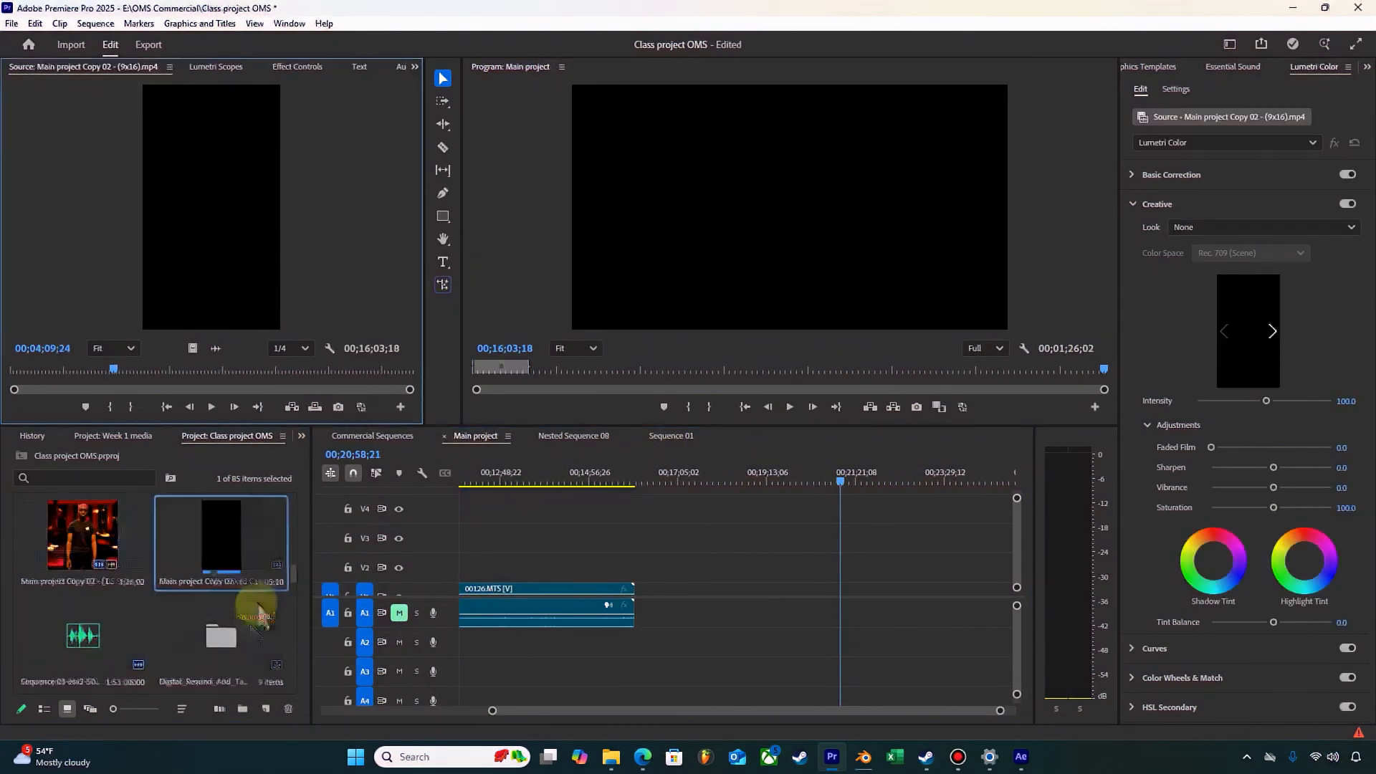
{"action": "scroll", "coordinate": [215, 634], "scroll_direction": "up", "scroll_amount": 6}
{"action": "right_click", "coordinate": [218, 640]}
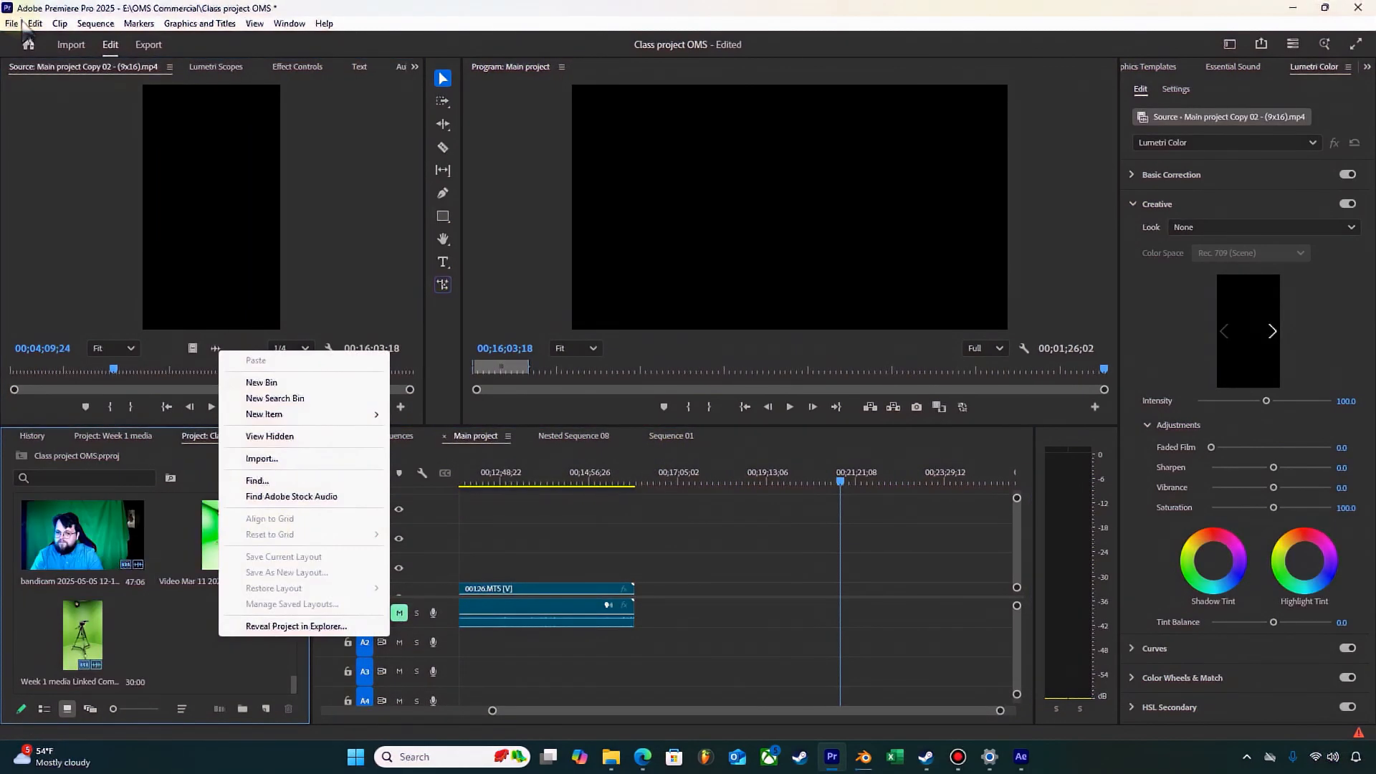
{"action": "mouse_move", "coordinate": [287, 501]}
{"action": "left_click", "coordinate": [412, 501]}
{"action": "left_click", "coordinate": [869, 640]}
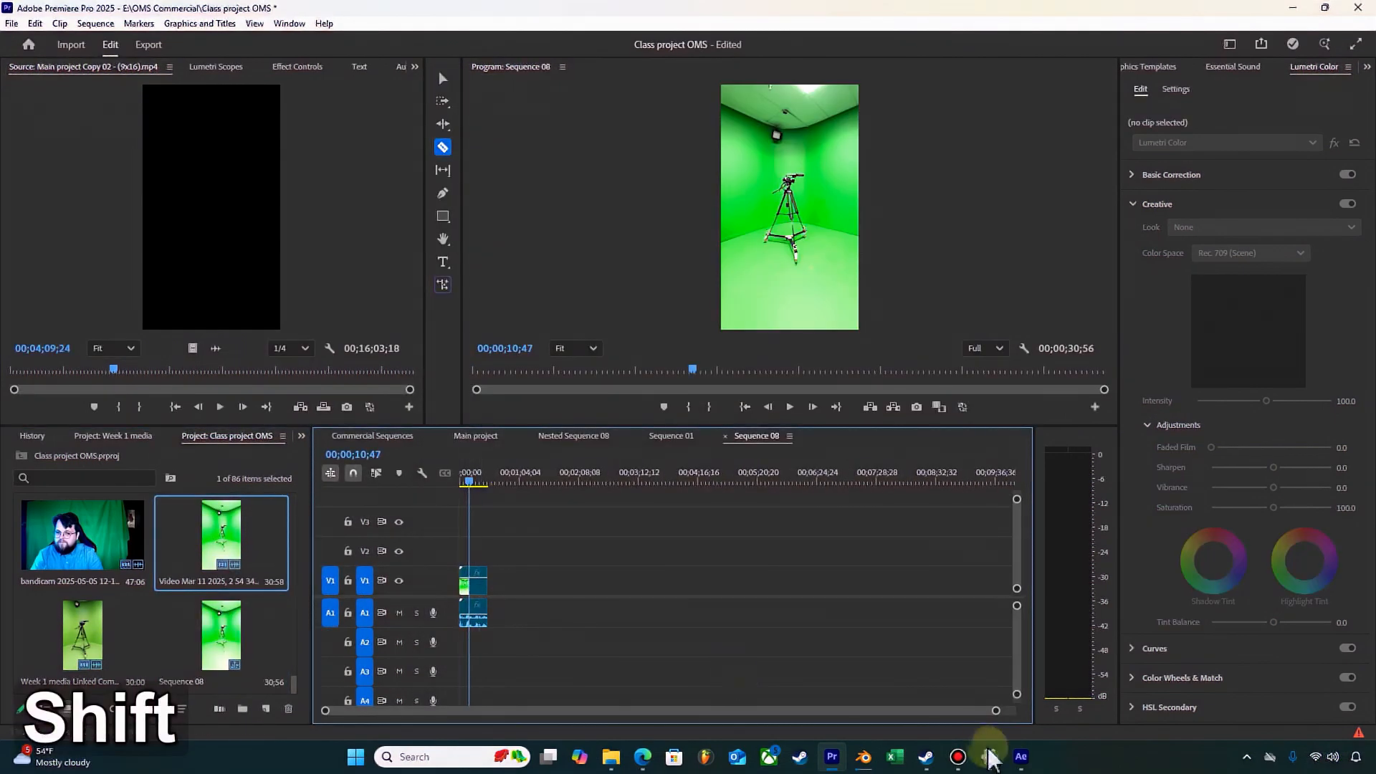
Step: Cut the green-screen clip with the Razor tool at 00;00;11;39
{"action": "left_click_drag", "start_coordinate": [996, 710], "coordinate": [552, 710]}
{"action": "key", "text": "space"}
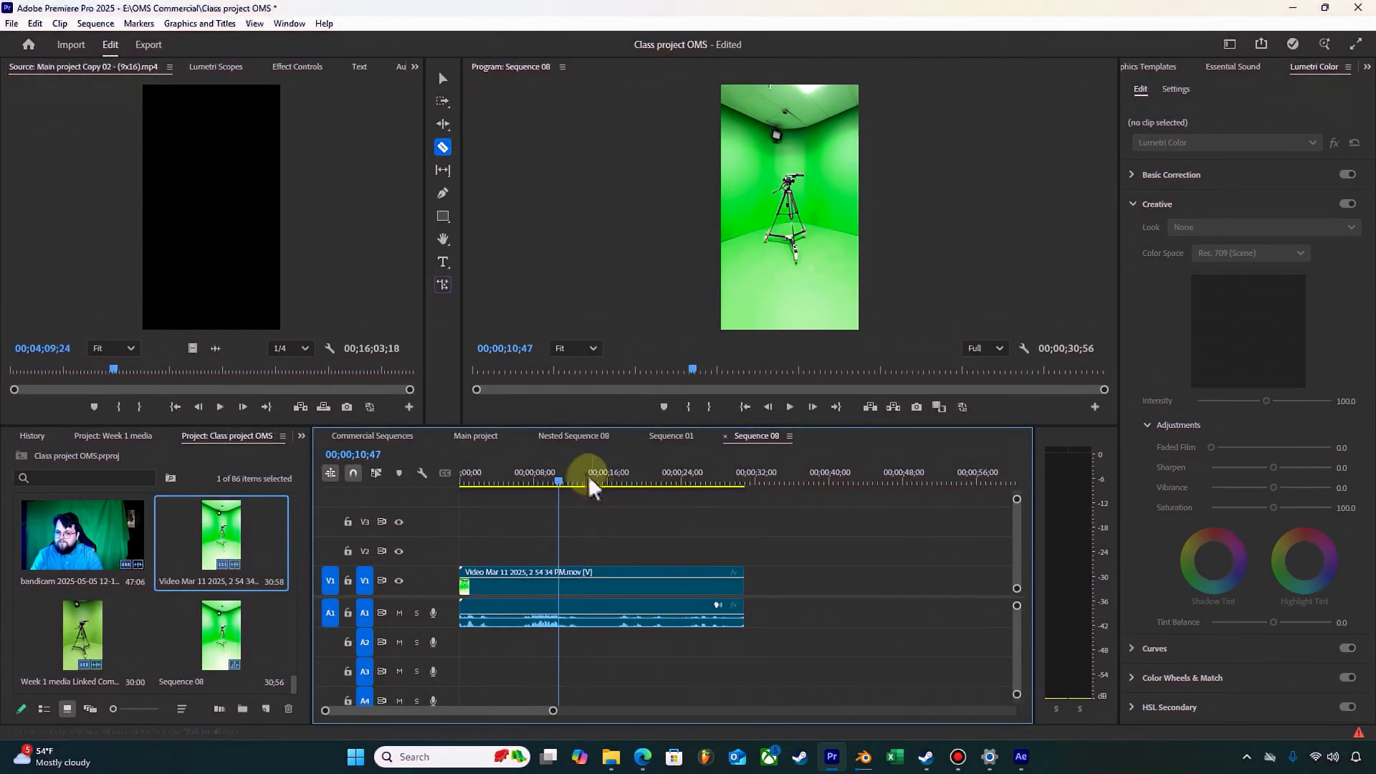
{"action": "left_click_drag", "start_coordinate": [587, 476], "coordinate": [568, 483]}
{"action": "left_click", "coordinate": [567, 577], "text": "shift"}
{"action": "key", "text": "c"}
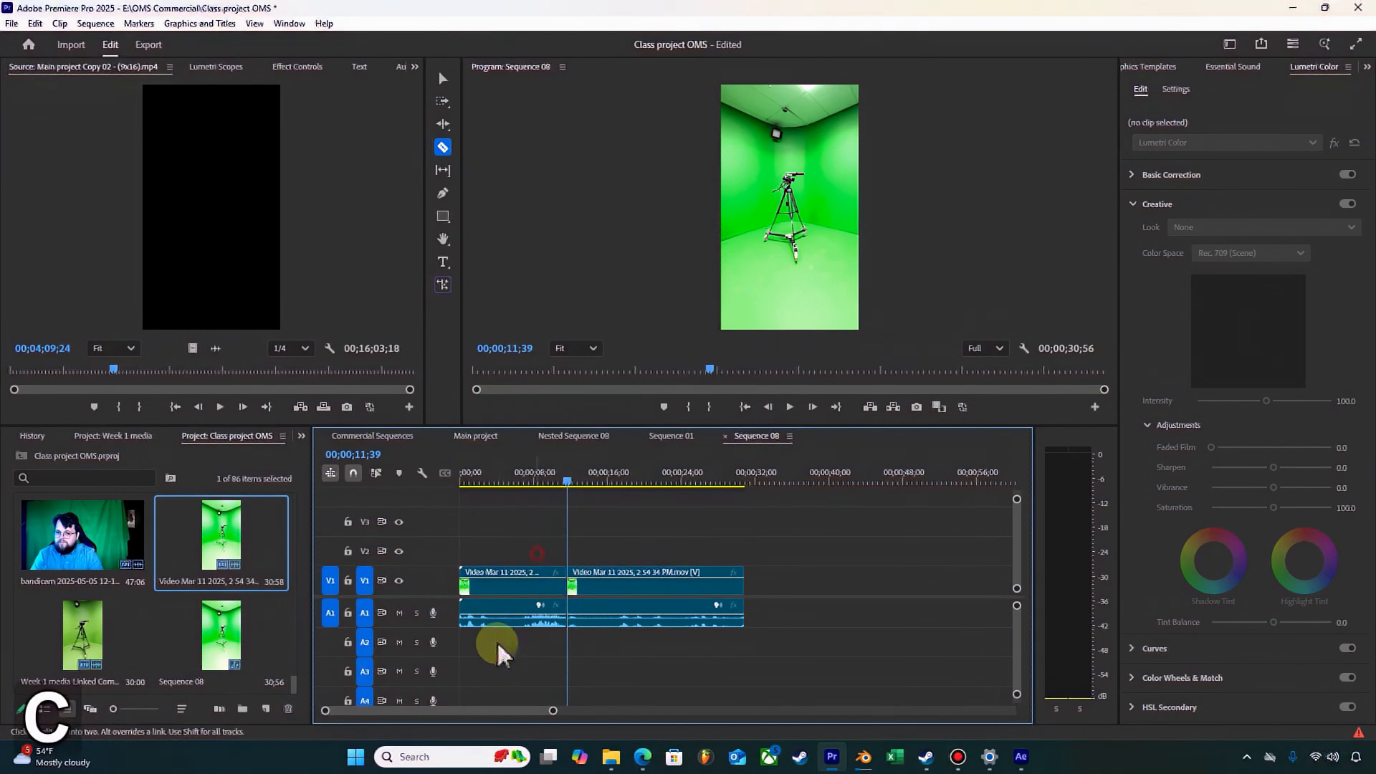
Step: Delete the first part of the cut clip and move the remaining part to the start of the sequence
{"action": "key", "text": "v"}
{"action": "left_click", "coordinate": [486, 629]}
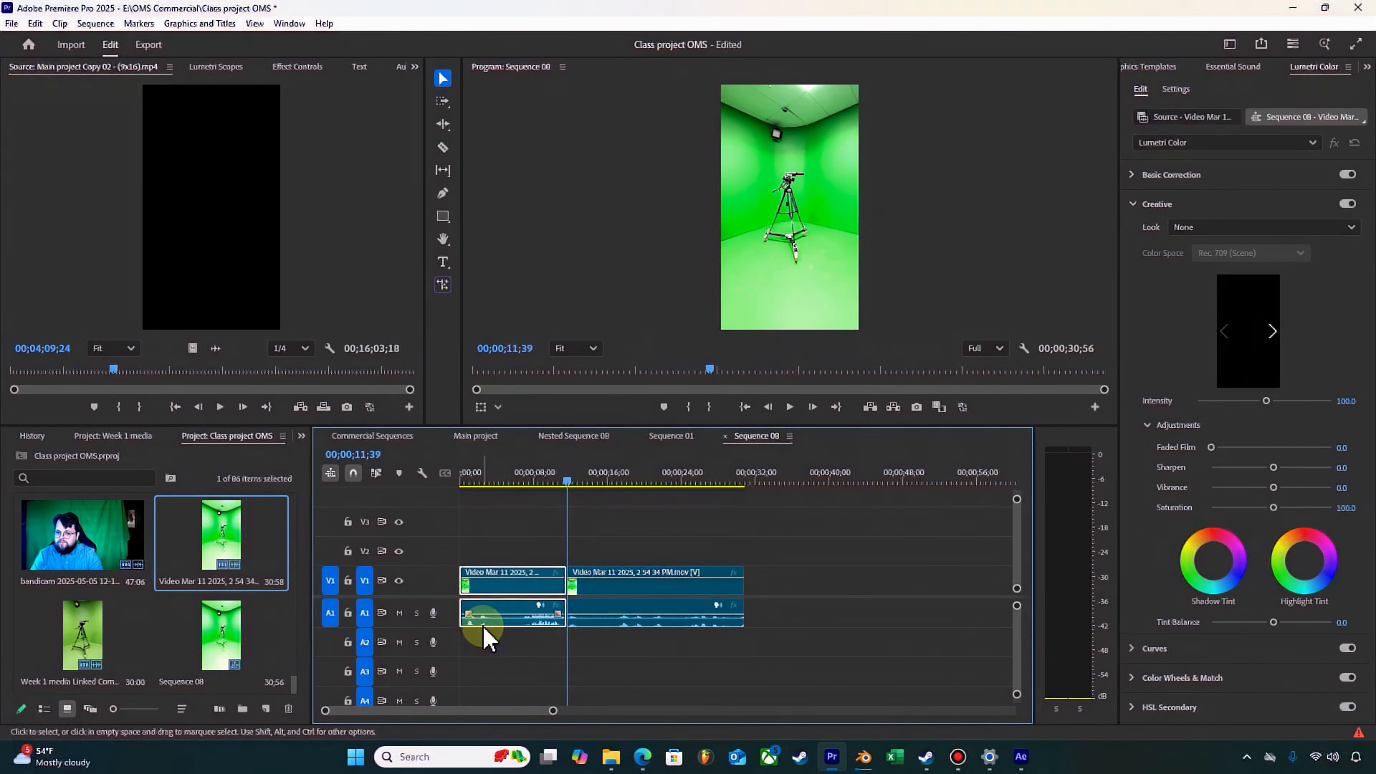
{"action": "key", "text": "BackSpace"}
{"action": "key", "text": "a"}
{"action": "left_click", "coordinate": [605, 595]}
{"action": "key", "text": "v"}
{"action": "left_click_drag", "start_coordinate": [606, 588], "coordinate": [494, 588]}
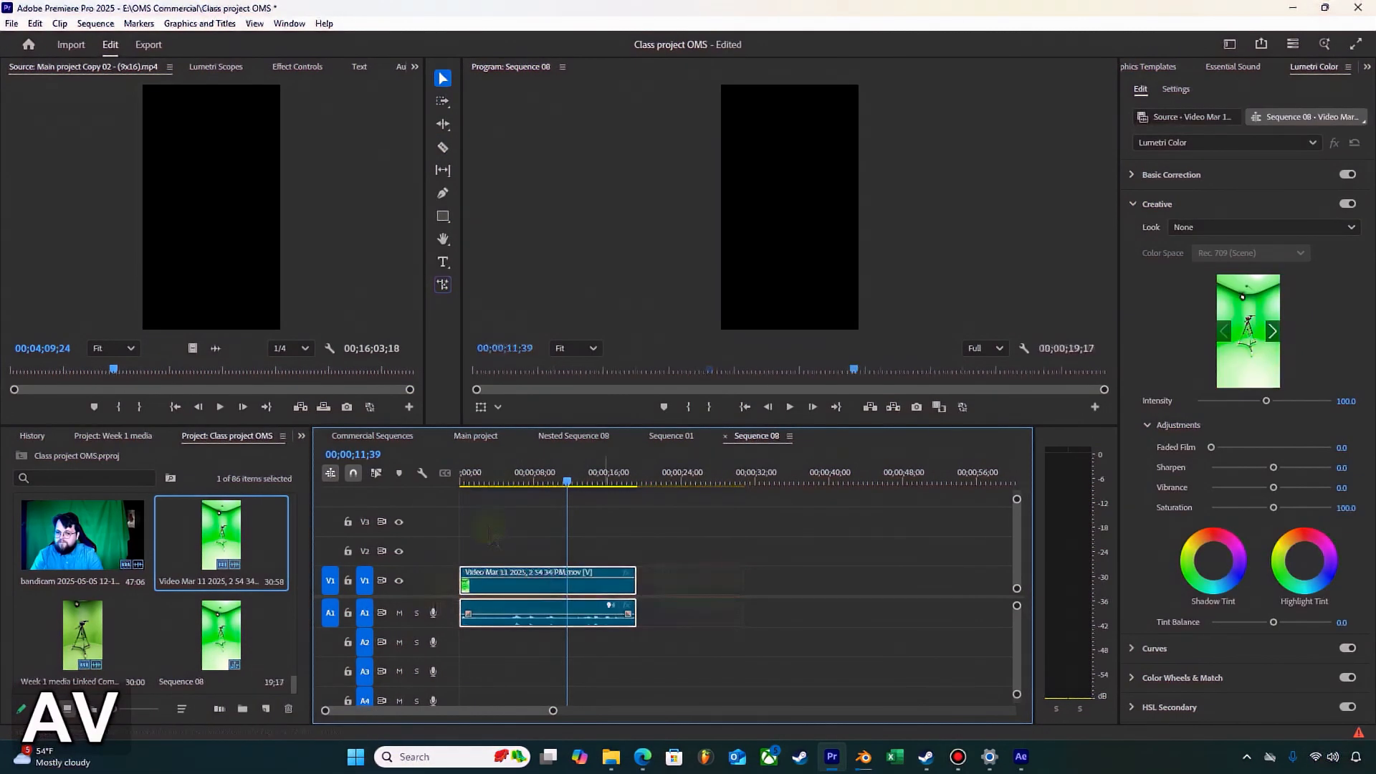
Step: Replace the trimmed video clip with an After Effects composition, switch to After Effects and accept the color management notice
{"action": "mouse_move", "coordinate": [482, 480]}
{"action": "left_mouse_down"}
{"action": "mouse_move", "coordinate": [430, 481]}
{"action": "mouse_move", "coordinate": [640, 487]}
{"action": "mouse_move", "coordinate": [488, 496]}
{"action": "left_mouse_up"}
{"action": "key", "text": "space"}
{"action": "left_click", "coordinate": [693, 570]}
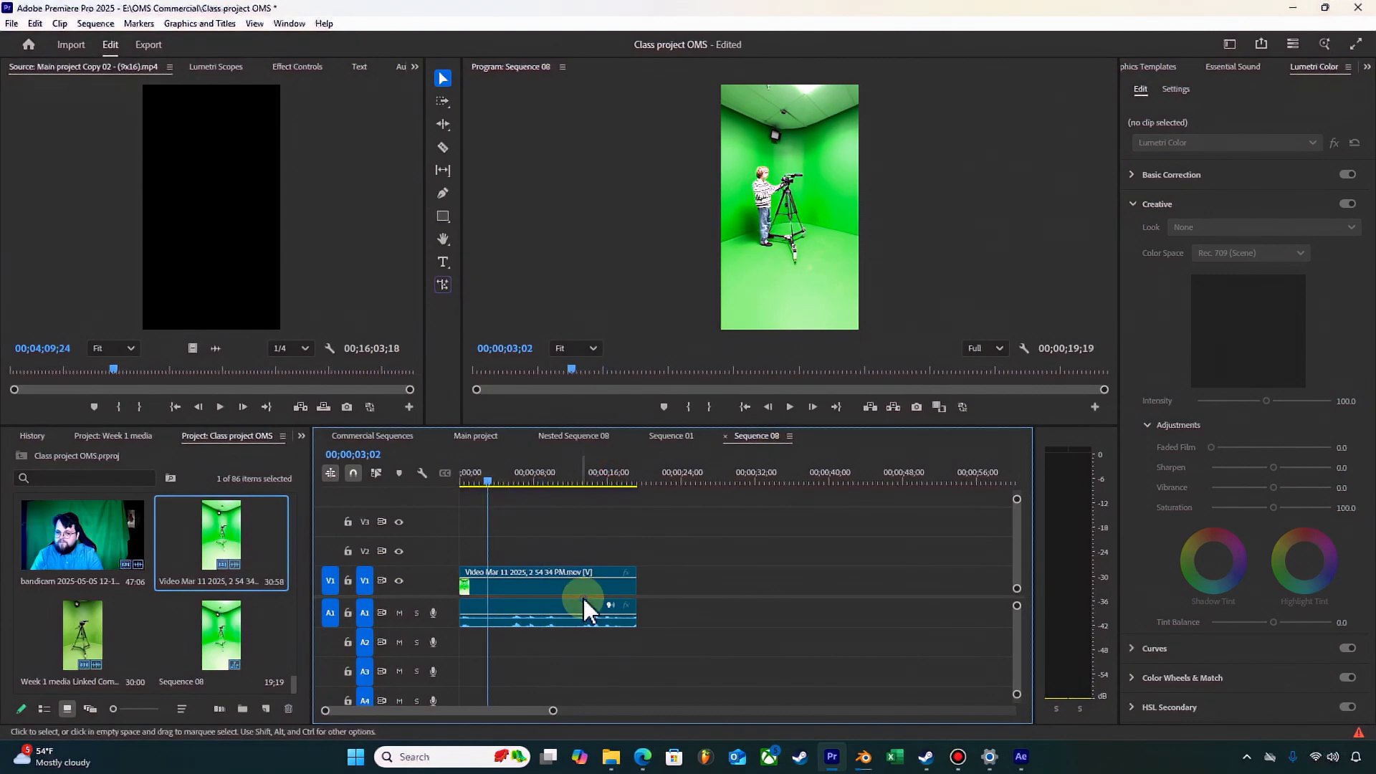
{"action": "right_click", "coordinate": [583, 595]}
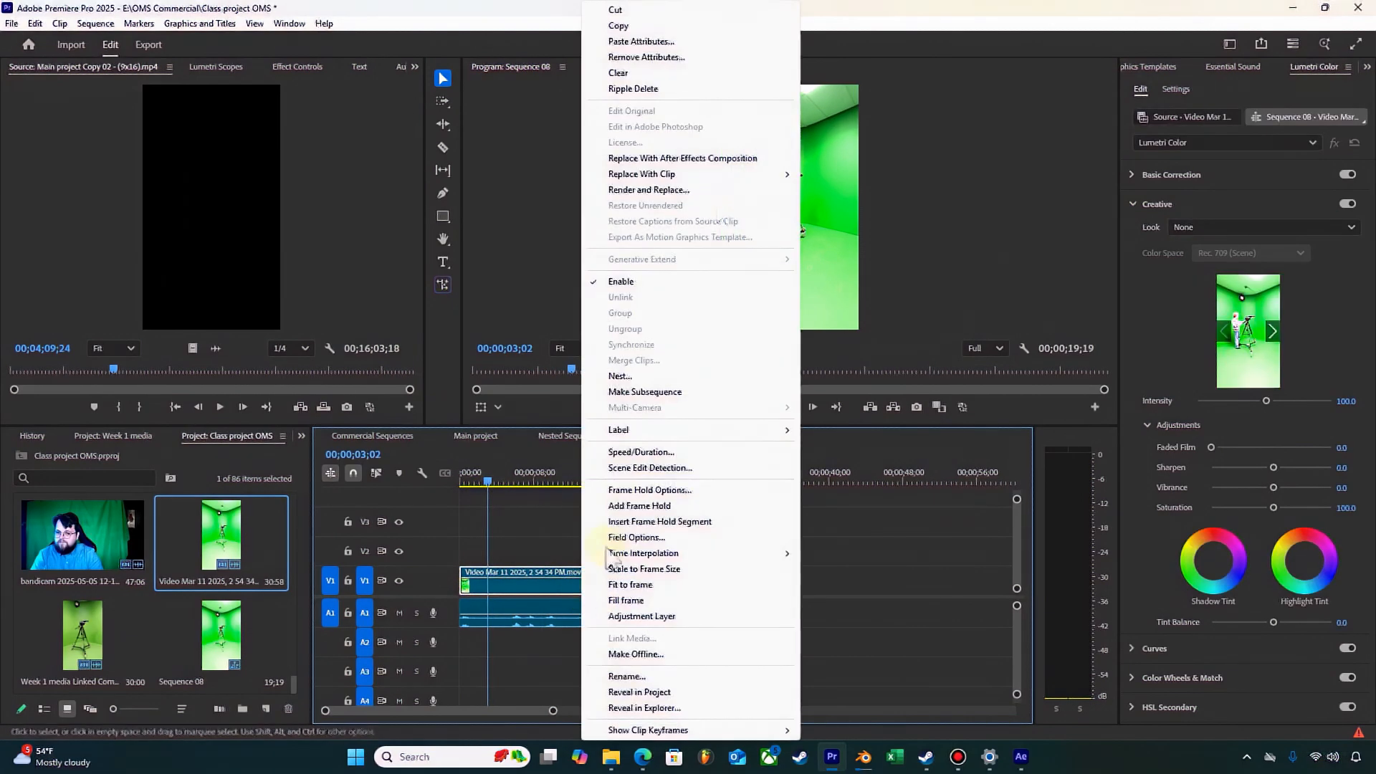
{"action": "left_click", "coordinate": [724, 159]}
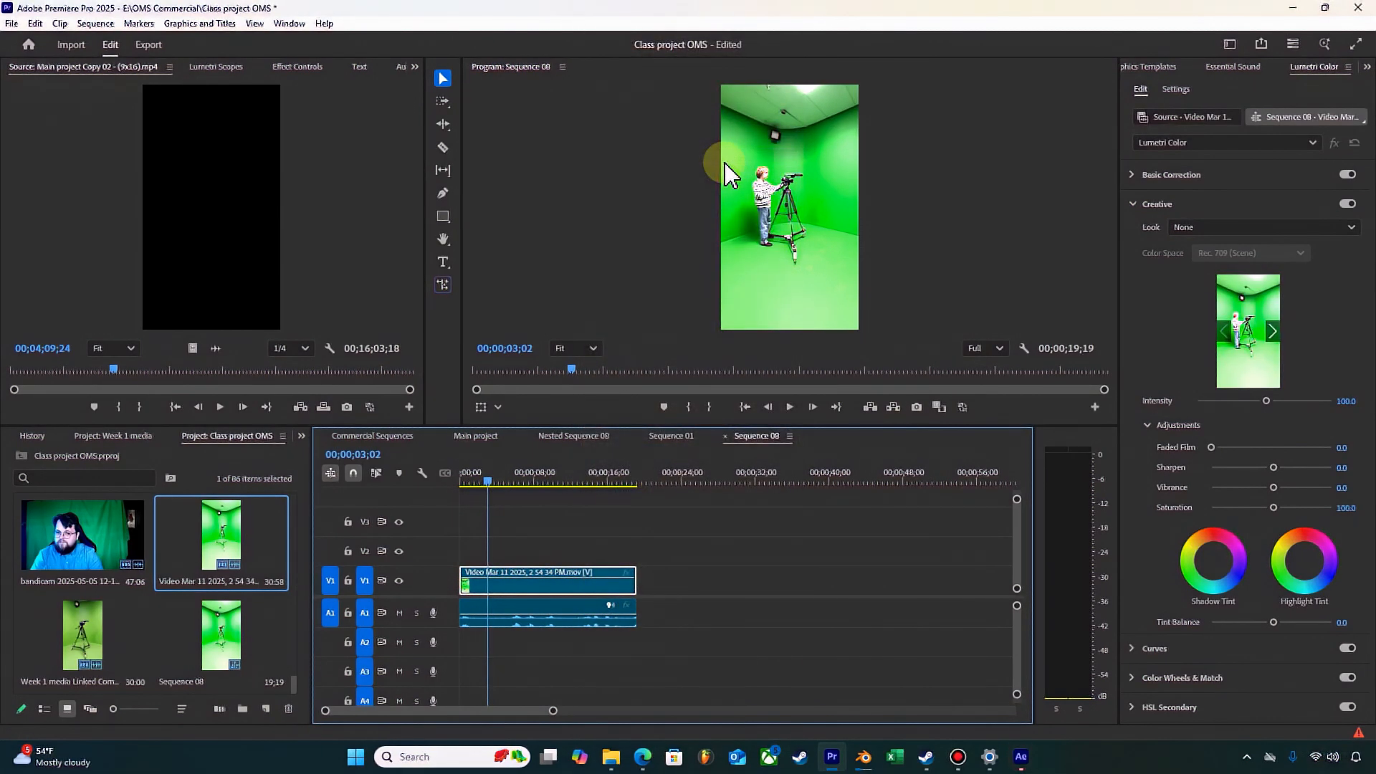
{"action": "left_click", "coordinate": [1023, 758]}
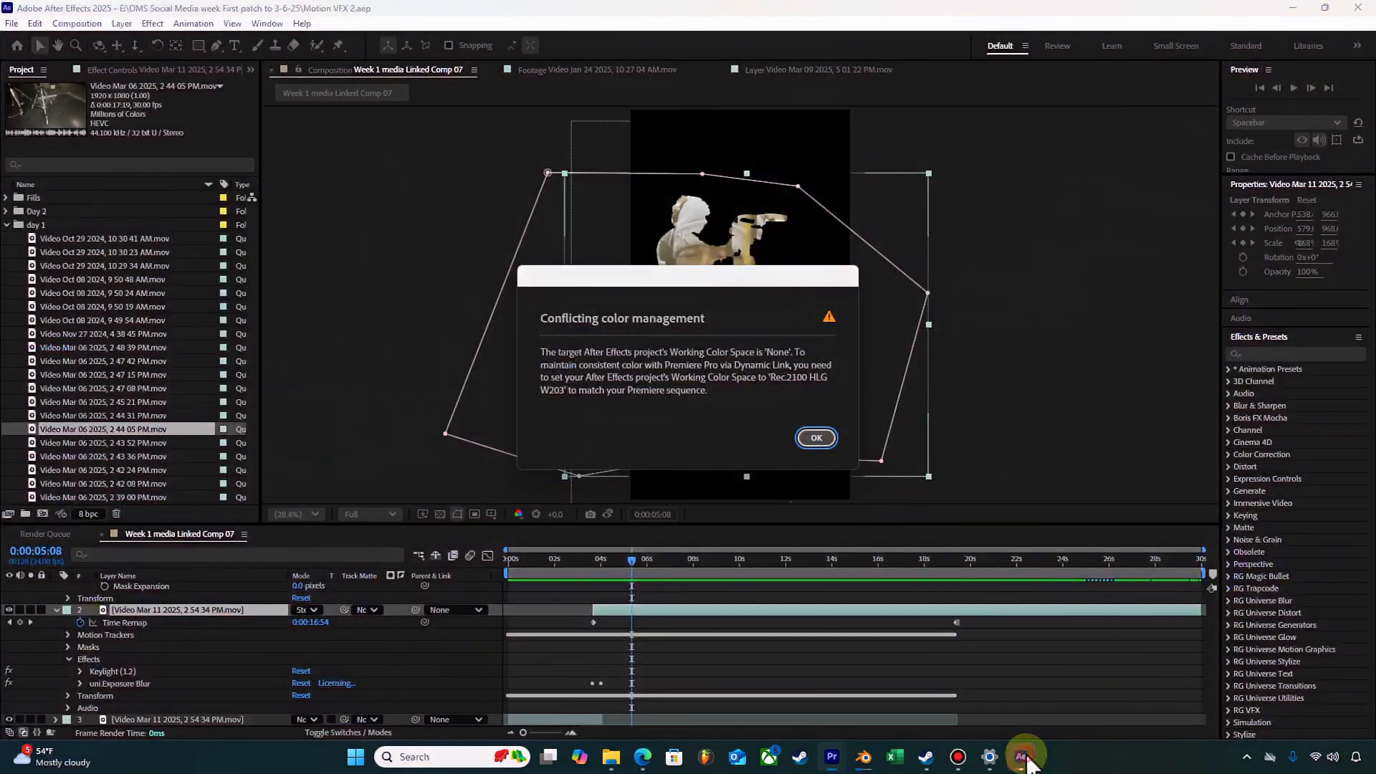
{"action": "left_click", "coordinate": [817, 438]}
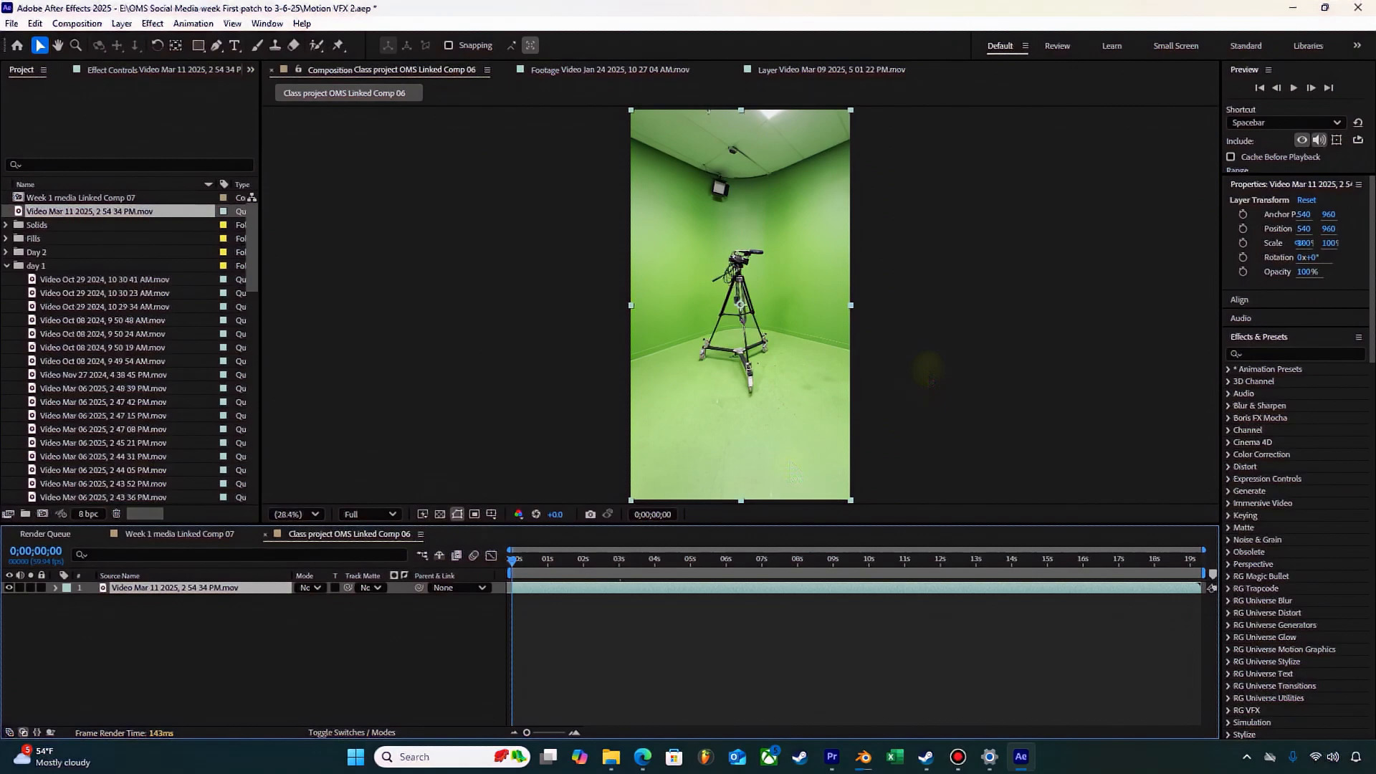
Step: Examine the Keylight (1.2) effect on layer 2 of Week 1 media Linked Comp 07, then return to Class project OMS Linked Comp 06
{"action": "left_click", "coordinate": [377, 630]}
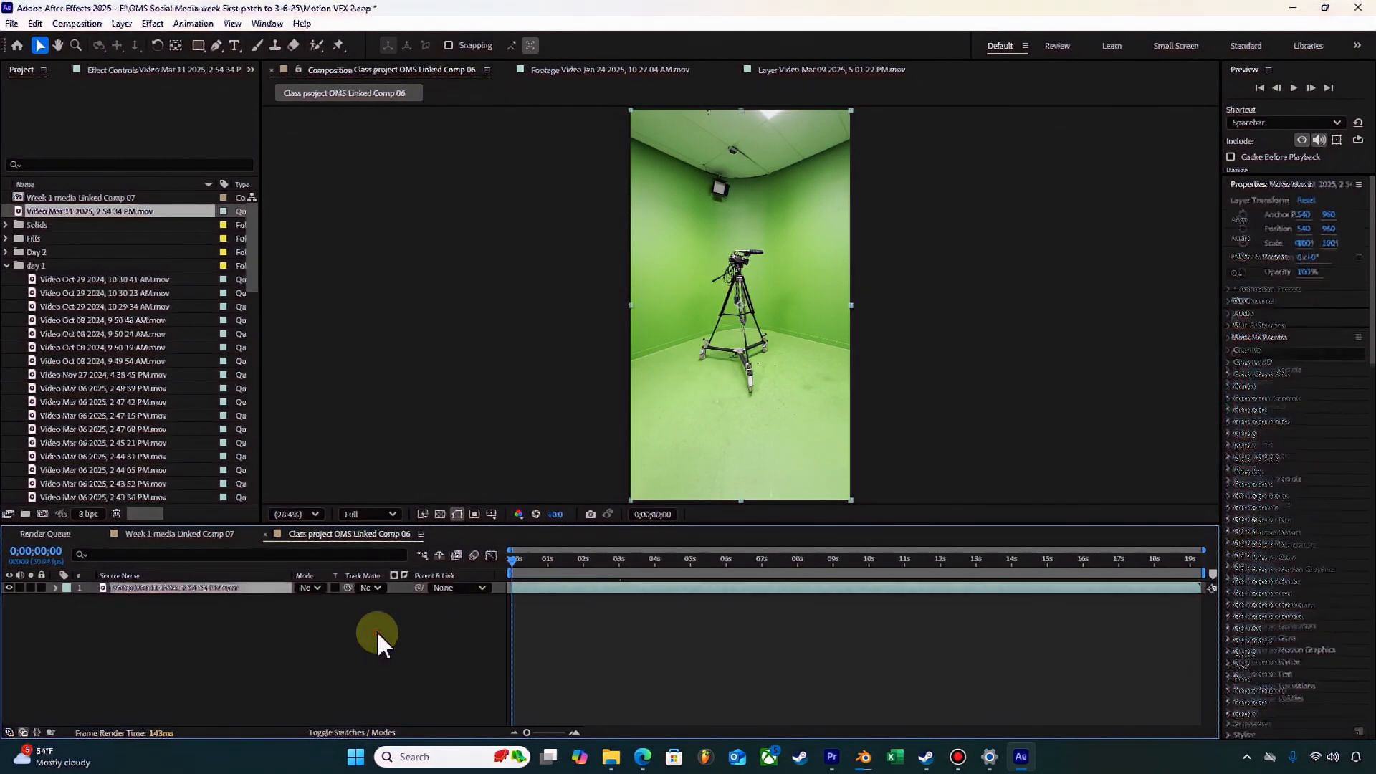
{"action": "left_click", "coordinate": [553, 587]}
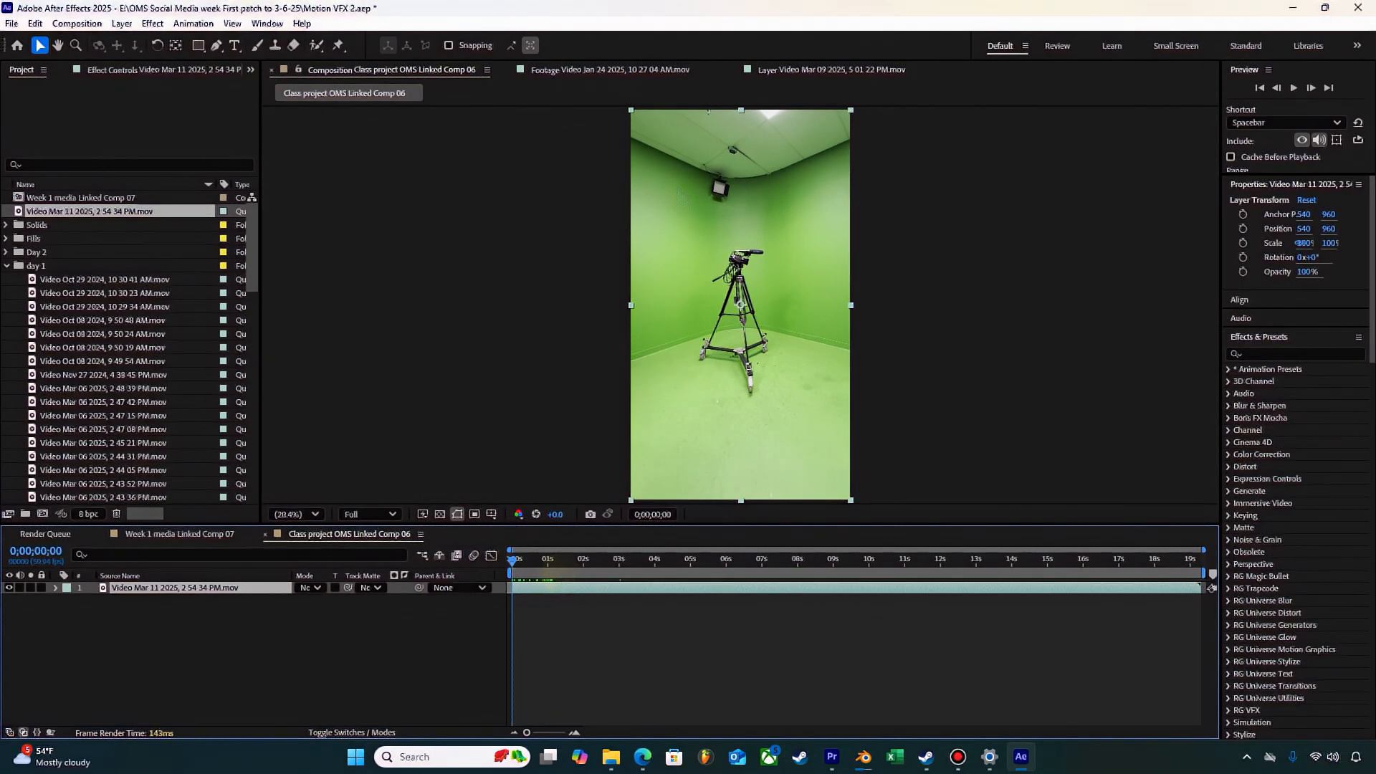
{"action": "left_click", "coordinate": [231, 532]}
{"action": "left_click", "coordinate": [558, 593]}
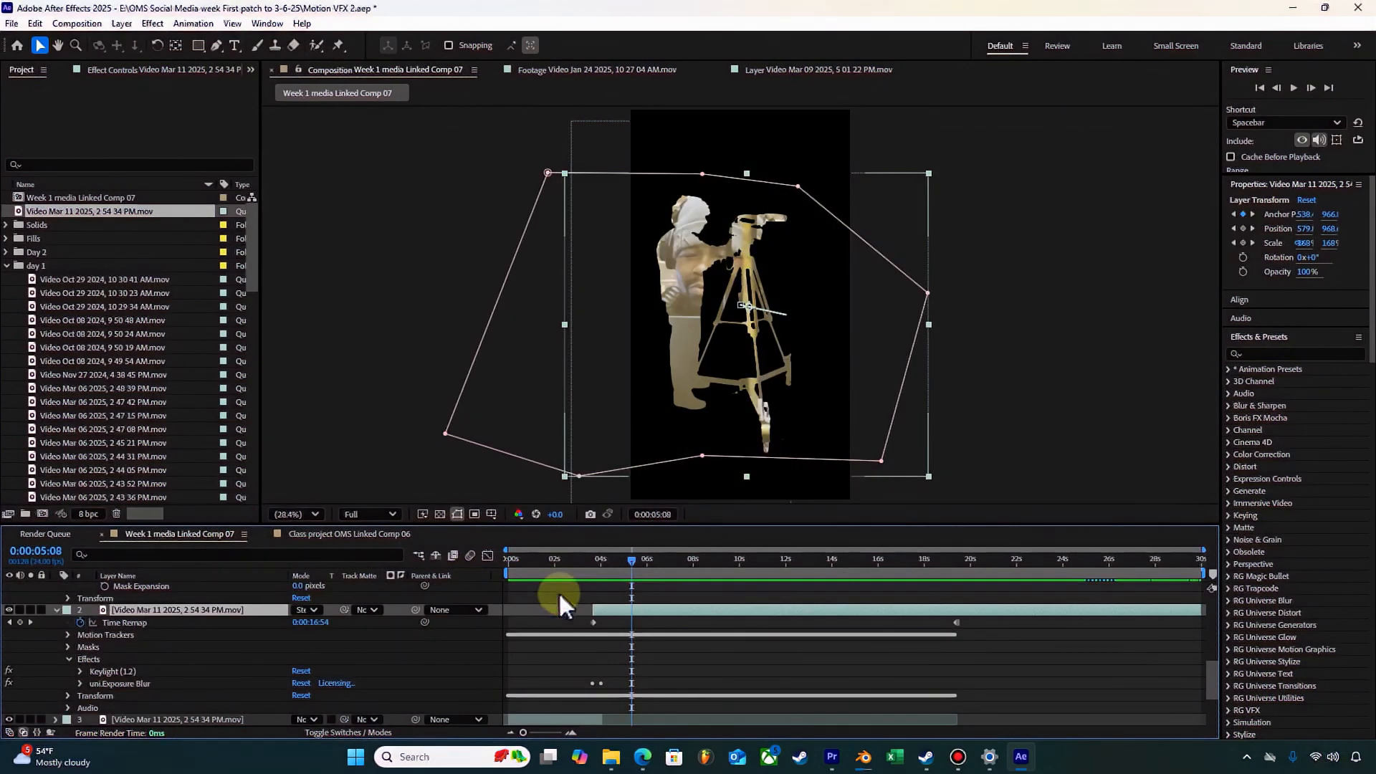
{"action": "left_click", "coordinate": [9, 670]}
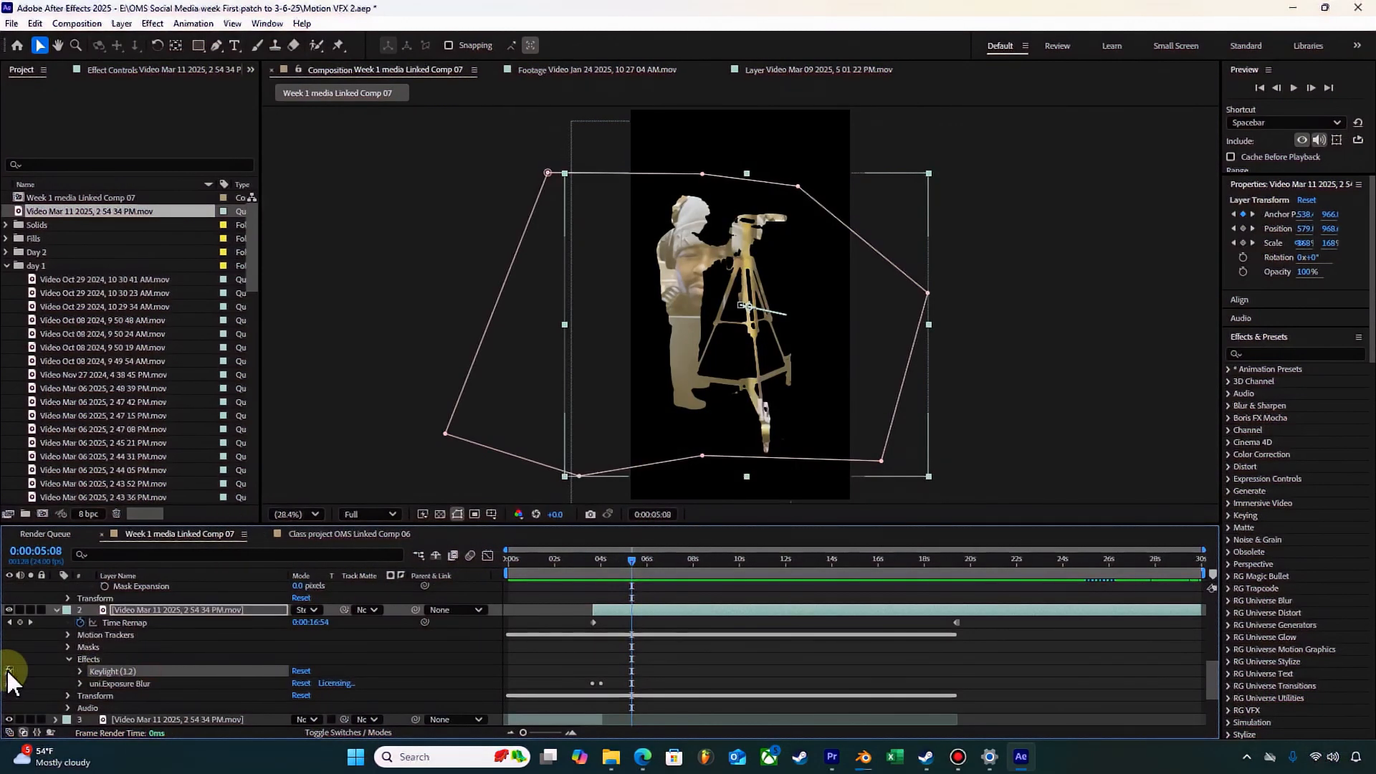
{"action": "left_click", "coordinate": [8, 670]}
{"action": "left_click", "coordinate": [381, 533]}
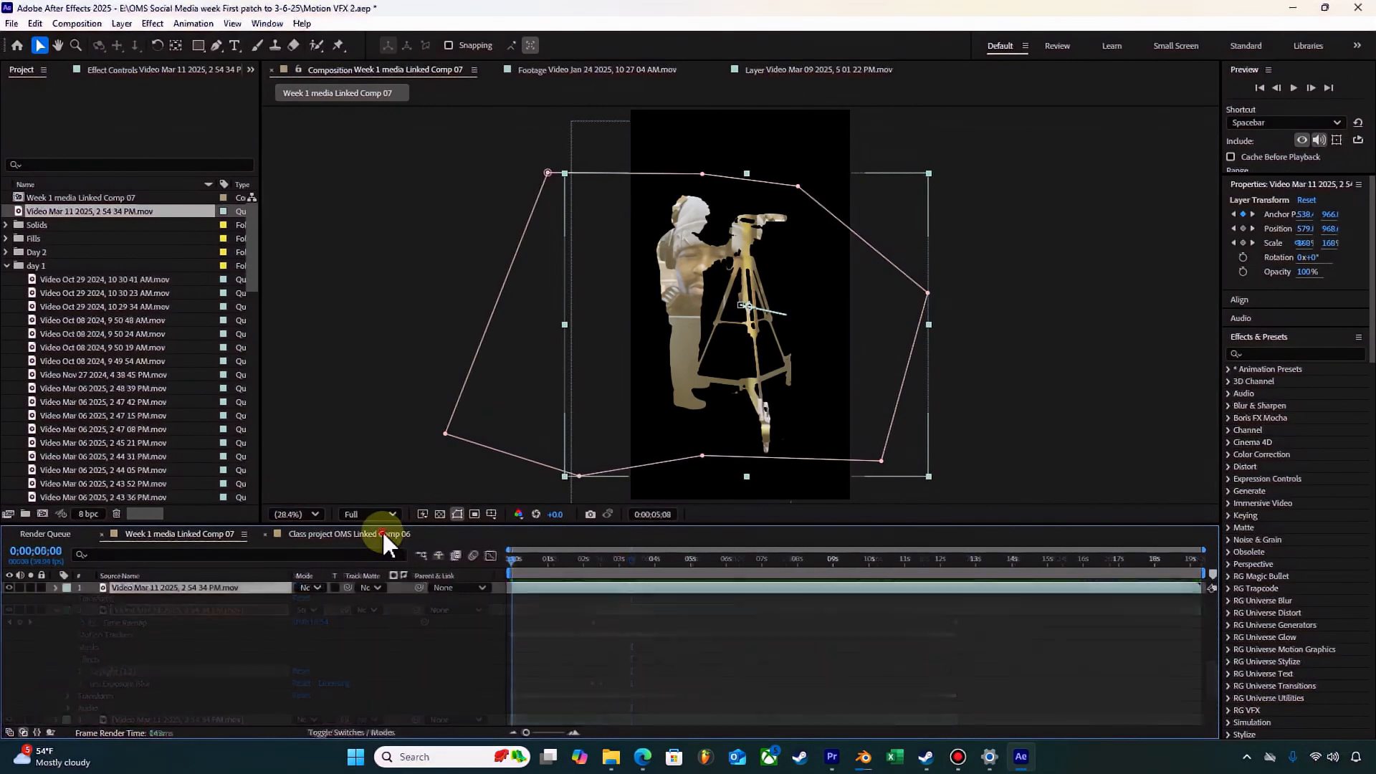
Step: Move the current time of Class project OMS Linked Comp 06 to 0;00;04;53, where the person stands at the camera
{"action": "left_click", "coordinate": [621, 572]}
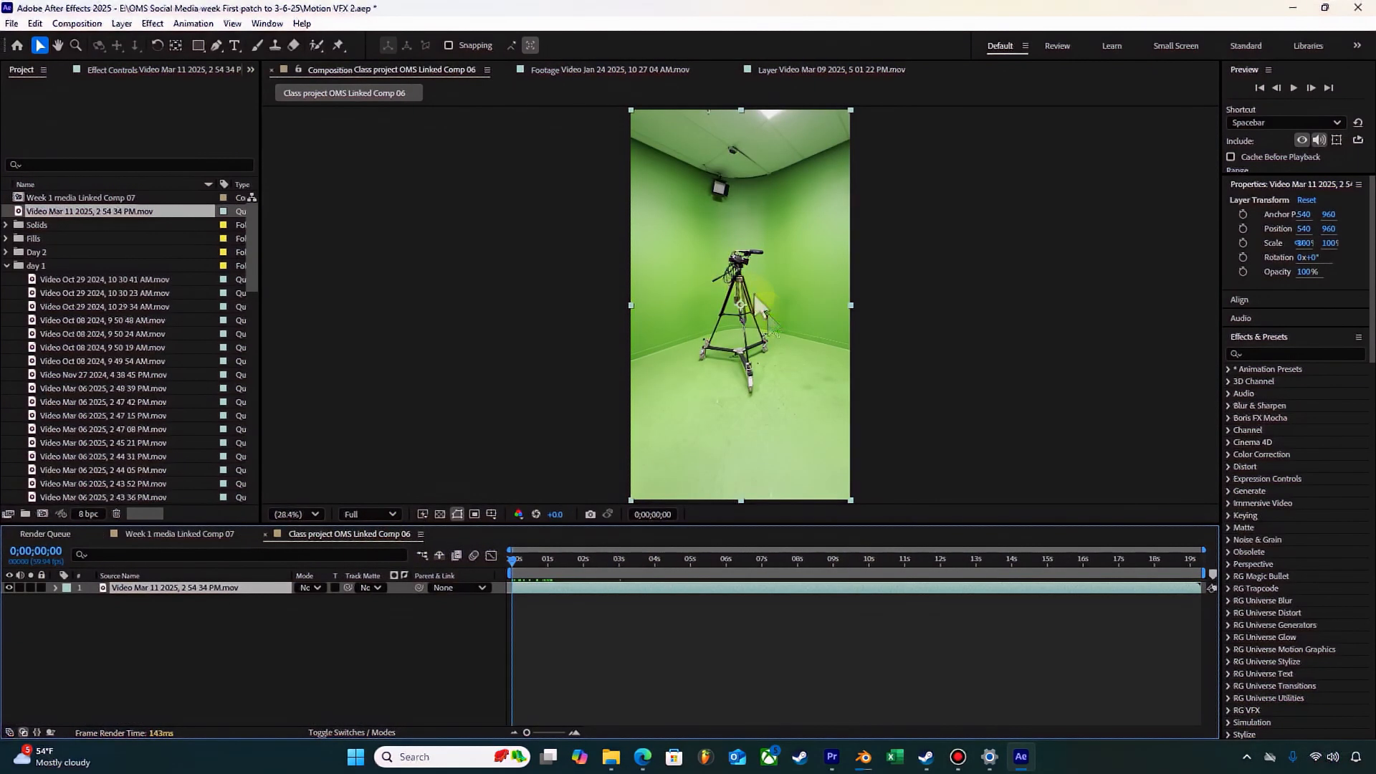
{"action": "left_click", "coordinate": [708, 564]}
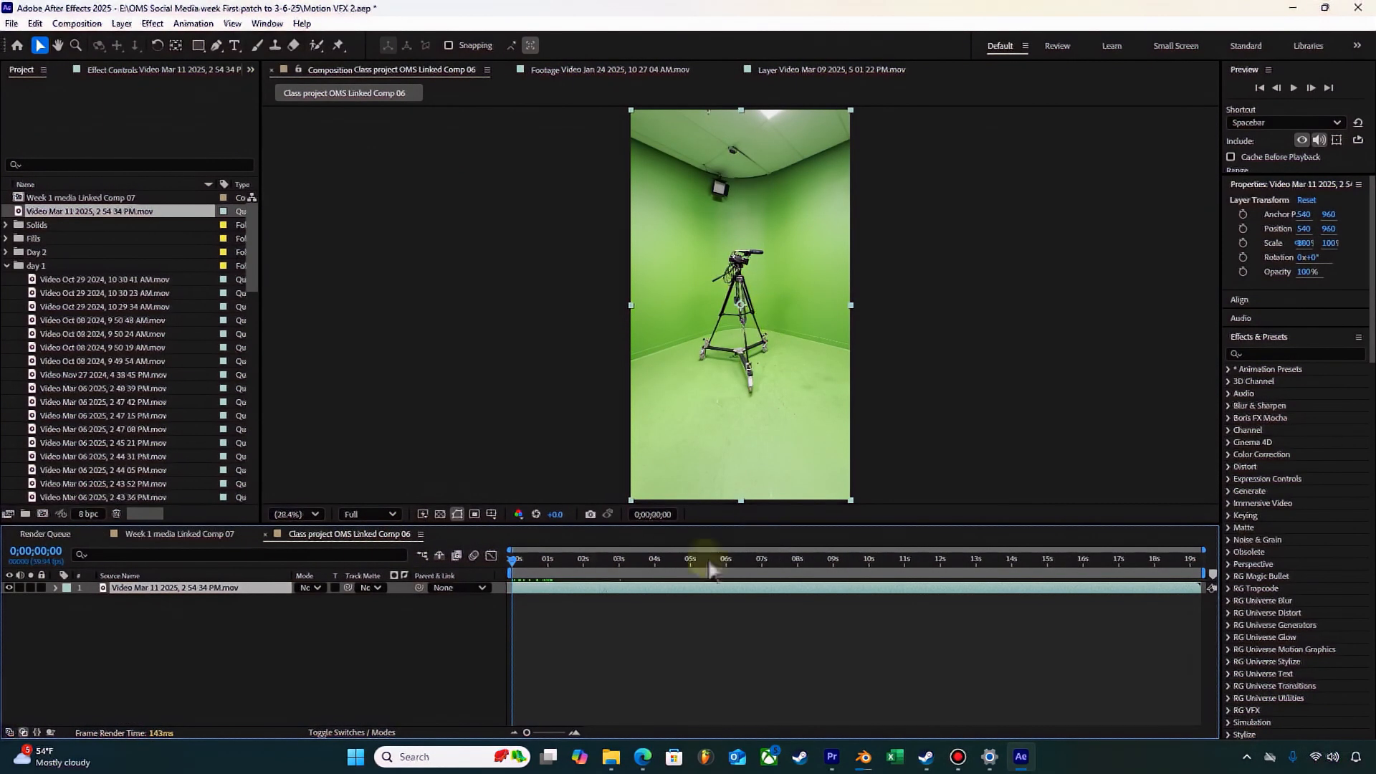
{"action": "left_click_drag", "start_coordinate": [520, 561], "coordinate": [682, 562]}
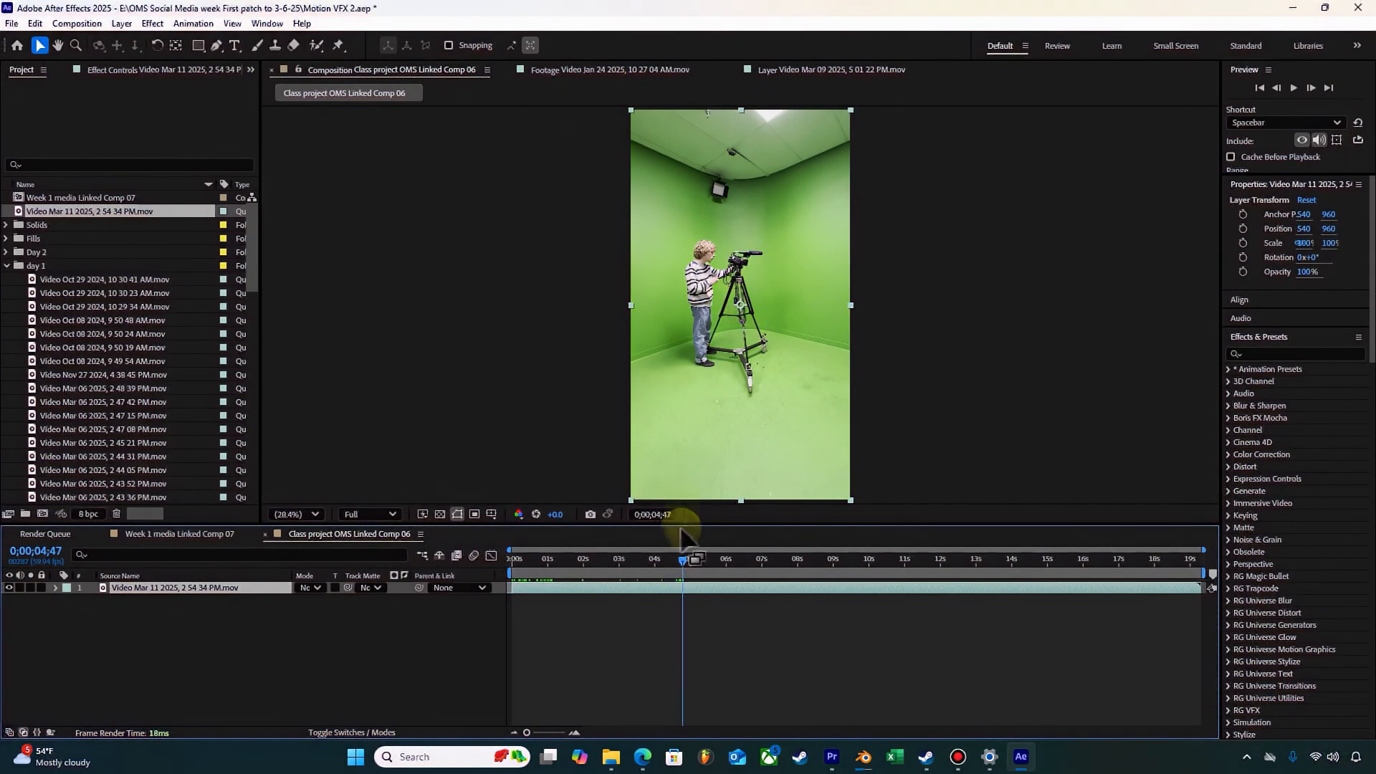
{"action": "left_click_drag", "start_coordinate": [682, 559], "coordinate": [685, 559]}
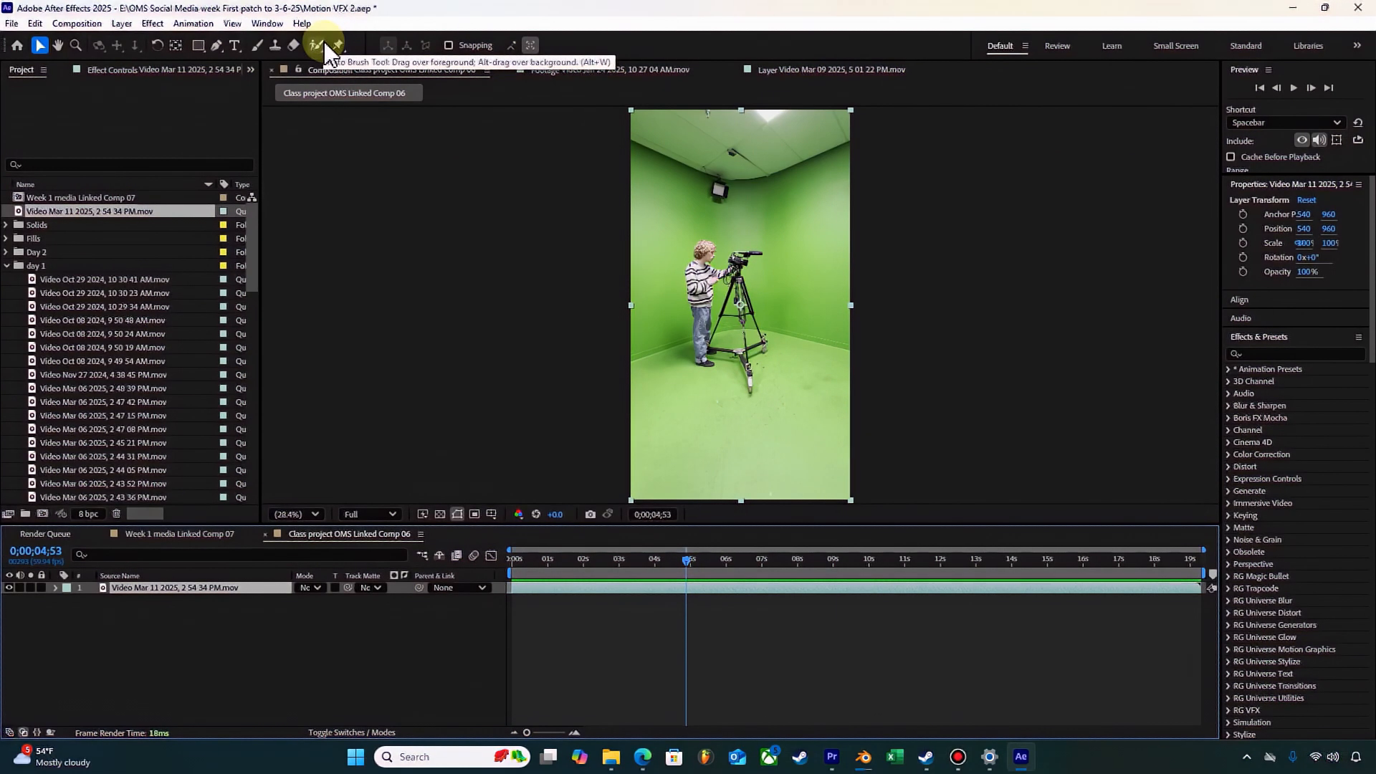
Step: Open the video layer in its own layer view with the Roto Brush tool and mark the person as foreground
{"action": "key", "text": "alt+w"}
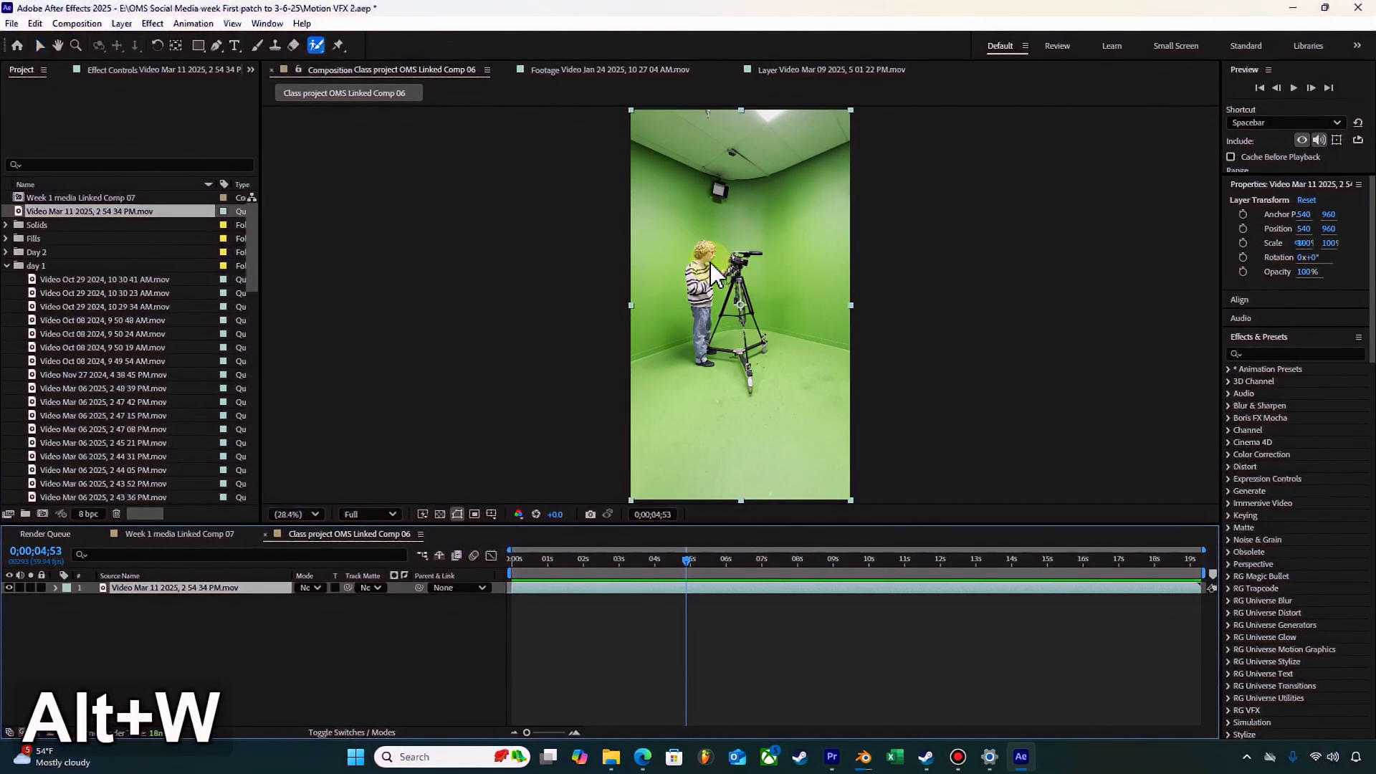
{"action": "left_click_drag", "start_coordinate": [711, 262], "coordinate": [719, 277]}
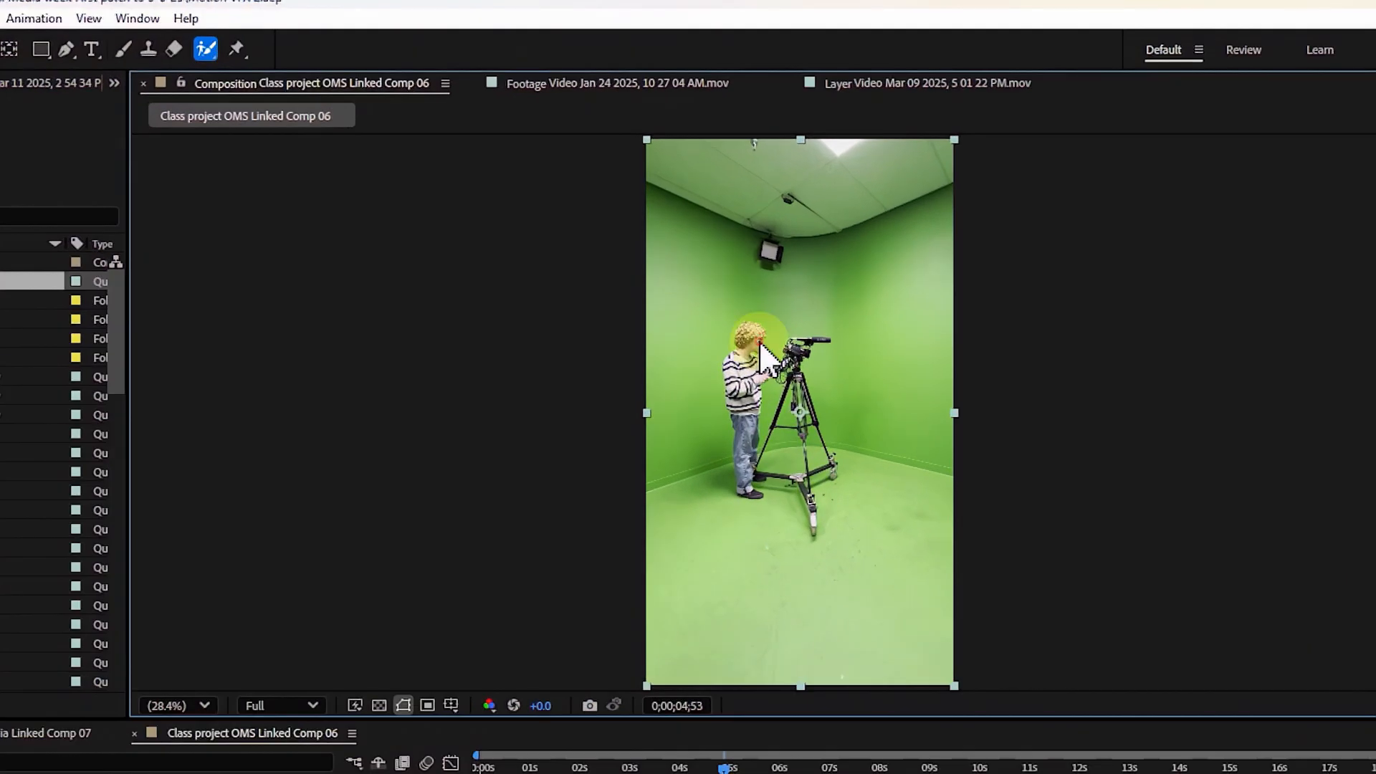
{"action": "double_click", "coordinate": [760, 351]}
{"action": "scroll", "coordinate": [761, 344], "scroll_direction": "up", "scroll_amount": 2}
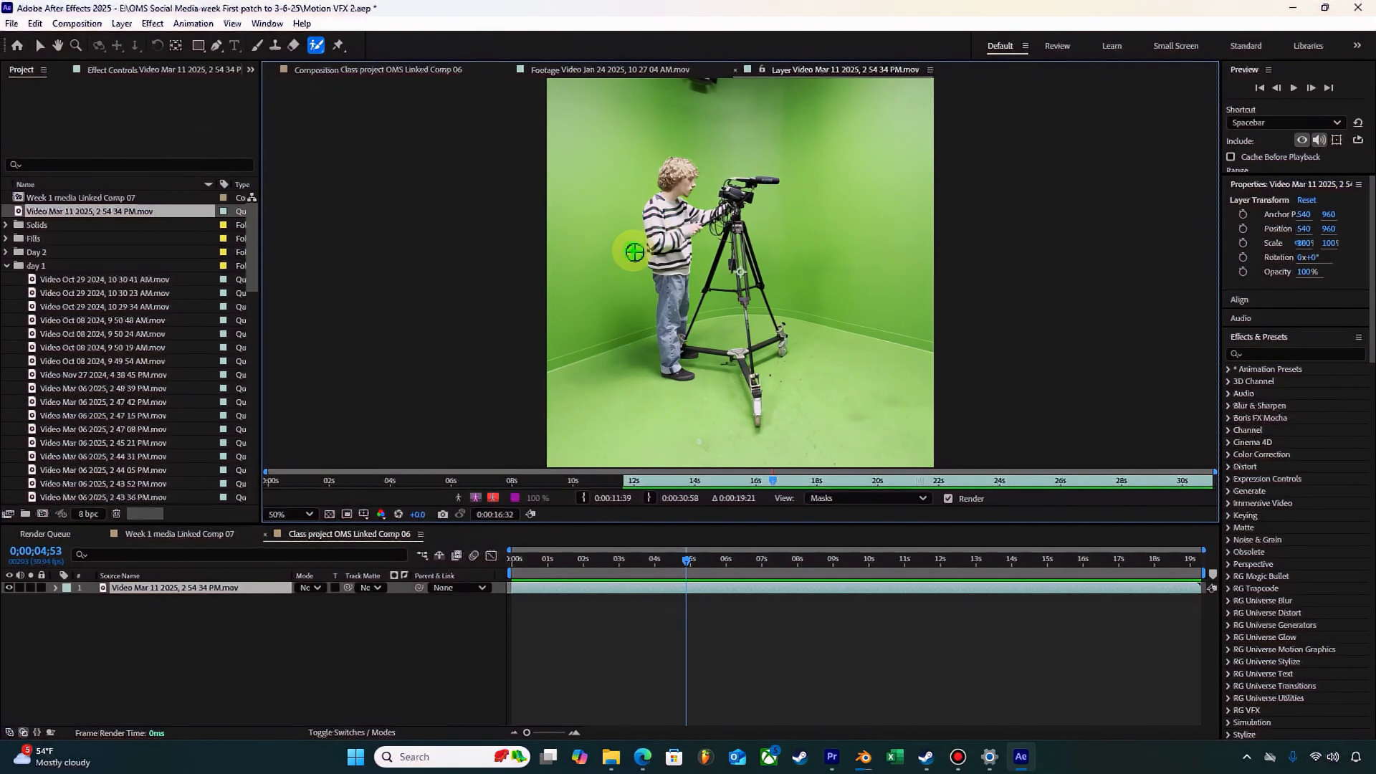
{"action": "left_click", "coordinate": [56, 588]}
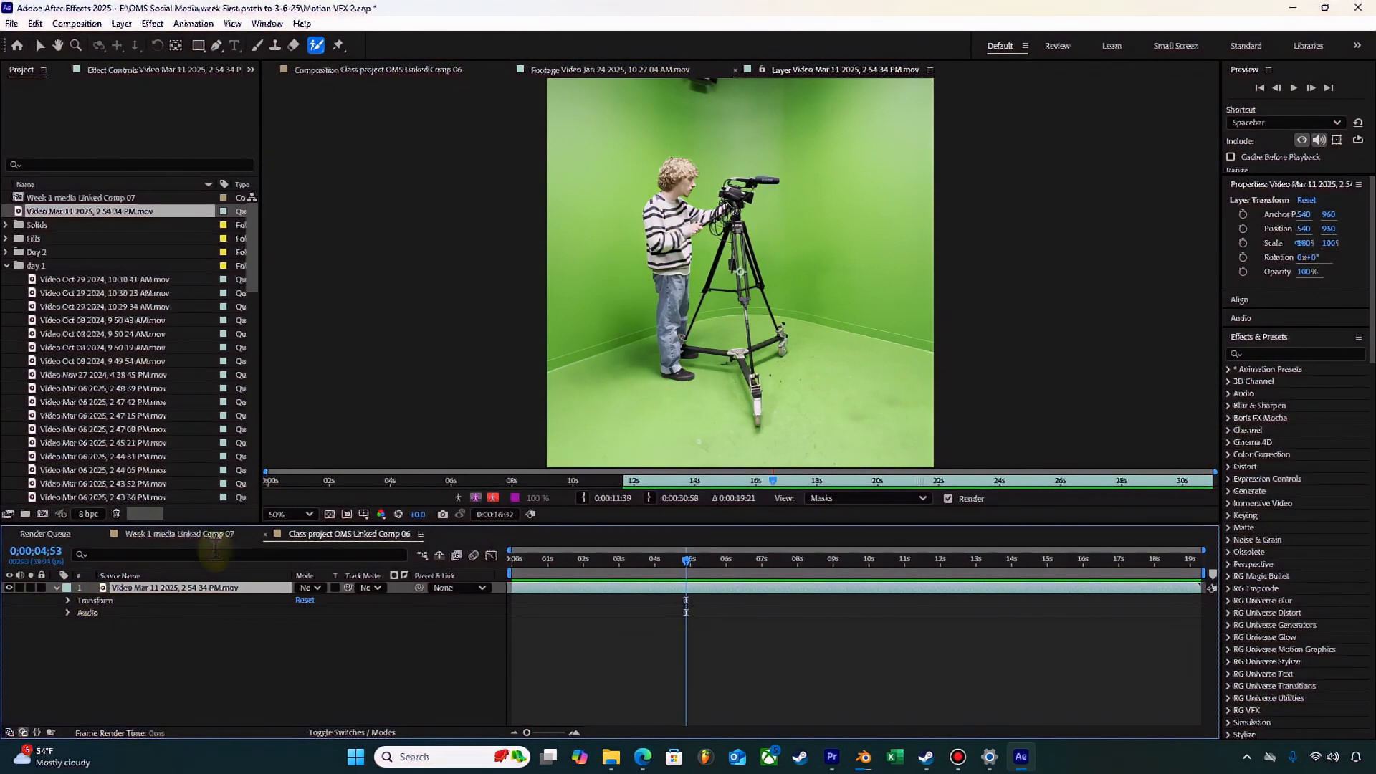
{"action": "left_click", "coordinate": [675, 207]}
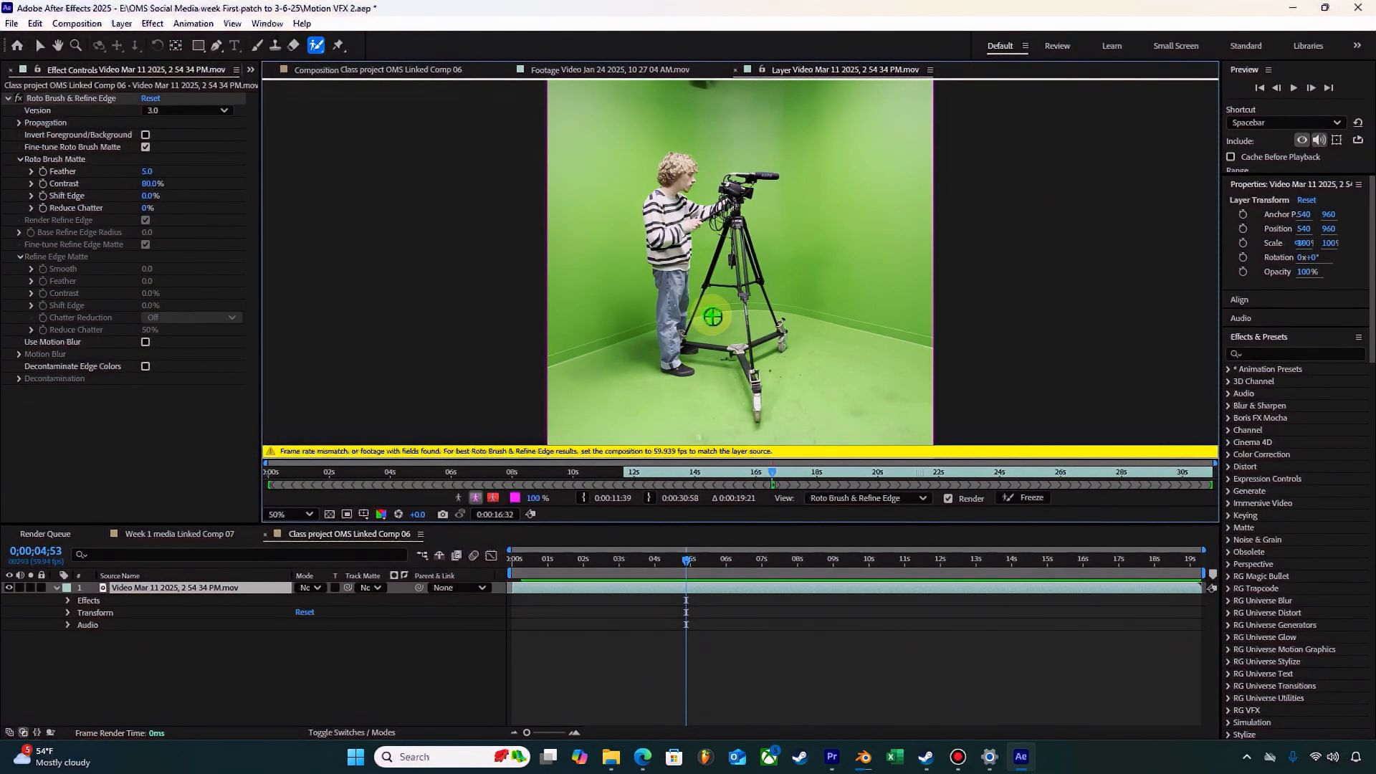
Step: Set the composition's frame rate to 59.939 frames per second to match the layer source
{"action": "left_click", "coordinate": [77, 23]}
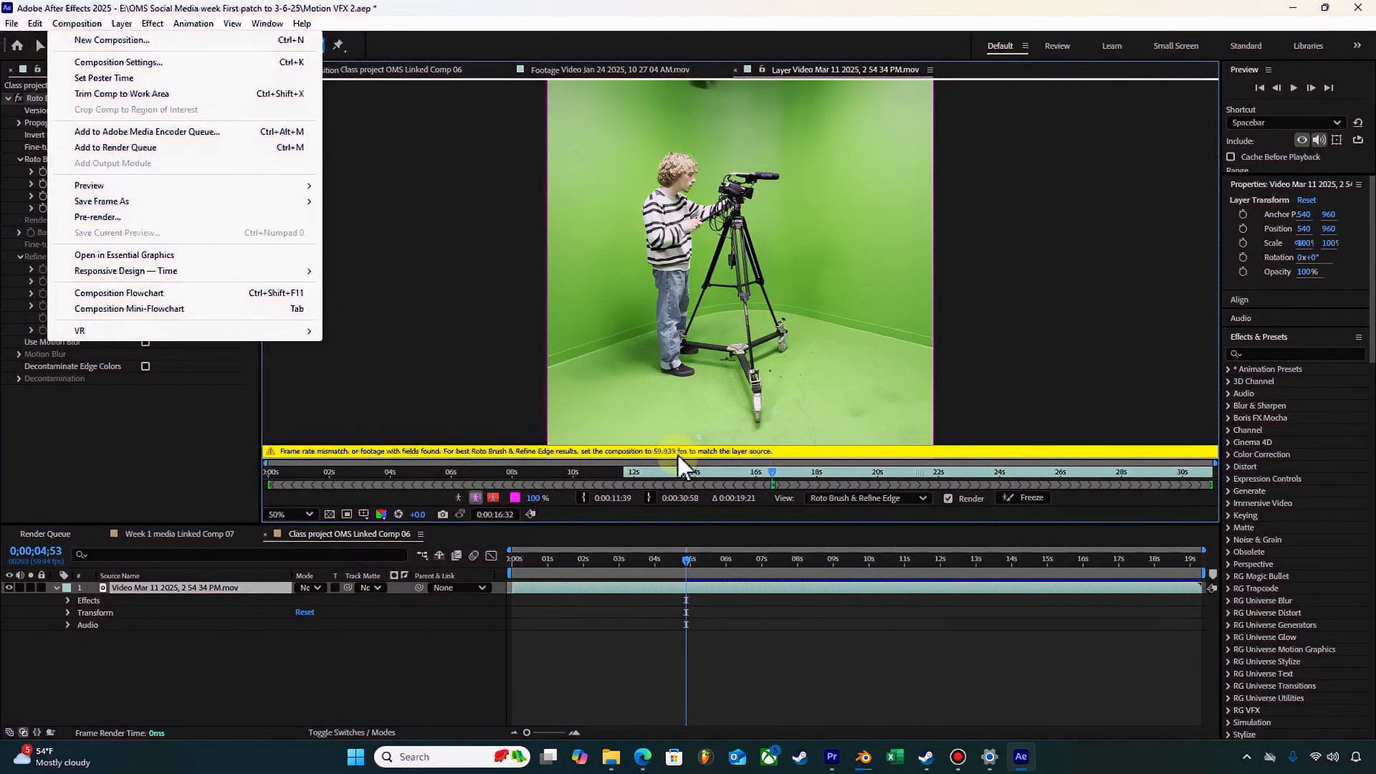
{"action": "left_click", "coordinate": [190, 64]}
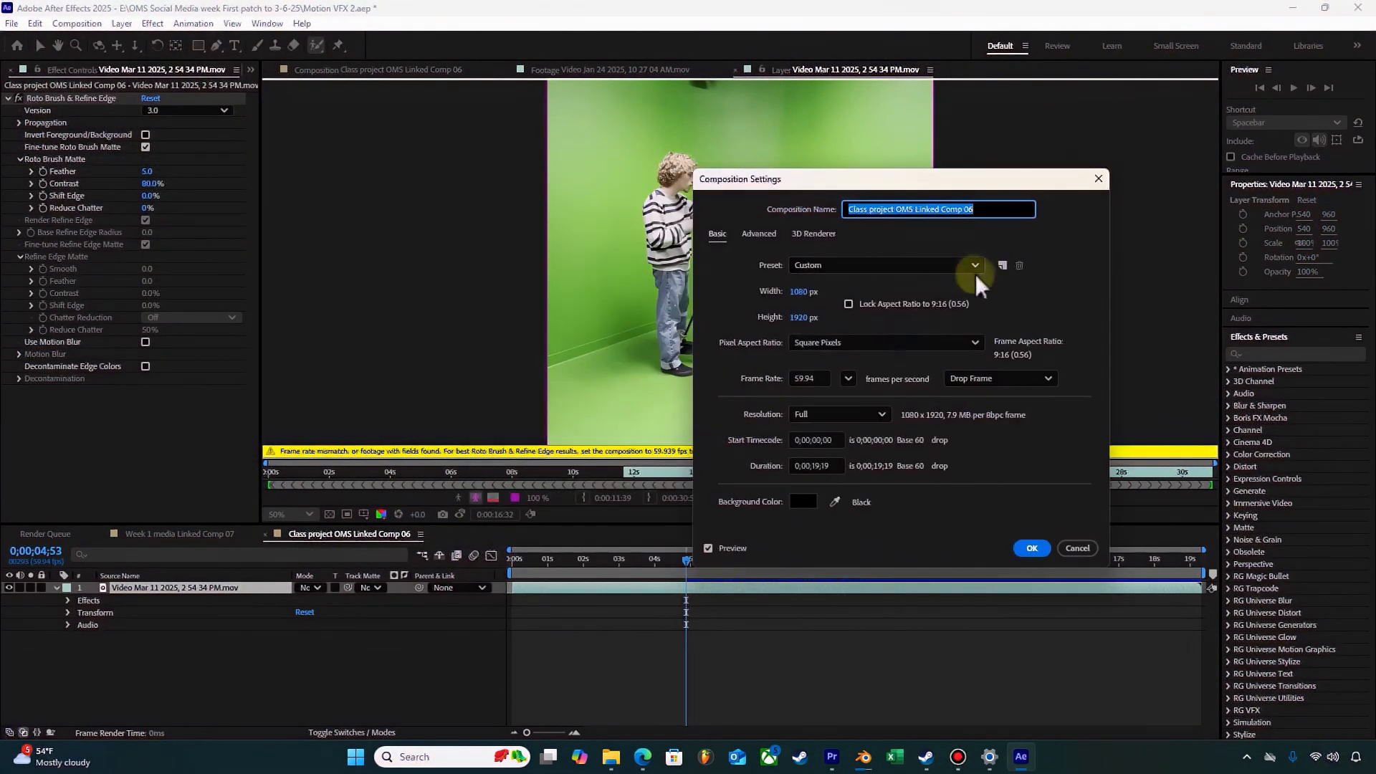
{"action": "left_click", "coordinate": [815, 373]}
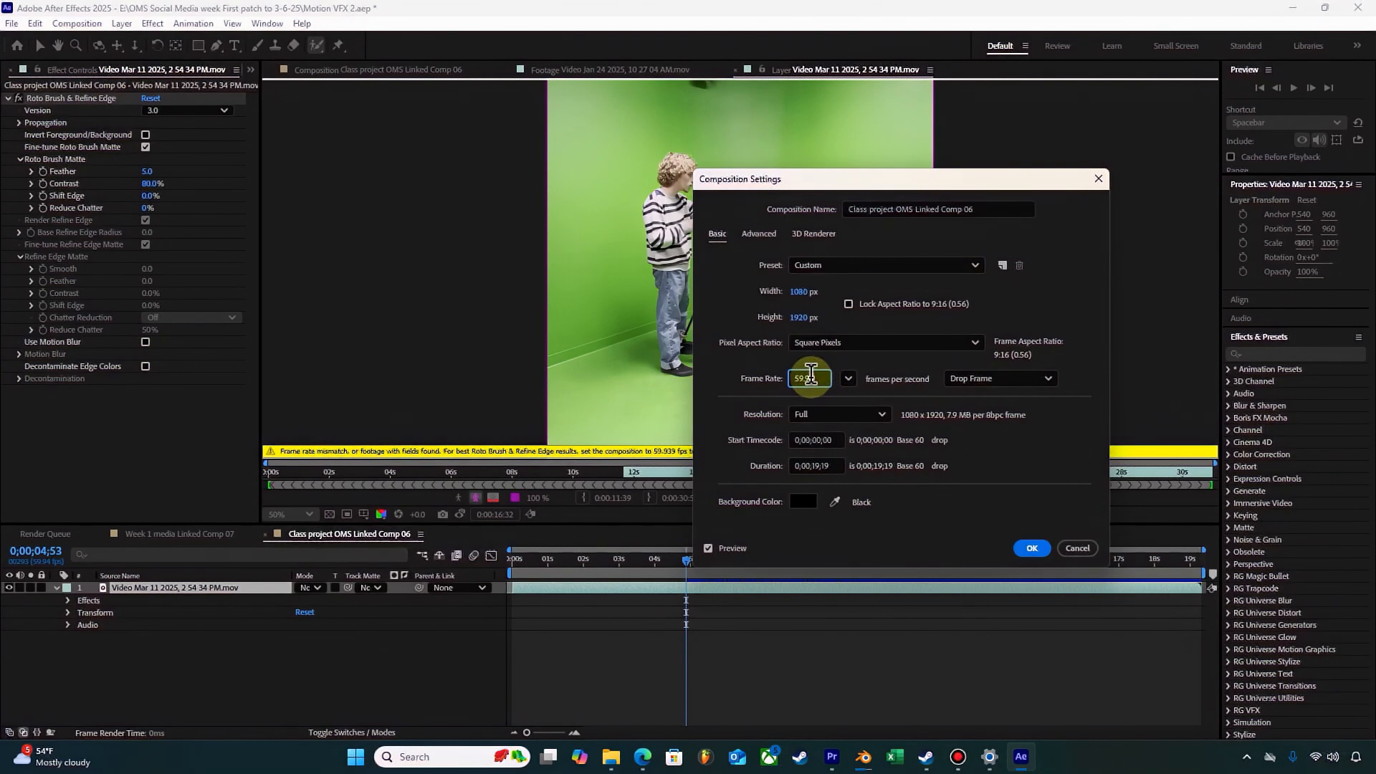
{"action": "type", "text": "39"}
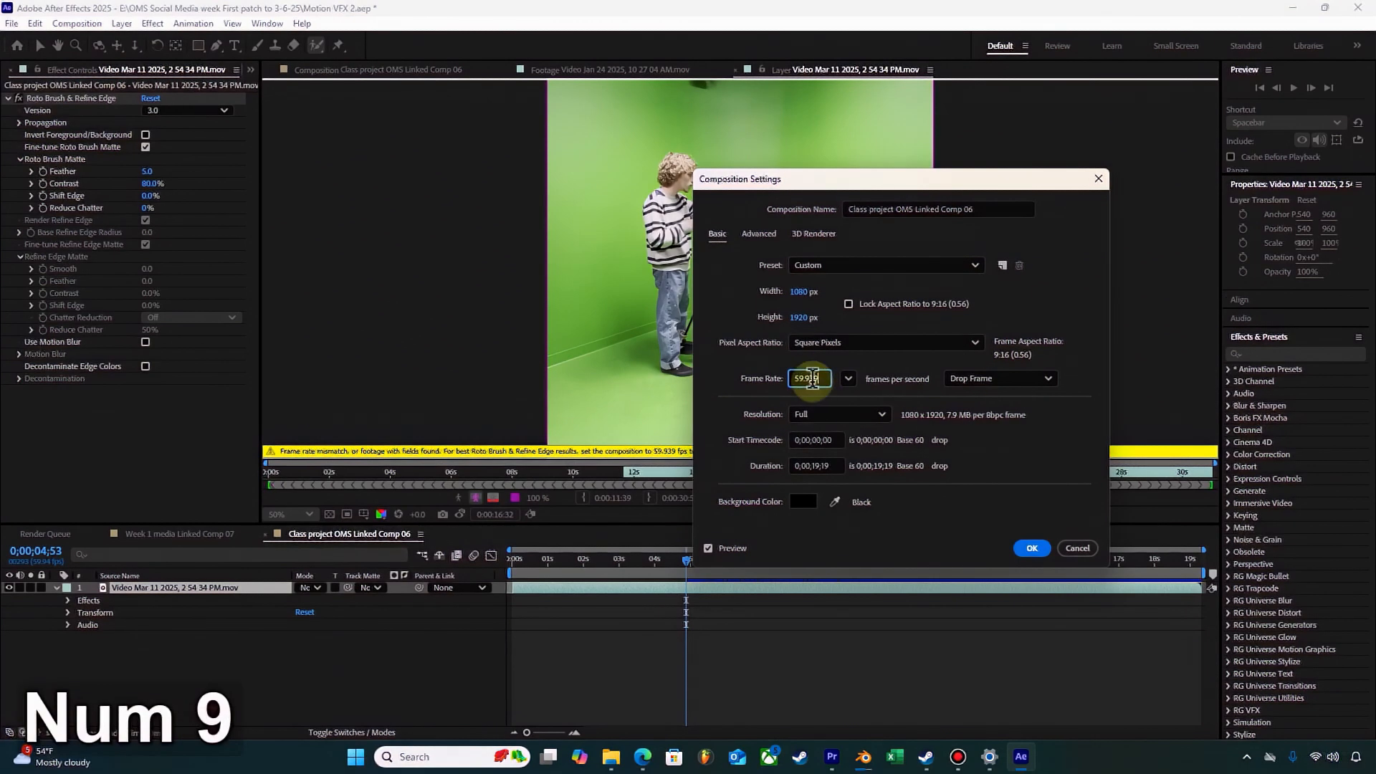
{"action": "left_click", "coordinate": [1031, 547]}
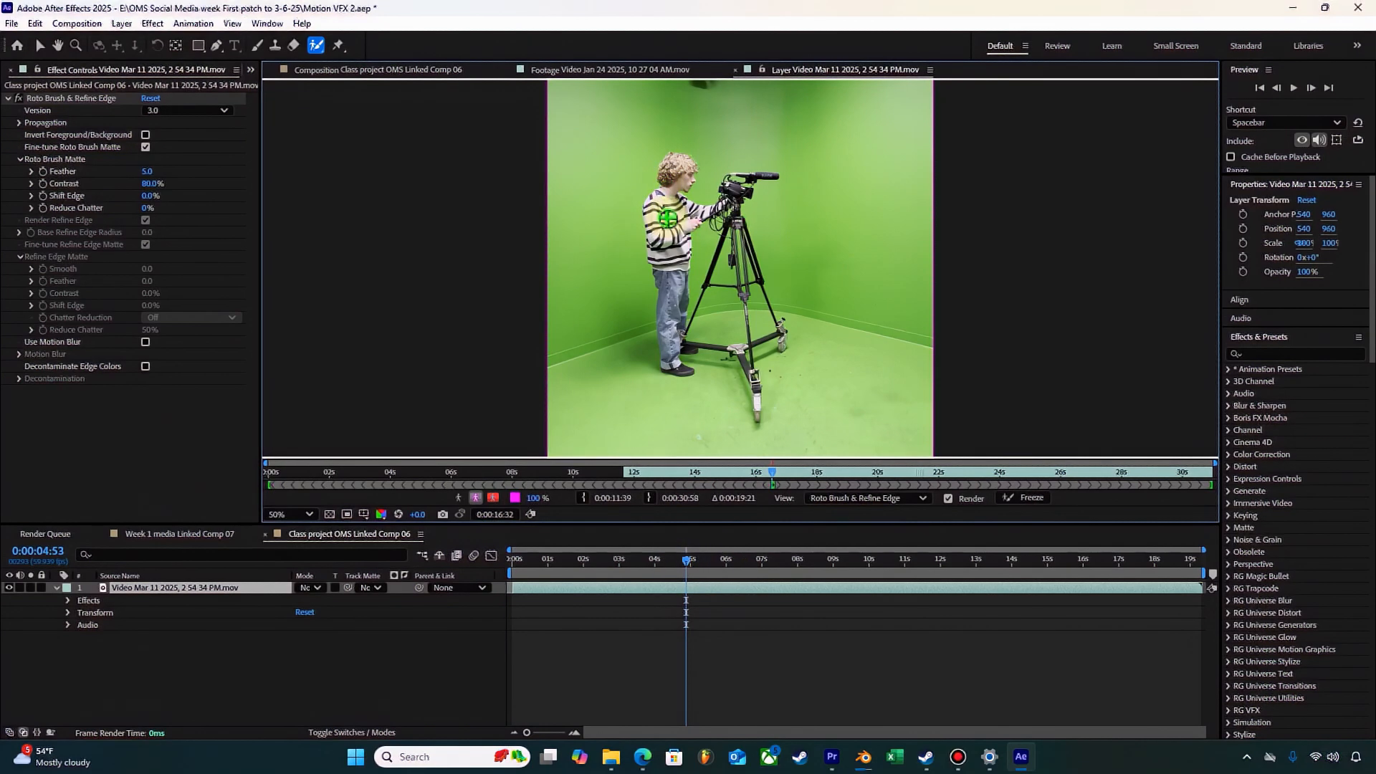
Step: Reveal the Roto Brush & Refine Edge properties of the video layer in the timeline
{"action": "key", "text": "alt"}
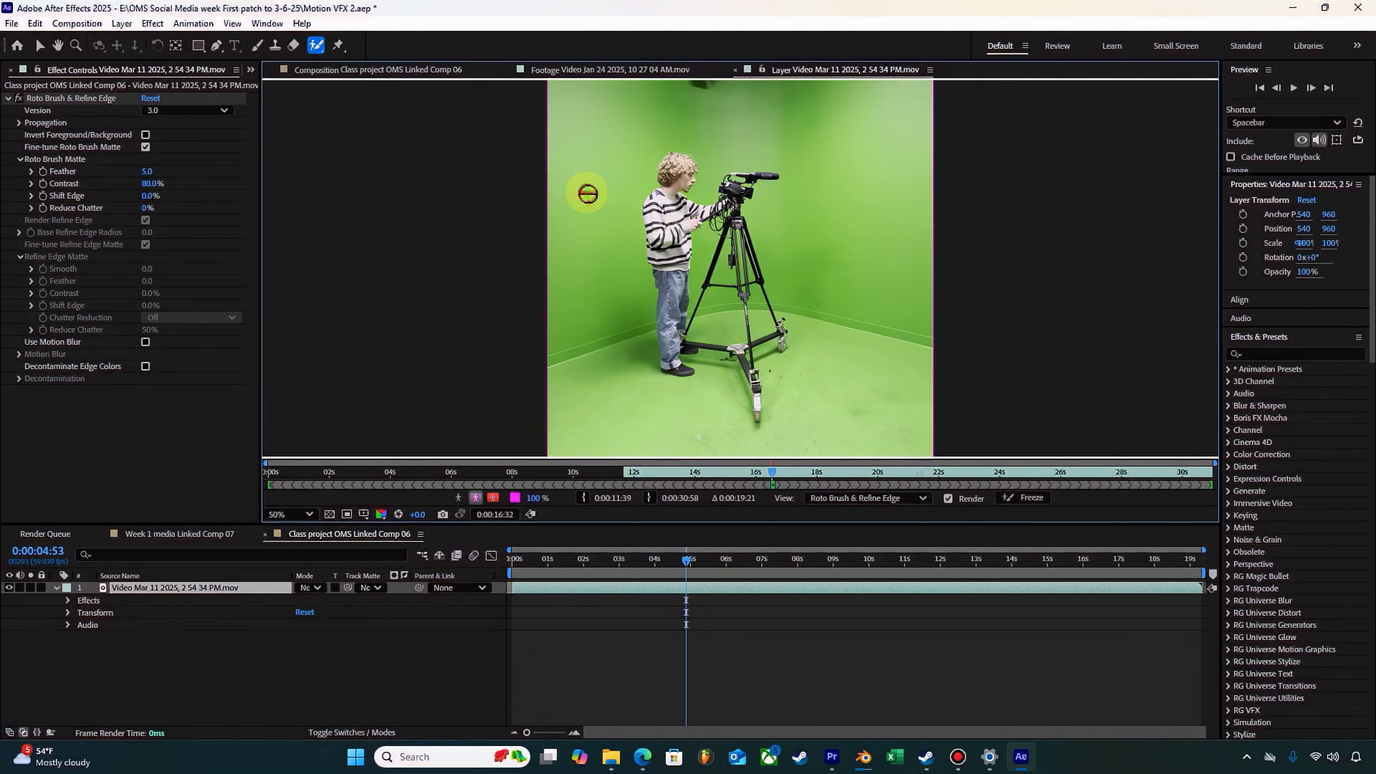
{"action": "left_click", "coordinate": [68, 600]}
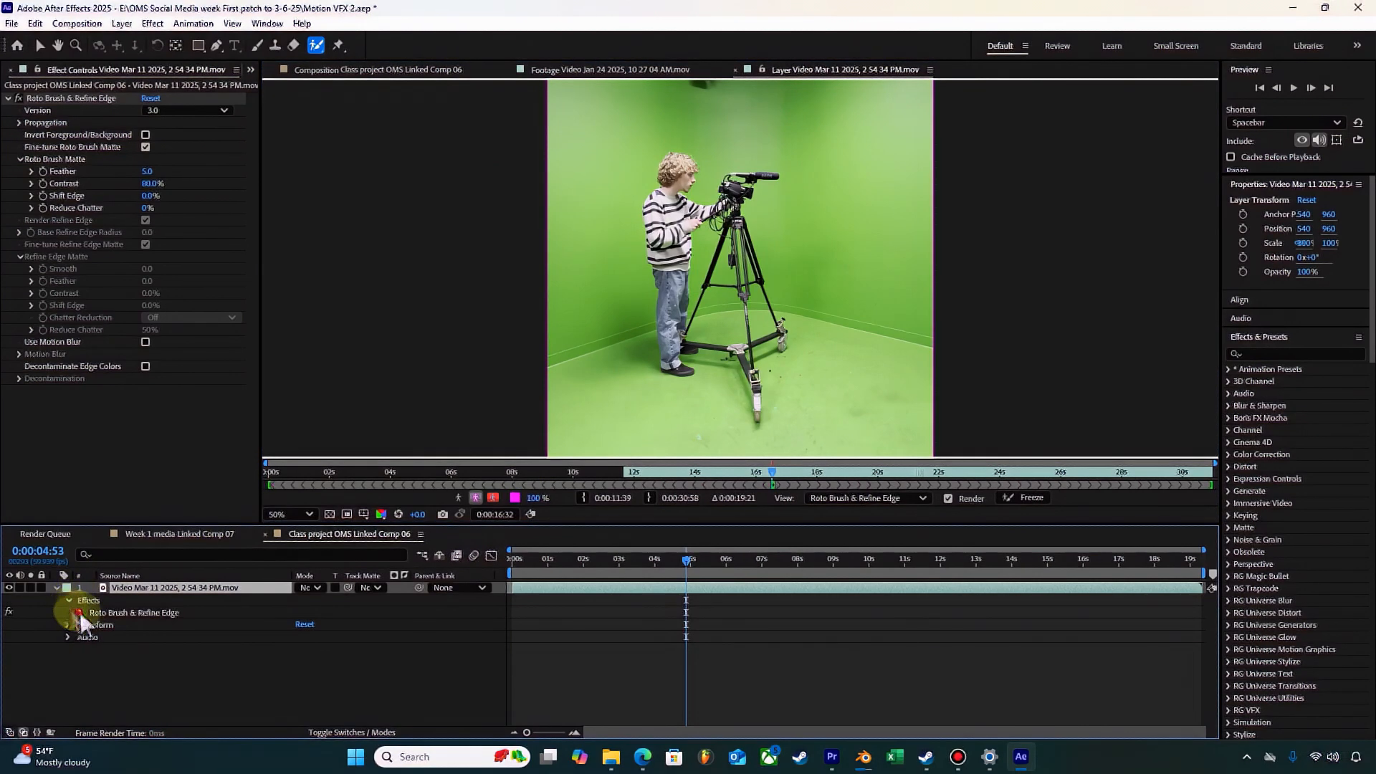
{"action": "left_click", "coordinate": [80, 614]}
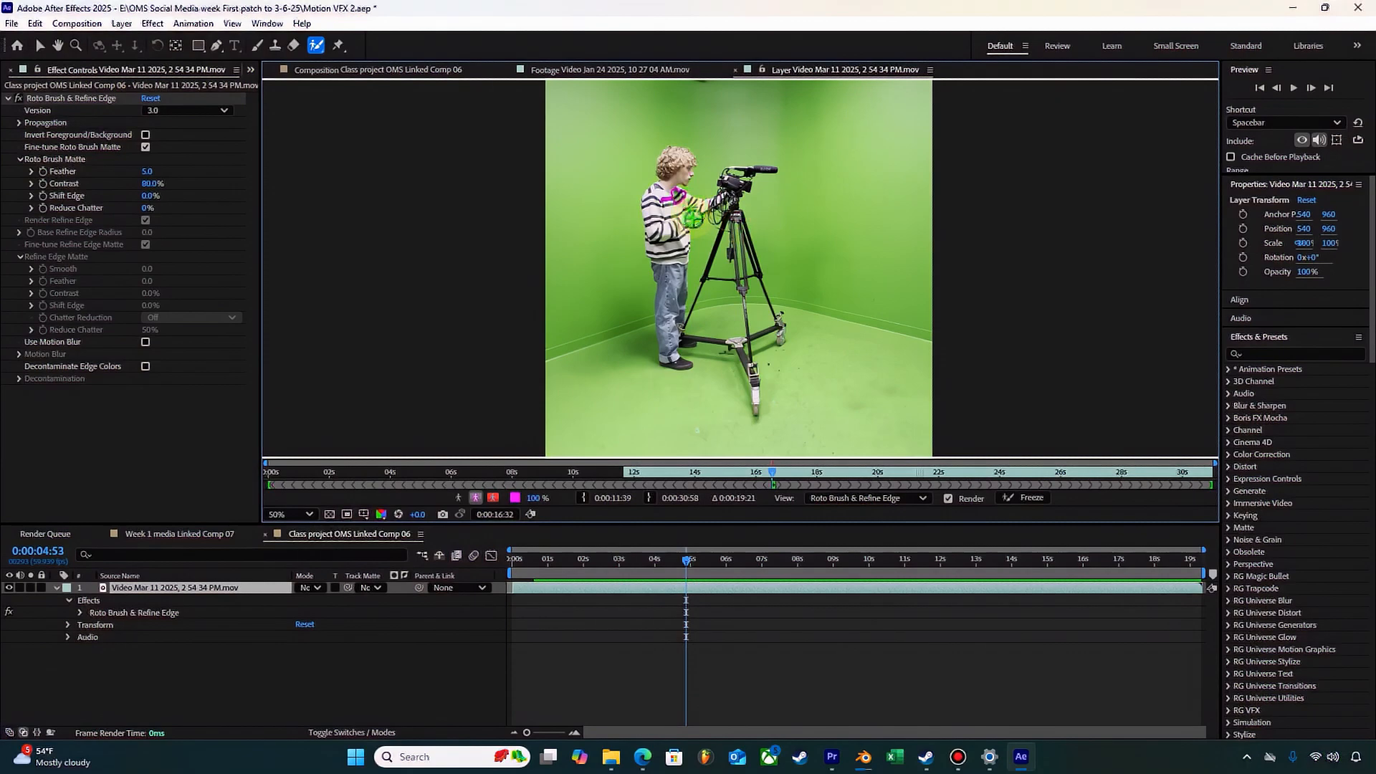
Step: Mark the chest area of the striped sweater as foreground with the Roto Brush
{"action": "scroll", "coordinate": [685, 206], "scroll_direction": "up", "scroll_amount": 2}
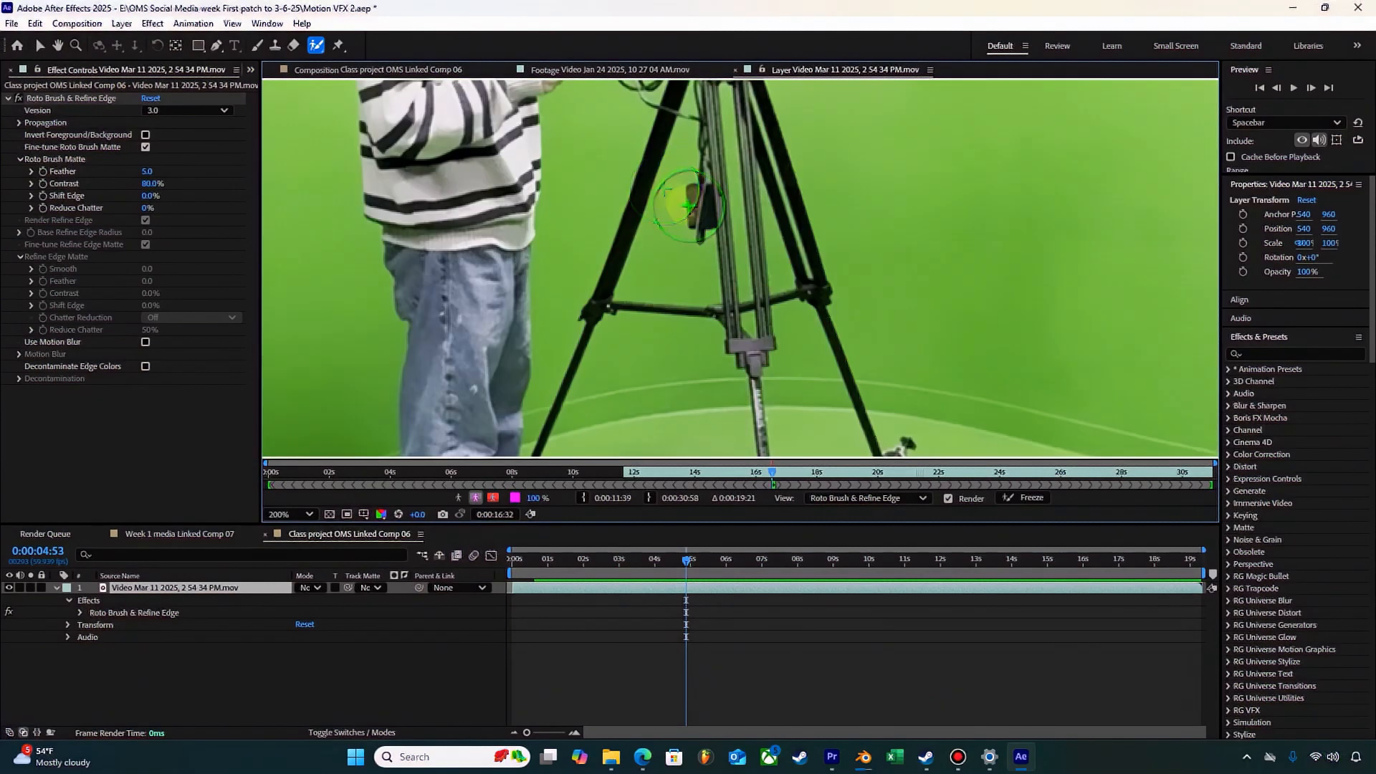
{"action": "key", "text": "space"}
{"action": "left_click_drag", "start_coordinate": [582, 181], "coordinate": [760, 454]}
{"action": "scroll", "coordinate": [713, 288], "scroll_direction": "up", "scroll_amount": 2}
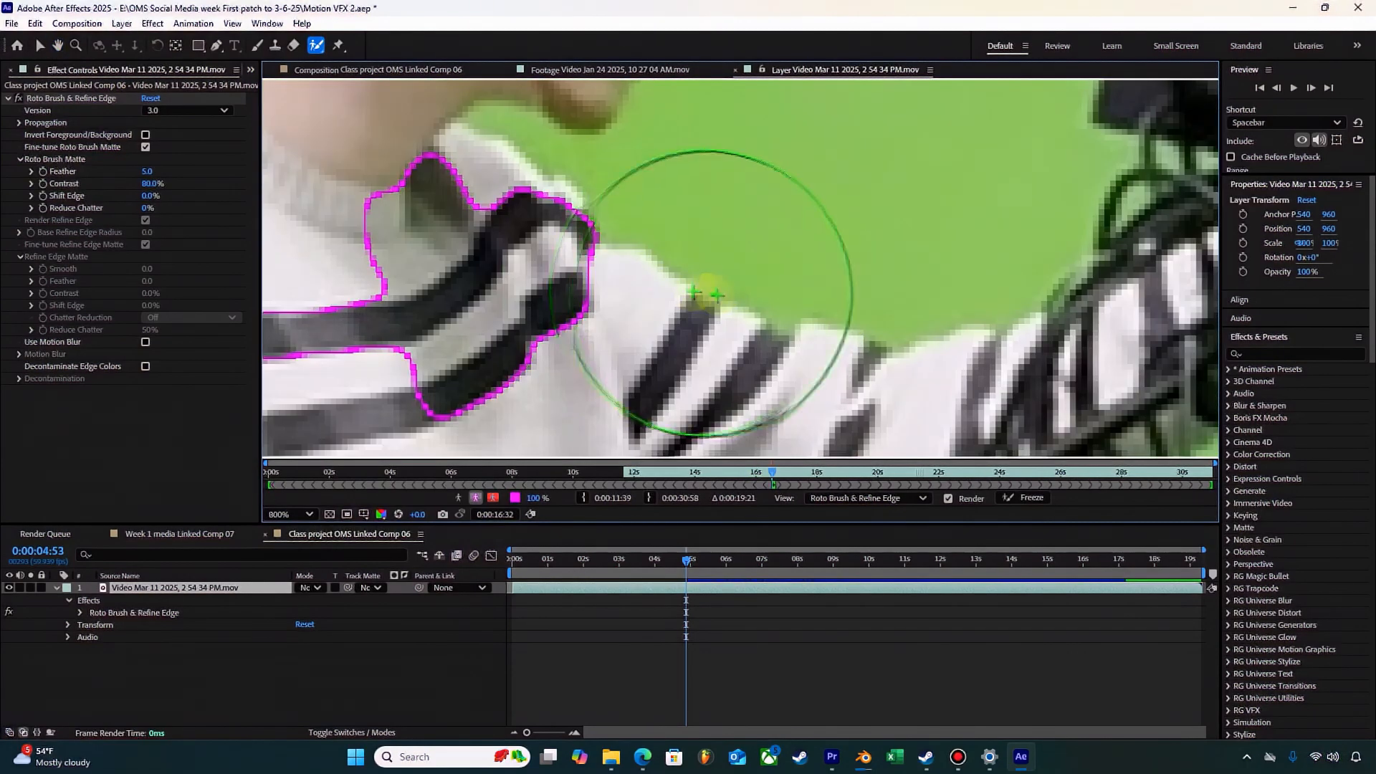
{"action": "scroll", "coordinate": [698, 286], "scroll_direction": "down", "scroll_amount": 1}
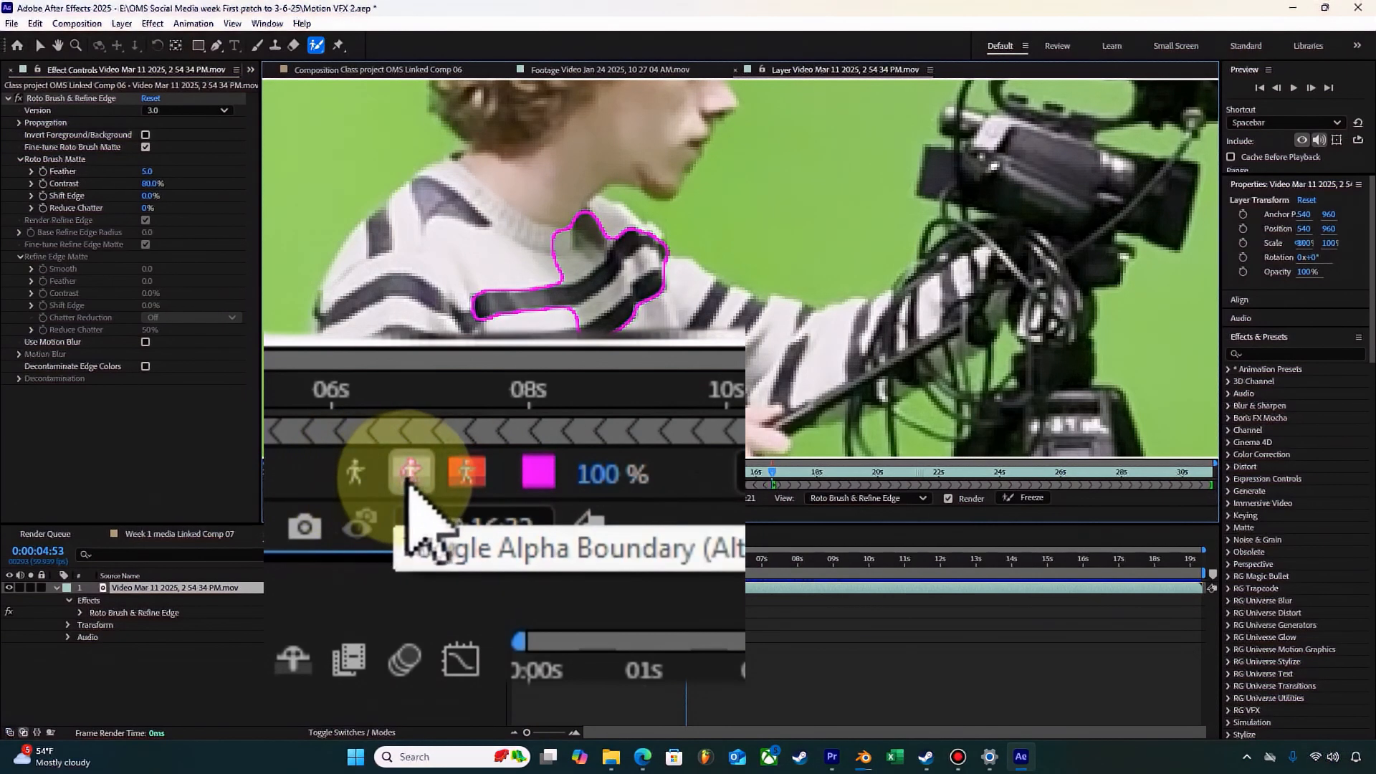
Step: Compare the Alpha Overlay, Alpha Boundary and Alpha views of the matte, ending on Alpha Boundary
{"action": "left_click", "coordinate": [464, 476]}
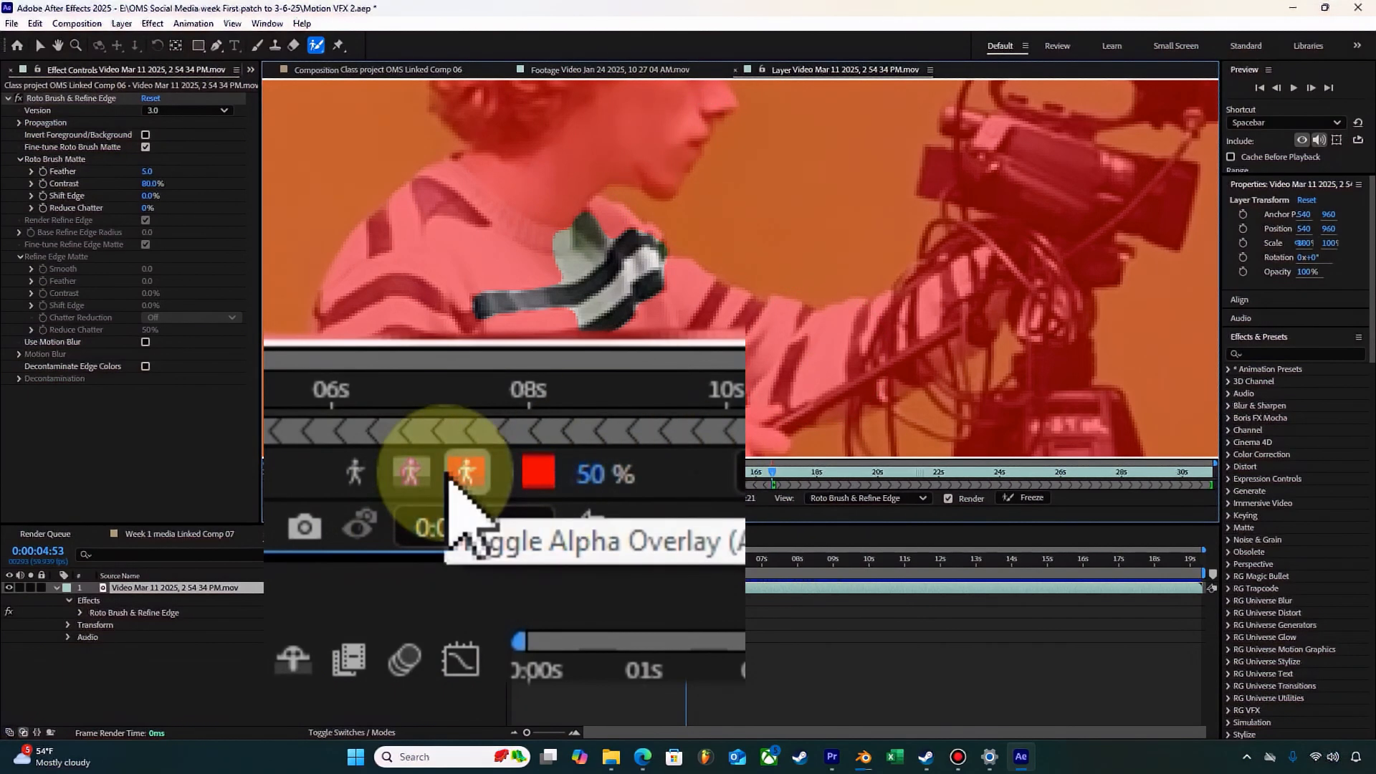
{"action": "left_click", "coordinate": [412, 474]}
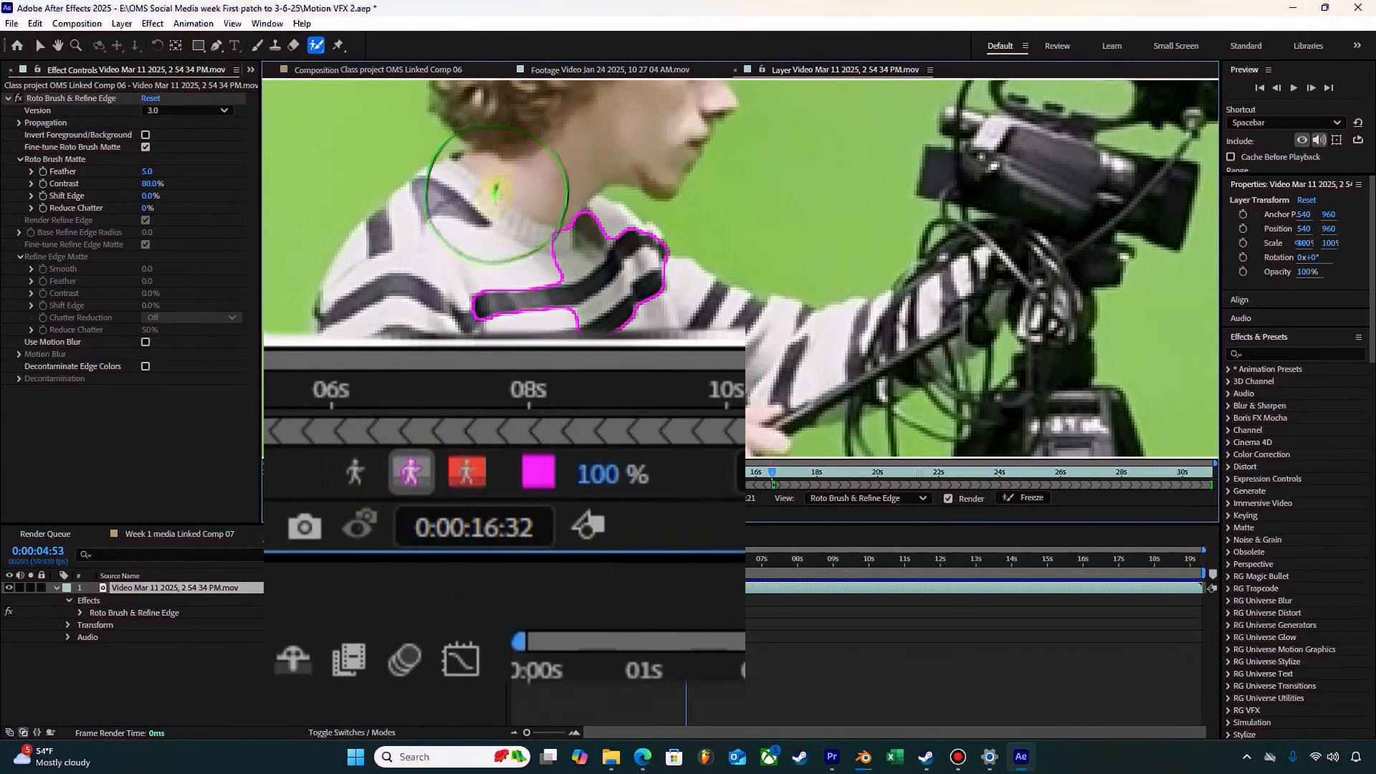
{"action": "left_click", "coordinate": [369, 476]}
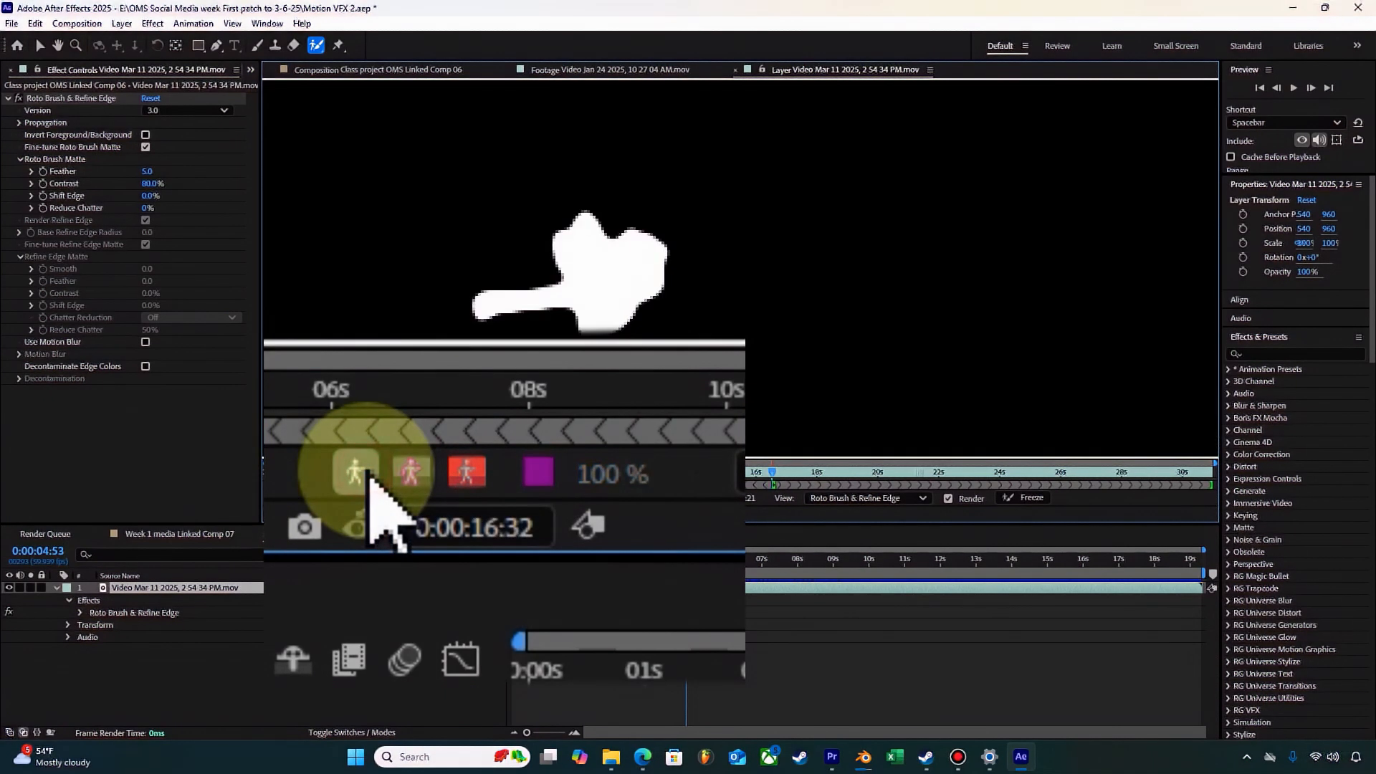
{"action": "left_click", "coordinate": [416, 474]}
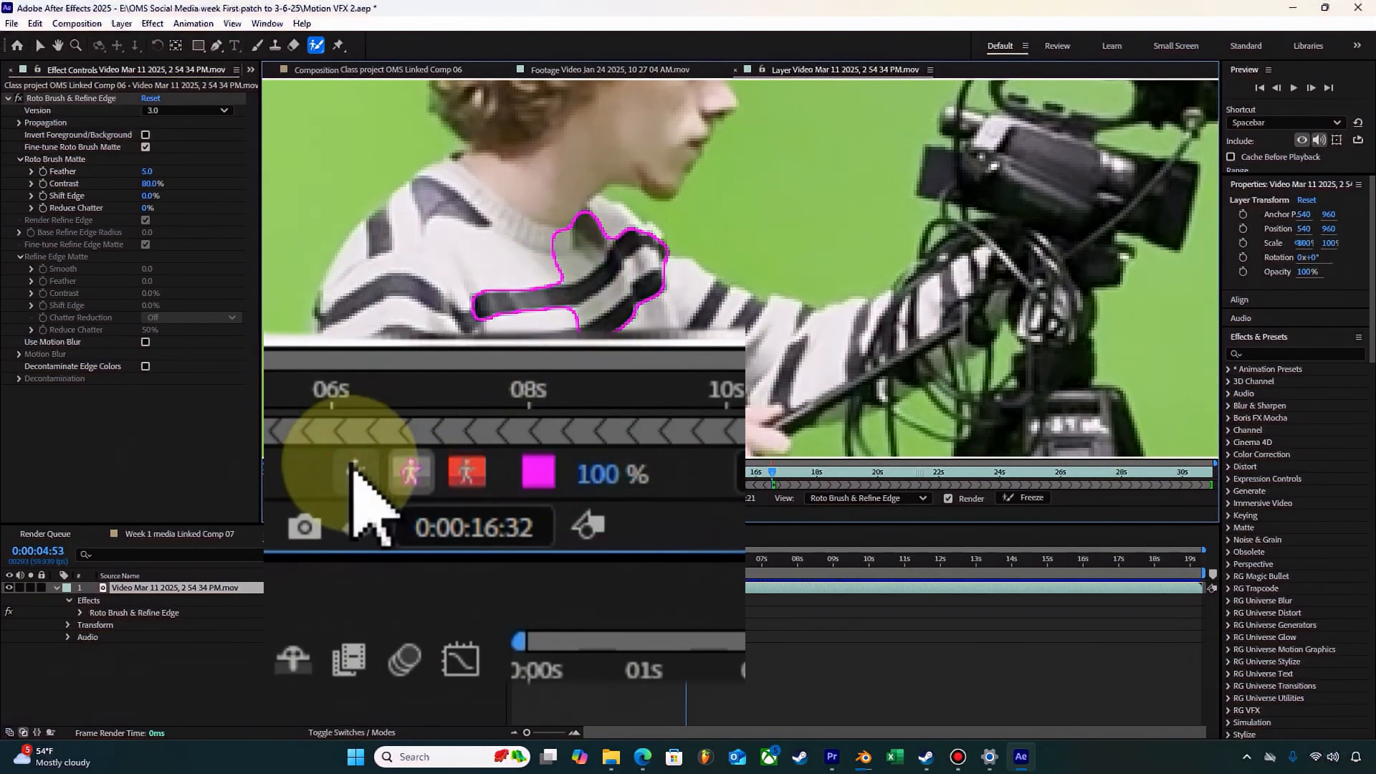
{"action": "left_click", "coordinate": [458, 497]}
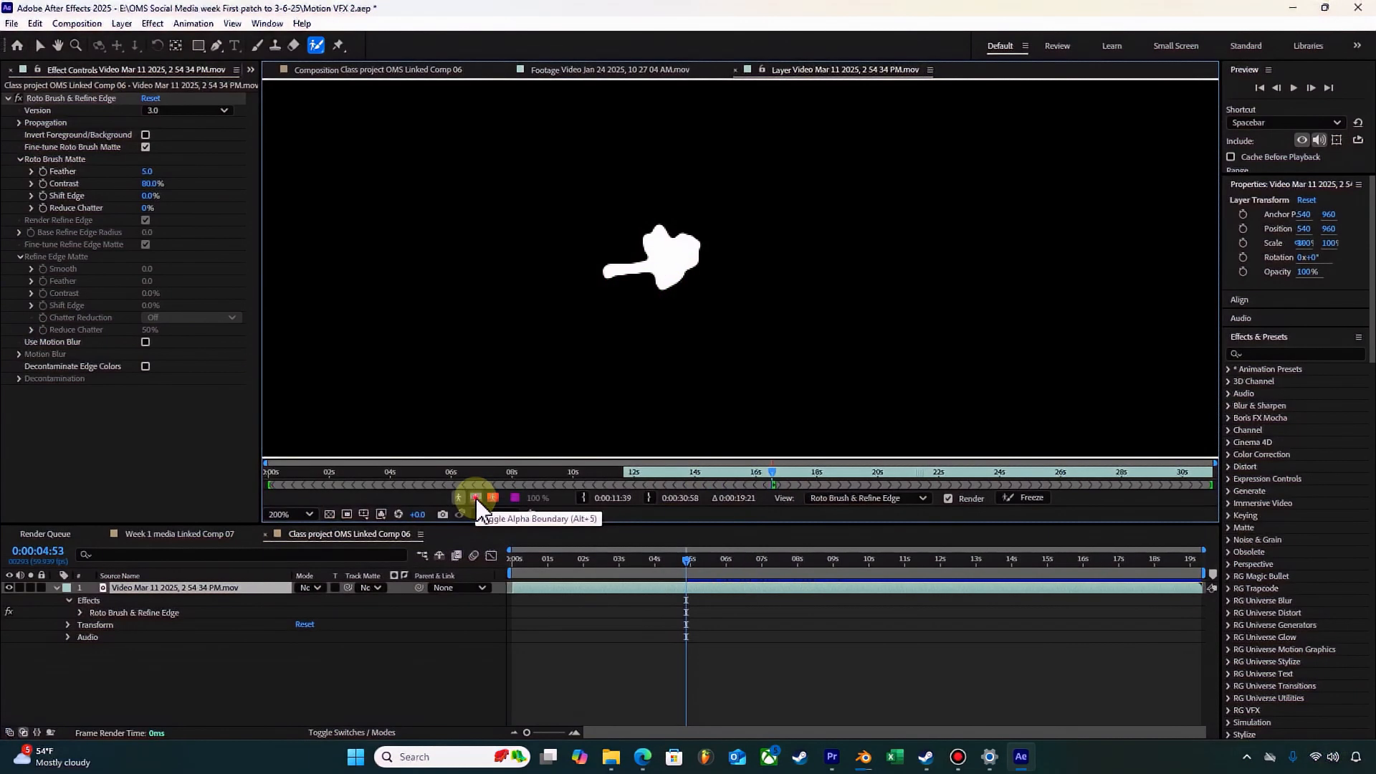
{"action": "left_click", "coordinate": [475, 496]}
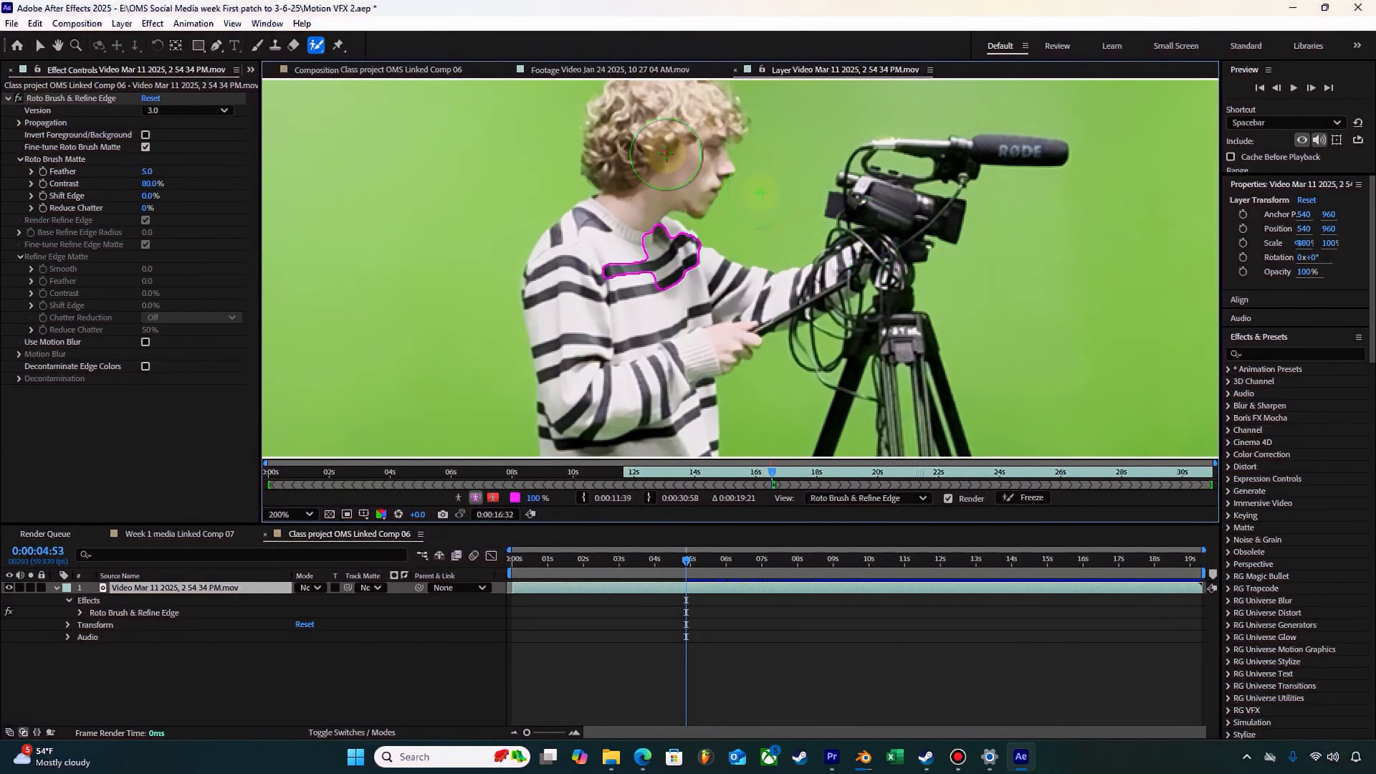
Step: Add the person's face, the sweater's torso and near sleeve, and the outstretched arm to the Roto Brush foreground
{"action": "left_click_drag", "start_coordinate": [664, 155], "coordinate": [661, 173]}
{"action": "left_click_drag", "start_coordinate": [613, 294], "coordinate": [615, 343]}
{"action": "left_click", "coordinate": [631, 403]}
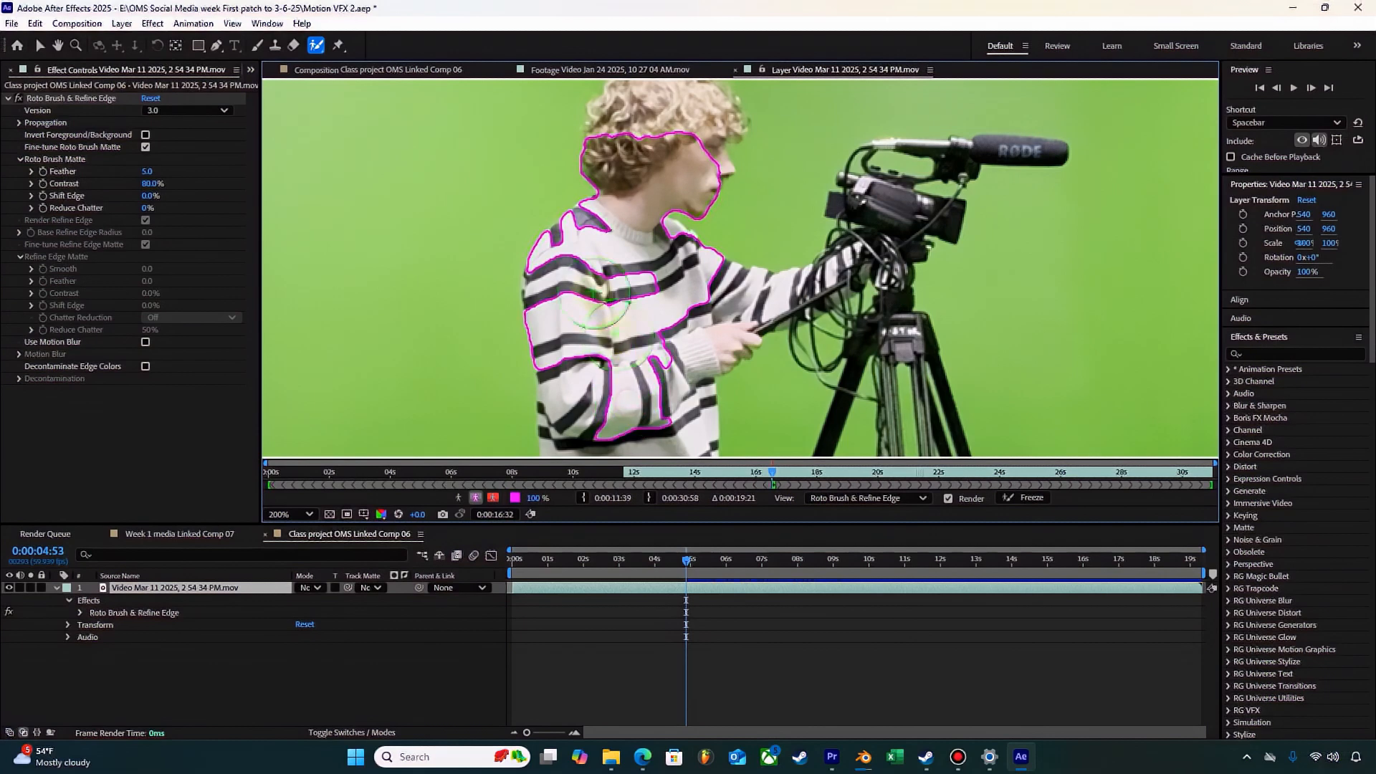
{"action": "left_click_drag", "start_coordinate": [588, 279], "coordinate": [599, 376]}
{"action": "left_click_drag", "start_coordinate": [778, 289], "coordinate": [767, 301]}
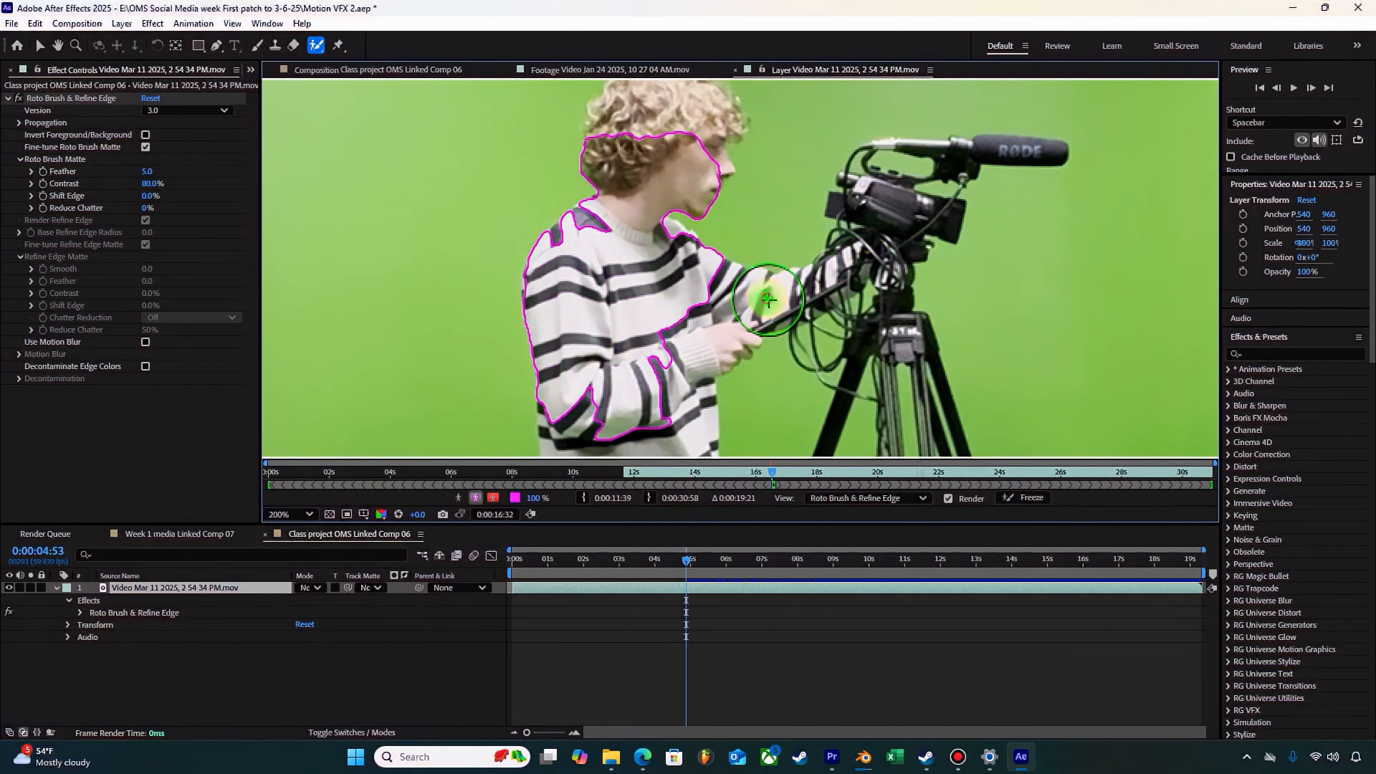
Step: Add the curly hair up to the forehead and the camera body to the Roto Brush foreground
{"action": "left_click_drag", "start_coordinate": [697, 134], "coordinate": [675, 118]}
{"action": "mouse_move", "coordinate": [649, 172]}
{"action": "left_mouse_down"}
{"action": "mouse_move", "coordinate": [647, 142]}
{"action": "mouse_move", "coordinate": [610, 130]}
{"action": "left_mouse_up"}
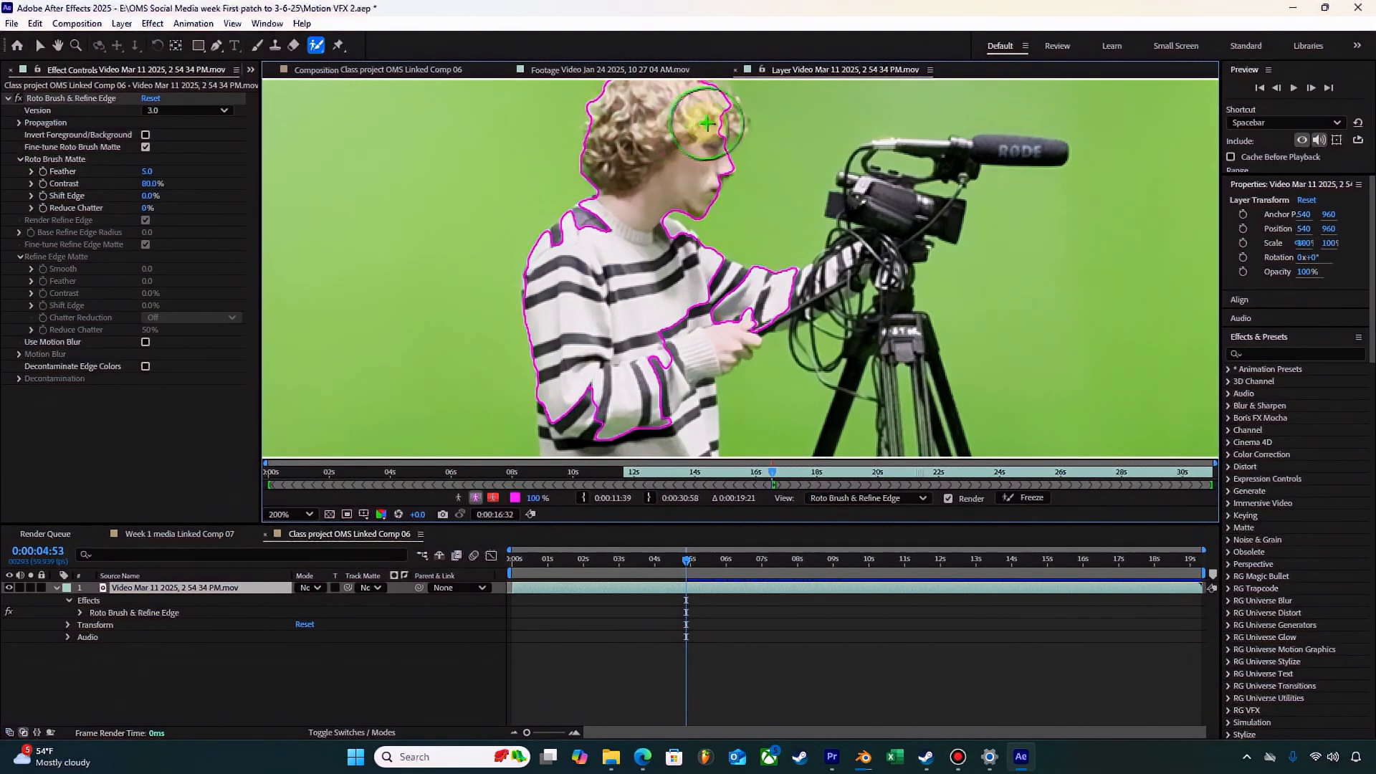
{"action": "left_click_drag", "start_coordinate": [733, 129], "coordinate": [723, 120]}
{"action": "left_click", "coordinate": [889, 211]}
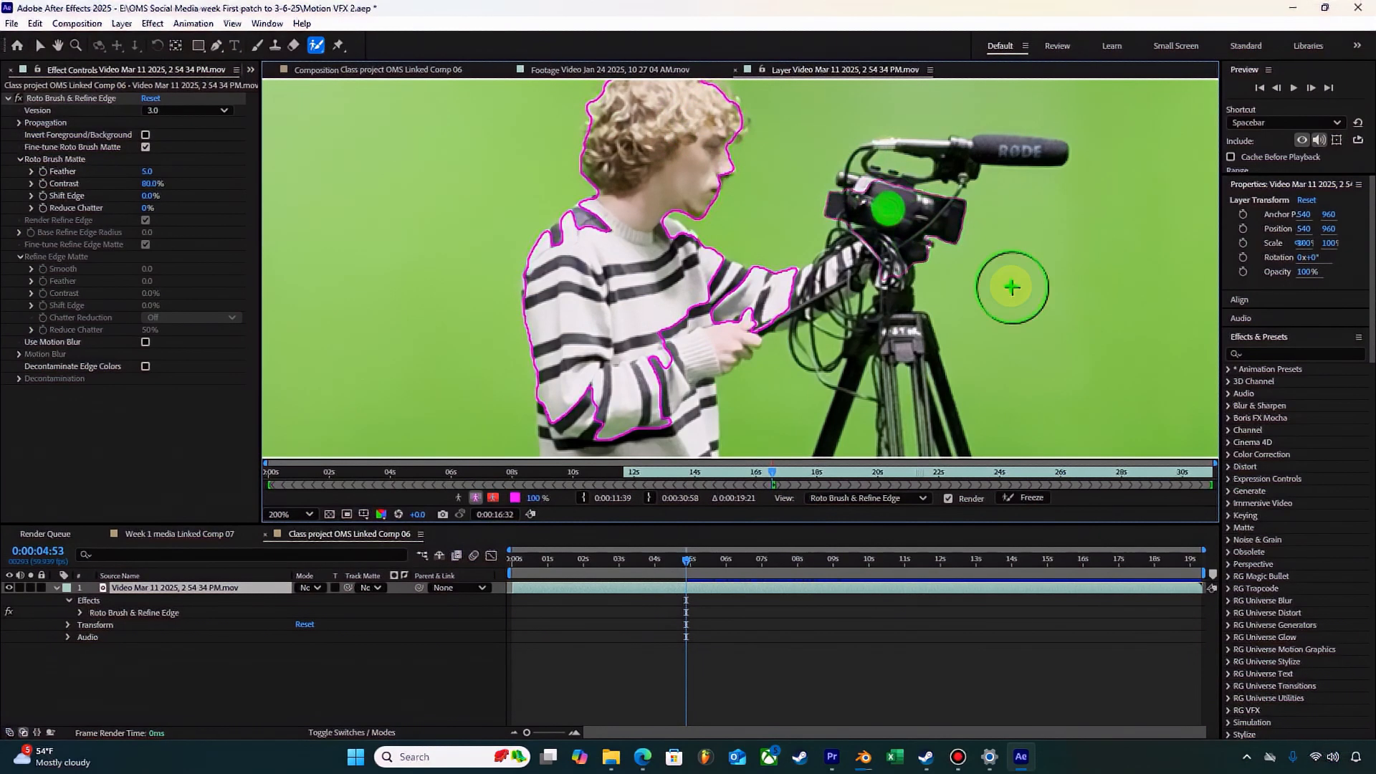
Step: Add the lower part of the sweater, its hem and the upper jeans to the Roto Brush foreground
{"action": "key", "text": "comma"}
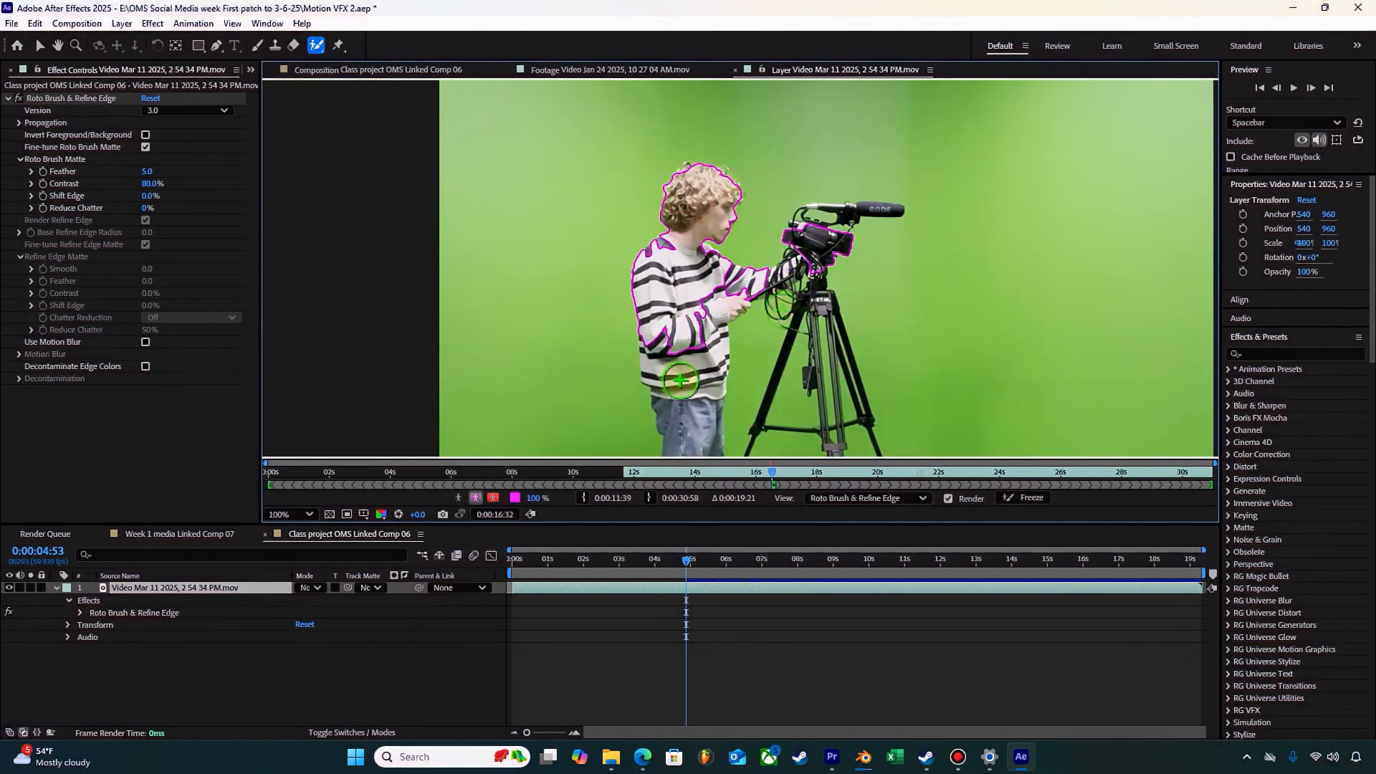
{"action": "key", "text": "space"}
{"action": "left_click_drag", "start_coordinate": [738, 362], "coordinate": [732, 235]}
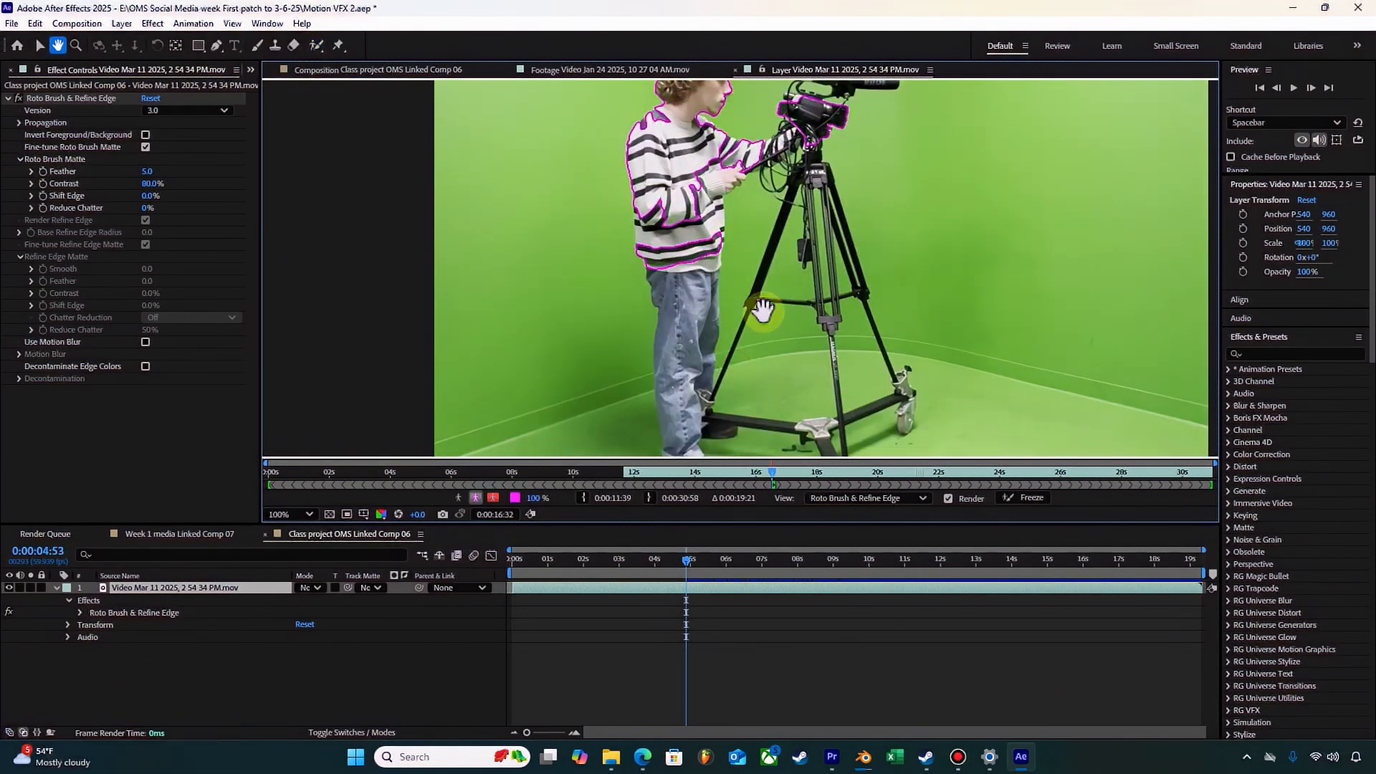
{"action": "key", "text": "period"}
{"action": "key", "text": "period"}
{"action": "key", "text": "space"}
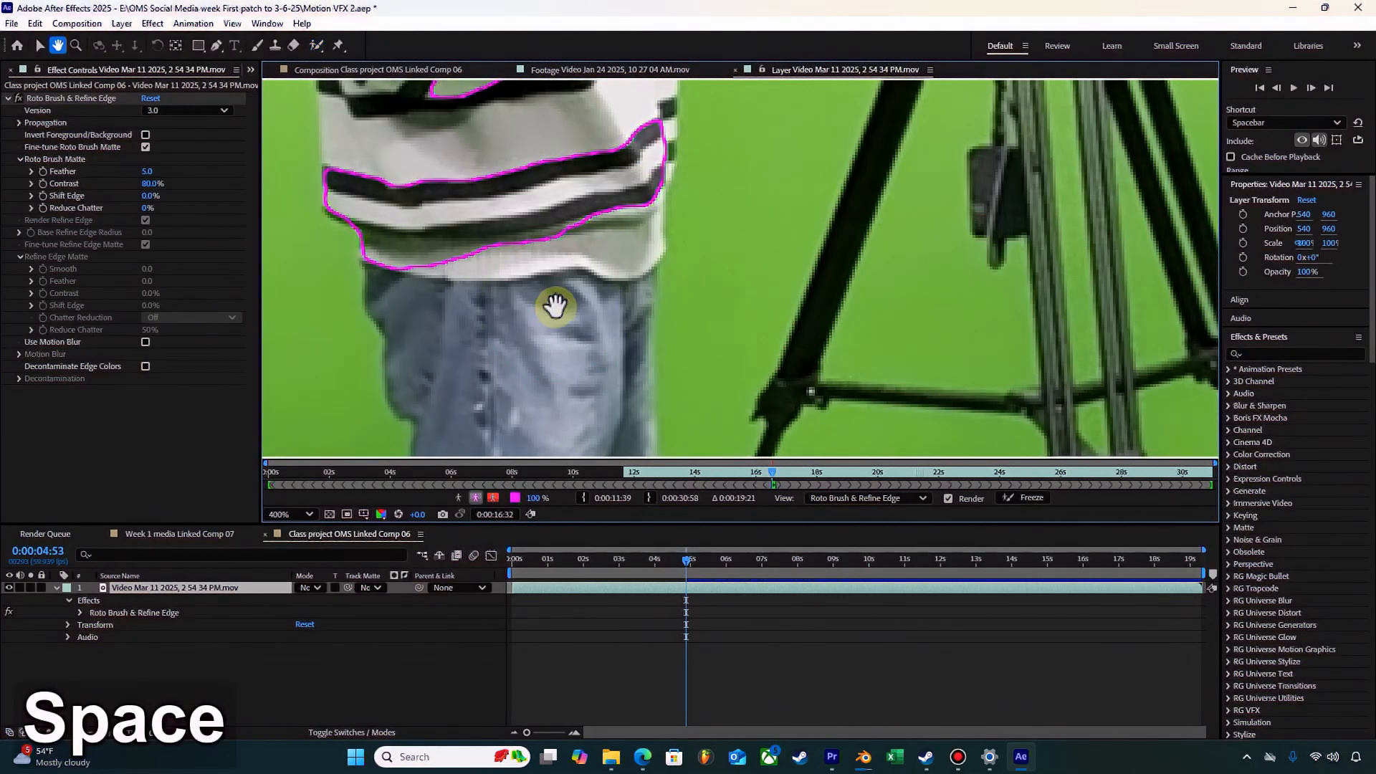
{"action": "mouse_move", "coordinate": [720, 263]}
{"action": "left_mouse_down"}
{"action": "mouse_move", "coordinate": [730, 194]}
{"action": "mouse_move", "coordinate": [752, 322]}
{"action": "left_mouse_up"}
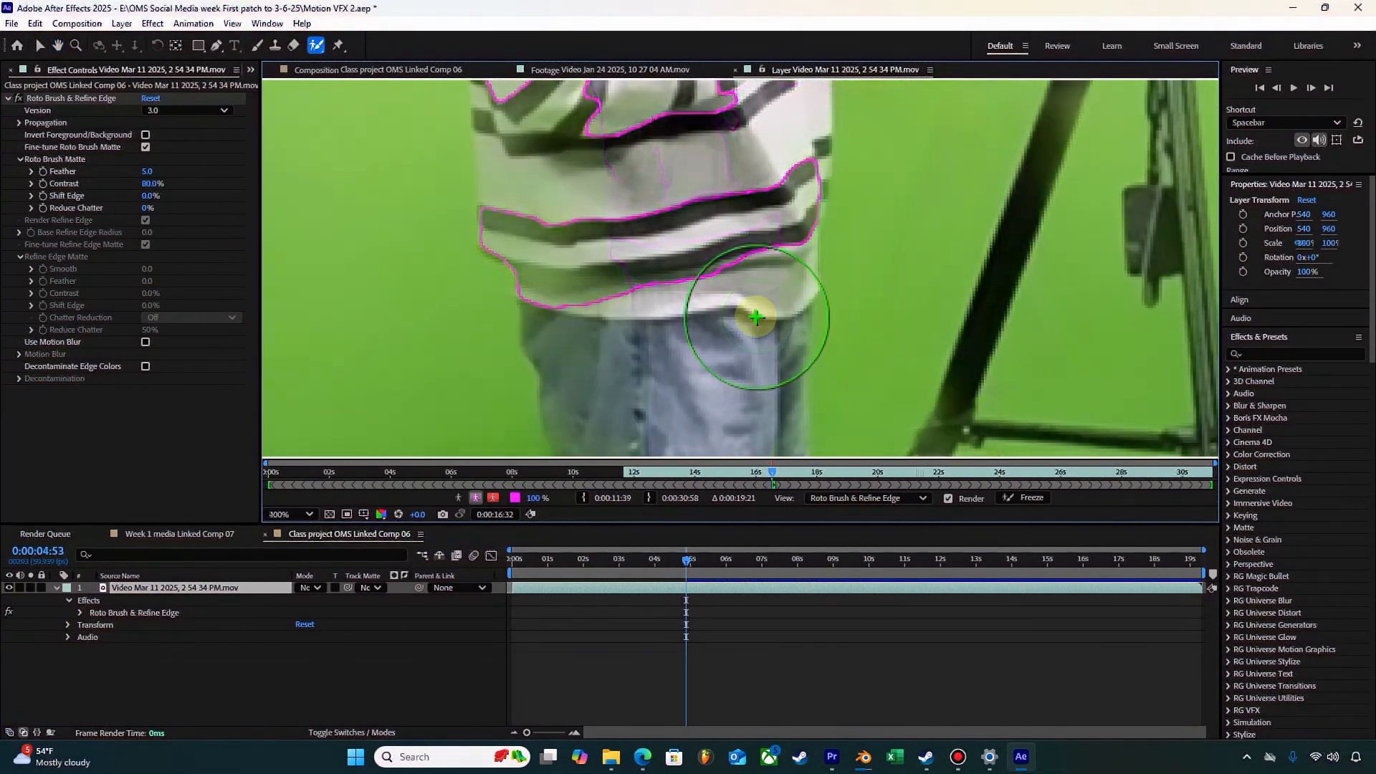
{"action": "left_click", "coordinate": [738, 304]}
{"action": "left_click", "coordinate": [687, 363]}
{"action": "left_click", "coordinate": [623, 356]}
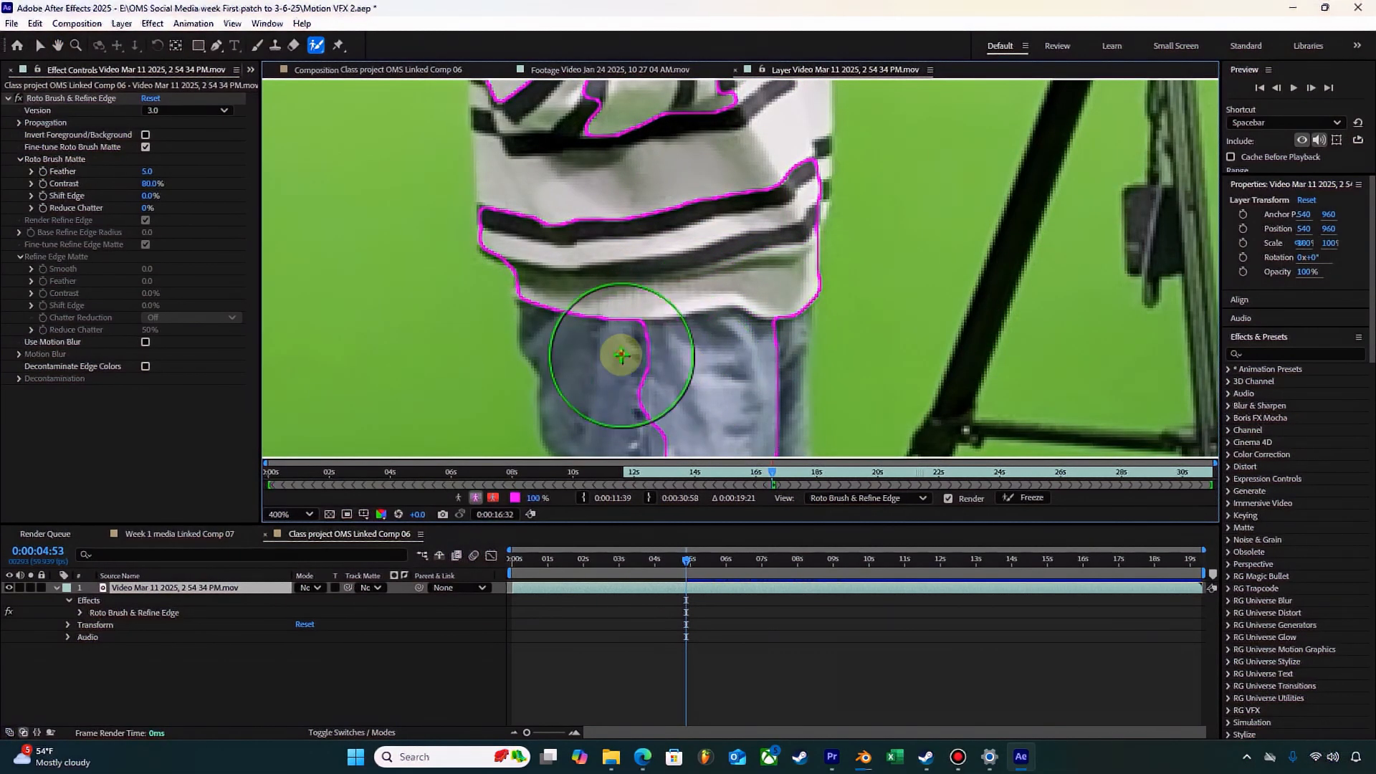
{"action": "left_click", "coordinate": [583, 172]}
Step: Add the near forearm, the ribbed cuff and the hand holding the tripod handle to the Roto Brush foreground
{"action": "key", "text": "space"}
{"action": "left_click_drag", "start_coordinate": [645, 217], "coordinate": [696, 409]}
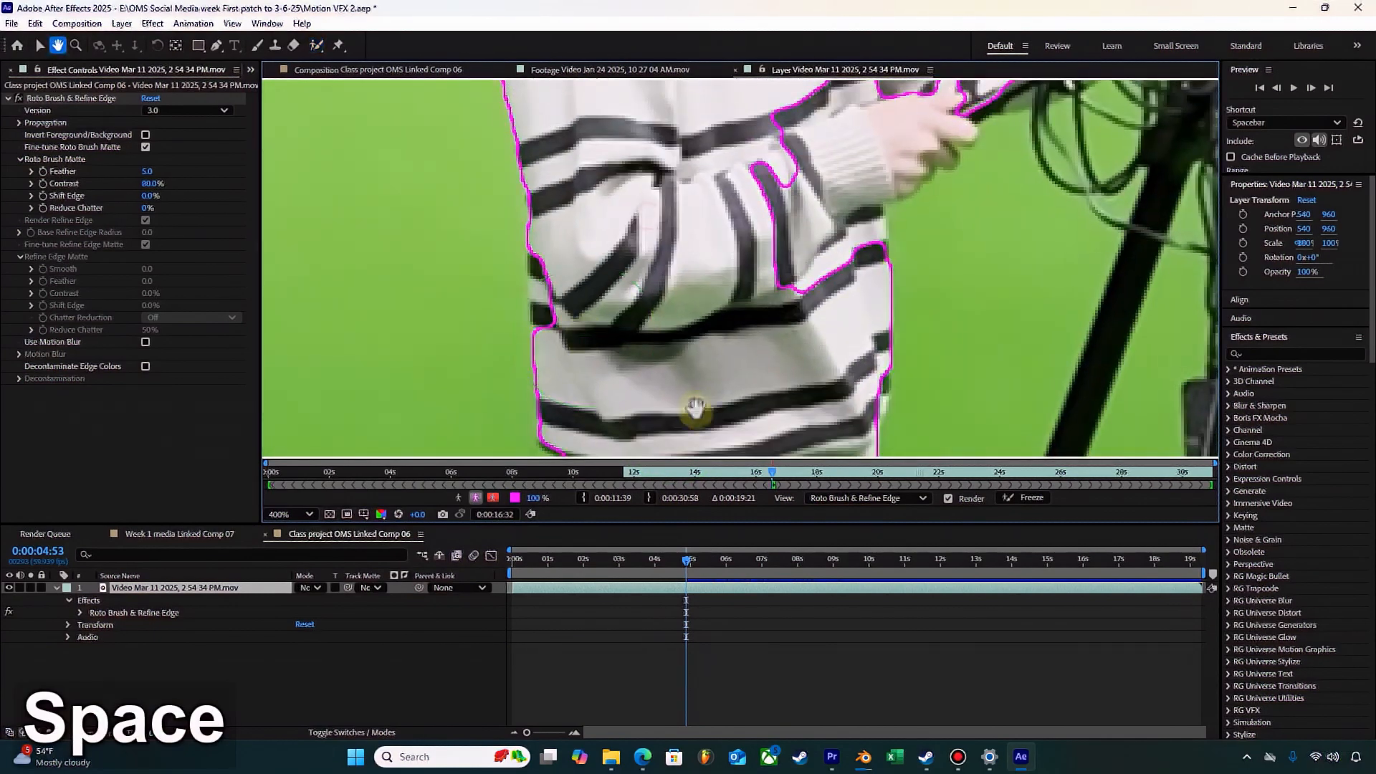
{"action": "key", "text": "space"}
{"action": "left_click_drag", "start_coordinate": [655, 205], "coordinate": [641, 385]}
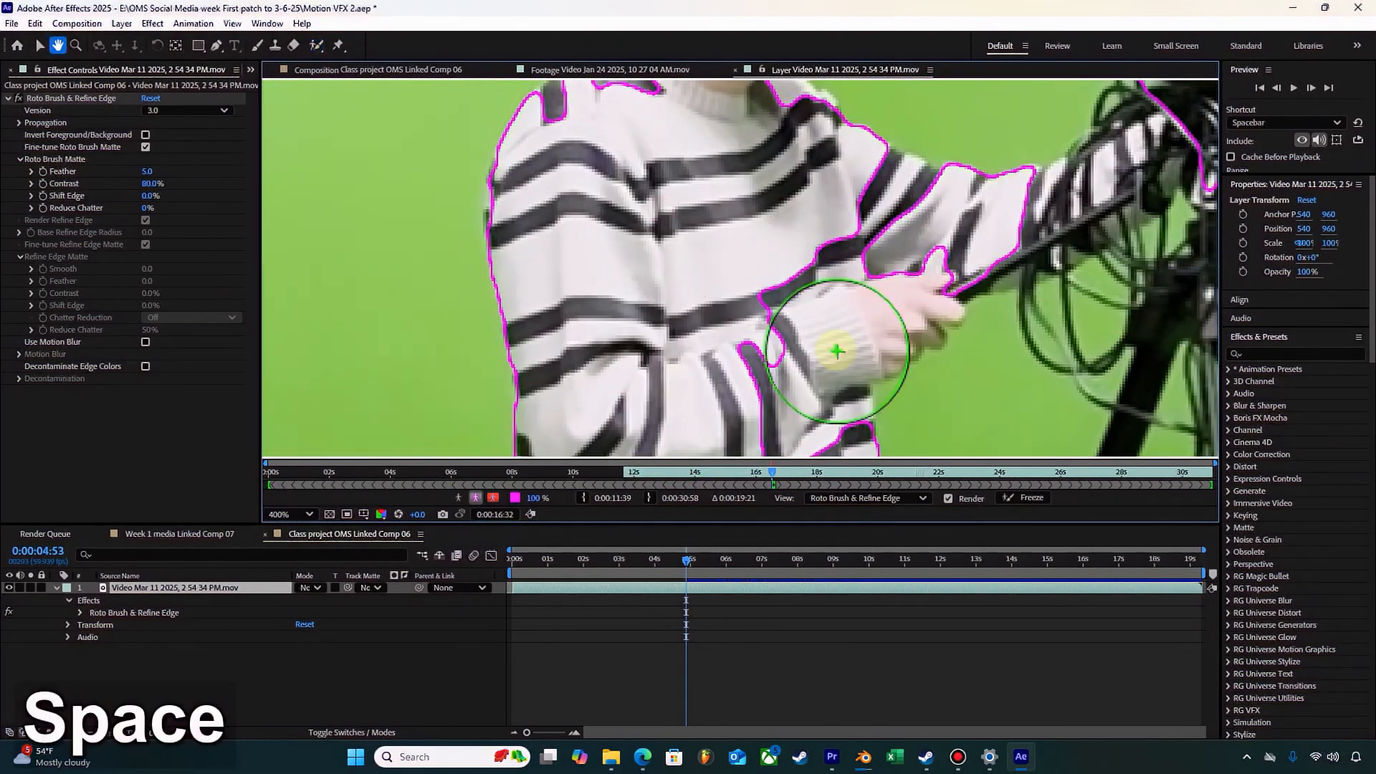
{"action": "left_click_drag", "start_coordinate": [865, 261], "coordinate": [860, 219]}
{"action": "key", "text": "space"}
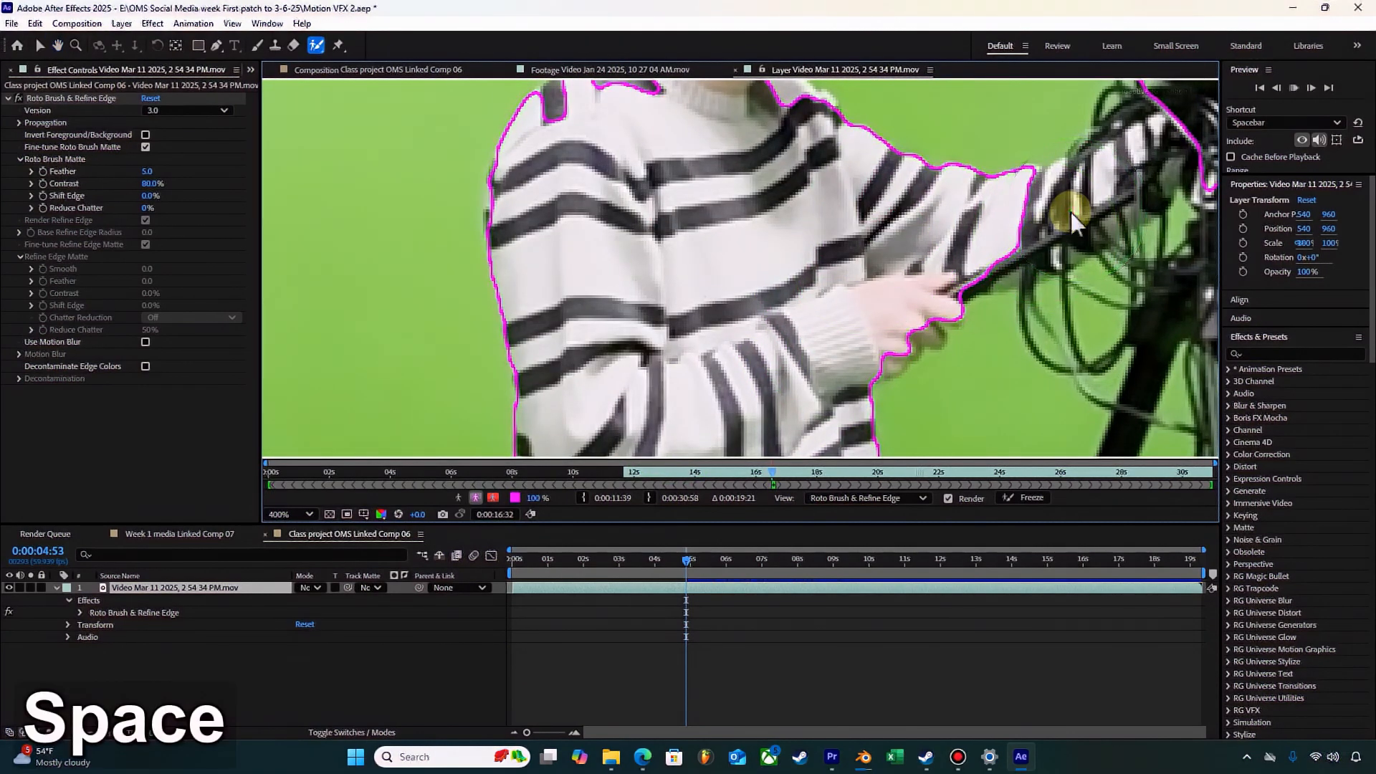
{"action": "left_click", "coordinate": [819, 431]}
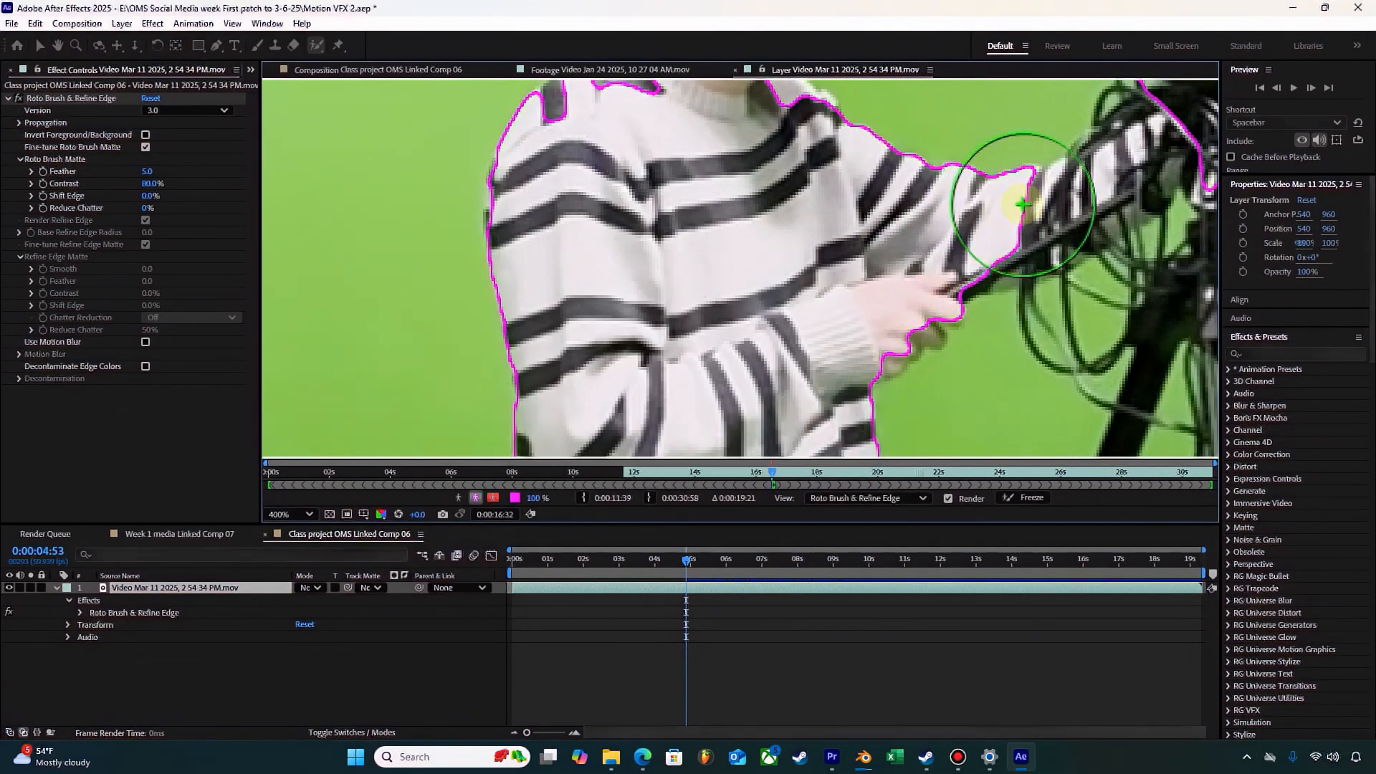
Step: Extend the Roto Brush foreground along the outstretched arm and tripod handle to the cables beneath the camera
{"action": "left_click", "coordinate": [1046, 211]}
{"action": "left_click", "coordinate": [880, 331]}
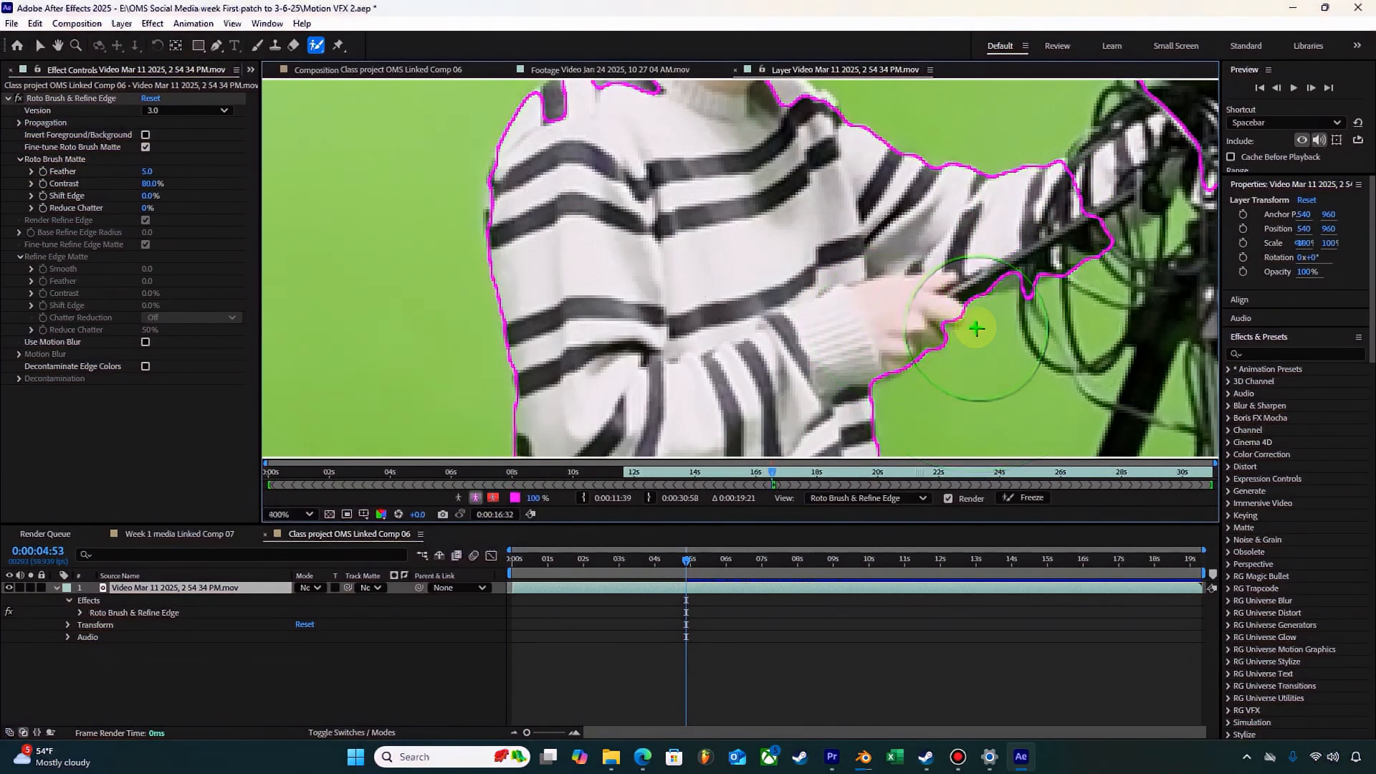
{"action": "scroll", "coordinate": [977, 321], "scroll_direction": "up", "scroll_amount": 2}
{"action": "key", "text": "space"}
{"action": "left_click_drag", "start_coordinate": [1059, 283], "coordinate": [449, 222]}
{"action": "left_click_drag", "start_coordinate": [1118, 206], "coordinate": [465, 444]}
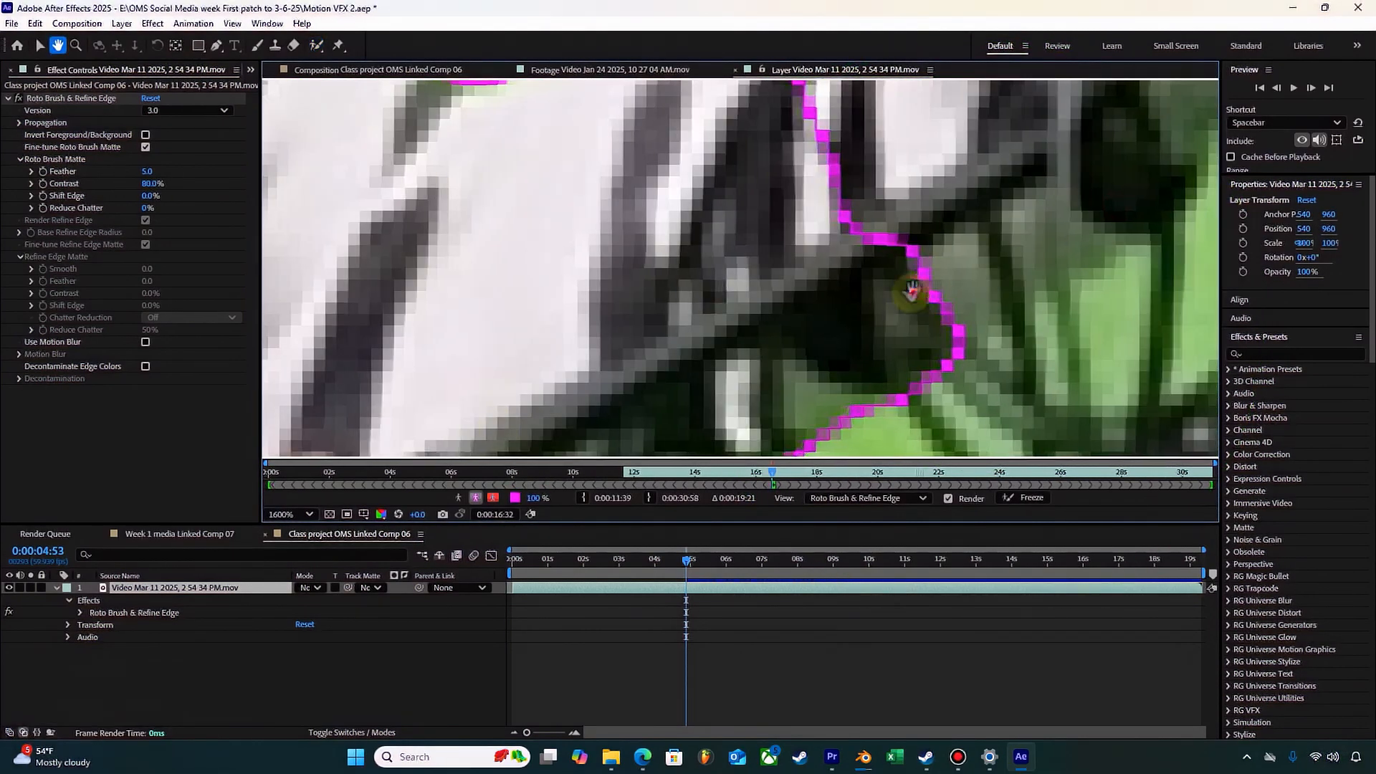
{"action": "scroll", "coordinate": [659, 290], "scroll_direction": "down", "scroll_amount": 2}
{"action": "left_click", "coordinate": [737, 232]}
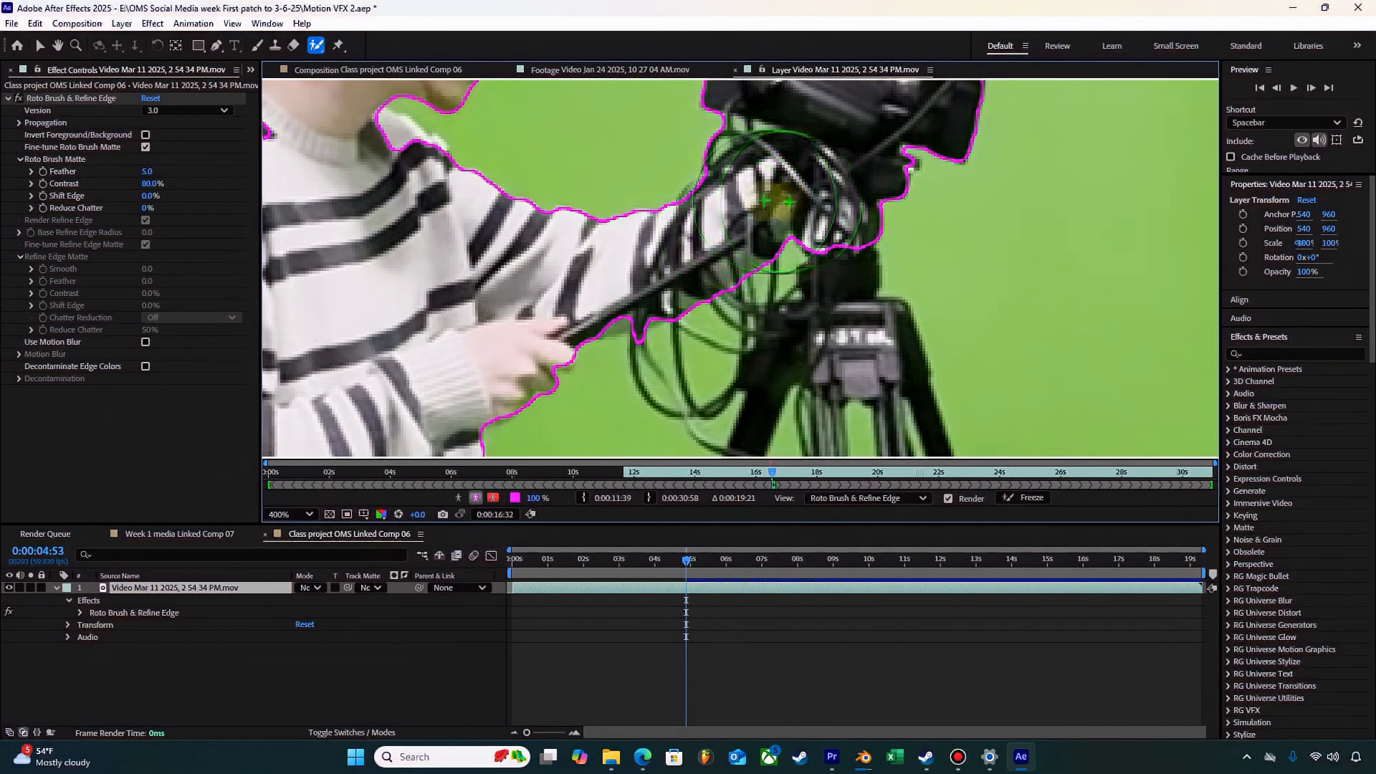
{"action": "key", "text": "space"}
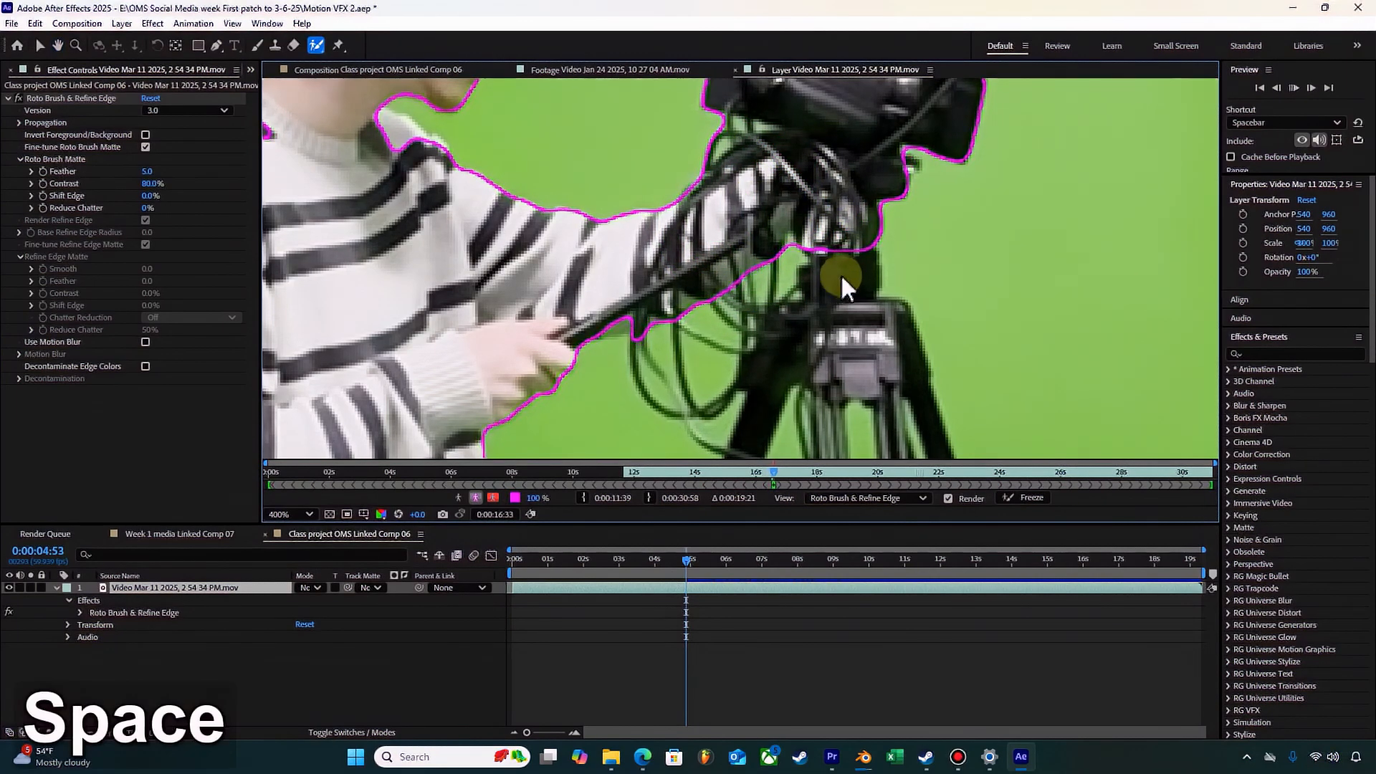
{"action": "key", "text": "space"}
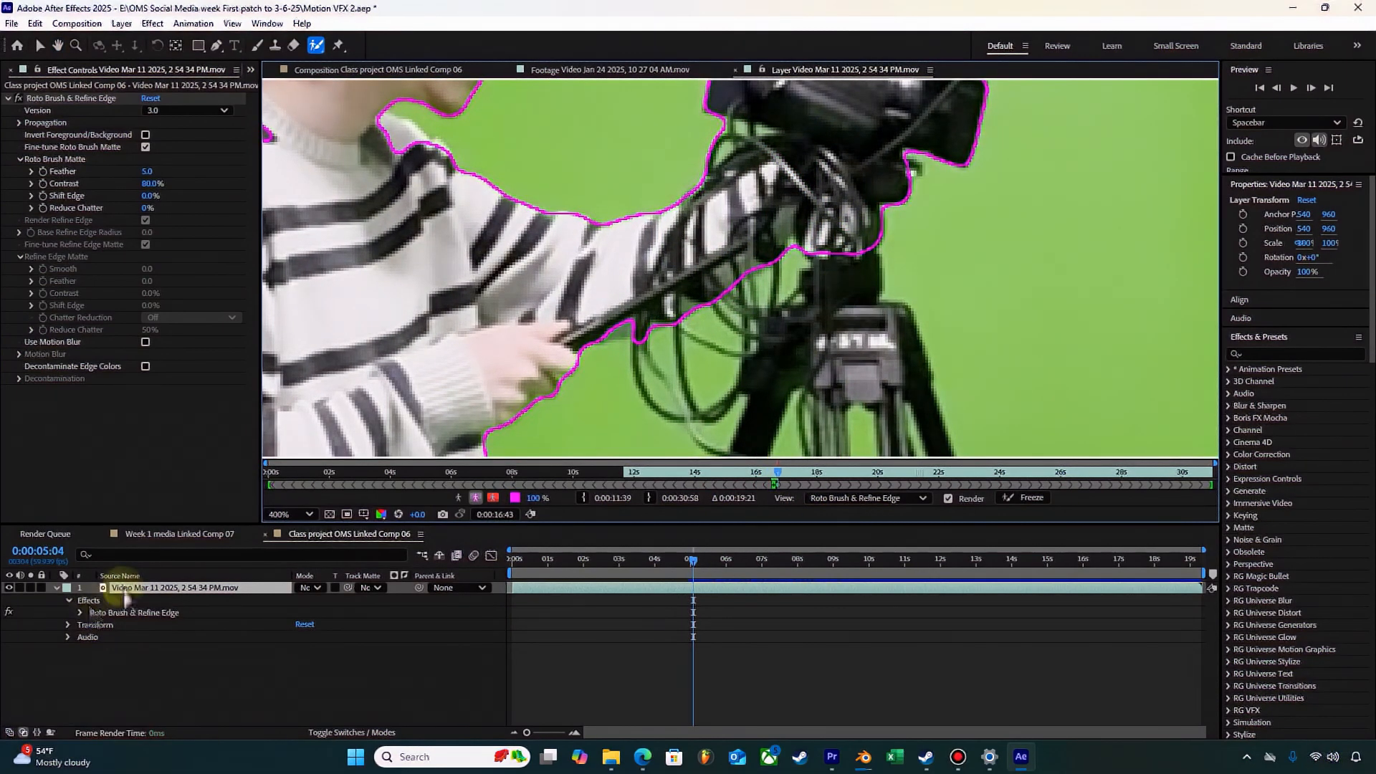
Step: List the Roto Brush strokes in the timeline and move the playhead to their frame at 0:00:04:53
{"action": "left_click", "coordinate": [82, 611]}
{"action": "scroll", "coordinate": [264, 648], "scroll_direction": "down", "scroll_amount": 3}
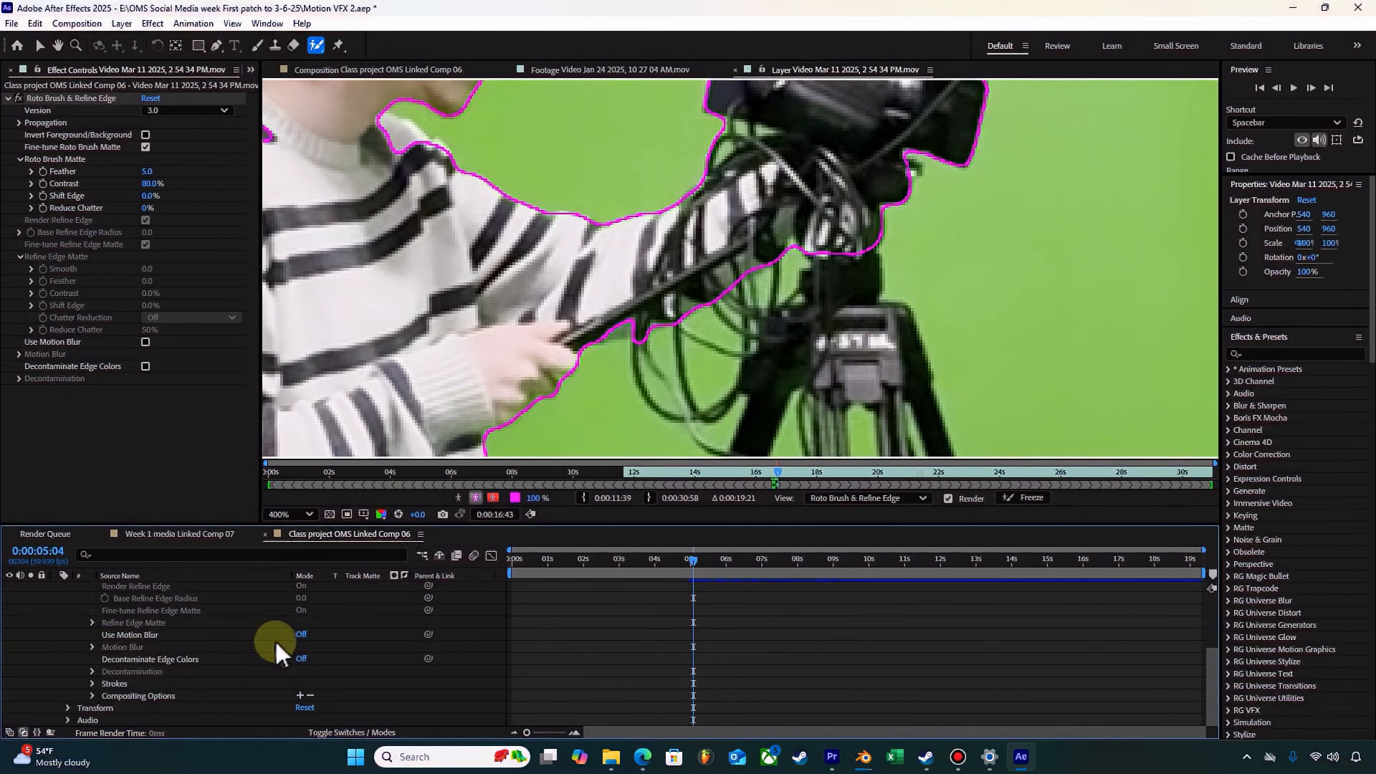
{"action": "left_click", "coordinate": [91, 686]}
{"action": "scroll", "coordinate": [680, 688], "scroll_direction": "down", "scroll_amount": 5}
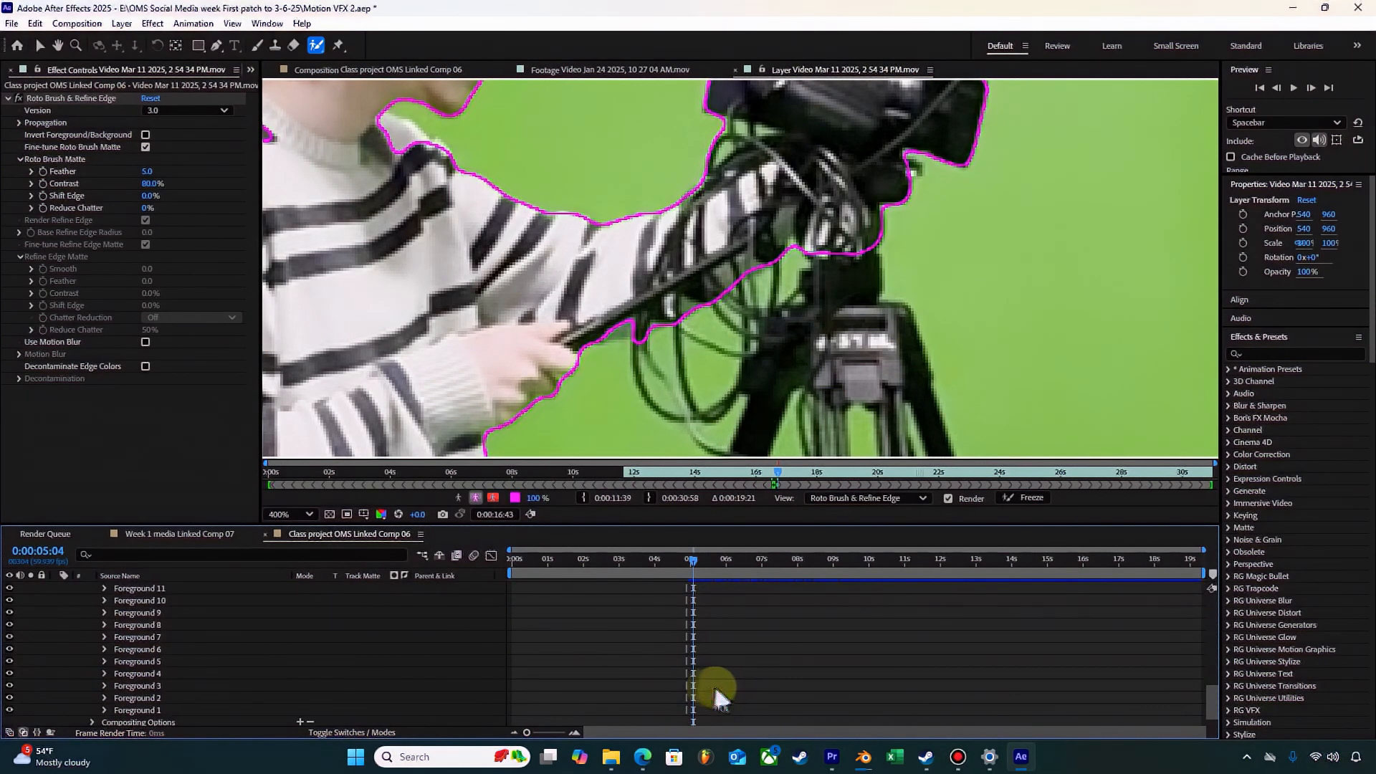
{"action": "scroll", "coordinate": [638, 650], "scroll_direction": "up", "scroll_amount": 5}
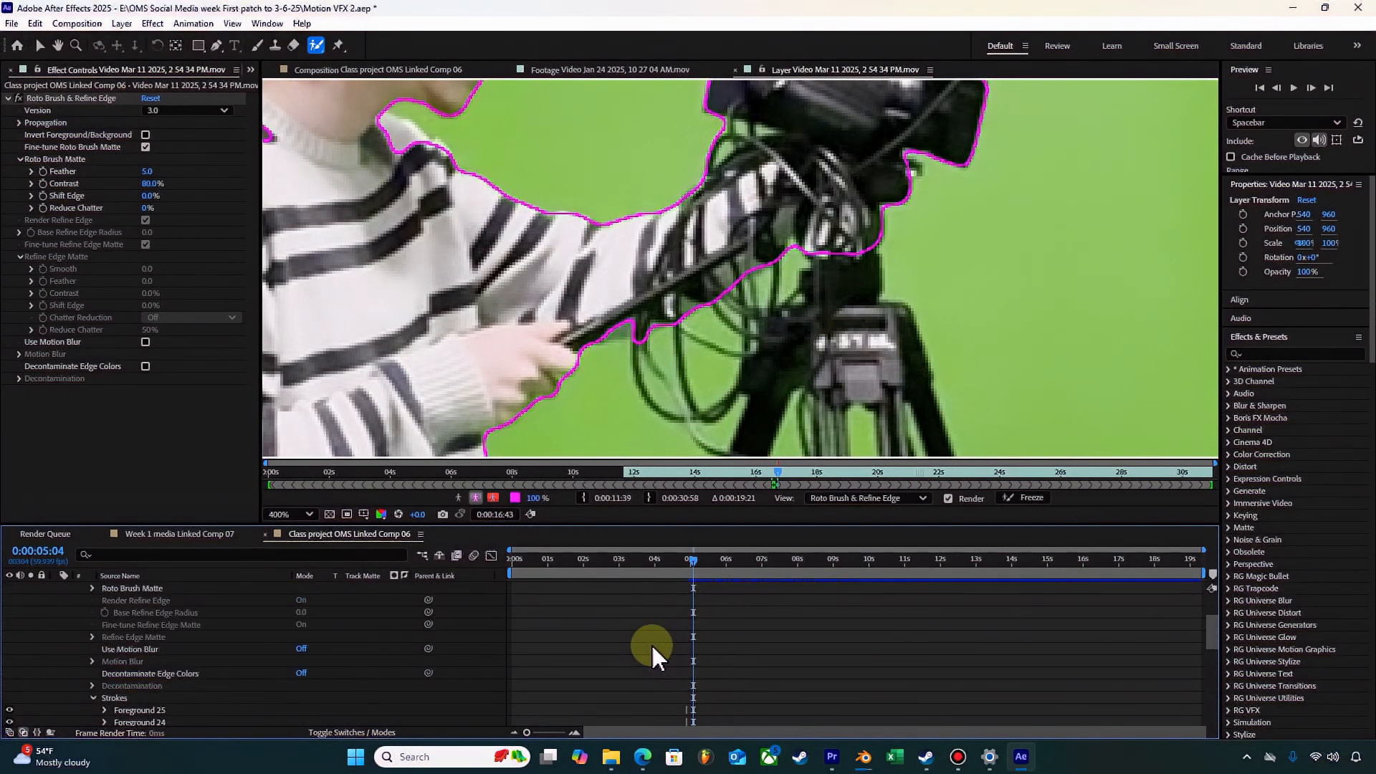
{"action": "scroll", "coordinate": [659, 652], "scroll_direction": "up", "scroll_amount": 3}
{"action": "left_click_drag", "start_coordinate": [690, 571], "coordinate": [685, 565]}
{"action": "left_click", "coordinate": [557, 732]}
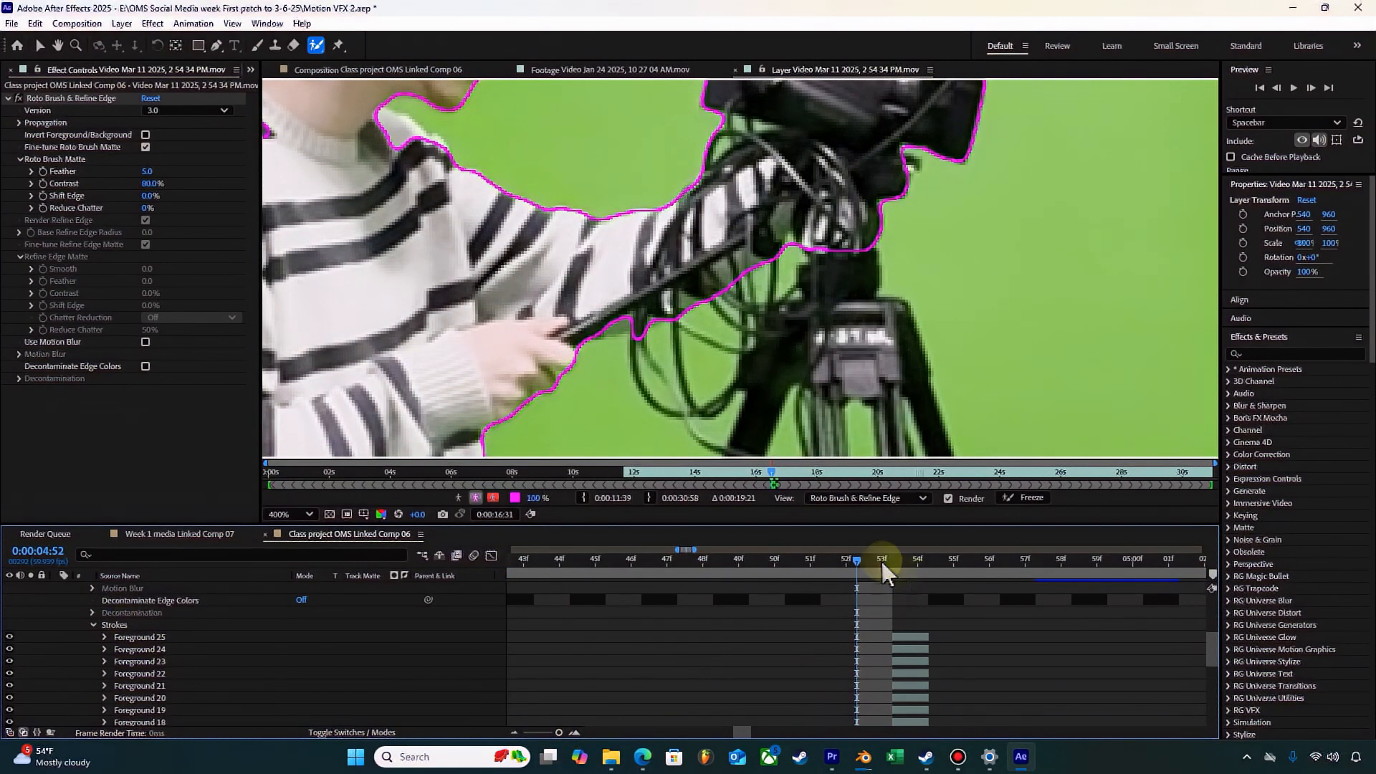
{"action": "left_click", "coordinate": [892, 560]}
{"action": "scroll", "coordinate": [188, 660], "scroll_direction": "up", "scroll_amount": 3}
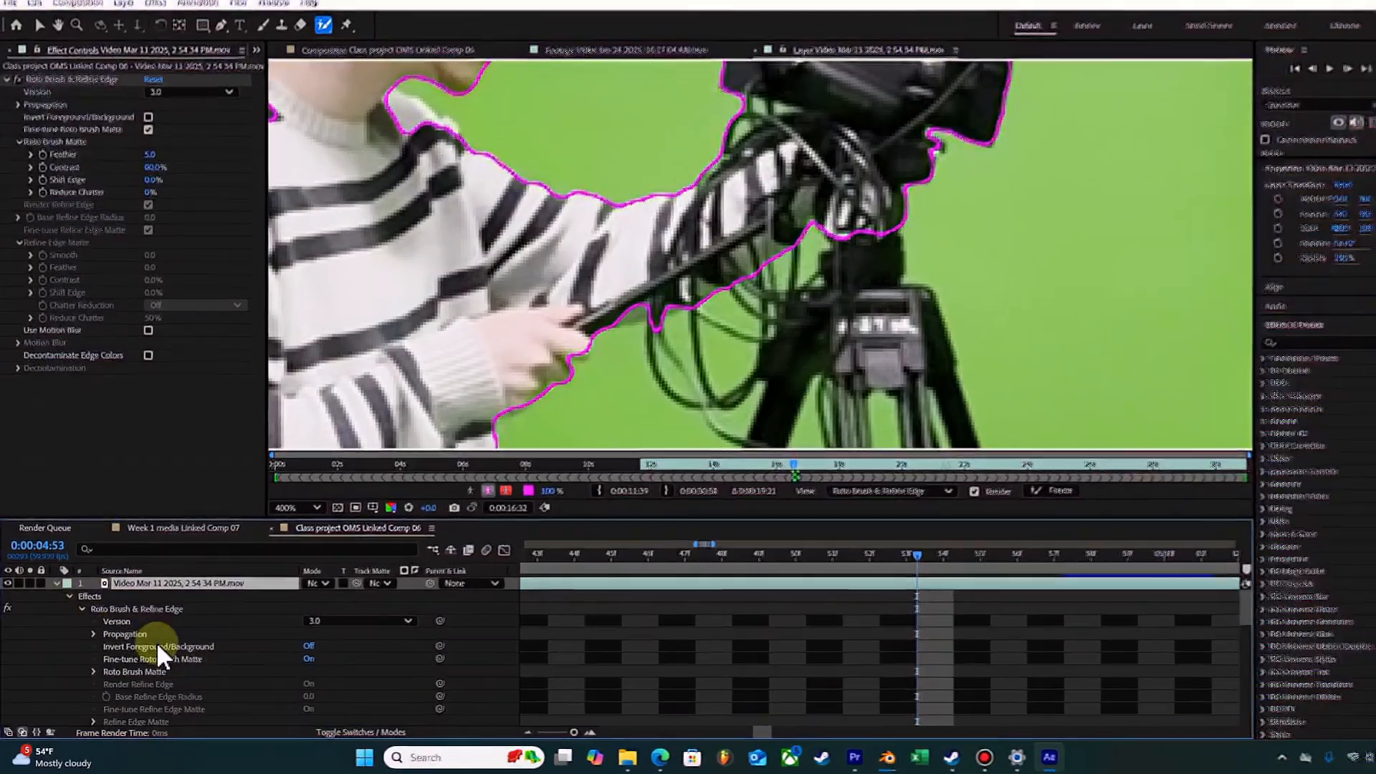
{"action": "scroll", "coordinate": [150, 652], "scroll_direction": "down", "scroll_amount": 3}
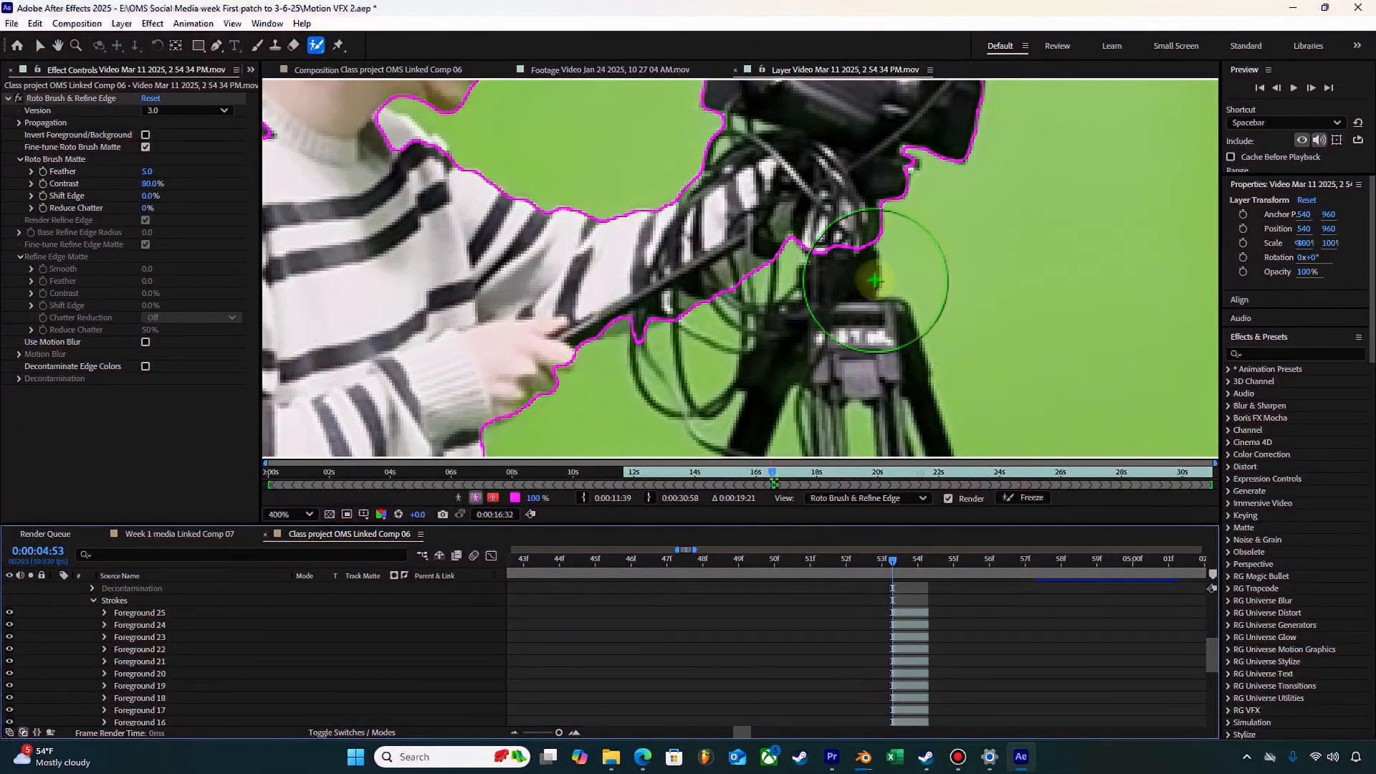
Step: Add the tripod head, the tops of the tripod legs and the looped cables under the camera to the Roto Brush foreground
{"action": "left_click", "coordinate": [843, 279]}
{"action": "left_click", "coordinate": [839, 319]}
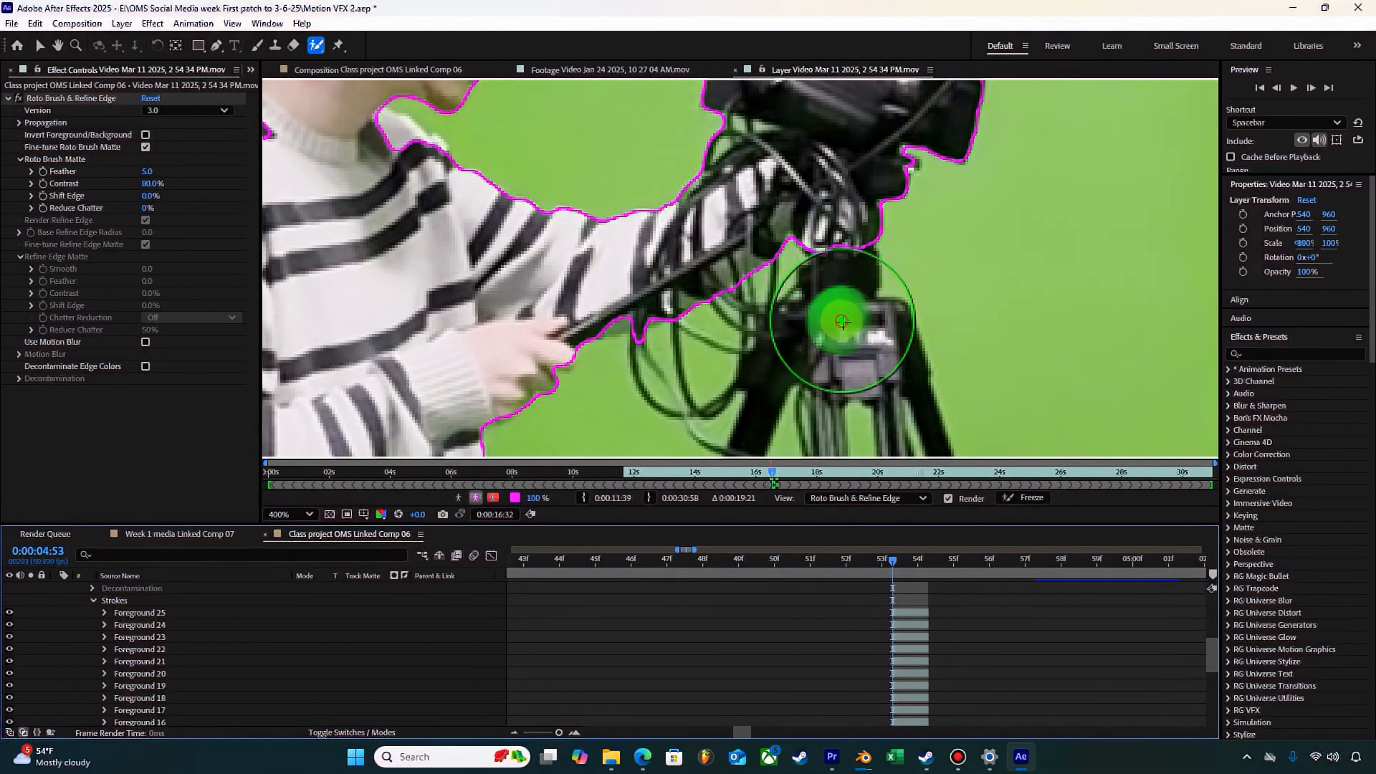
{"action": "left_click", "coordinate": [787, 361]}
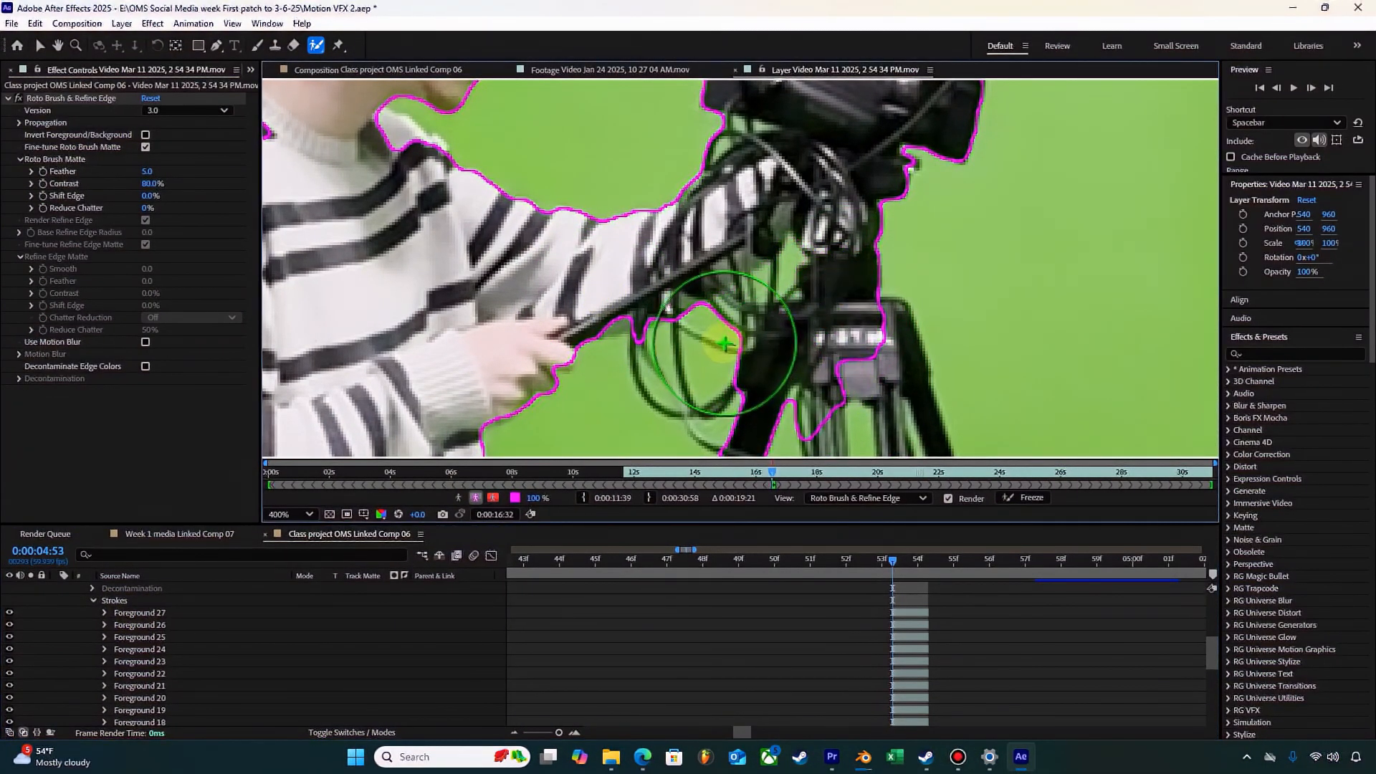
{"action": "left_click", "coordinate": [875, 364]}
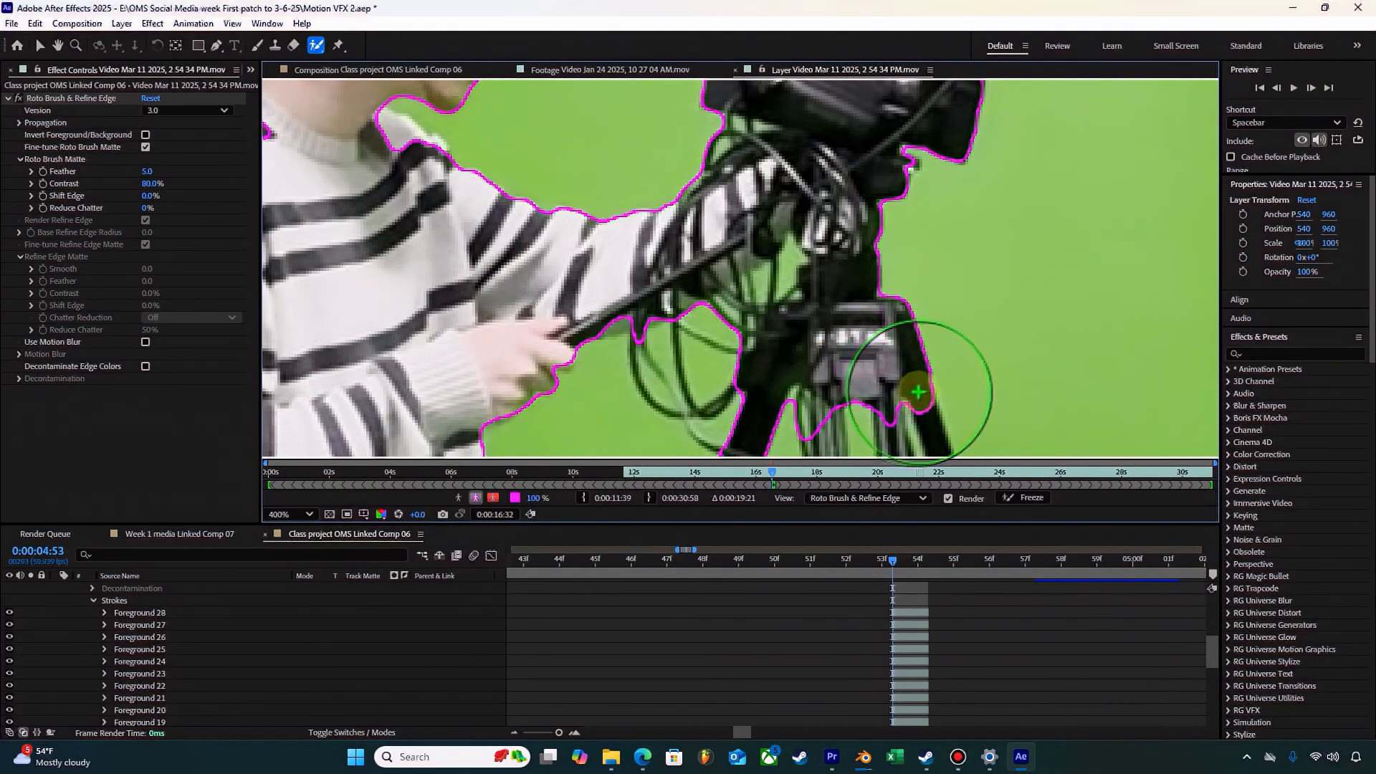
{"action": "left_click", "coordinate": [692, 355]}
{"action": "left_click", "coordinate": [670, 375]}
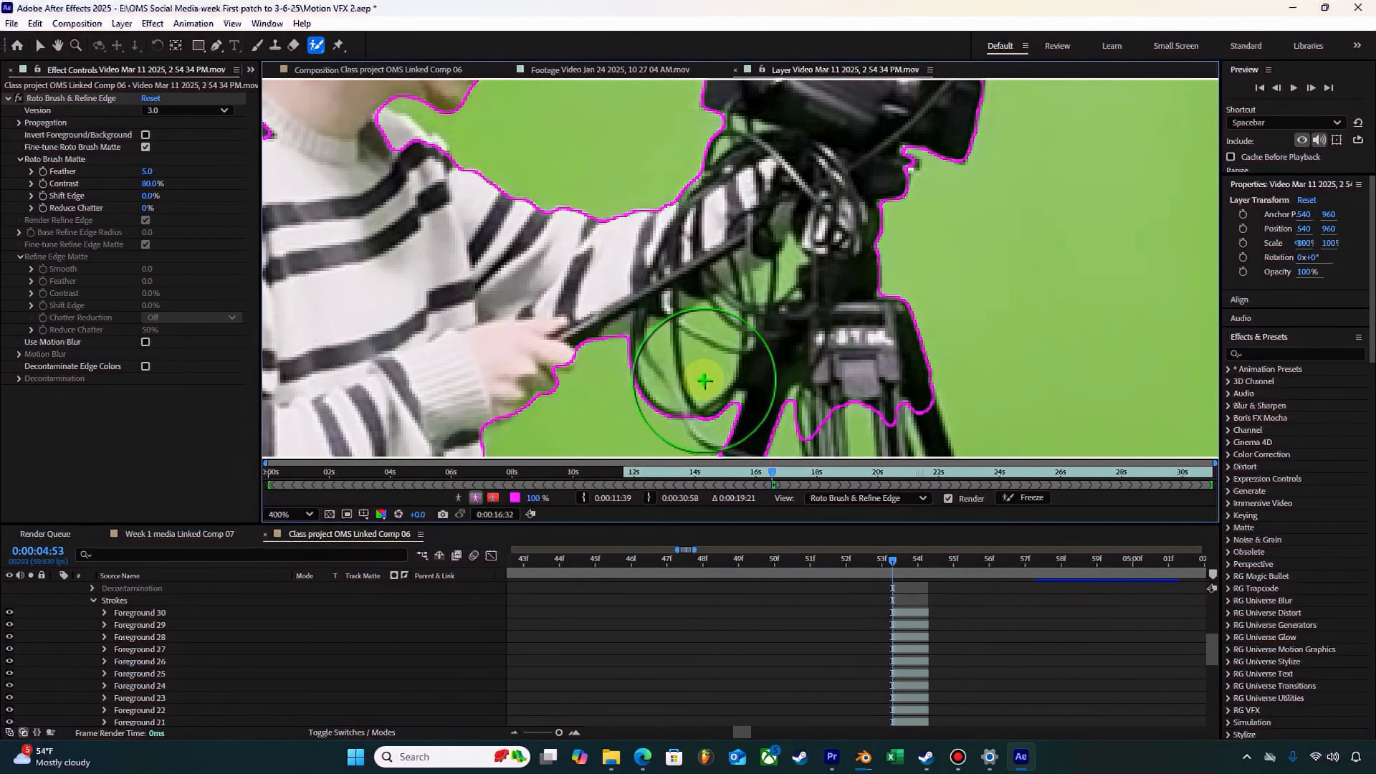
{"action": "left_click", "coordinate": [729, 403]}
Step: Exclude the green area between the sweater front and the nearest tripod leg from the Roto Brush foreground
{"action": "left_click_drag", "start_coordinate": [729, 403], "coordinate": [812, 191]}
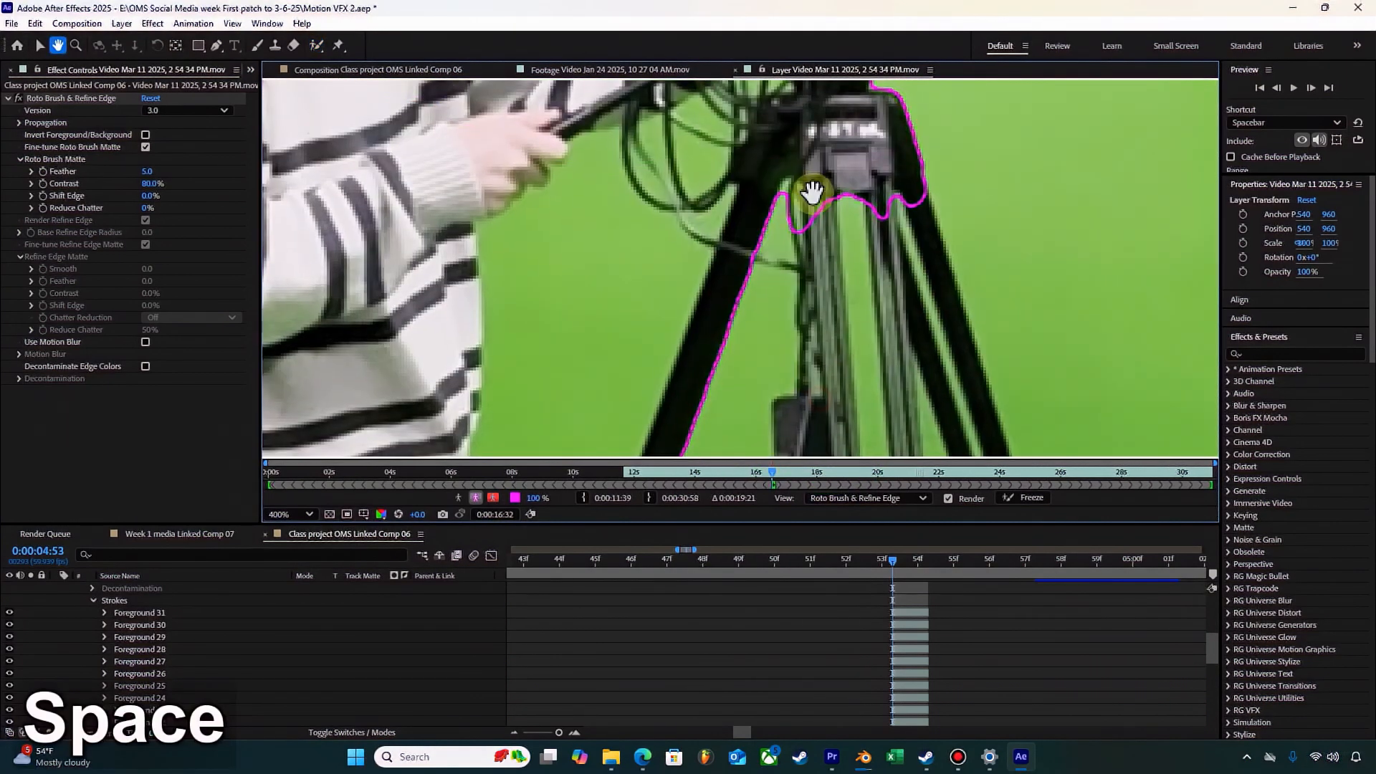
{"action": "scroll", "coordinate": [634, 287], "scroll_direction": "down", "scroll_amount": 3}
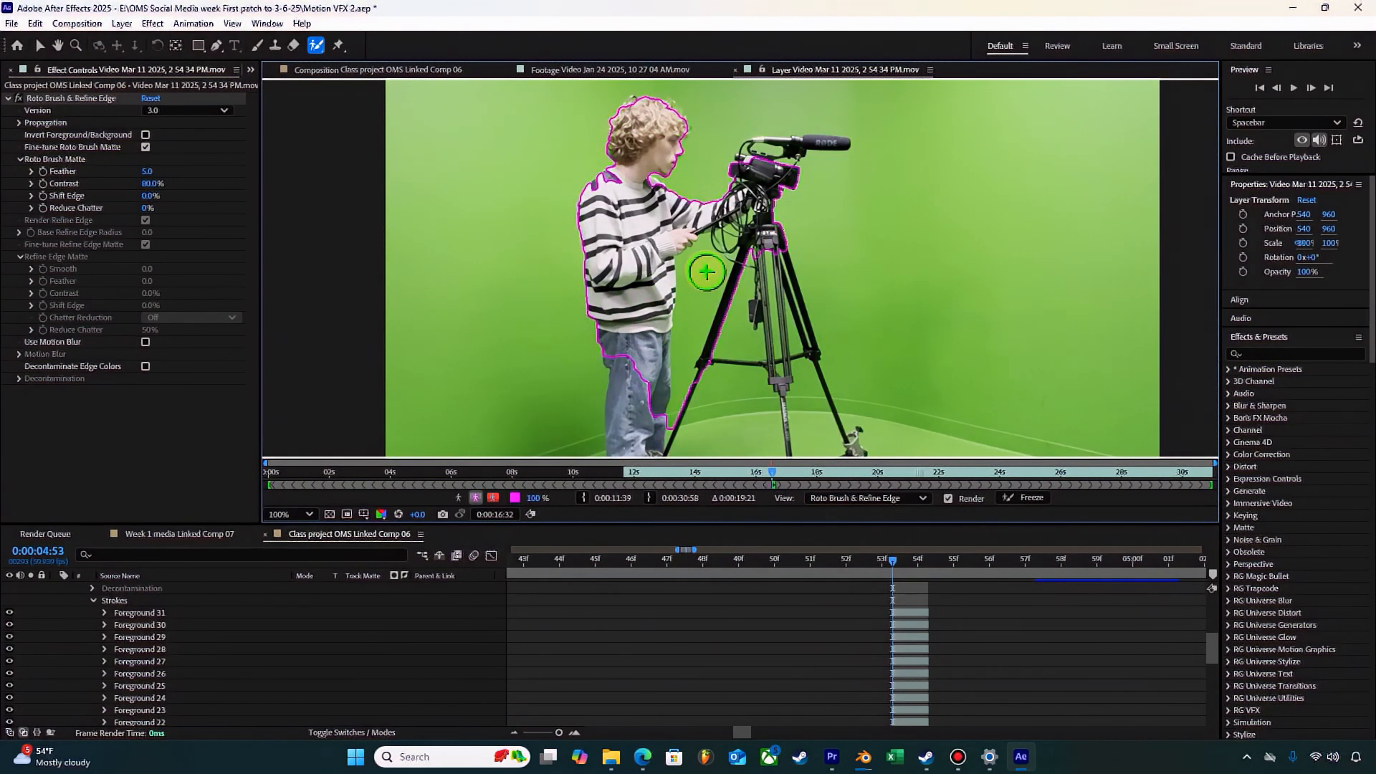
{"action": "scroll", "coordinate": [706, 272], "scroll_direction": "up", "scroll_amount": 2}
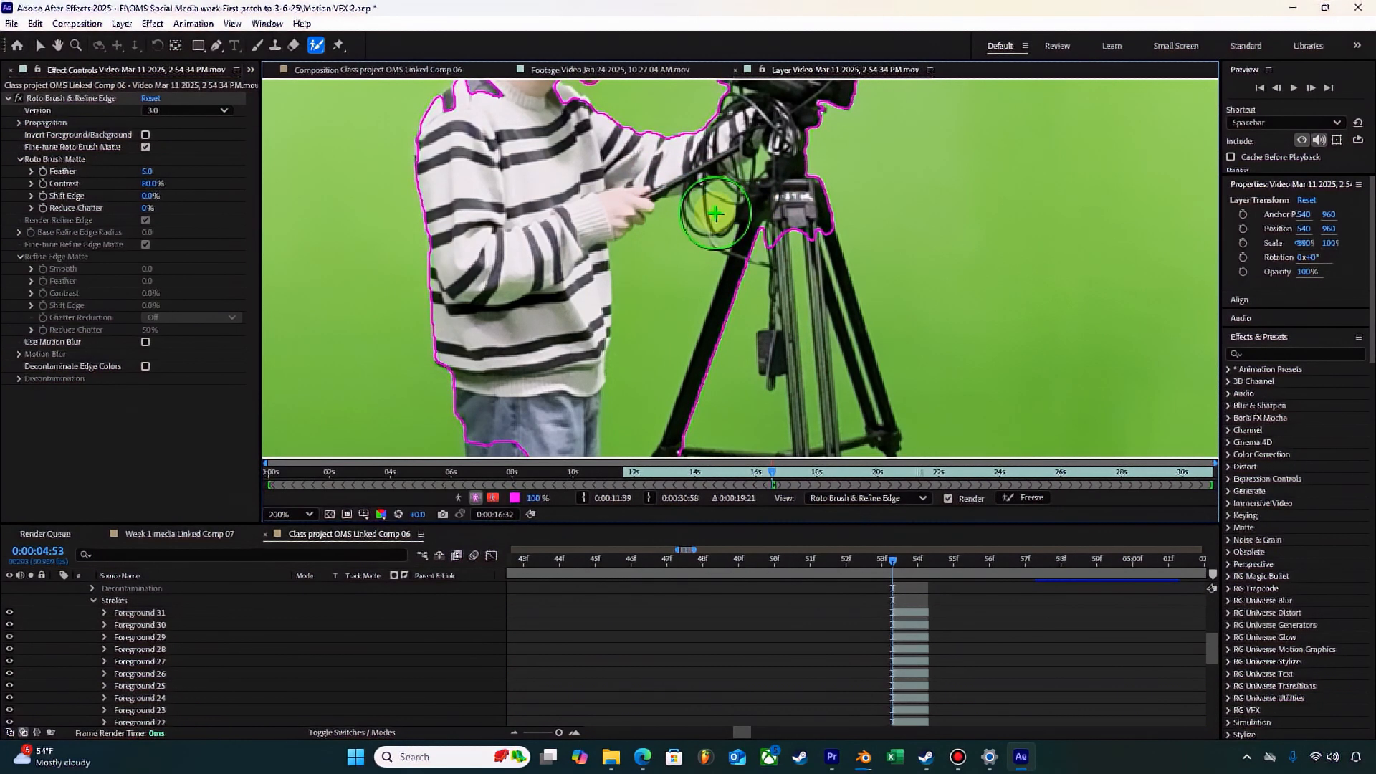
{"action": "key", "text": "alt"}
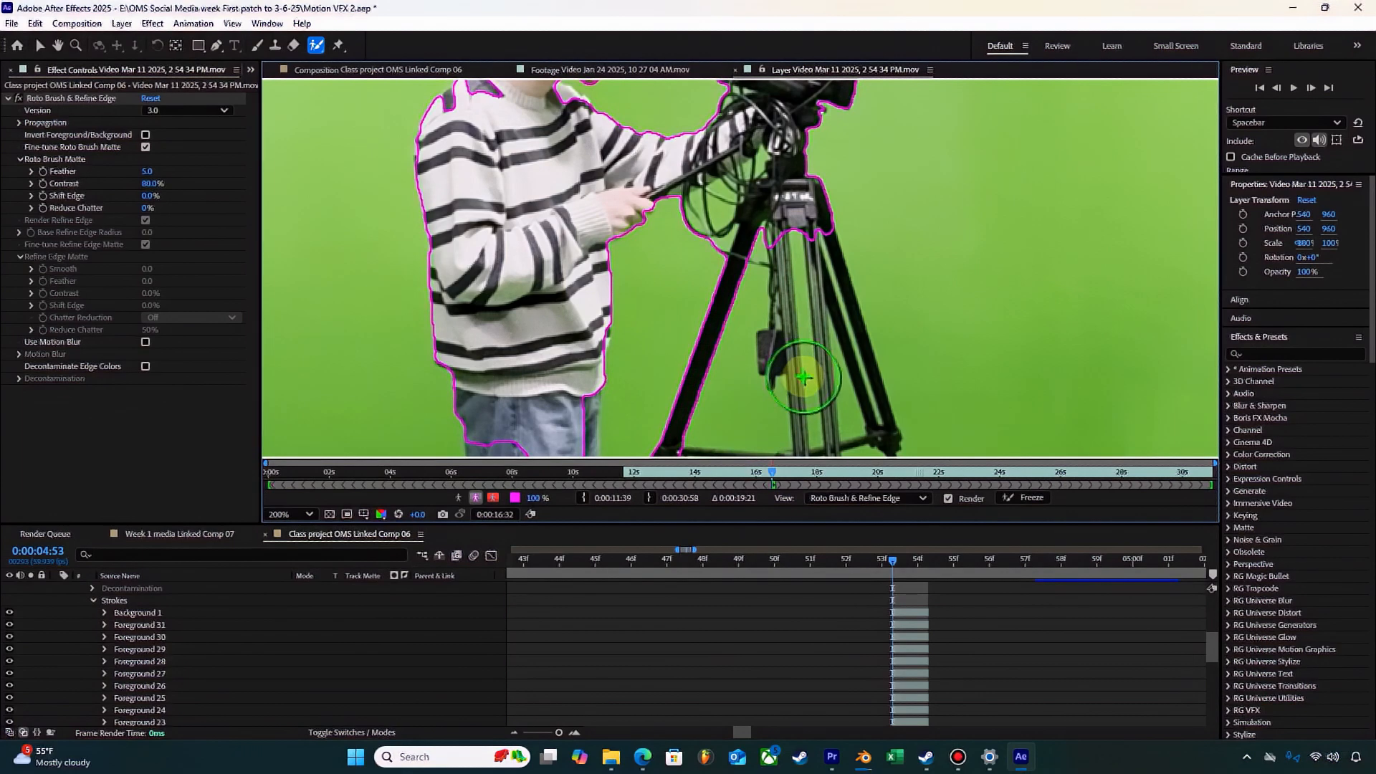
{"action": "key", "text": "alt"}
Step: With a smaller brush, add the hanging box, the tripod's centre columns and the far upper leg to the Roto Brush foreground
{"action": "left_click_drag", "start_coordinate": [777, 354], "coordinate": [758, 353], "text": "ctrl"}
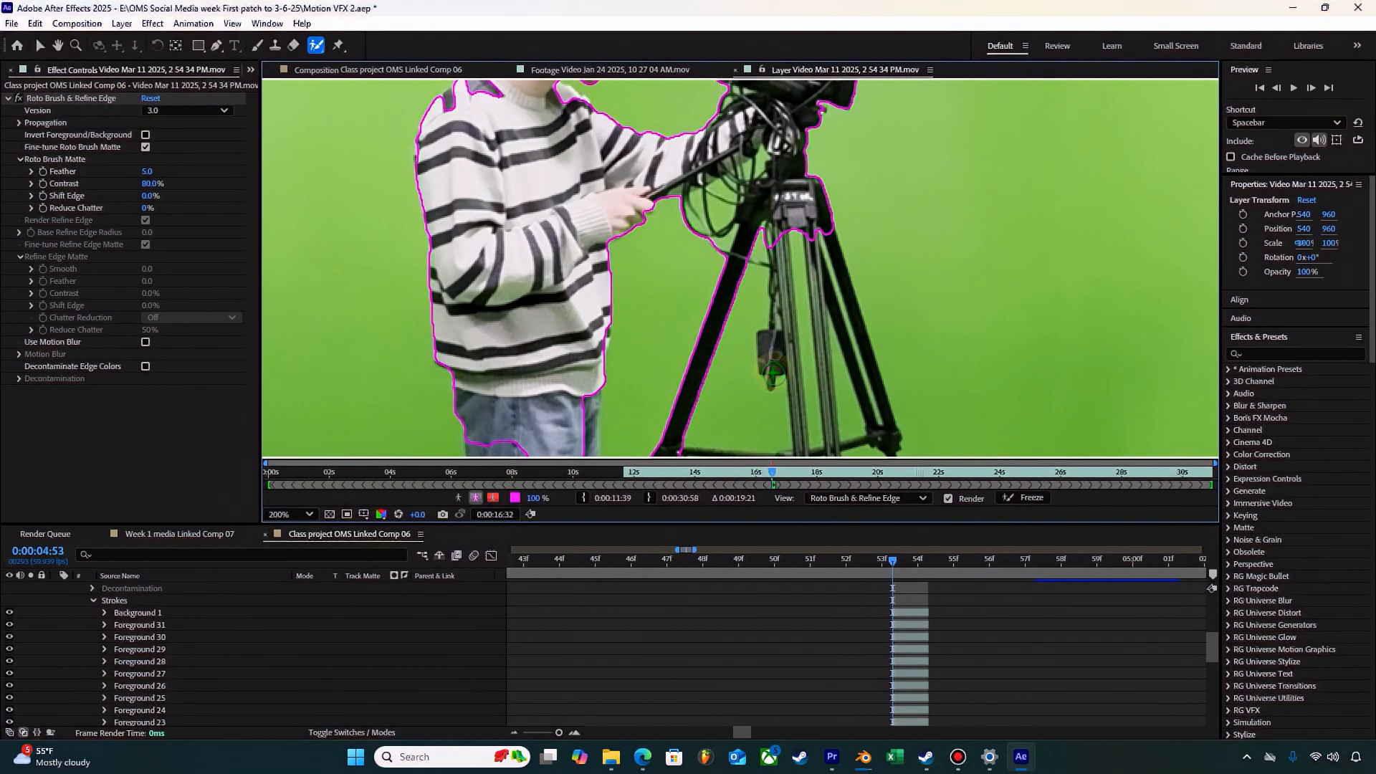
{"action": "mouse_move", "coordinate": [800, 334]}
{"action": "left_mouse_down"}
{"action": "mouse_move", "coordinate": [809, 280]}
{"action": "mouse_move", "coordinate": [790, 257]}
{"action": "mouse_move", "coordinate": [824, 264]}
{"action": "left_mouse_up"}
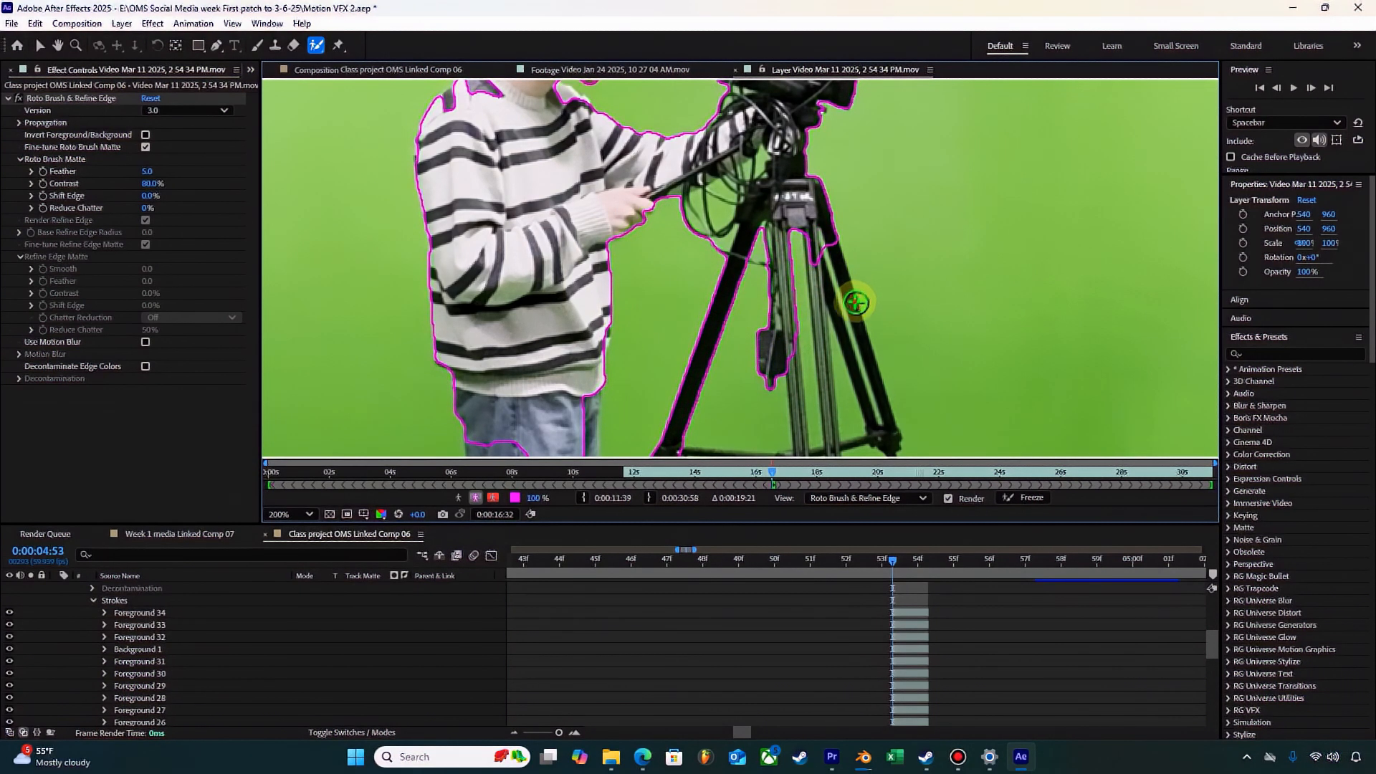
{"action": "mouse_move", "coordinate": [861, 393]}
{"action": "left_mouse_down"}
{"action": "mouse_move", "coordinate": [905, 413]}
{"action": "mouse_move", "coordinate": [946, 273]}
{"action": "left_mouse_up"}
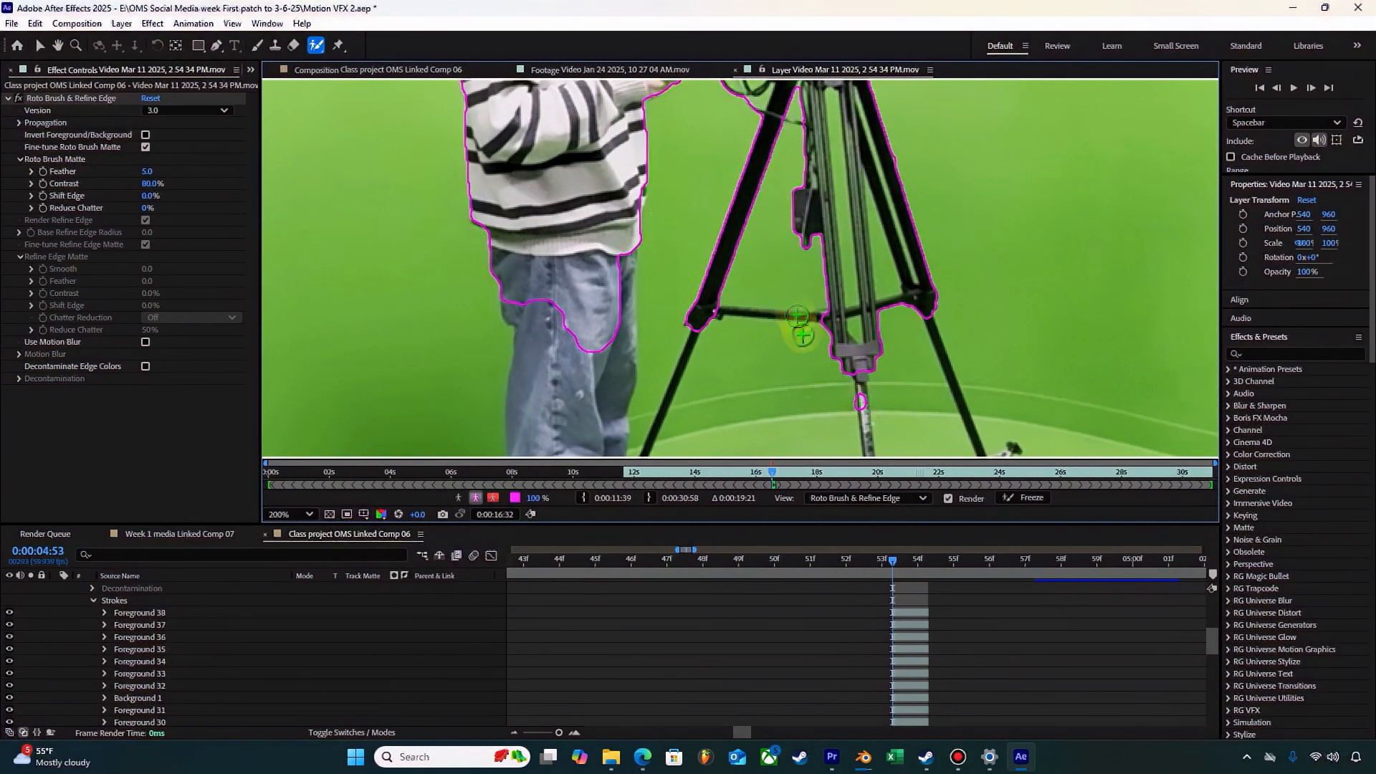
Step: Add the tripod's horizontal brace and parts of the lower legs to the foreground, undoing the stroke that spills onto the green floor
{"action": "mouse_move", "coordinate": [796, 315]}
{"action": "left_mouse_down"}
{"action": "mouse_move", "coordinate": [841, 322]}
{"action": "mouse_move", "coordinate": [725, 326]}
{"action": "left_mouse_up"}
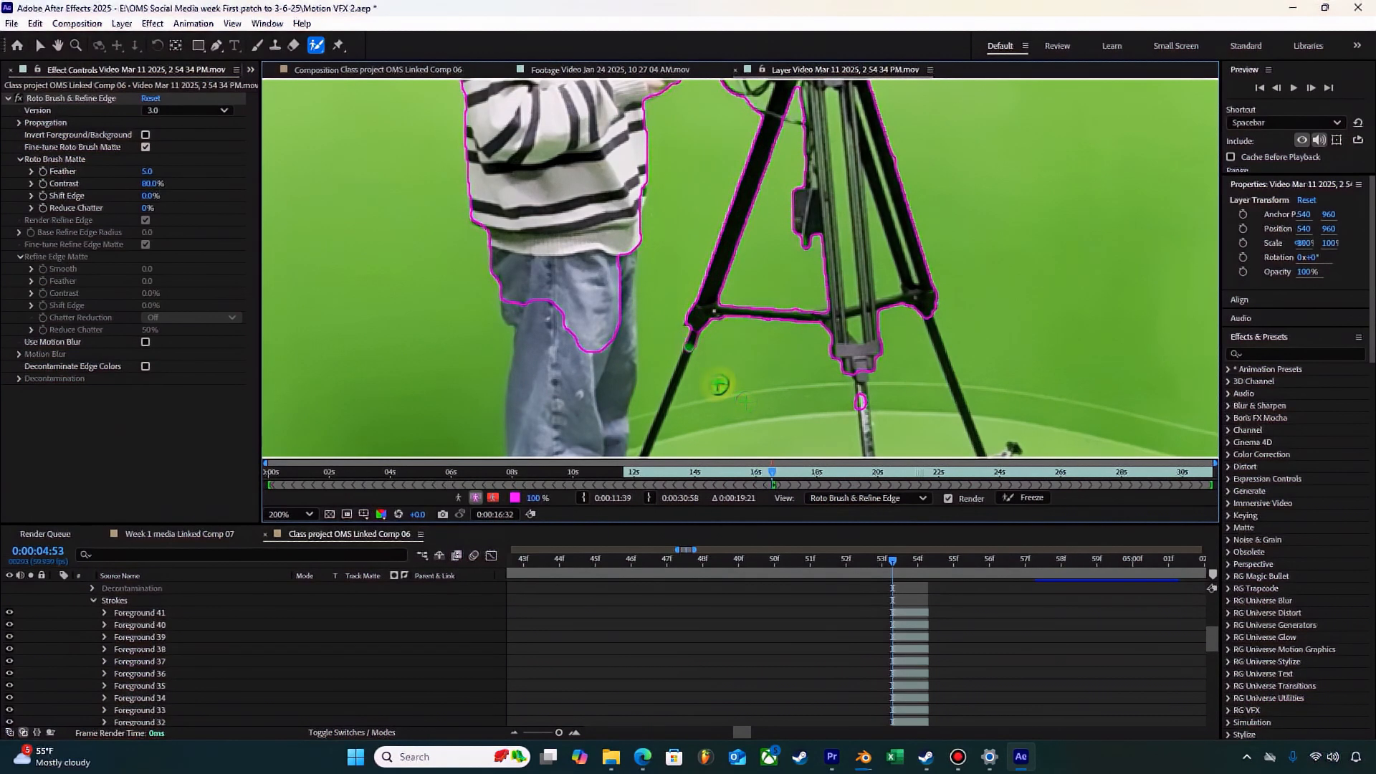
{"action": "mouse_move", "coordinate": [745, 401]}
{"action": "left_mouse_down"}
{"action": "mouse_move", "coordinate": [753, 307]}
{"action": "mouse_move", "coordinate": [786, 513]}
{"action": "left_mouse_up"}
{"action": "left_click", "coordinate": [671, 317]}
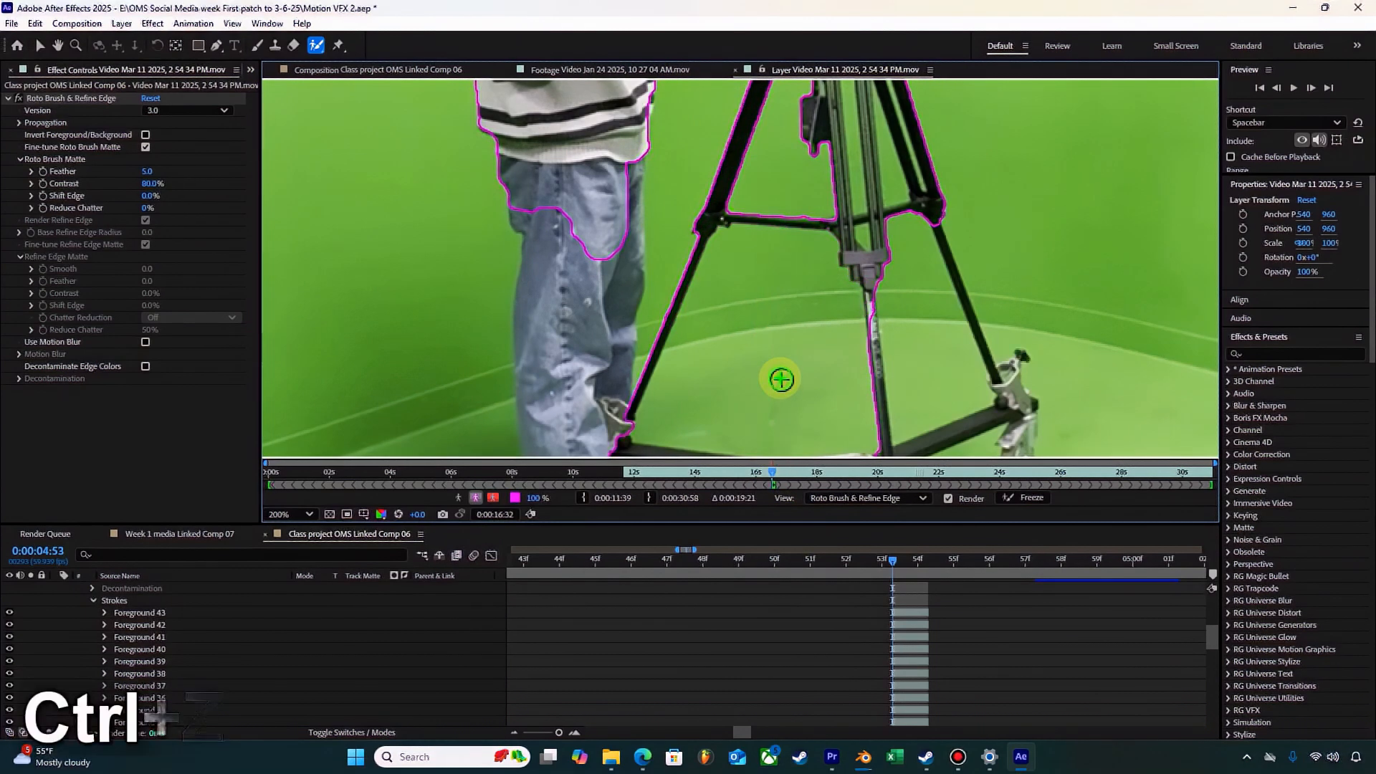
{"action": "key", "text": "ctrl+z"}
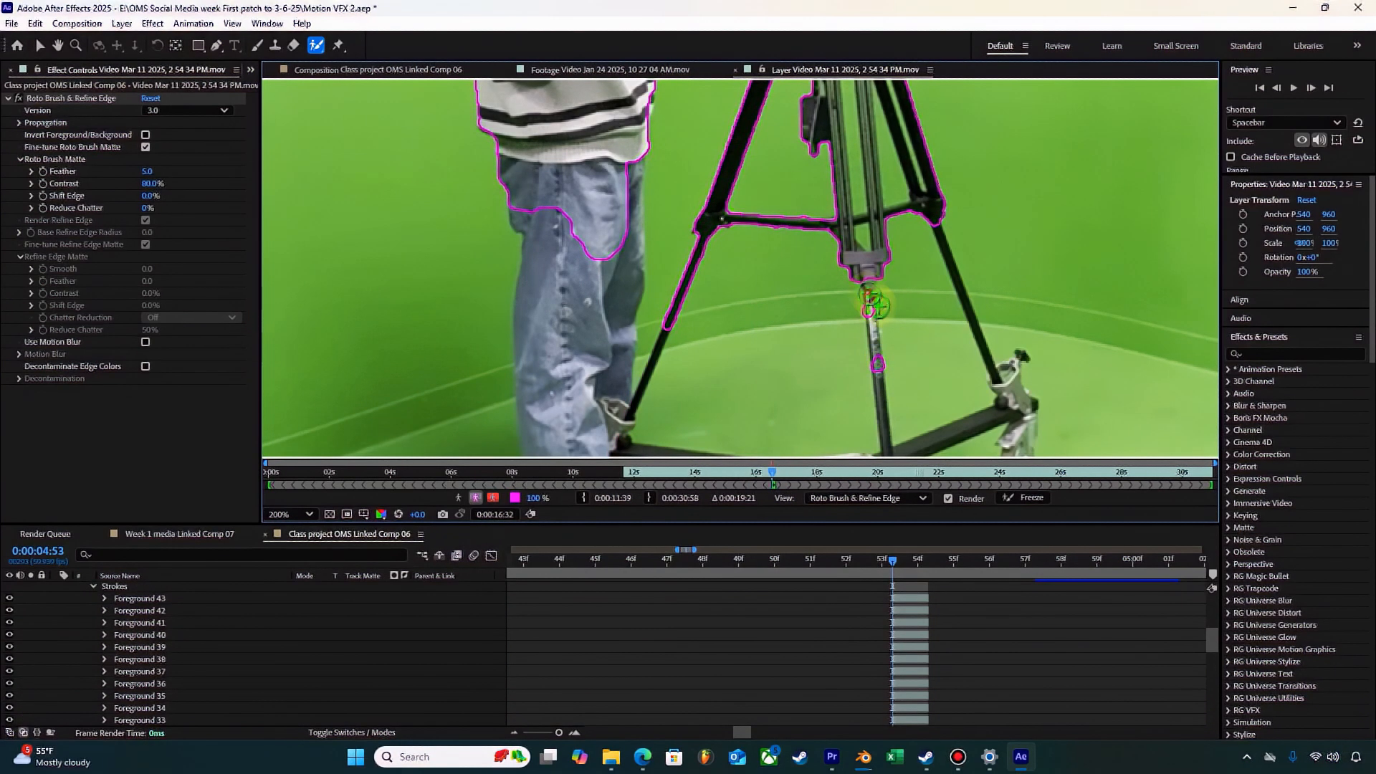
{"action": "left_click", "coordinate": [874, 304]}
Step: Add the dolly's arms, its central hub and the far wheel with its bracket to the Roto Brush foreground
{"action": "left_click_drag", "start_coordinate": [814, 363], "coordinate": [788, 329]}
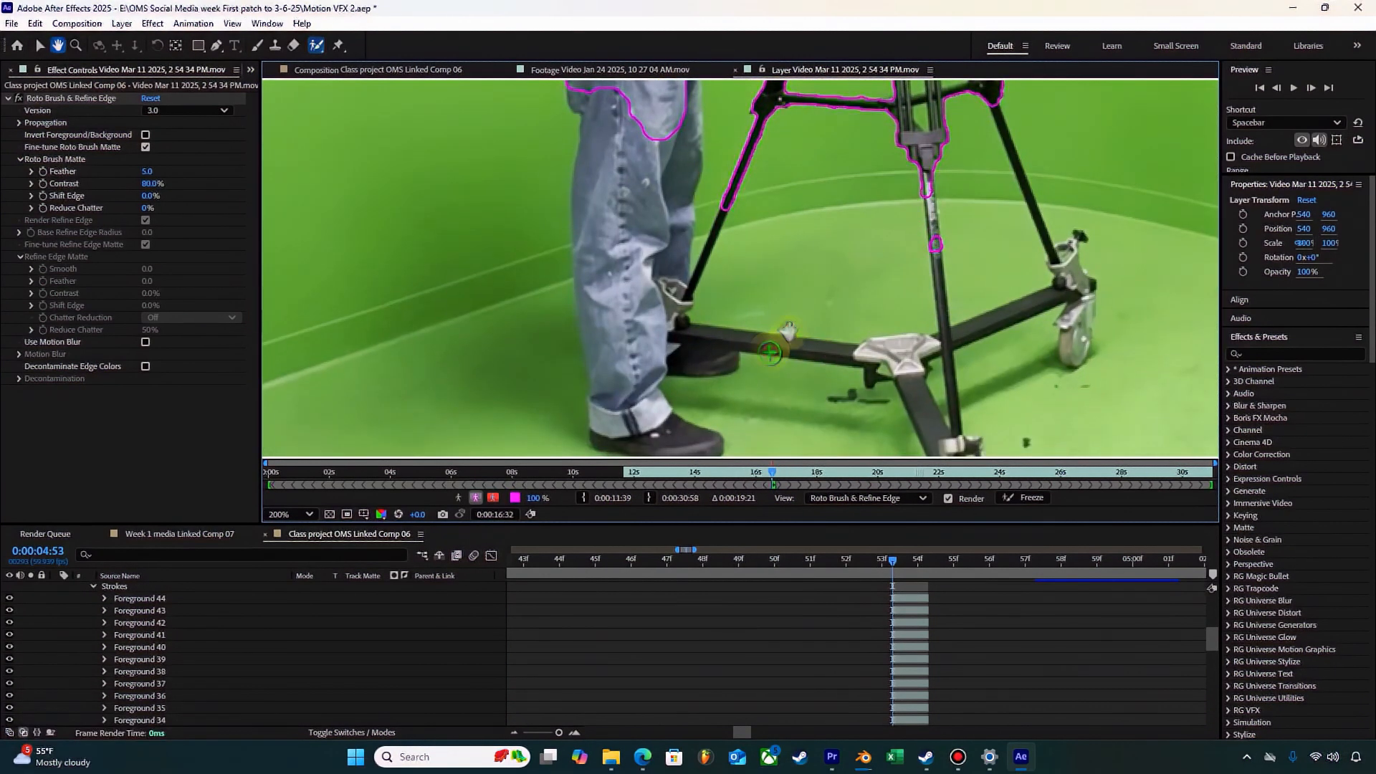
{"action": "left_click", "coordinate": [768, 352]}
{"action": "left_click", "coordinate": [879, 365]}
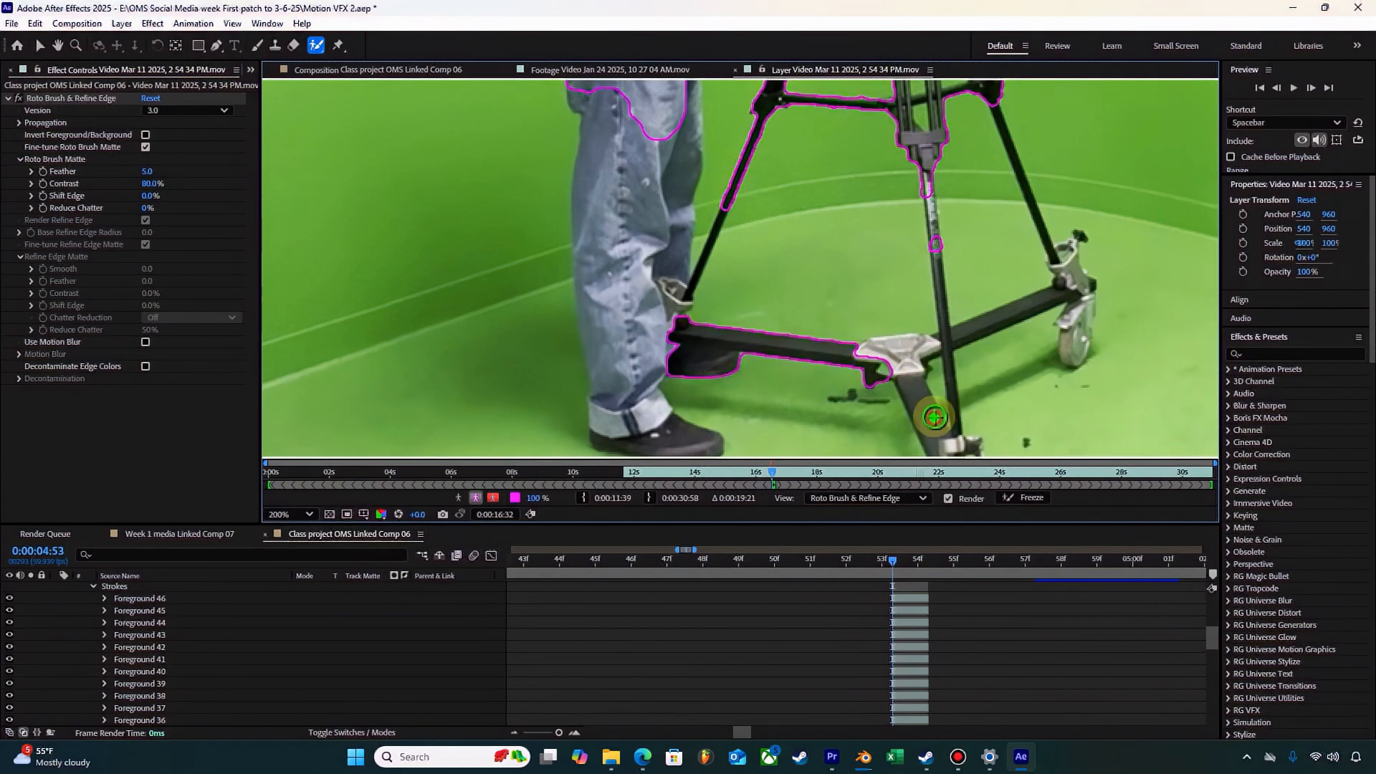
{"action": "left_click", "coordinate": [934, 417]}
{"action": "left_click", "coordinate": [920, 354]}
{"action": "left_click", "coordinate": [979, 332]}
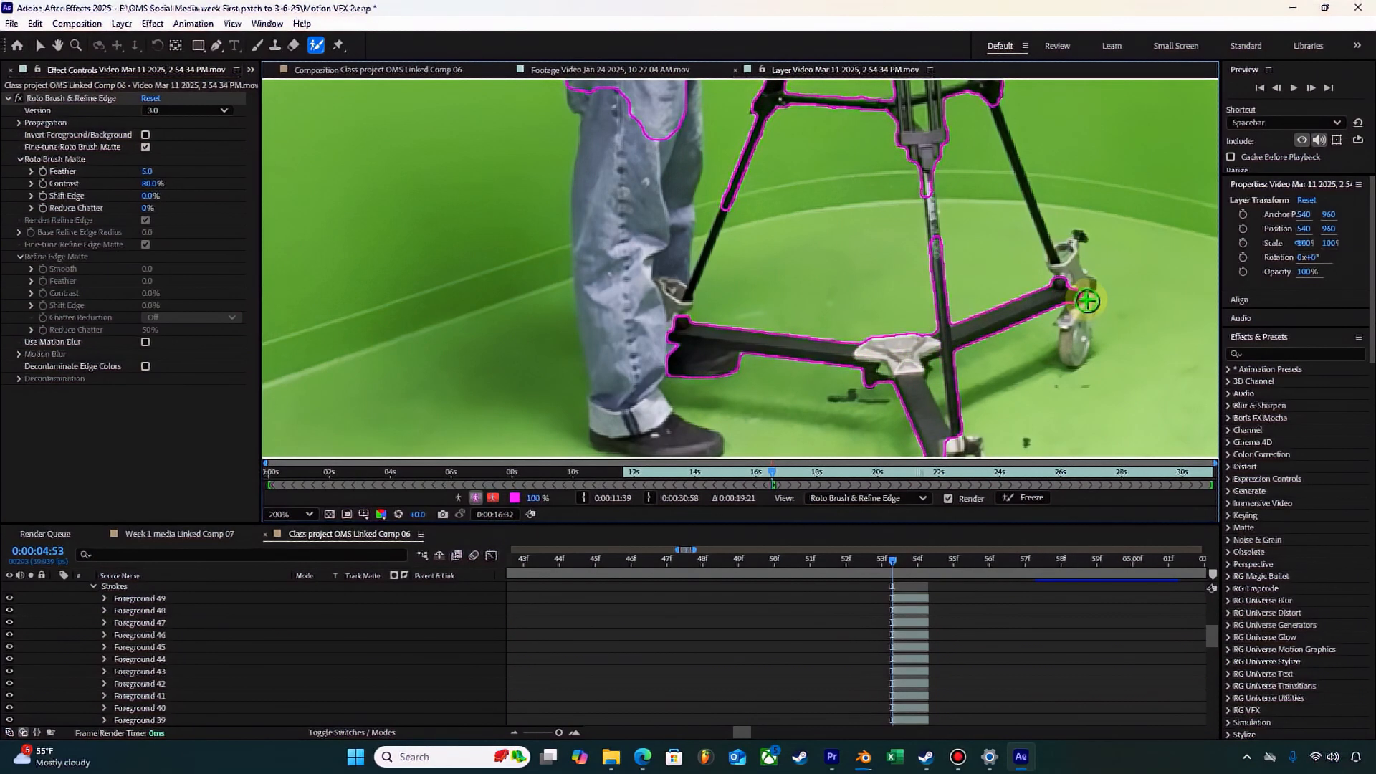
{"action": "left_click", "coordinate": [1077, 277]}
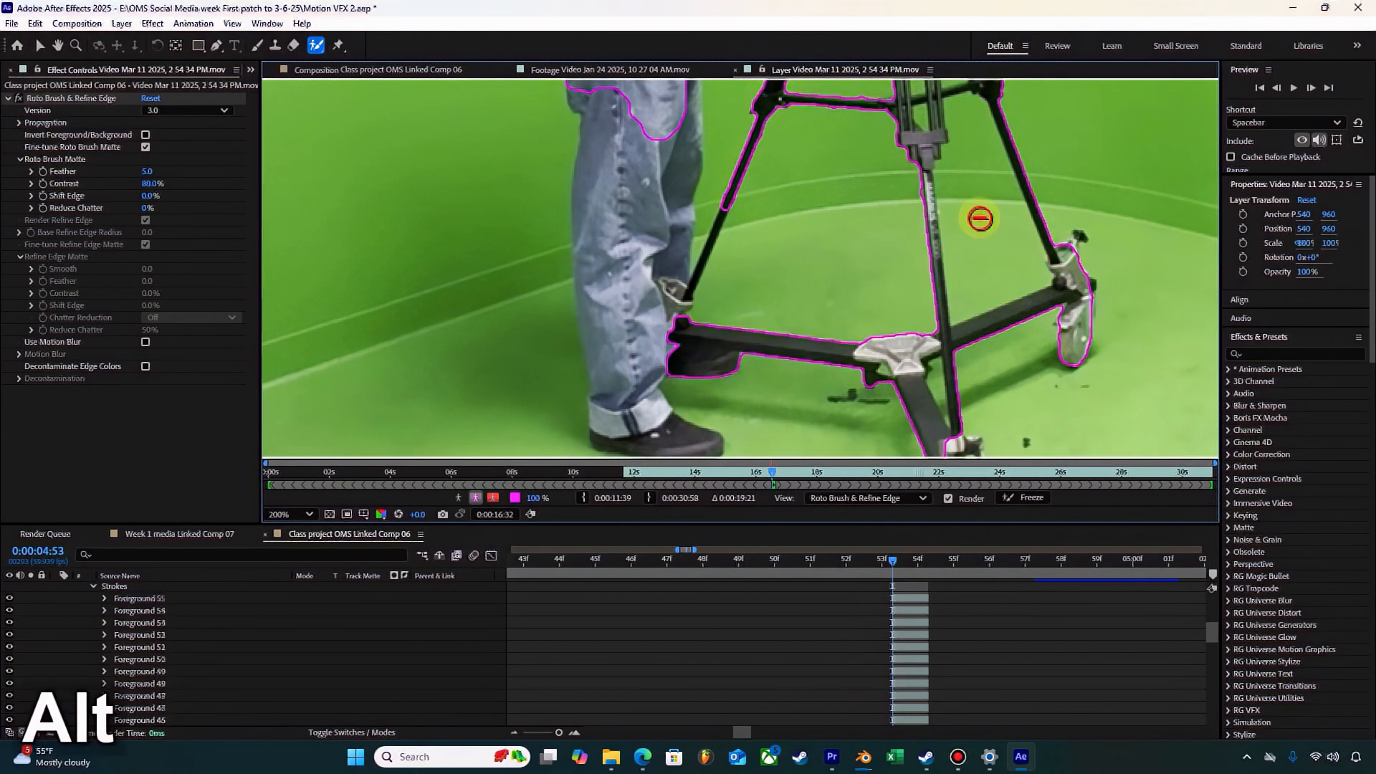
Step: Exclude the green beside the tripod's centre leg and add that thin leg and the lower leg near the jeans to the foreground
{"action": "left_click", "coordinate": [980, 218], "text": "alt"}
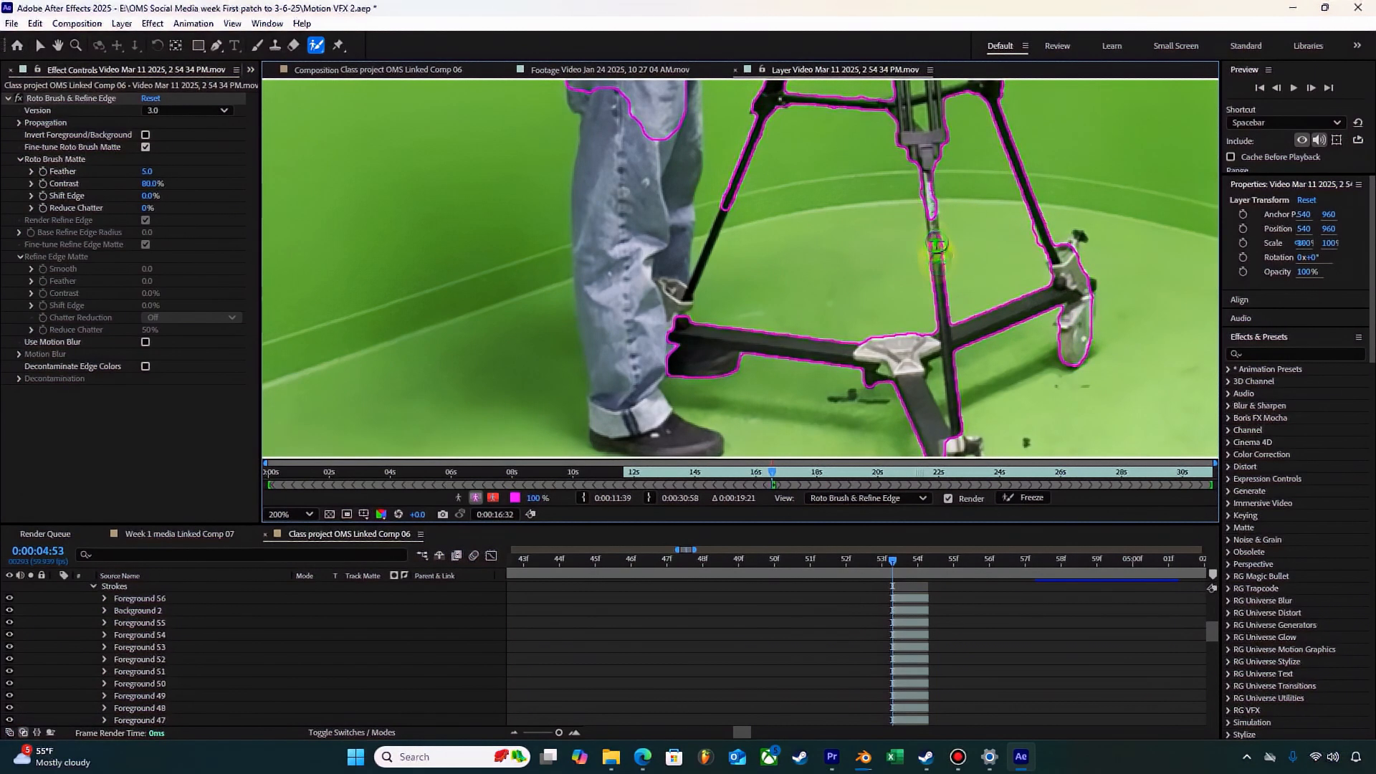
{"action": "left_click", "coordinate": [935, 230]}
{"action": "left_click", "coordinate": [928, 187]}
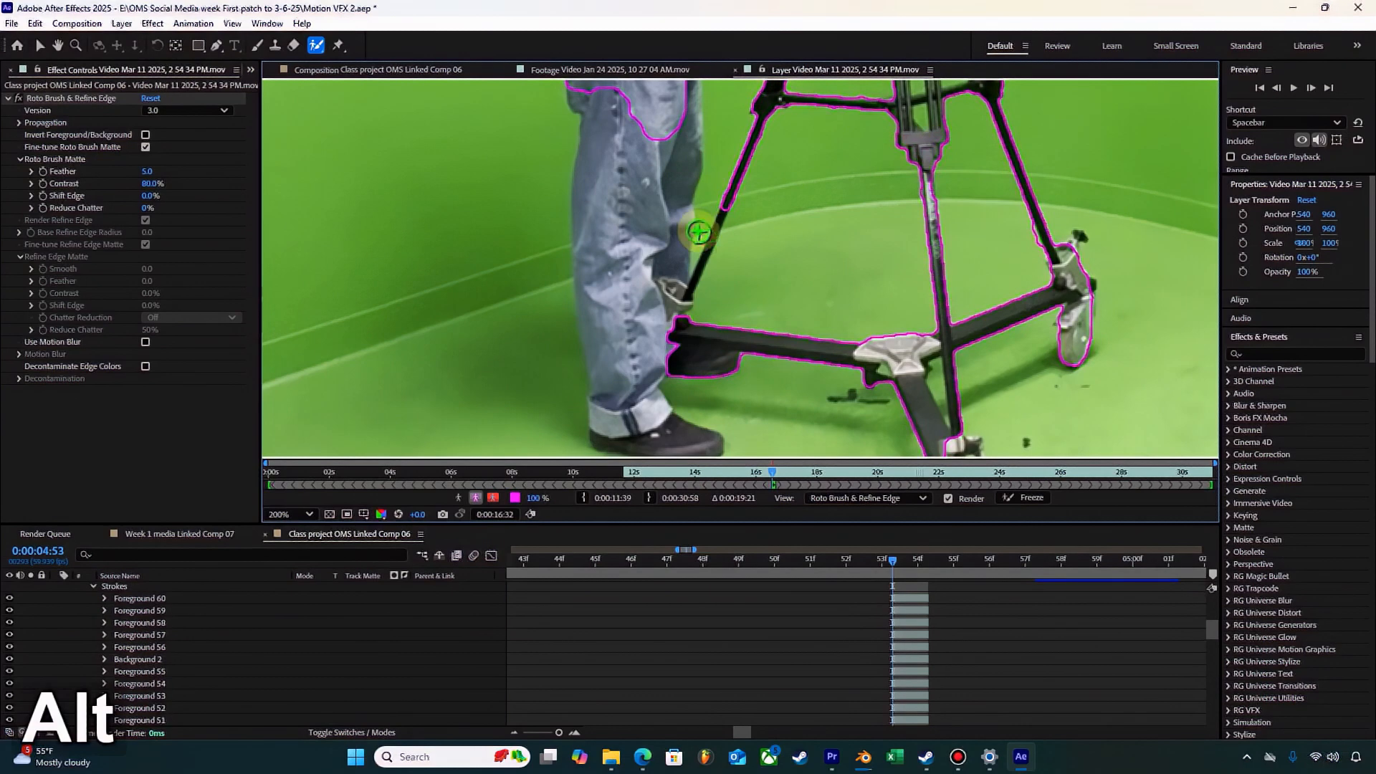
{"action": "left_click", "coordinate": [691, 282]}
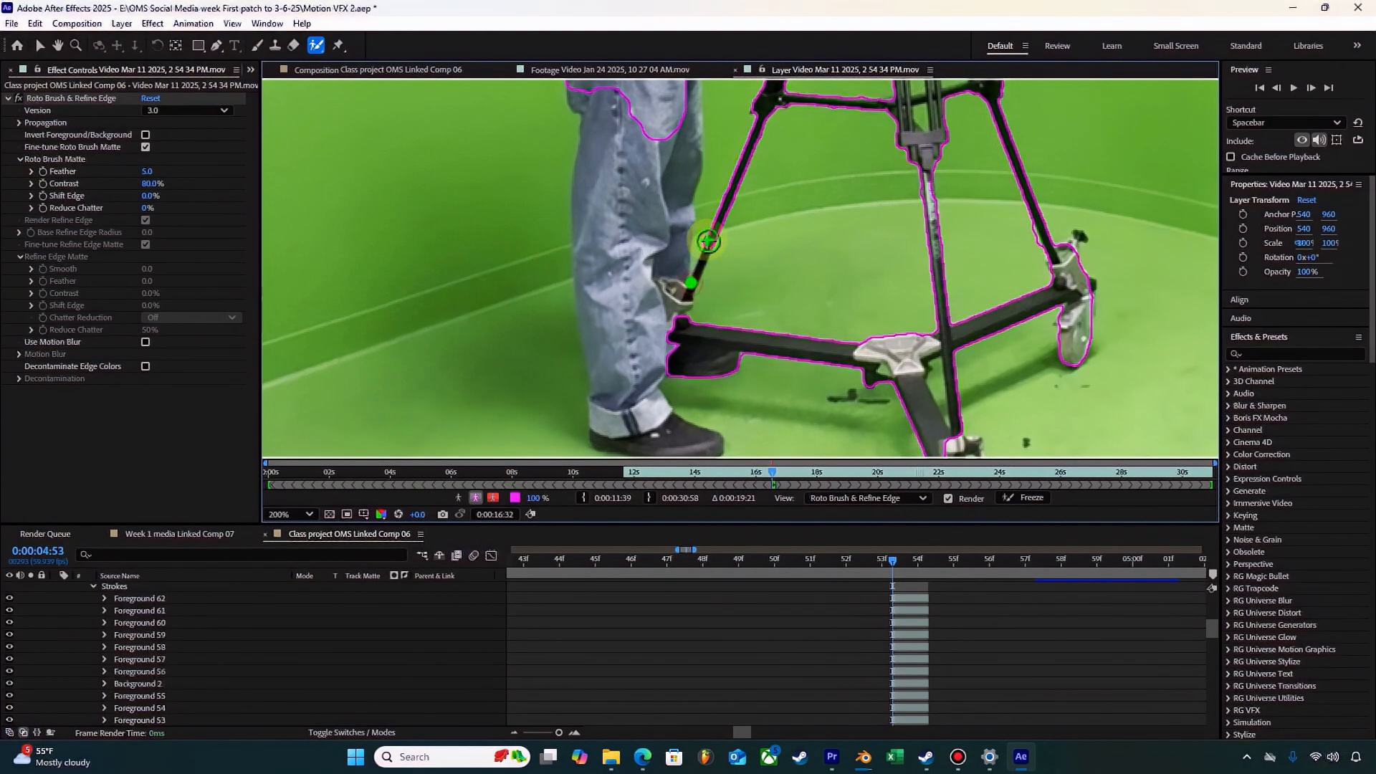
{"action": "left_click", "coordinate": [683, 301]}
Step: Add the lower jeans, the rolled cuff and the front shoe to the Roto Brush foreground
{"action": "left_click", "coordinate": [632, 215]}
{"action": "left_click", "coordinate": [633, 331]}
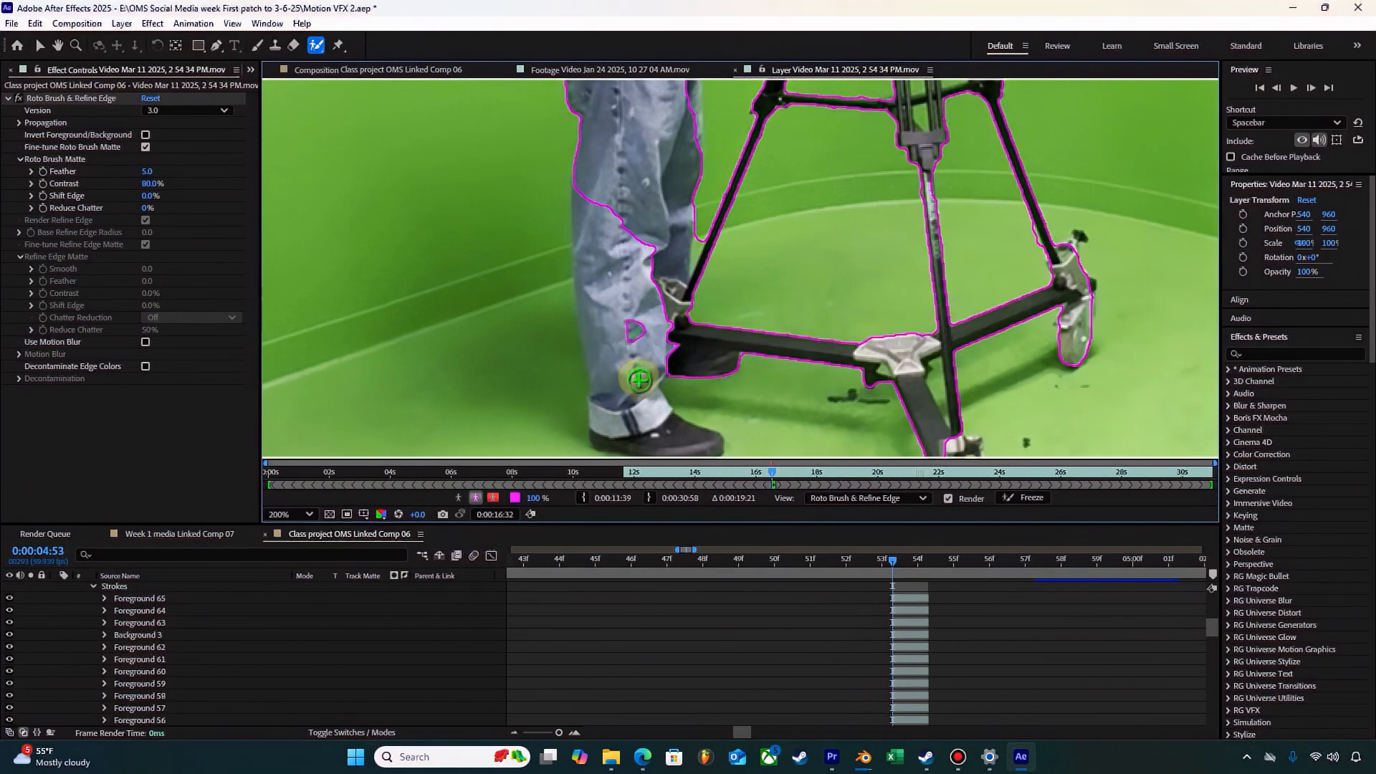
{"action": "left_click", "coordinate": [634, 414]}
{"action": "left_click_drag", "start_coordinate": [622, 329], "coordinate": [611, 270]}
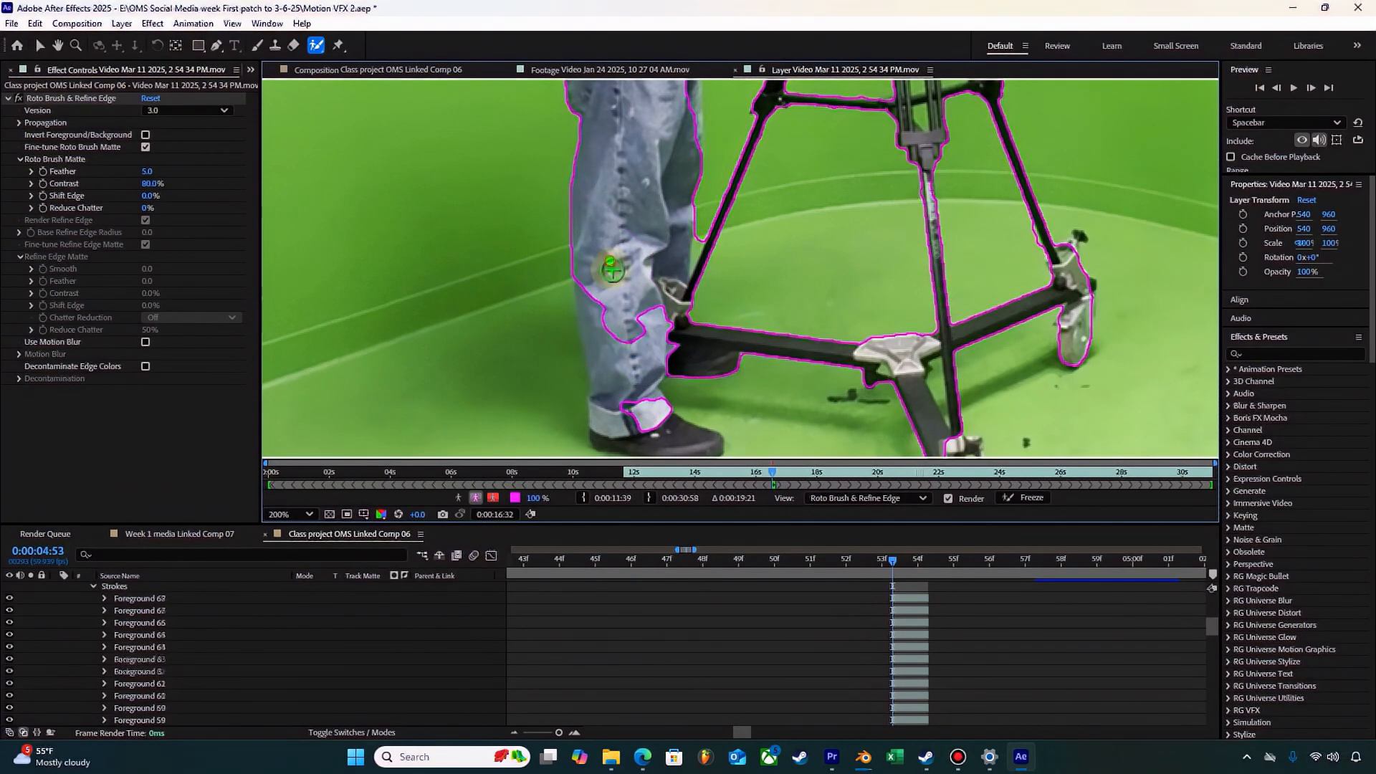
{"action": "left_click", "coordinate": [619, 385]}
{"action": "left_click", "coordinate": [669, 448]}
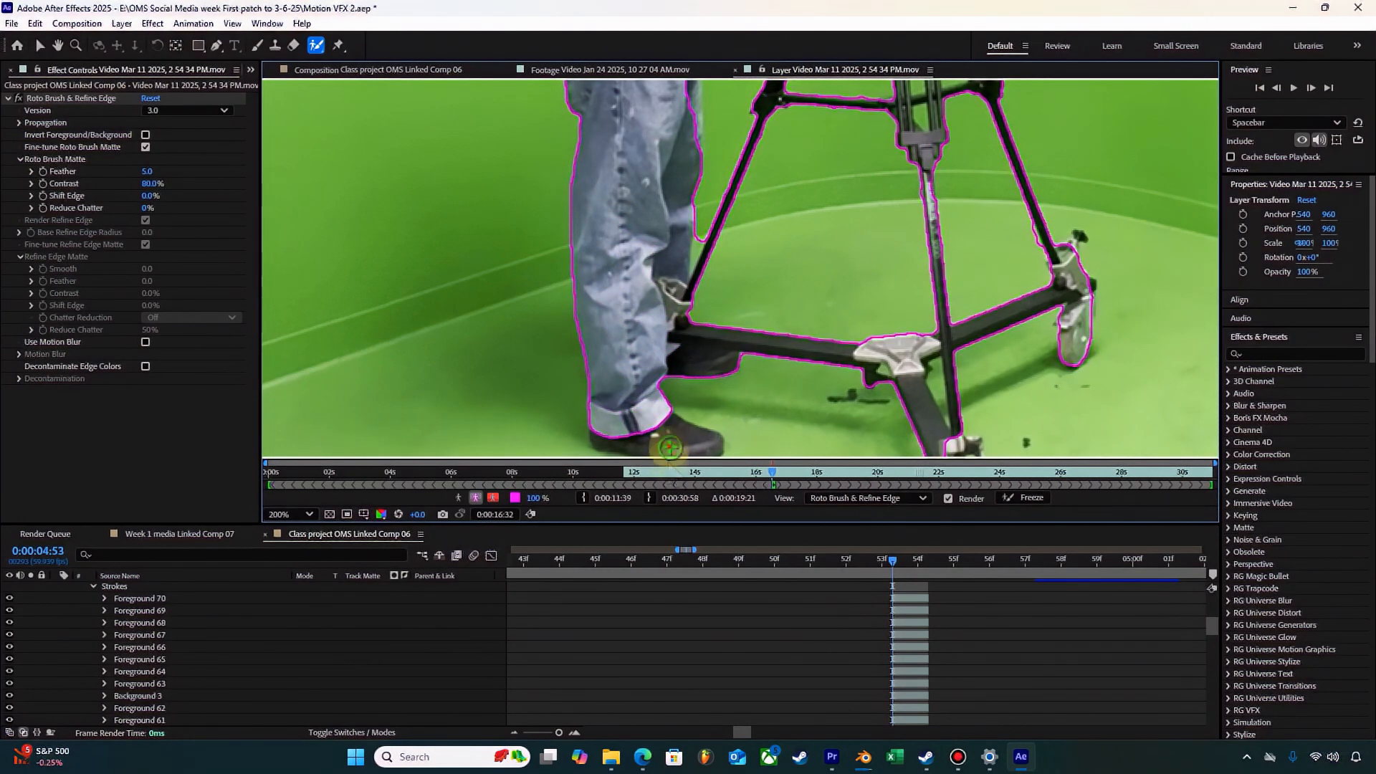
Step: Add the dolly's front bracket and wheel to the Roto Brush foreground
{"action": "scroll", "coordinate": [691, 426], "scroll_direction": "down", "scroll_amount": 1}
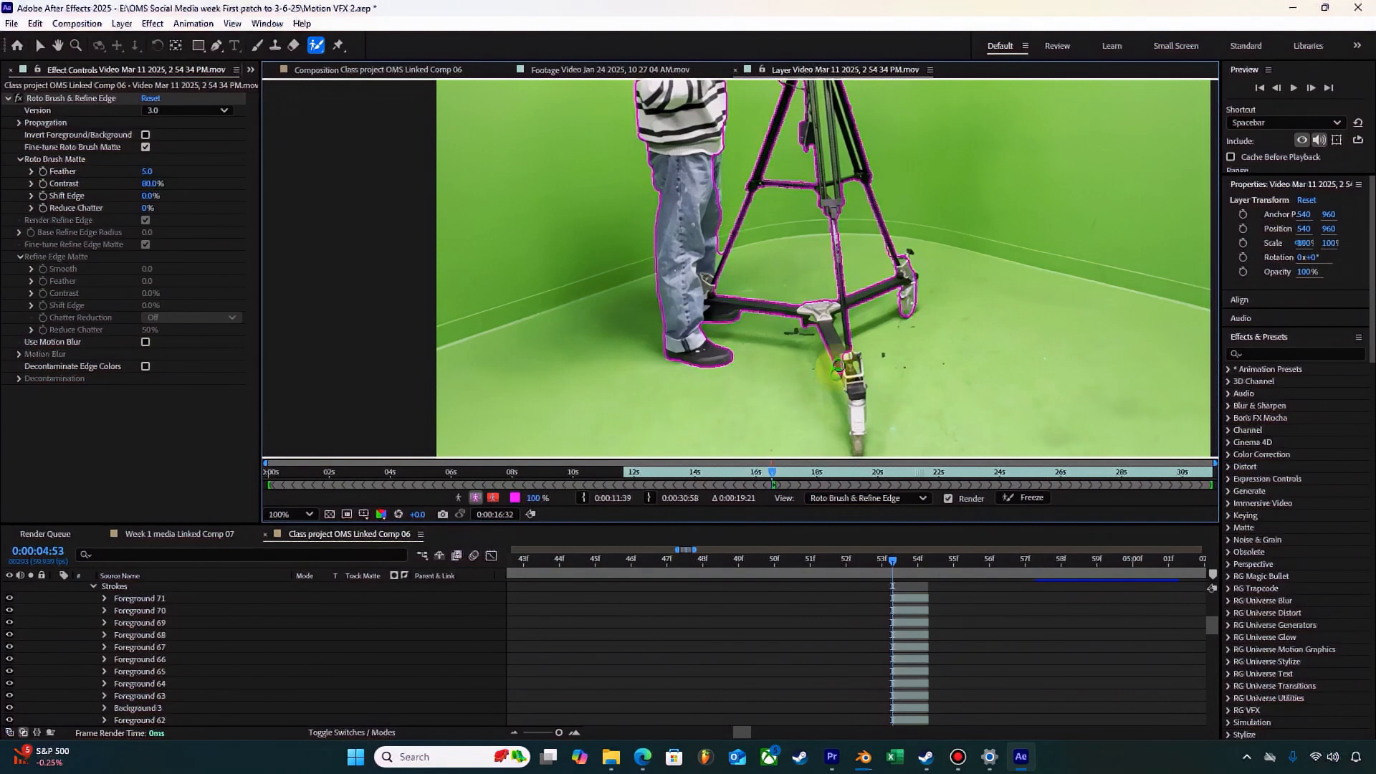
{"action": "left_click_drag", "start_coordinate": [836, 367], "coordinate": [858, 437]}
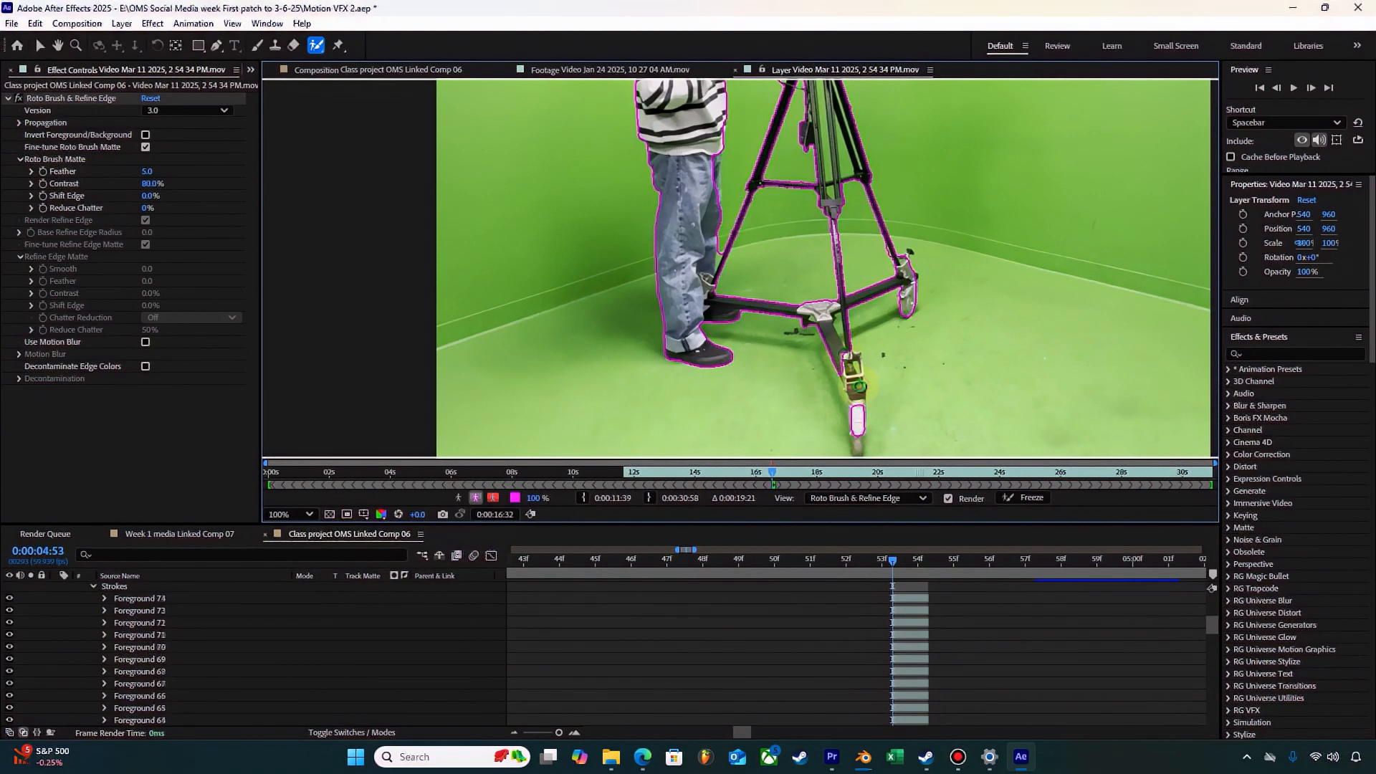
{"action": "left_click_drag", "start_coordinate": [844, 354], "coordinate": [847, 370]}
{"action": "left_click_drag", "start_coordinate": [858, 437], "coordinate": [858, 436]}
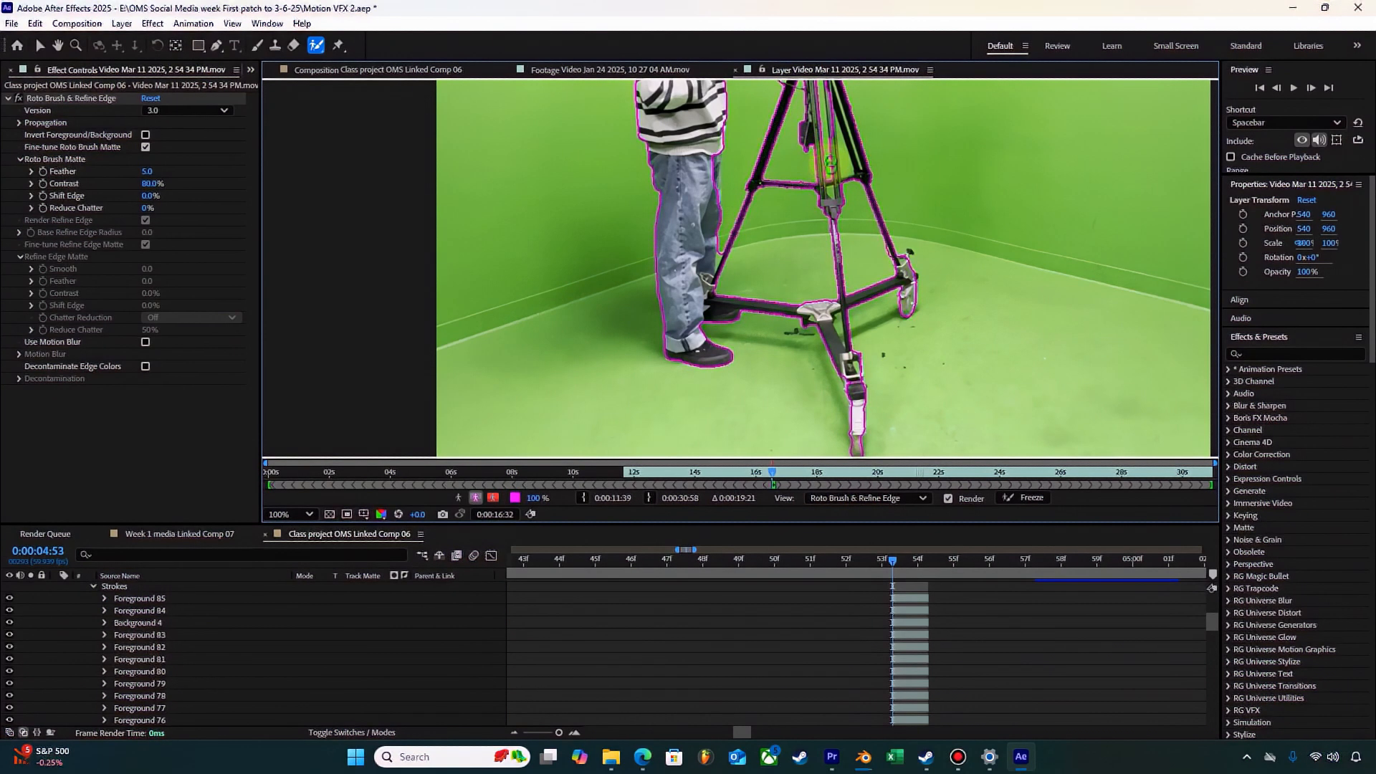
Step: Exclude the green gap between the tripod's centre columns from the foreground and turn off the alpha boundary display
{"action": "mouse_move", "coordinate": [851, 155]}
{"action": "left_mouse_down"}
{"action": "mouse_move", "coordinate": [886, 172]}
{"action": "mouse_move", "coordinate": [844, 143]}
{"action": "mouse_move", "coordinate": [837, 172]}
{"action": "left_mouse_up"}
{"action": "scroll", "coordinate": [846, 154], "scroll_direction": "up", "scroll_amount": 2}
{"action": "left_click_drag", "start_coordinate": [856, 242], "coordinate": [609, 366]}
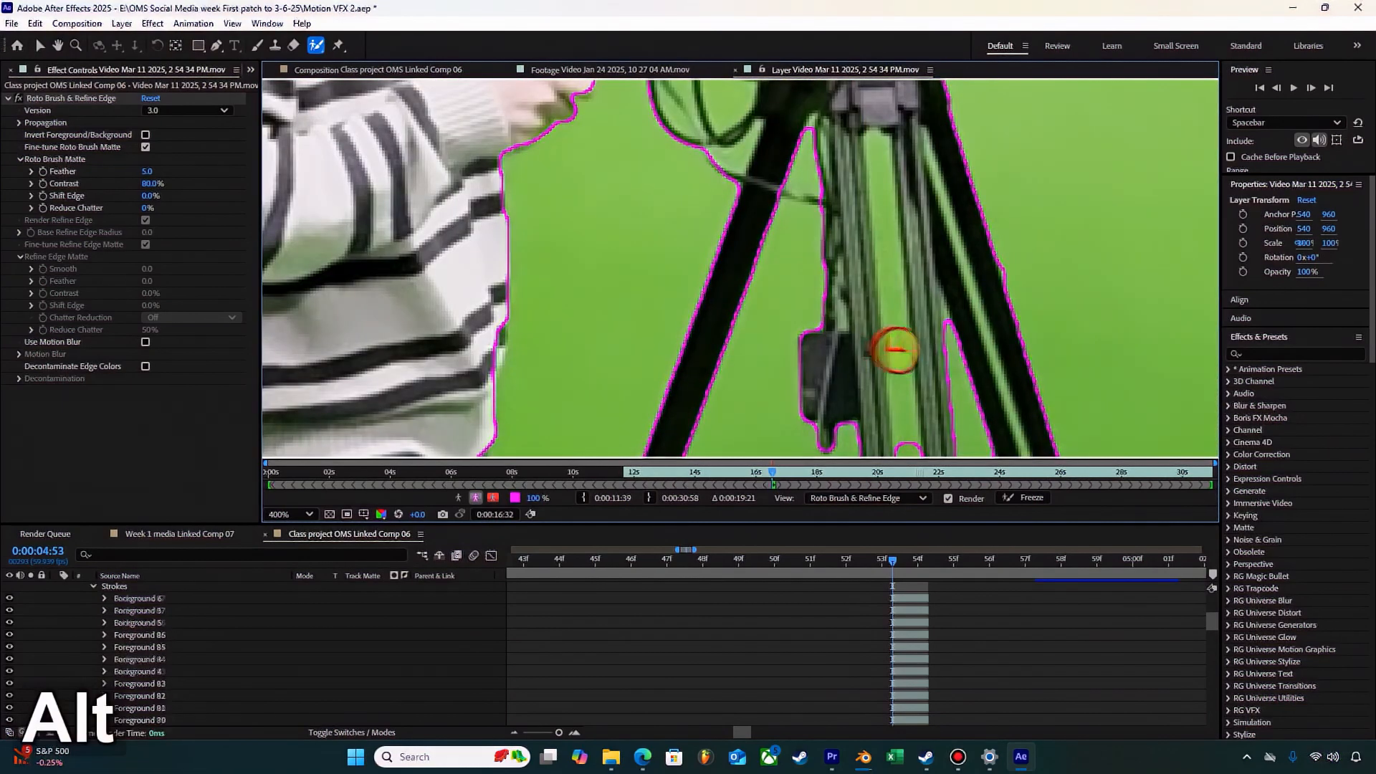
{"action": "left_click_drag", "start_coordinate": [891, 349], "coordinate": [905, 402], "text": "alt"}
{"action": "left_click", "coordinate": [476, 498]}
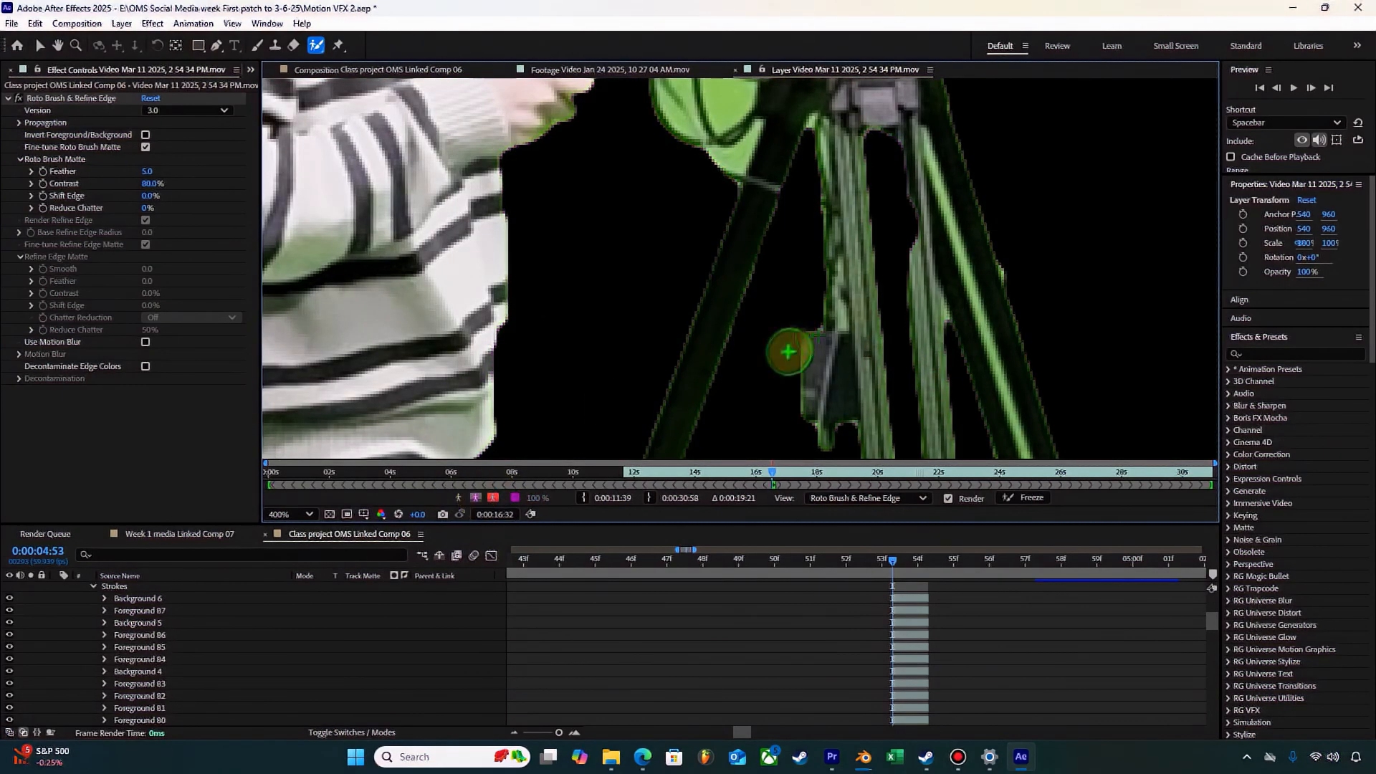
Step: Inspect the cutout's silhouette in the alpha display, zoomed out to the whole subject, and turn the alpha boundary display back on
{"action": "scroll", "coordinate": [789, 347], "scroll_direction": "down", "scroll_amount": 6}
{"action": "scroll", "coordinate": [814, 336], "scroll_direction": "up", "scroll_amount": 4}
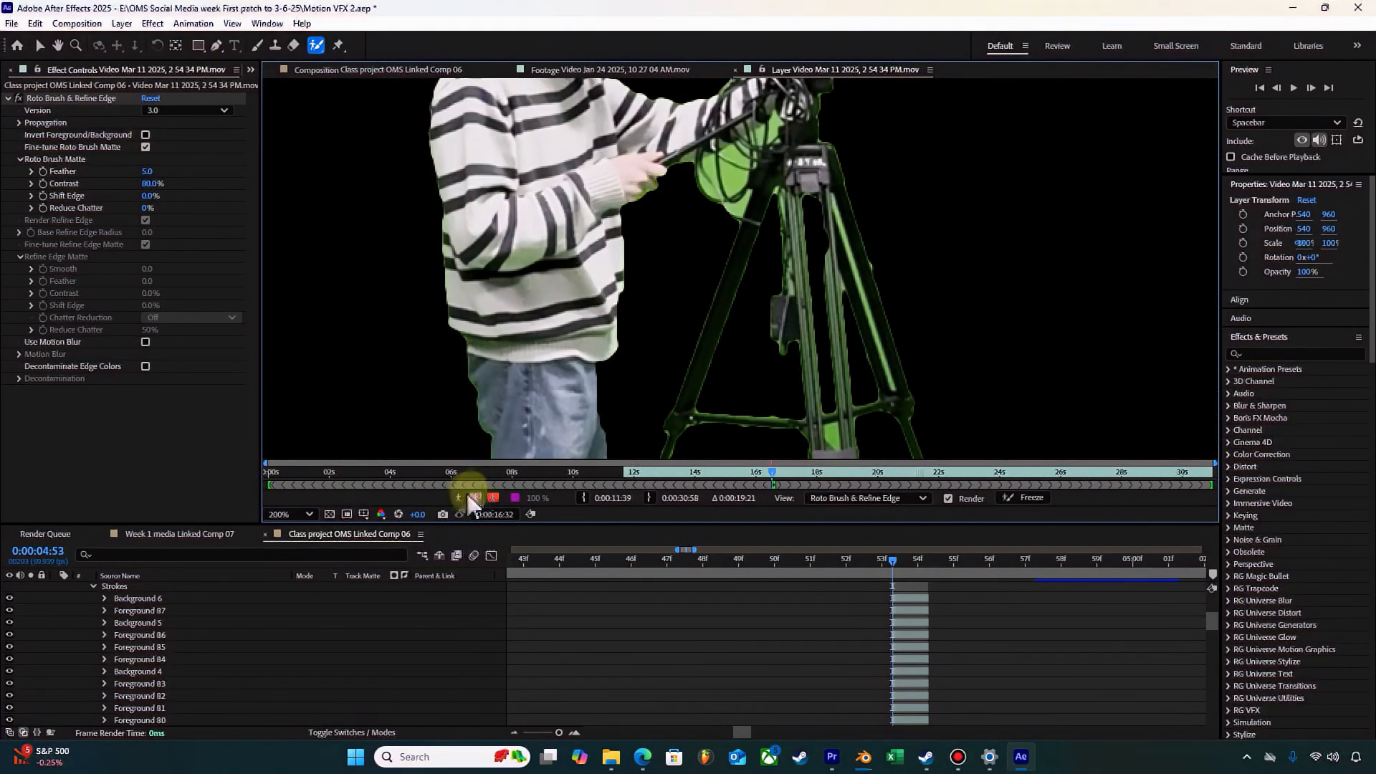
{"action": "left_click", "coordinate": [459, 497]}
{"action": "left_click", "coordinate": [458, 497]}
{"action": "left_click", "coordinate": [459, 498]}
{"action": "scroll", "coordinate": [614, 359], "scroll_direction": "down", "scroll_amount": 2}
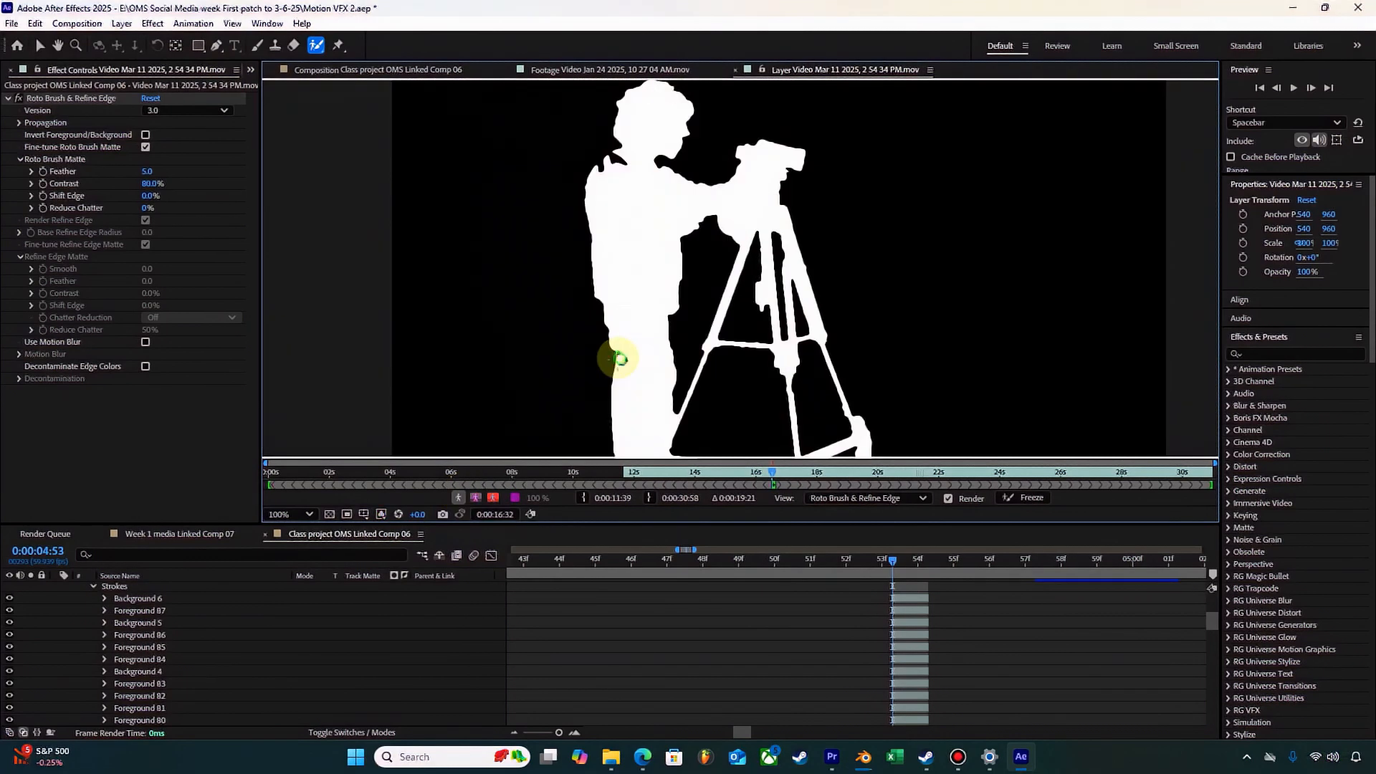
{"action": "scroll", "coordinate": [738, 330], "scroll_direction": "down", "scroll_amount": 2}
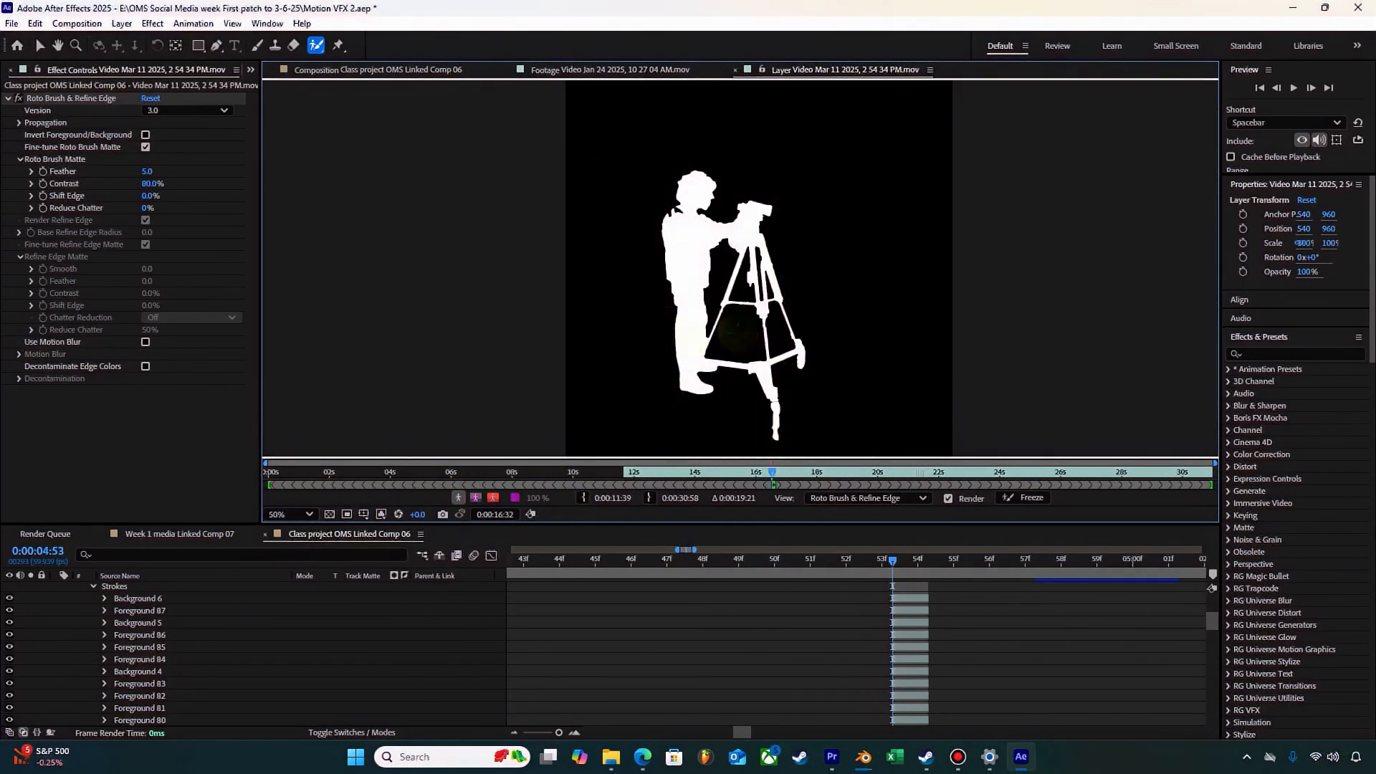
{"action": "left_click", "coordinate": [475, 497]}
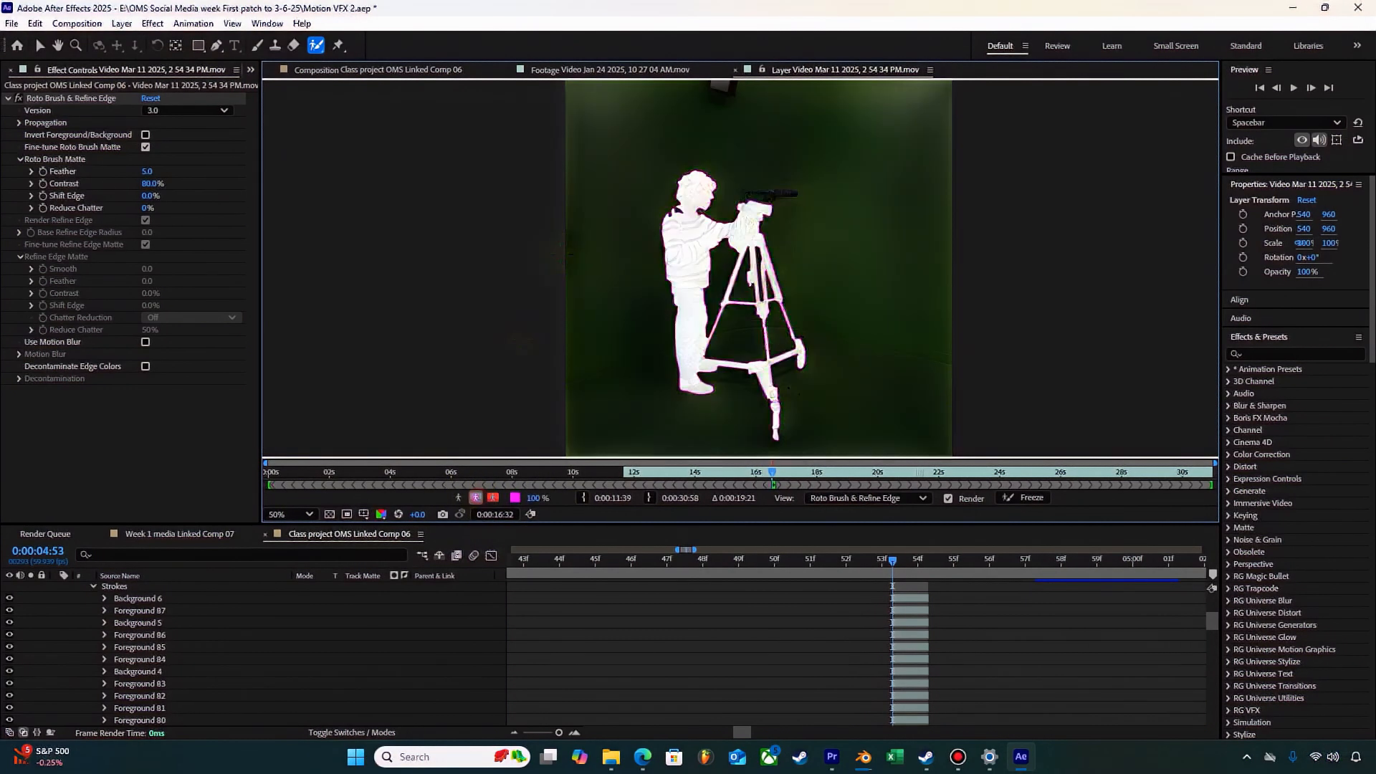
Step: Add the missing curls on top of the head and the hair above the forehead to the Roto Brush foreground
{"action": "scroll", "coordinate": [638, 226], "scroll_direction": "up", "scroll_amount": 4}
{"action": "key", "text": "space"}
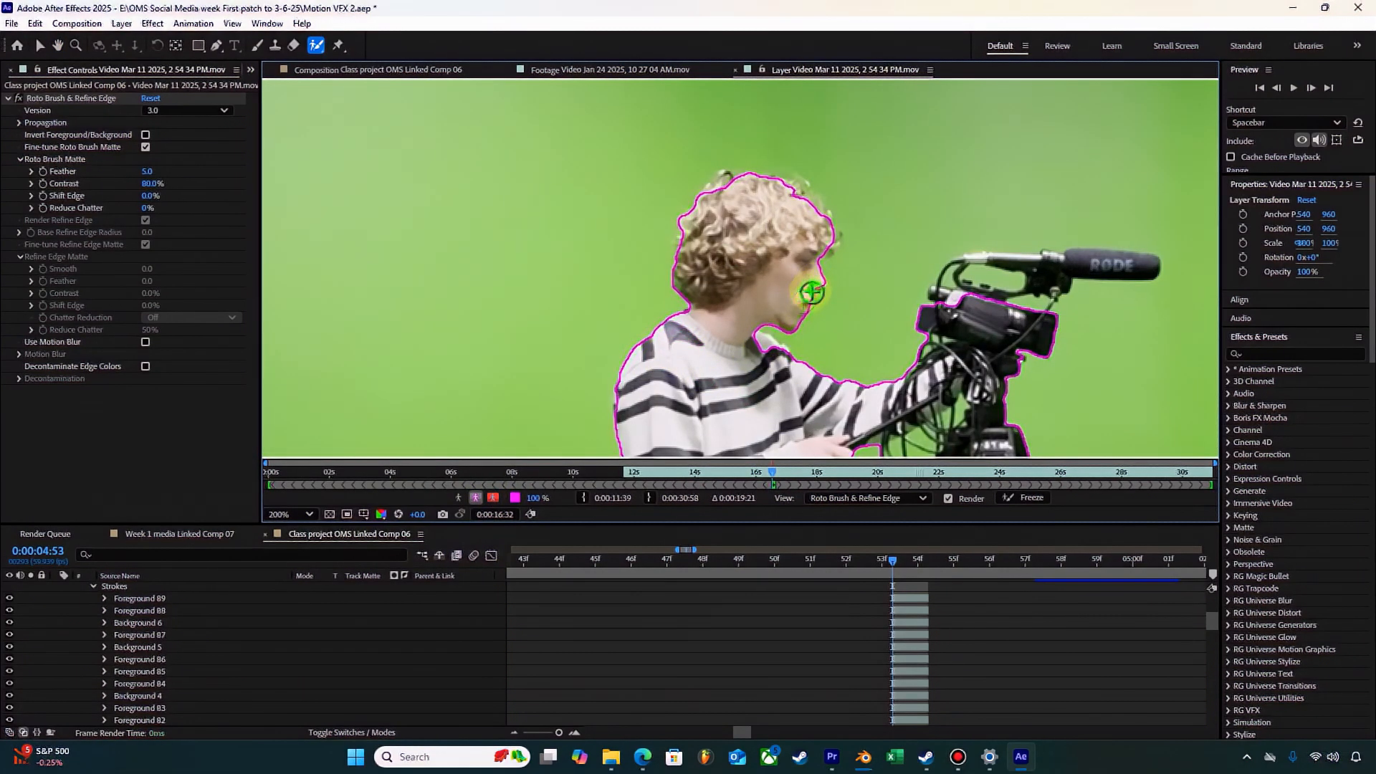
{"action": "left_click", "coordinate": [724, 179]}
{"action": "left_click", "coordinate": [786, 194]}
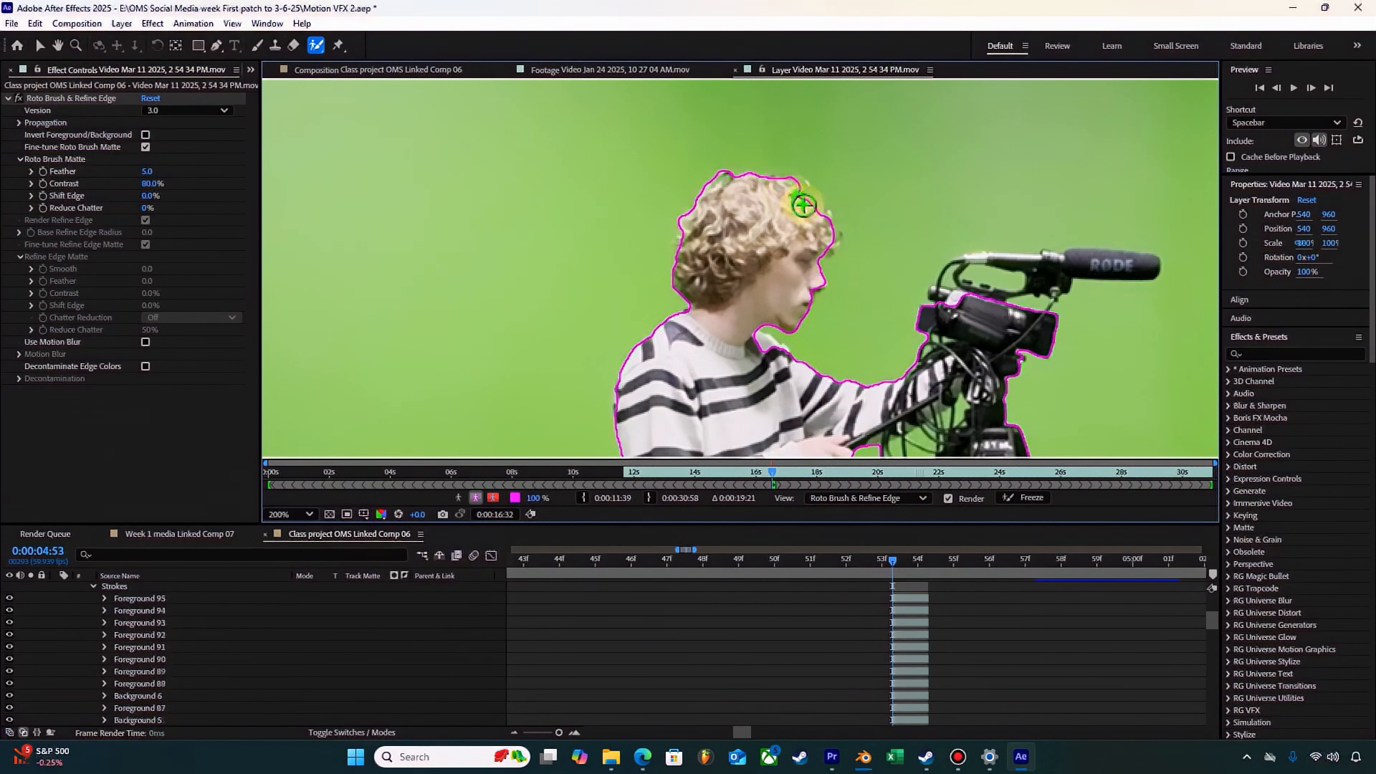
{"action": "left_click", "coordinate": [804, 204]}
{"action": "left_click", "coordinate": [824, 219]}
{"action": "left_click", "coordinate": [838, 254]}
Step: Add the shotgun microphone, its mount and the camera's top handle to the Roto Brush foreground
{"action": "left_click", "coordinate": [1091, 266]}
{"action": "left_click", "coordinate": [1004, 279]}
{"action": "left_click", "coordinate": [1000, 255]}
{"action": "left_click", "coordinate": [955, 275]}
{"action": "left_click", "coordinate": [952, 307]}
{"action": "left_click", "coordinate": [961, 263]}
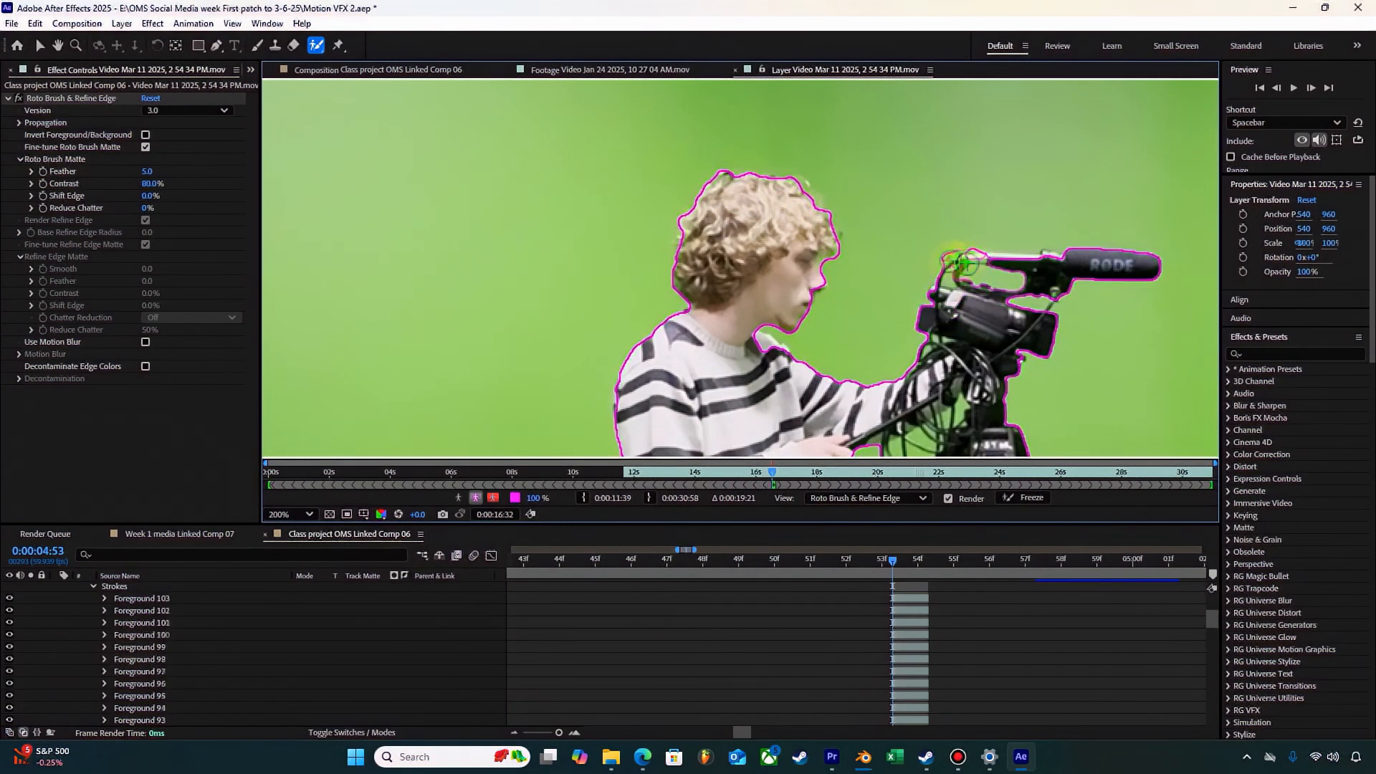
{"action": "left_click", "coordinate": [1009, 256]}
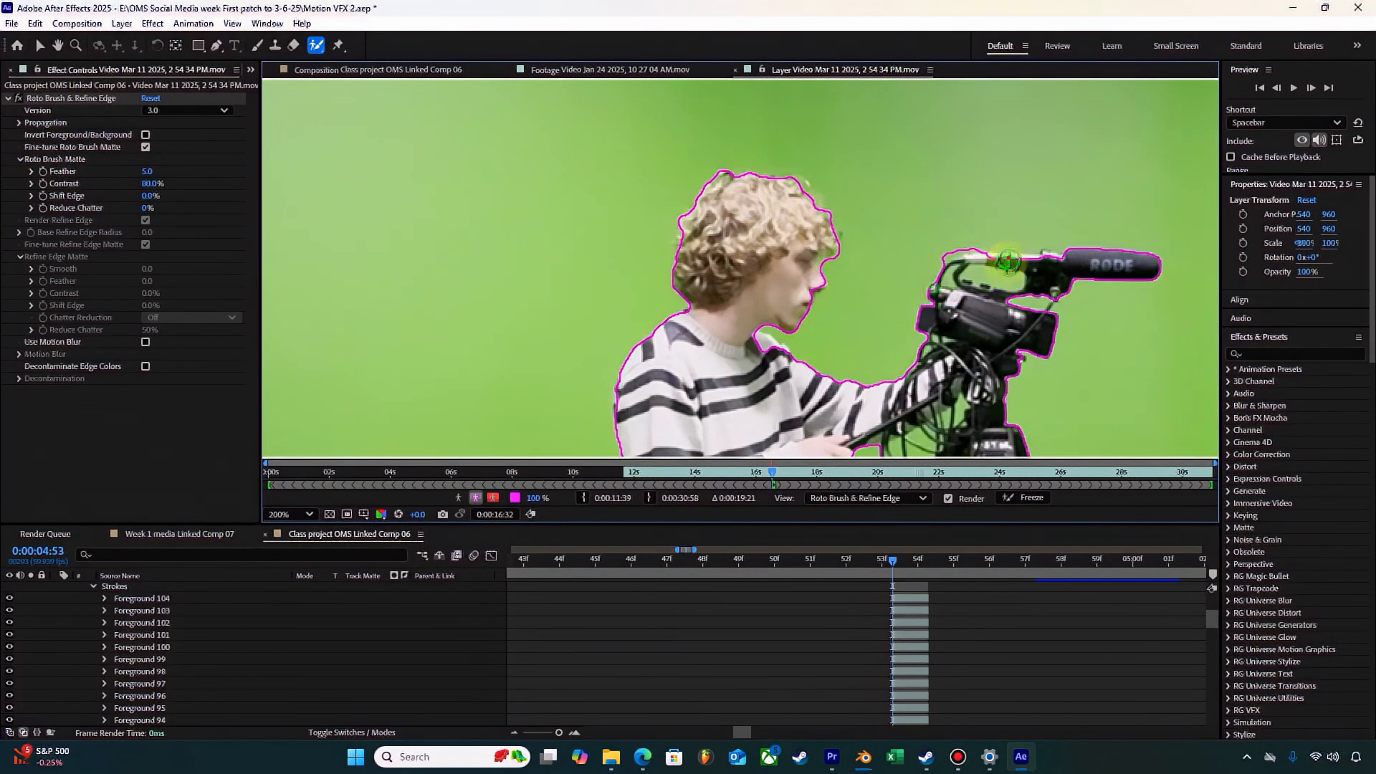
{"action": "left_click", "coordinate": [1045, 261]}
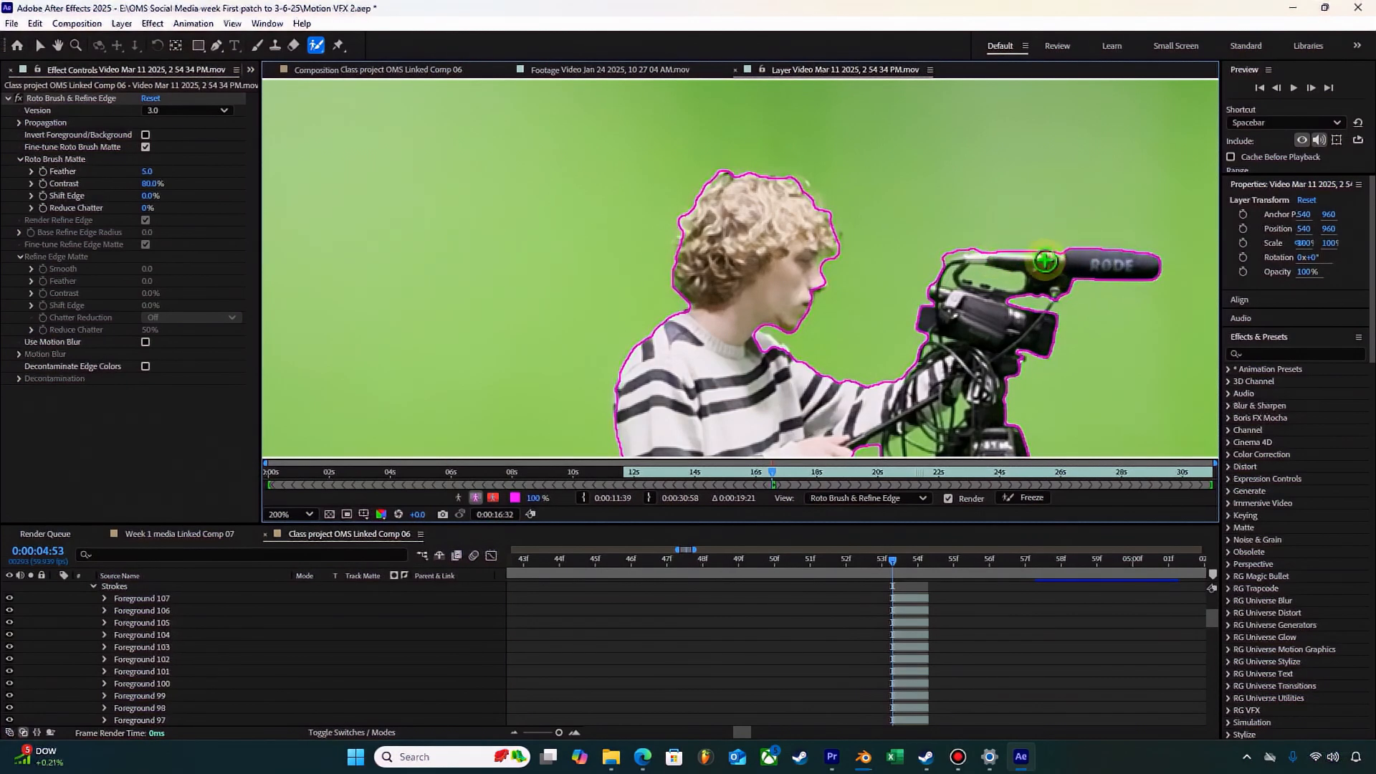
{"action": "left_click", "coordinate": [1047, 253]}
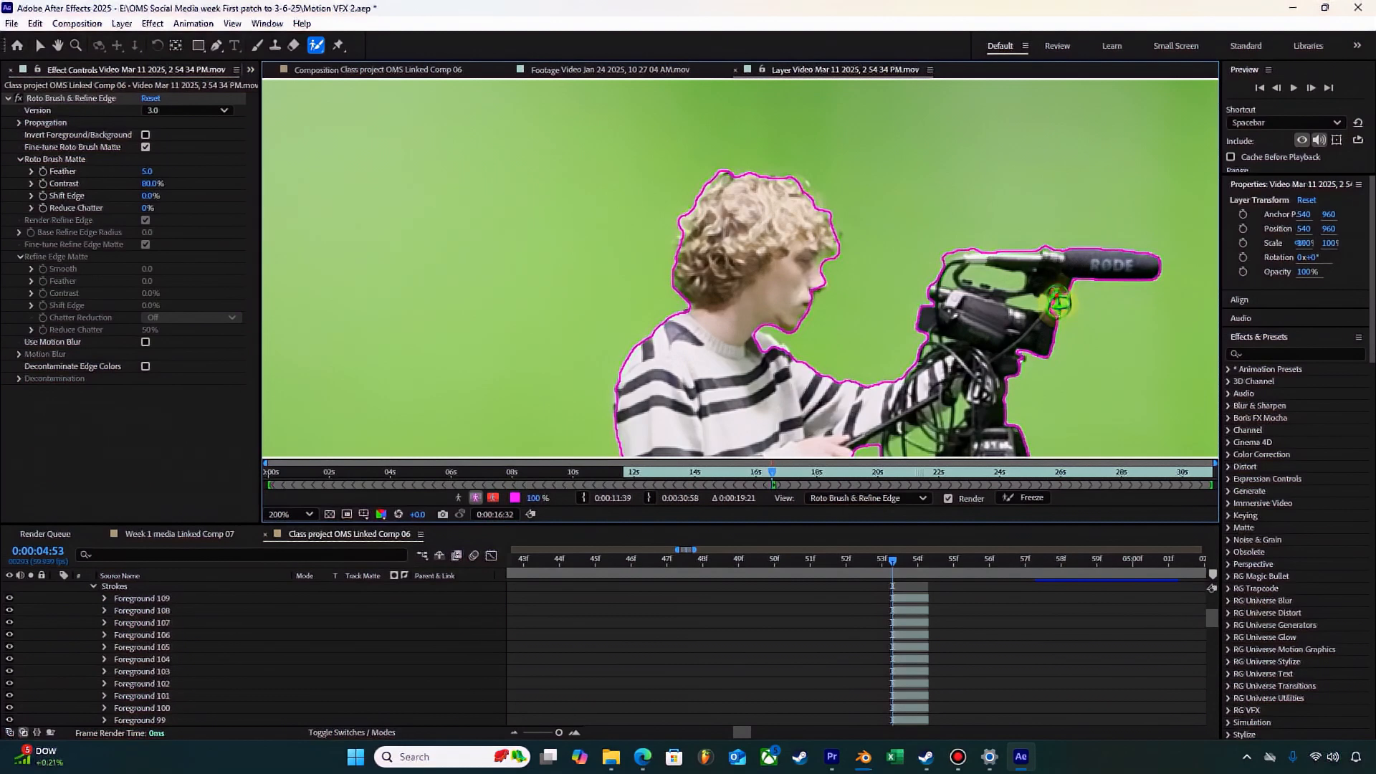
Step: Add the knob, bracket and edge of the dolly's rear wheel to the foreground, working on the frame at 0:00:04:53
{"action": "left_click_drag", "start_coordinate": [1039, 389], "coordinate": [1039, 84]}
{"action": "left_click", "coordinate": [981, 229]}
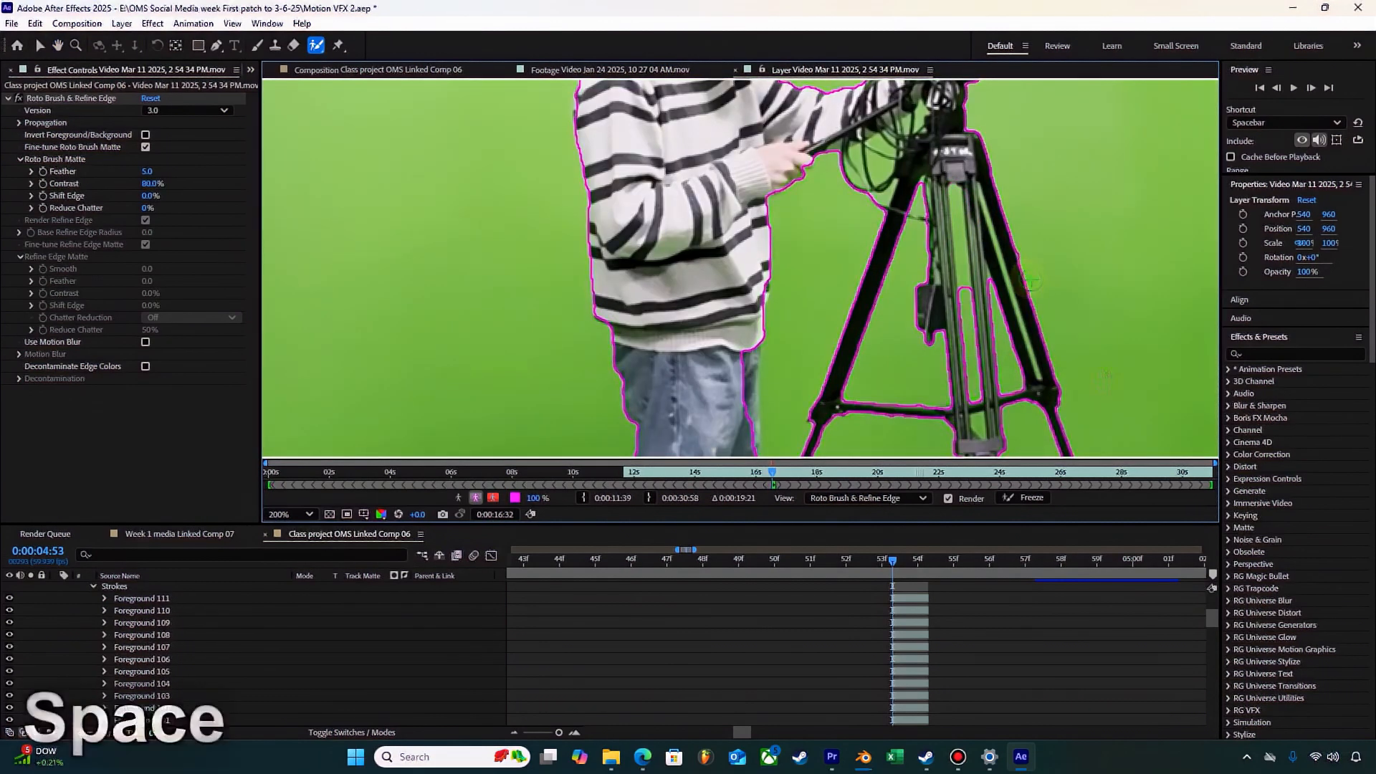
{"action": "left_click_drag", "start_coordinate": [981, 231], "coordinate": [903, 7]}
{"action": "left_click", "coordinate": [1064, 294]}
{"action": "key", "text": "space"}
{"action": "left_click", "coordinate": [893, 559]}
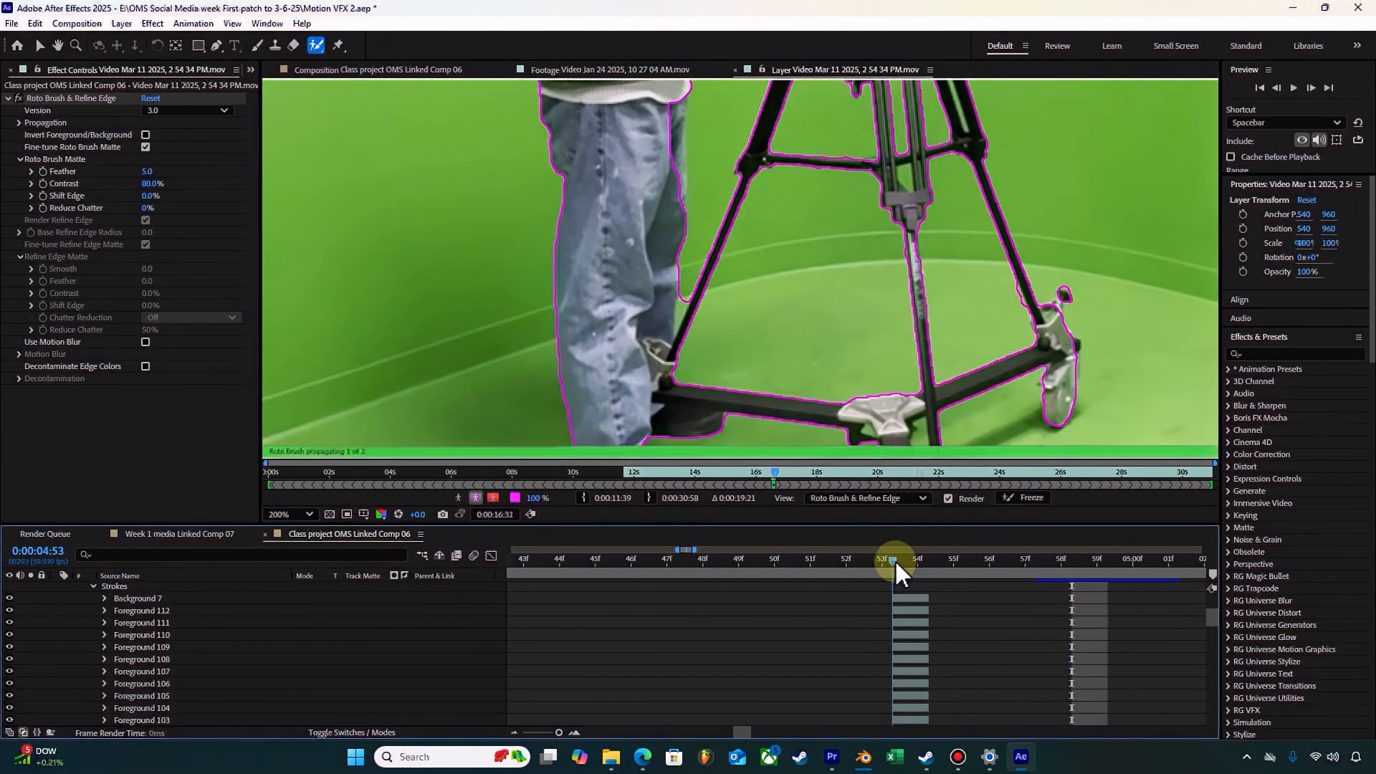
{"action": "left_click", "coordinate": [1080, 346]}
{"action": "left_click", "coordinate": [1053, 303]}
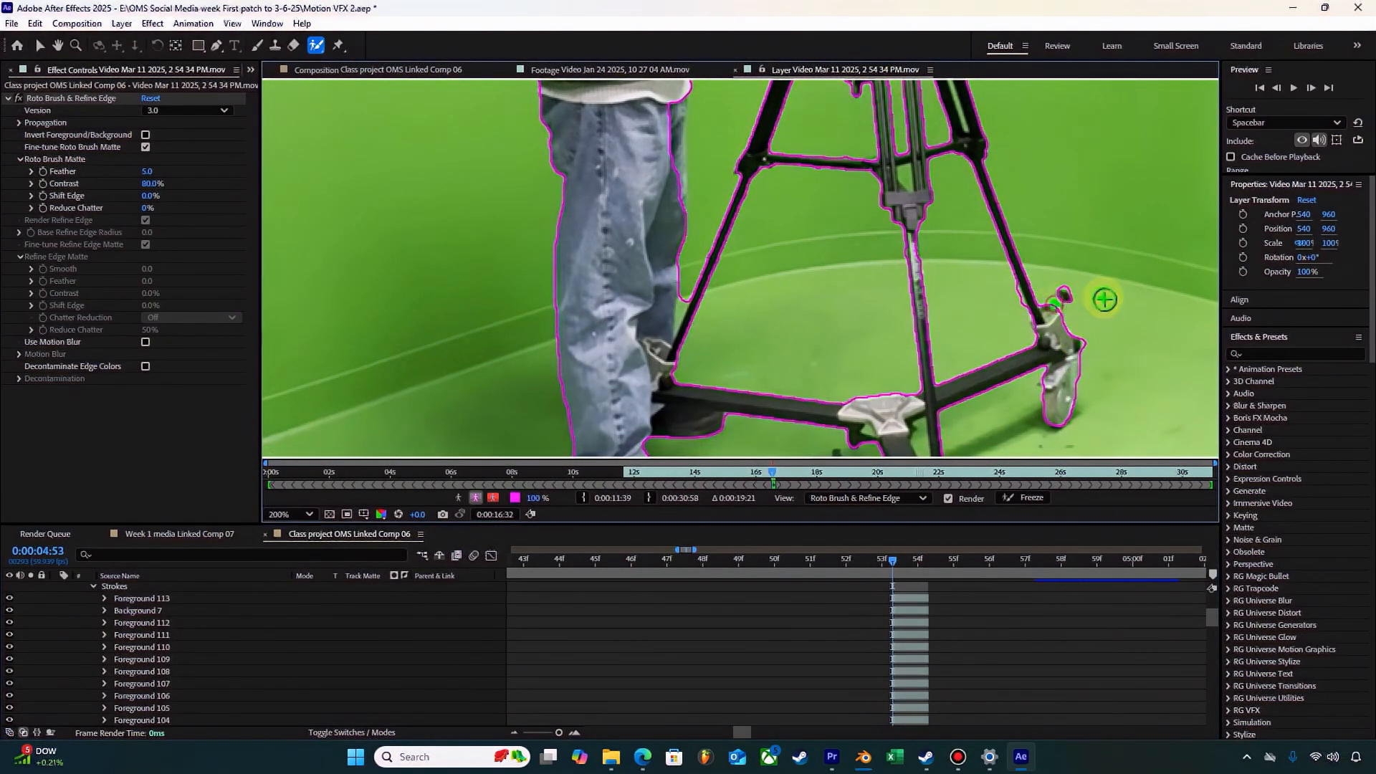
Step: Exclude the green gap between the lower jeans and the tripod leg, and add the dolly's front bracket edge to the foreground
{"action": "left_click", "coordinate": [683, 308], "text": "alt"}
{"action": "key", "text": "space"}
{"action": "left_click_drag", "start_coordinate": [822, 368], "coordinate": [836, 201]}
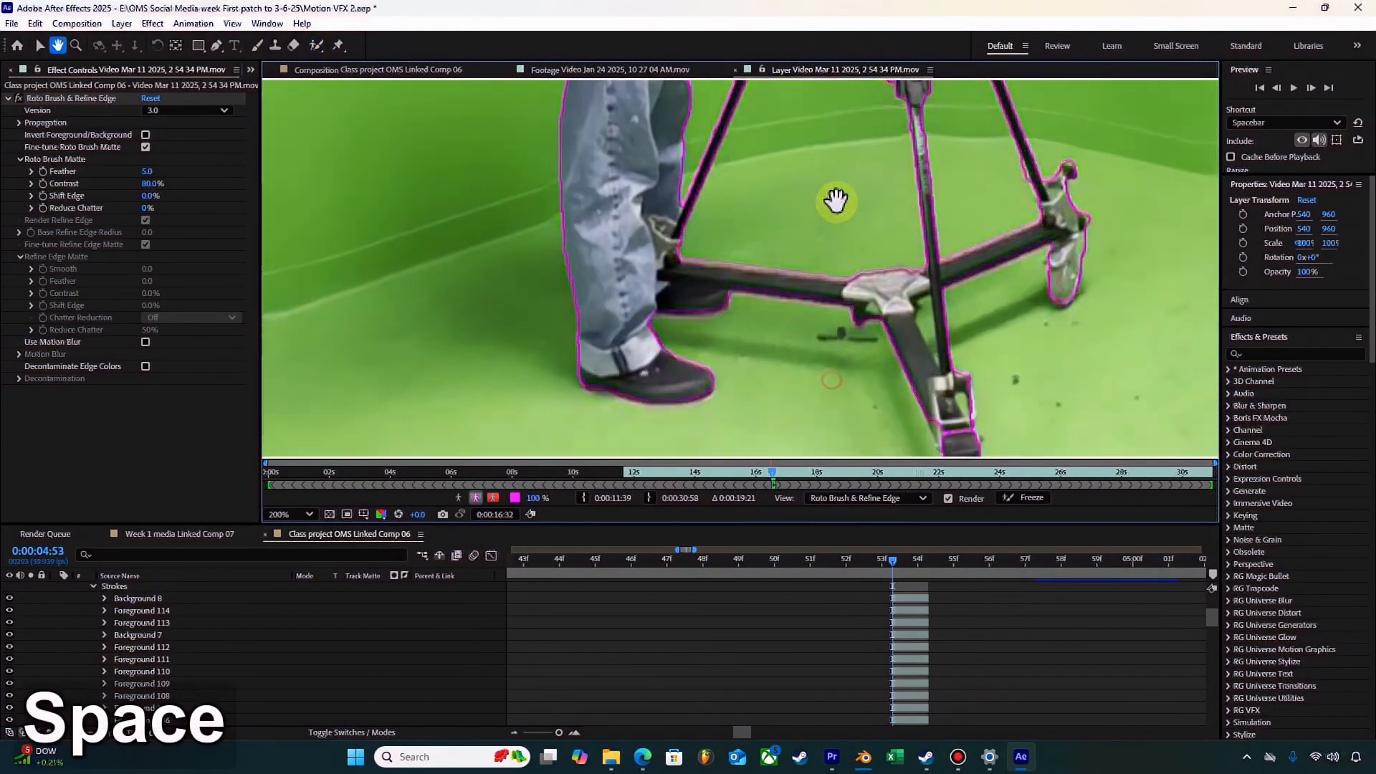
{"action": "left_click", "coordinate": [940, 383]}
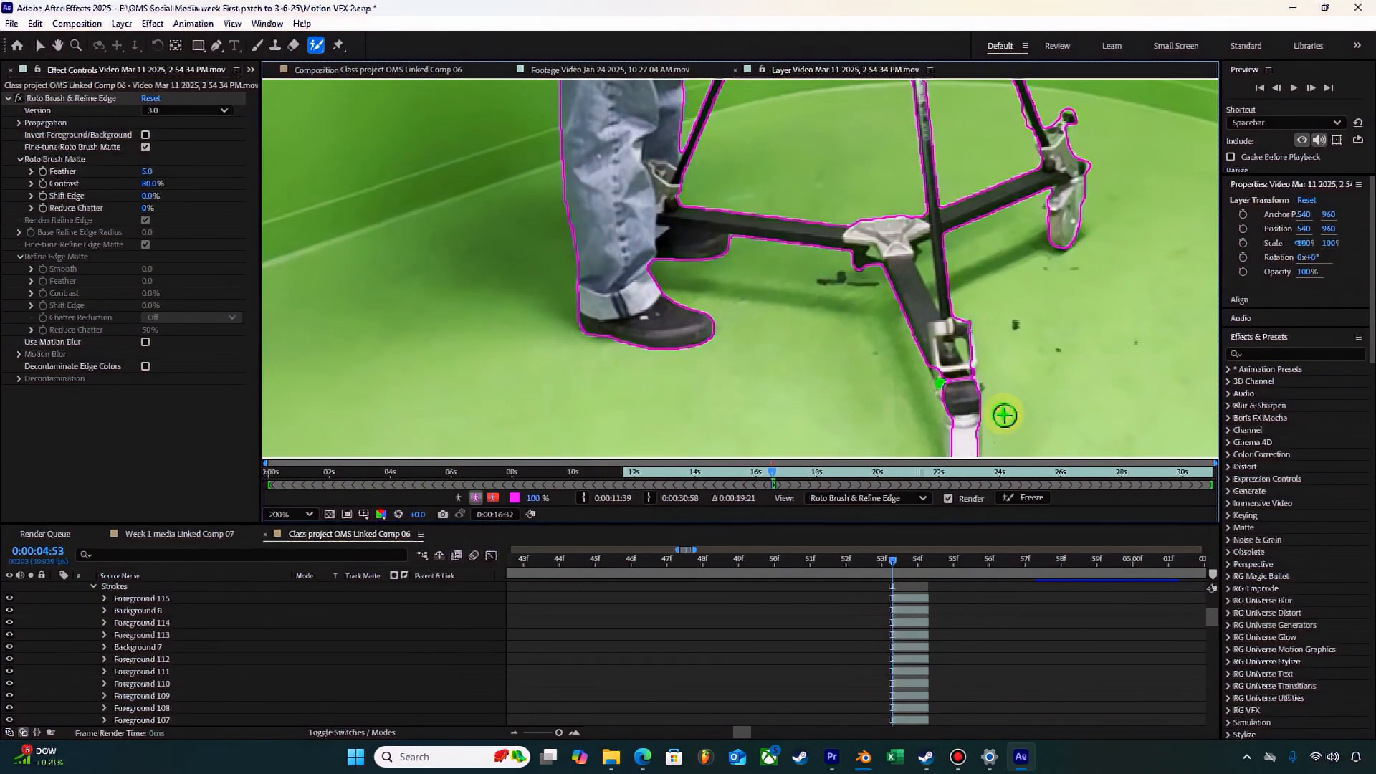
Step: Add the sweater hem's corner and the jeans edge facing the tripod to the foreground, and save the project
{"action": "key", "text": "space"}
{"action": "left_click_drag", "start_coordinate": [843, 194], "coordinate": [843, 479]}
{"action": "mouse_move", "coordinate": [837, 100]}
{"action": "left_mouse_down"}
{"action": "mouse_move", "coordinate": [828, 389]}
{"action": "mouse_move", "coordinate": [811, 259]}
{"action": "left_mouse_up"}
{"action": "key", "text": "space"}
{"action": "left_click", "coordinate": [737, 319]}
{"action": "left_click", "coordinate": [752, 306]}
{"action": "left_click", "coordinate": [753, 361]}
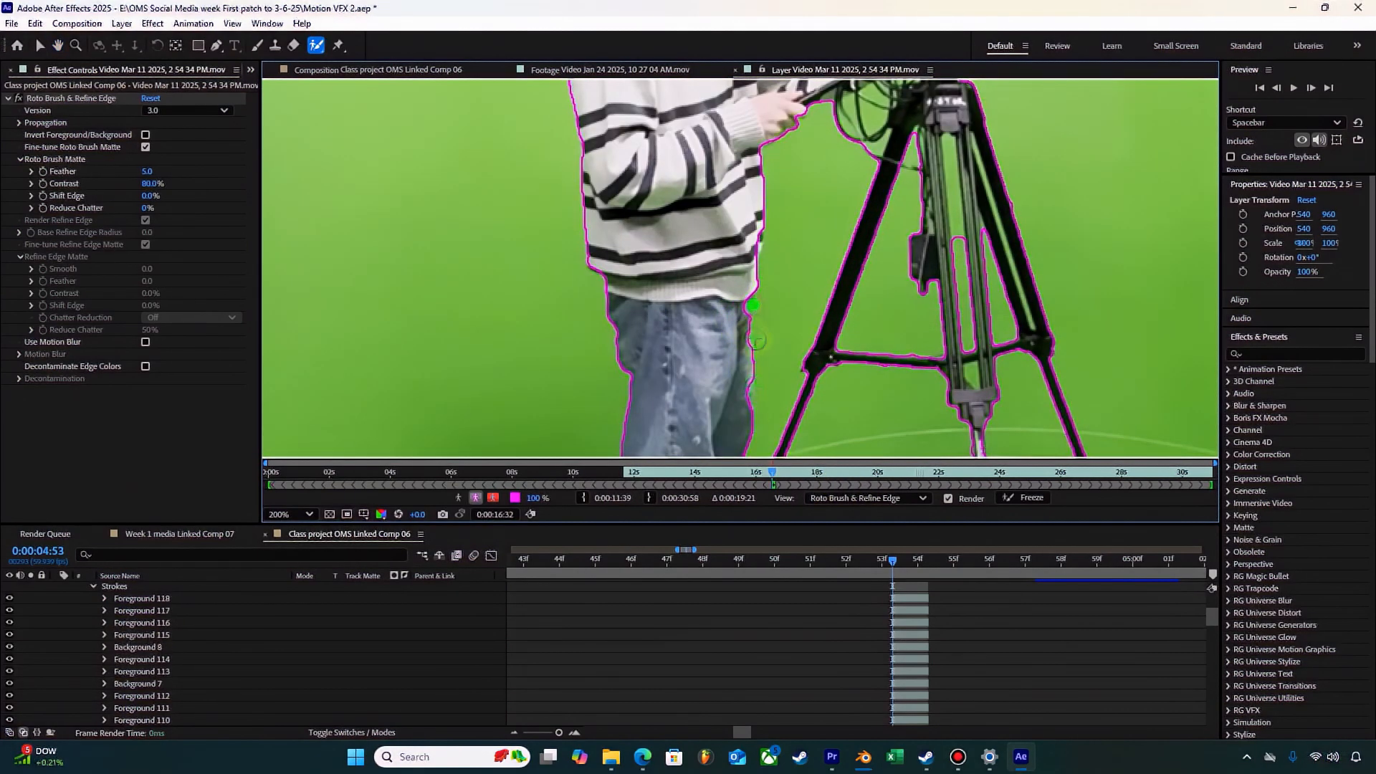
{"action": "left_click", "coordinate": [749, 401]}
{"action": "key", "text": "ctrl+s"}
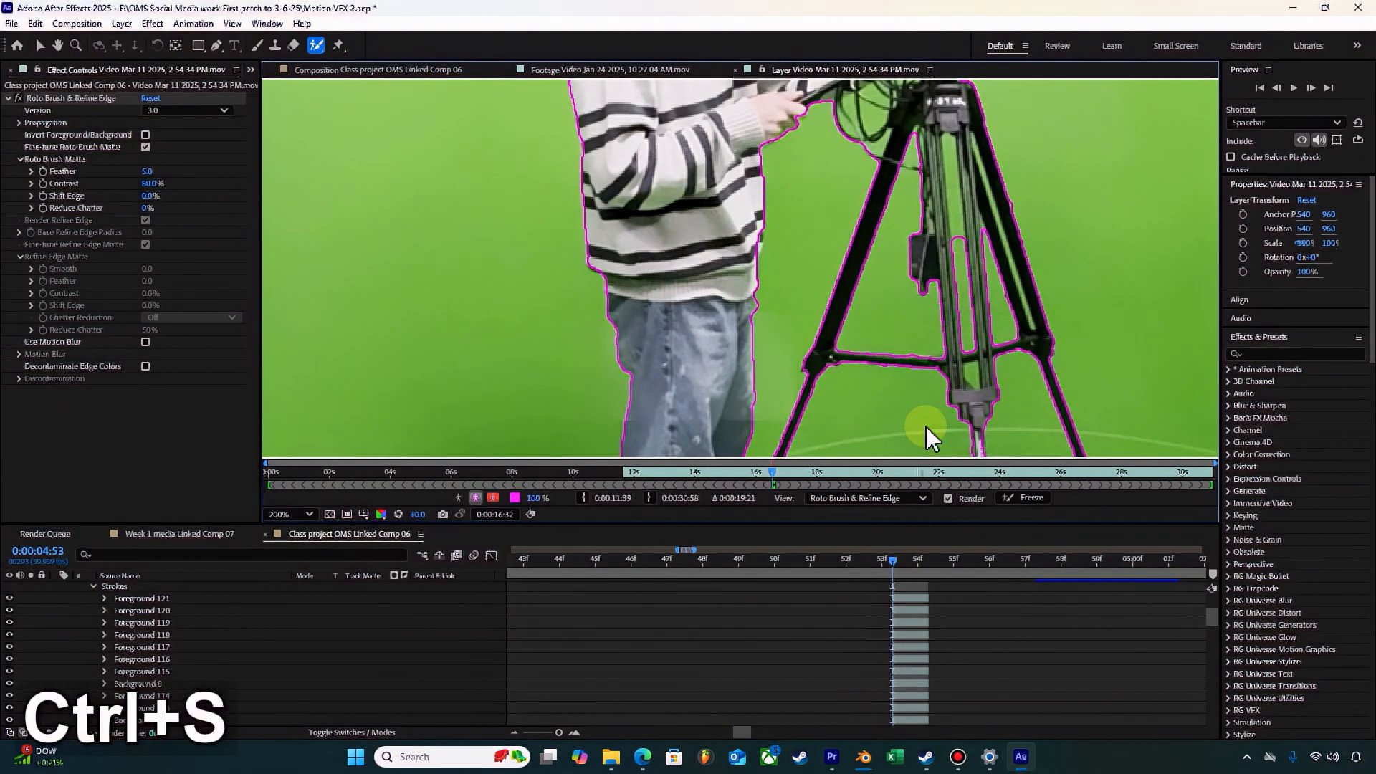
Step: Touch up the foreground around the upper body near the collar and save the project
{"action": "scroll", "coordinate": [900, 381], "scroll_direction": "down", "scroll_amount": 3}
{"action": "scroll", "coordinate": [900, 381], "scroll_direction": "up", "scroll_amount": 2}
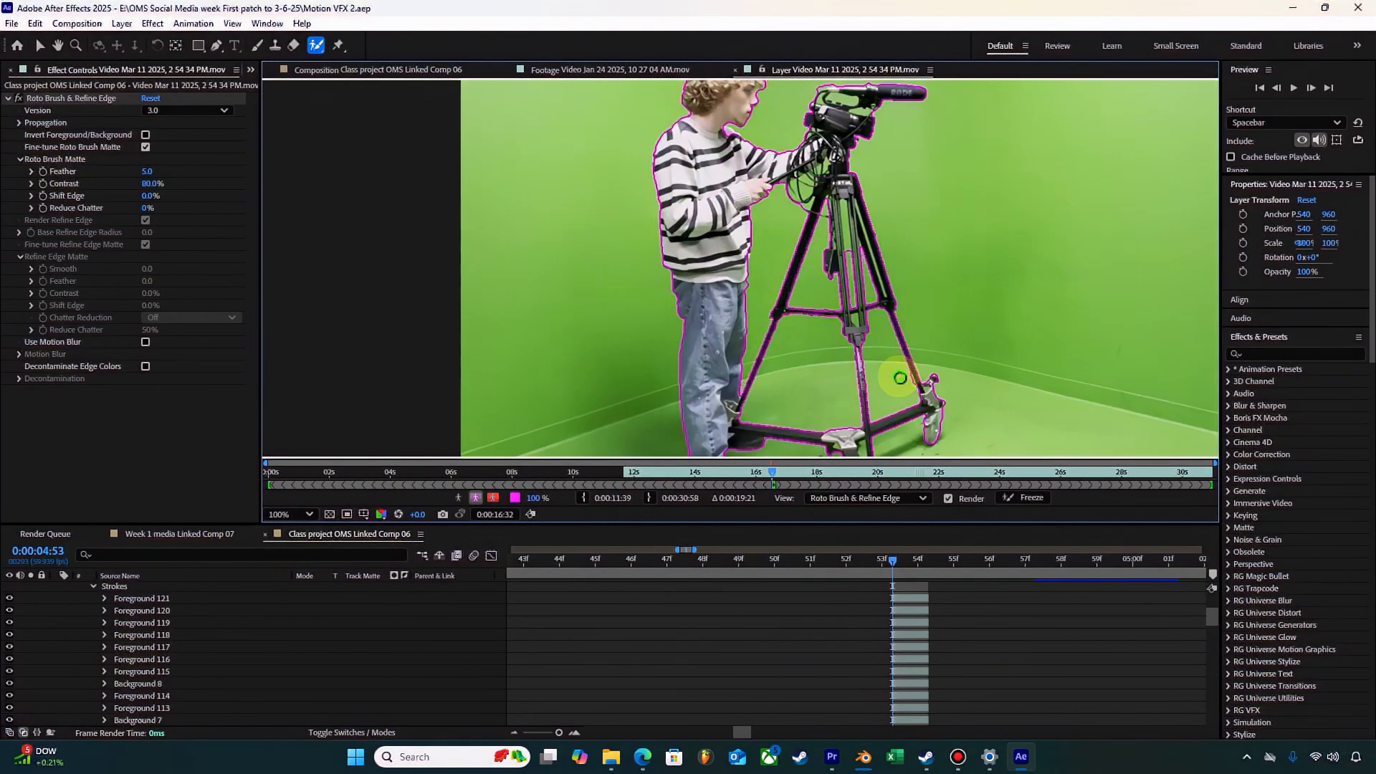
{"action": "scroll", "coordinate": [900, 378], "scroll_direction": "down", "scroll_amount": 2}
{"action": "scroll", "coordinate": [700, 175], "scroll_direction": "up", "scroll_amount": 2}
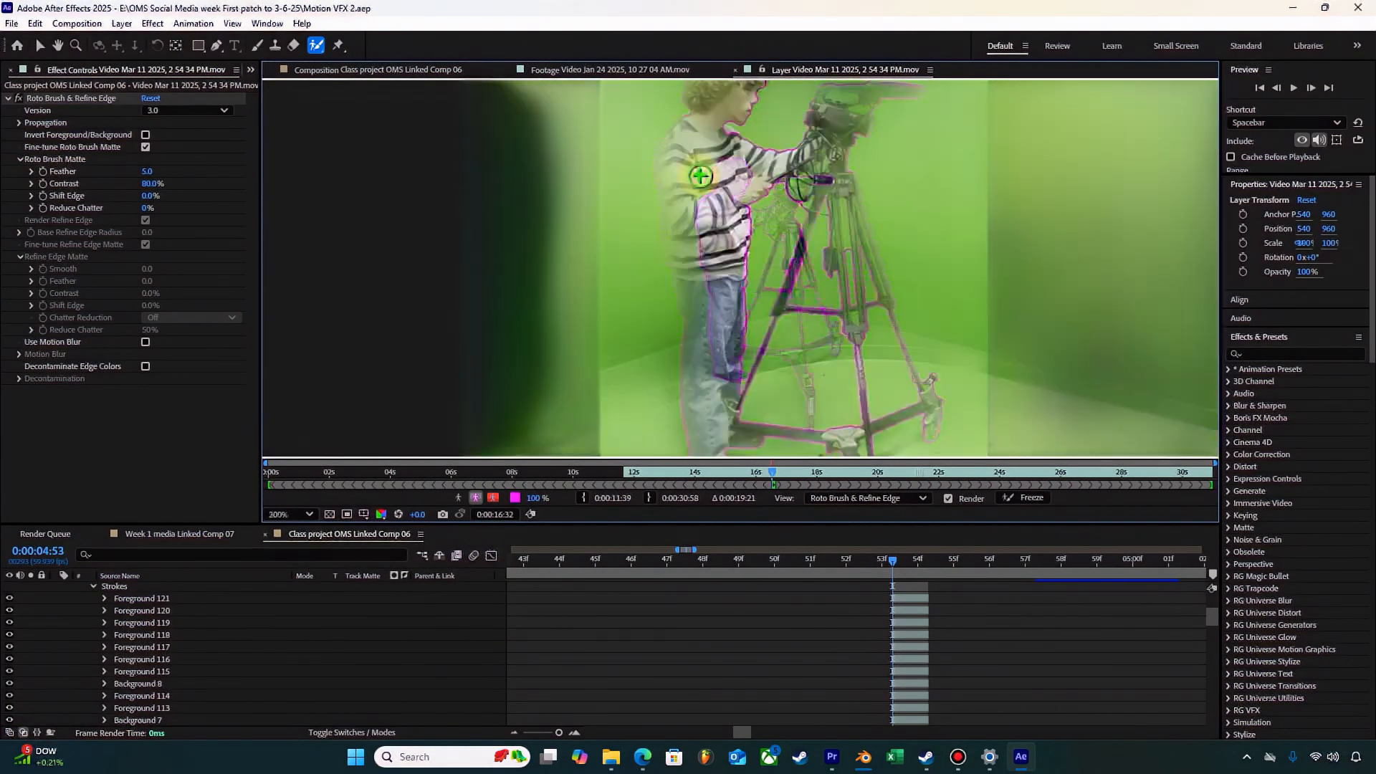
{"action": "key", "text": "space"}
{"action": "left_click_drag", "start_coordinate": [734, 206], "coordinate": [824, 473]}
{"action": "left_click_drag", "start_coordinate": [728, 275], "coordinate": [761, 299]}
{"action": "key", "text": "ctrl+s"}
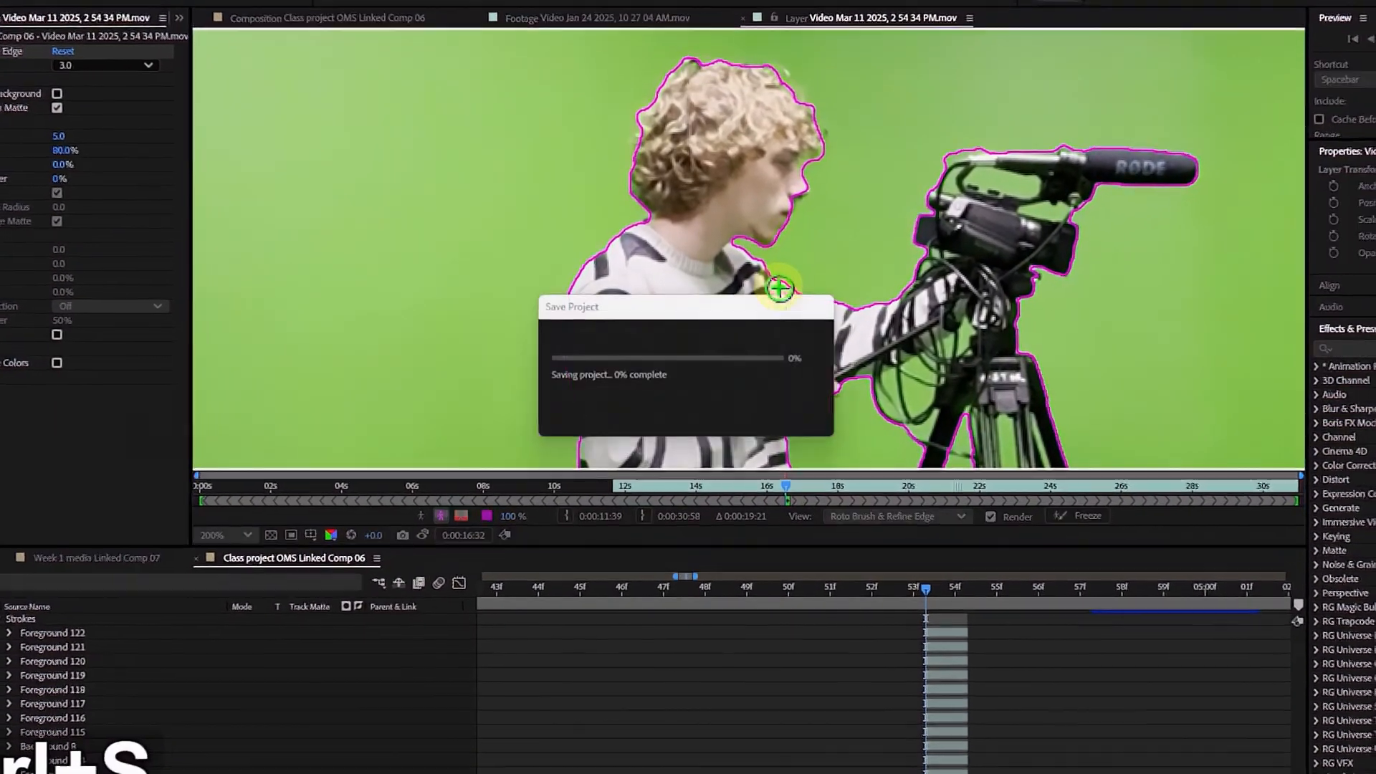
Step: Check the boundary on the whole subject and propagate it backwards through the layer to about 0:00:12:16
{"action": "scroll", "coordinate": [864, 382], "scroll_direction": "down", "scroll_amount": 3}
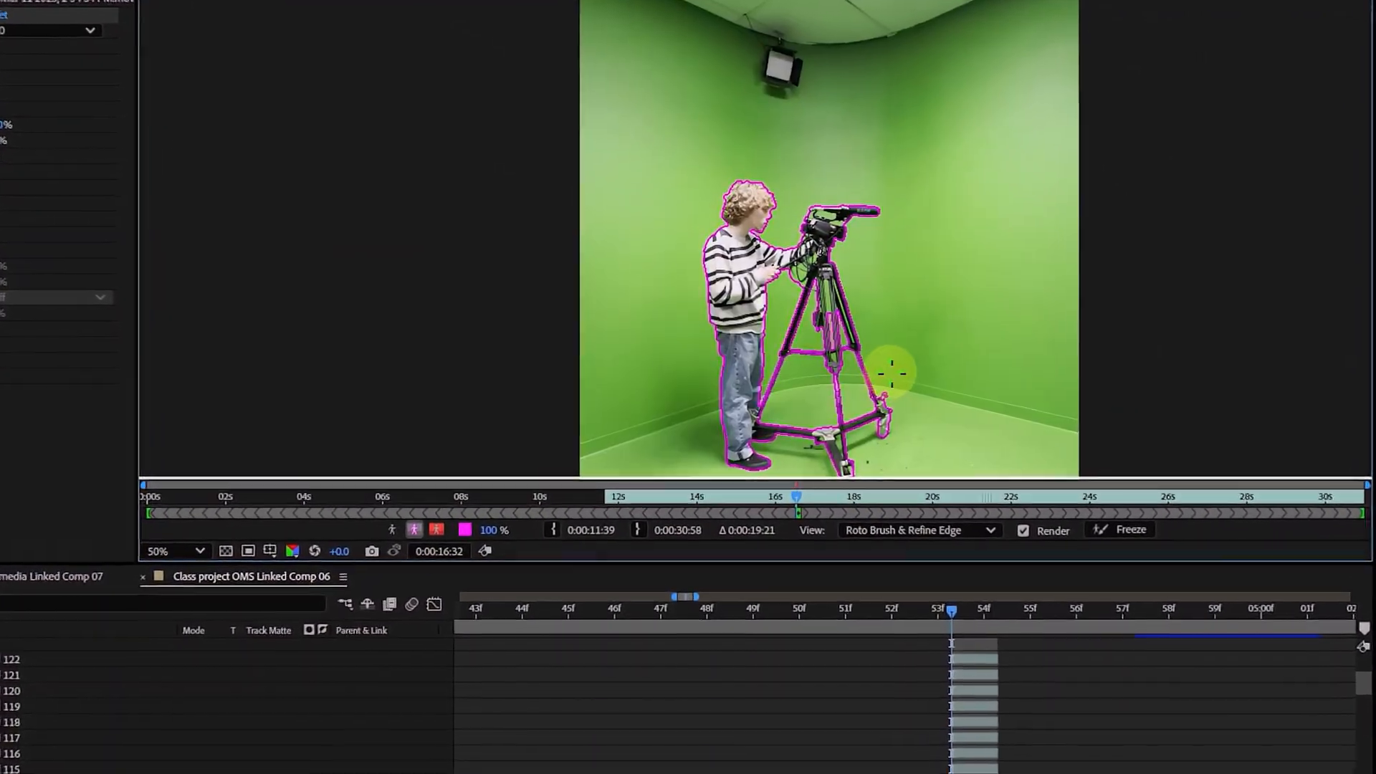
{"action": "scroll", "coordinate": [889, 376], "scroll_direction": "up", "scroll_amount": 2}
{"action": "left_click_drag", "start_coordinate": [971, 360], "coordinate": [808, 37]}
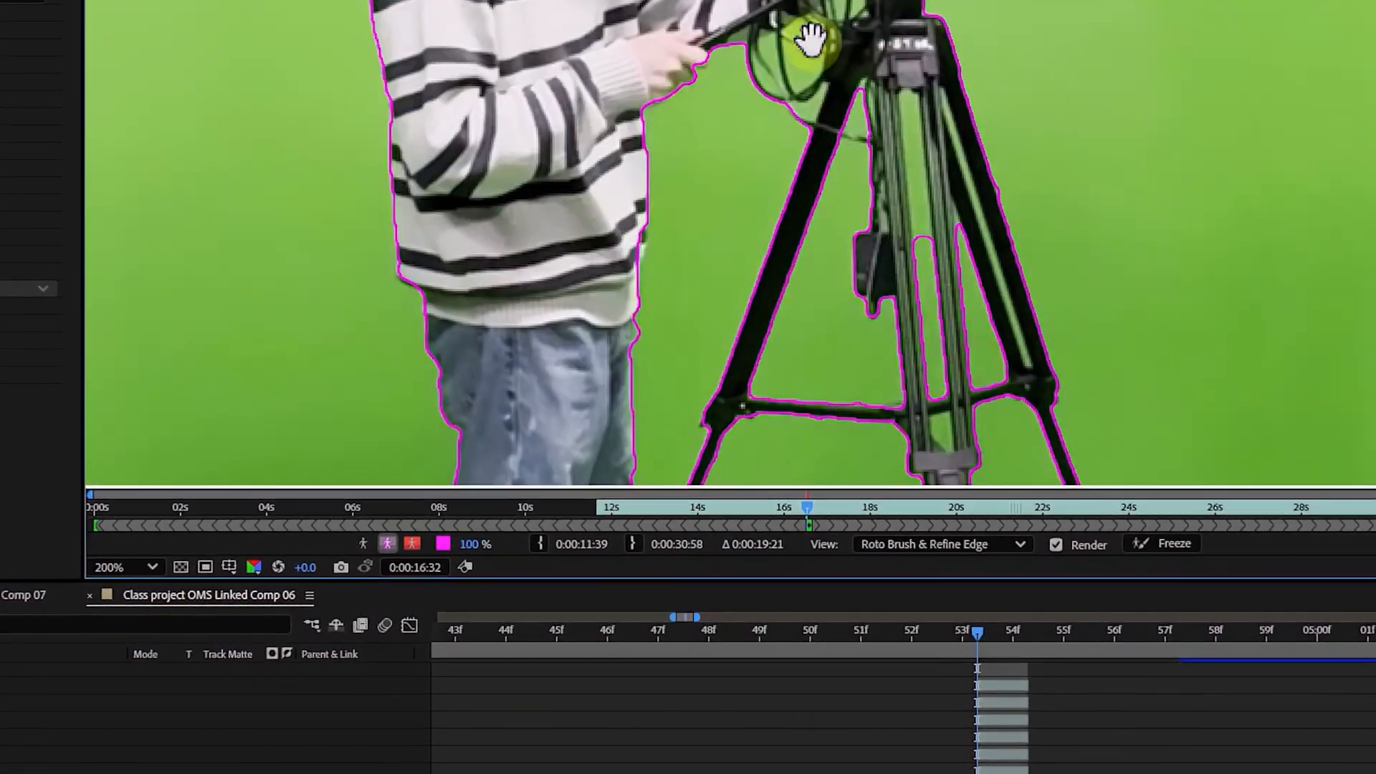
{"action": "scroll", "coordinate": [836, 138], "scroll_direction": "down", "scroll_amount": 3}
{"action": "scroll", "coordinate": [831, 208], "scroll_direction": "up", "scroll_amount": 1}
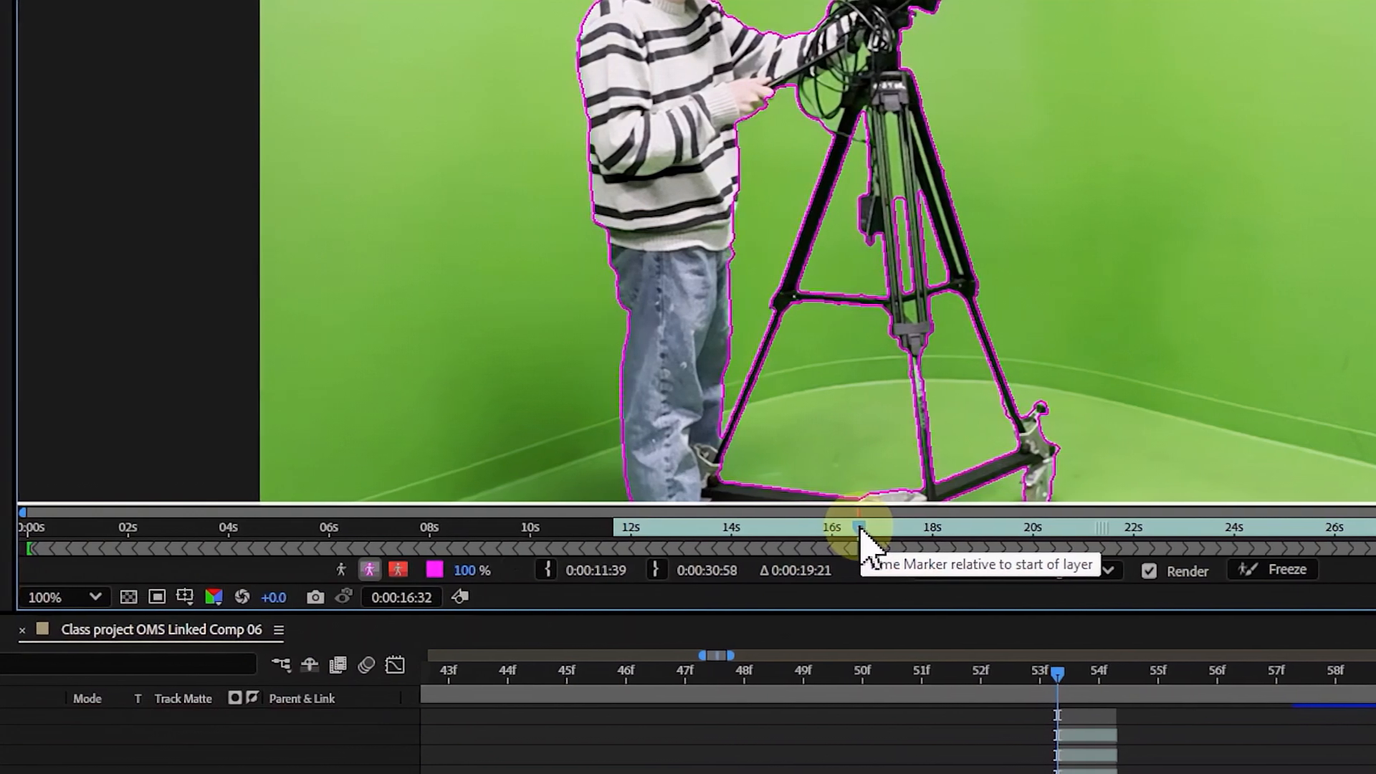
{"action": "left_click", "coordinate": [838, 534]}
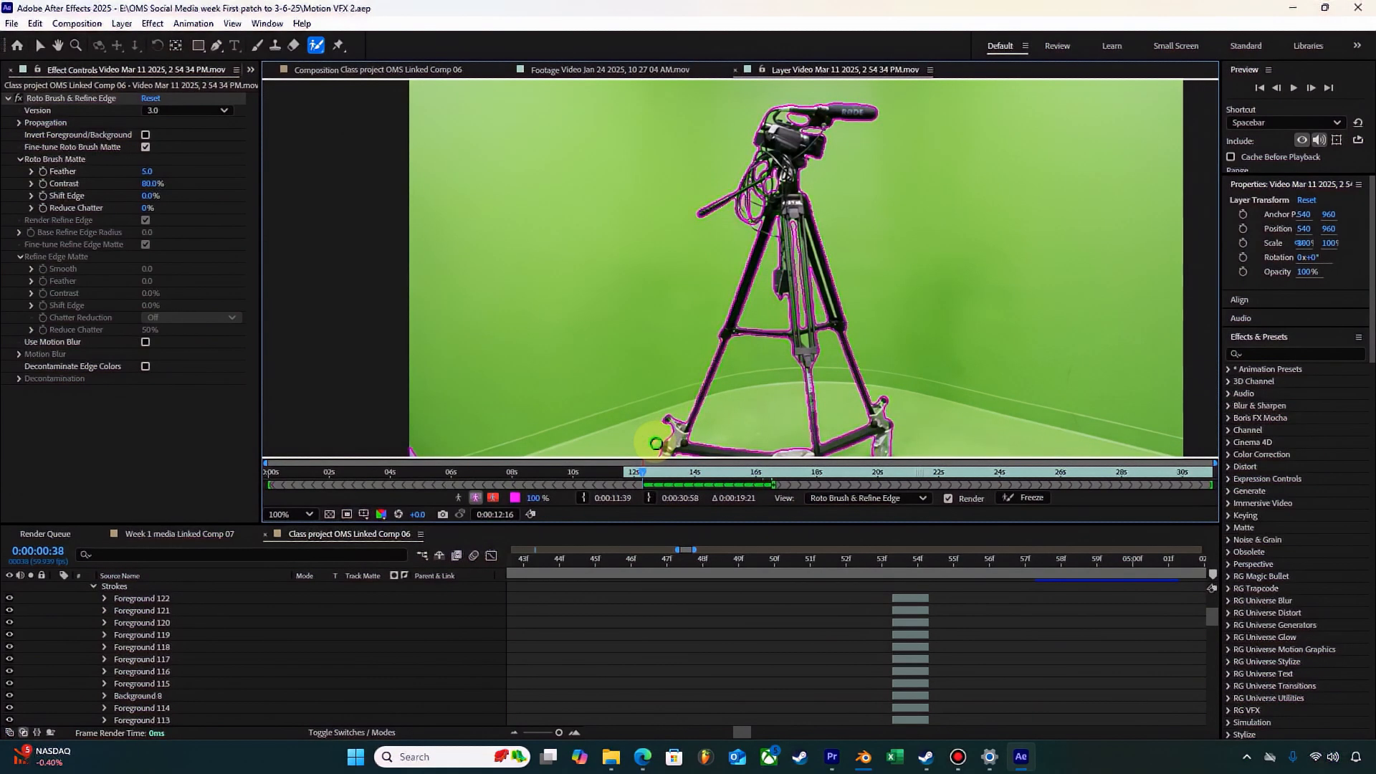
Step: Play back the propagated Roto Brush boundary and return to the layer frame at 0:00:13:50
{"action": "key", "text": "space"}
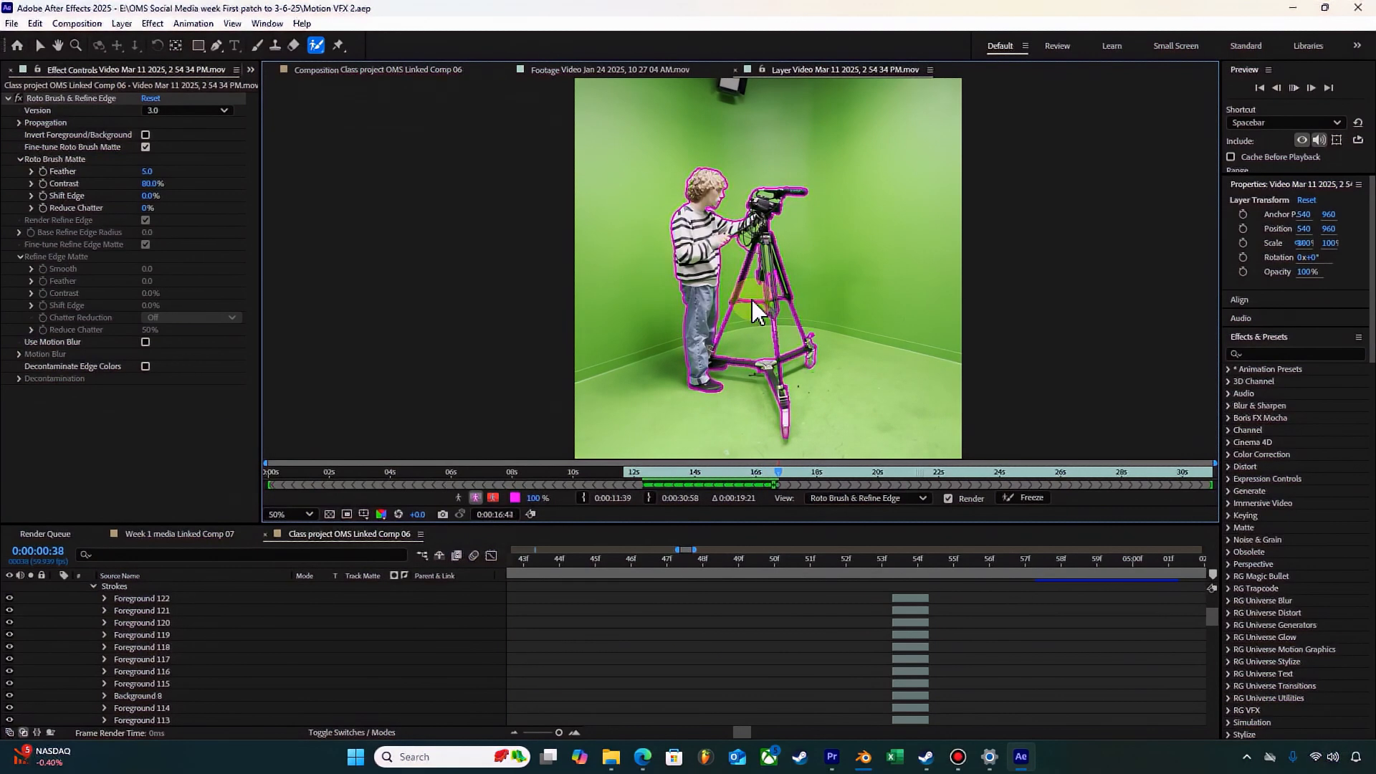
{"action": "key", "text": "space"}
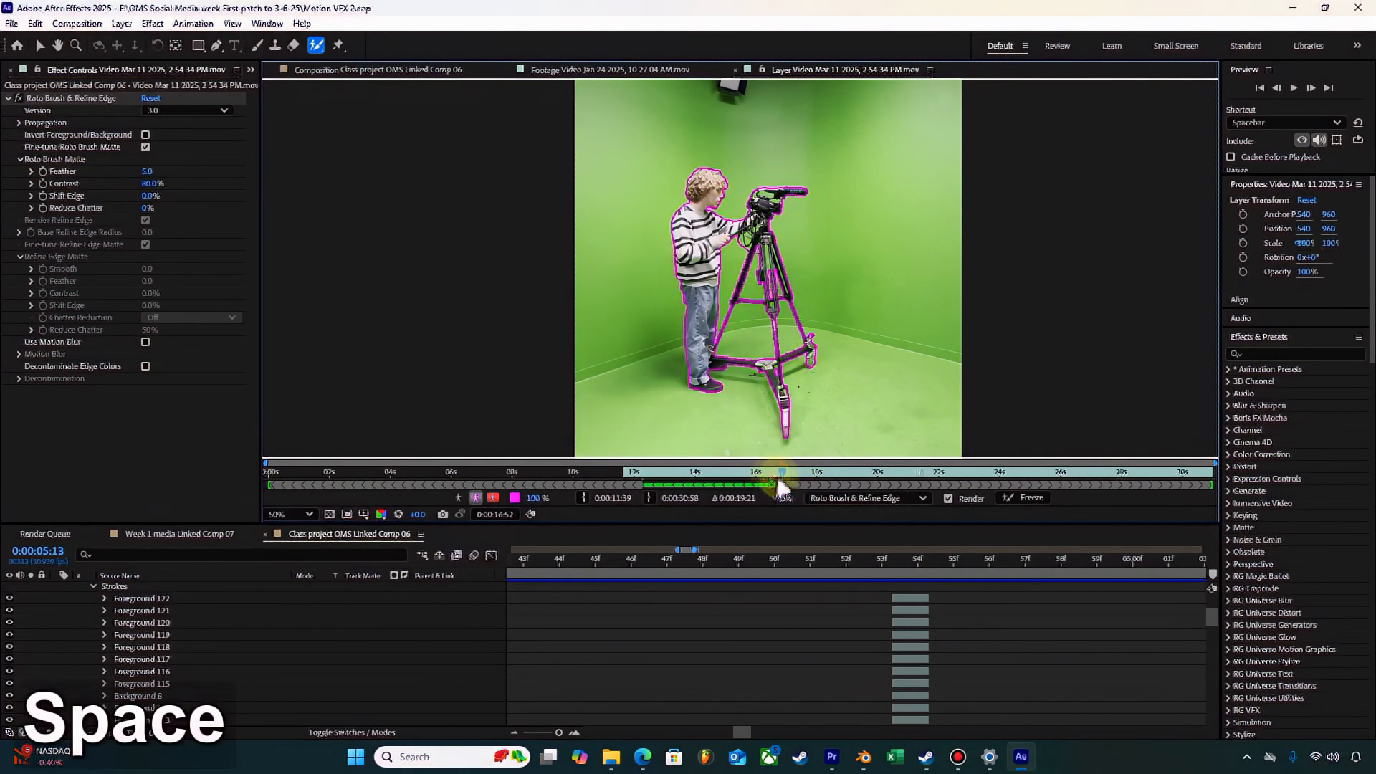
{"action": "left_click_drag", "start_coordinate": [779, 473], "coordinate": [689, 474]}
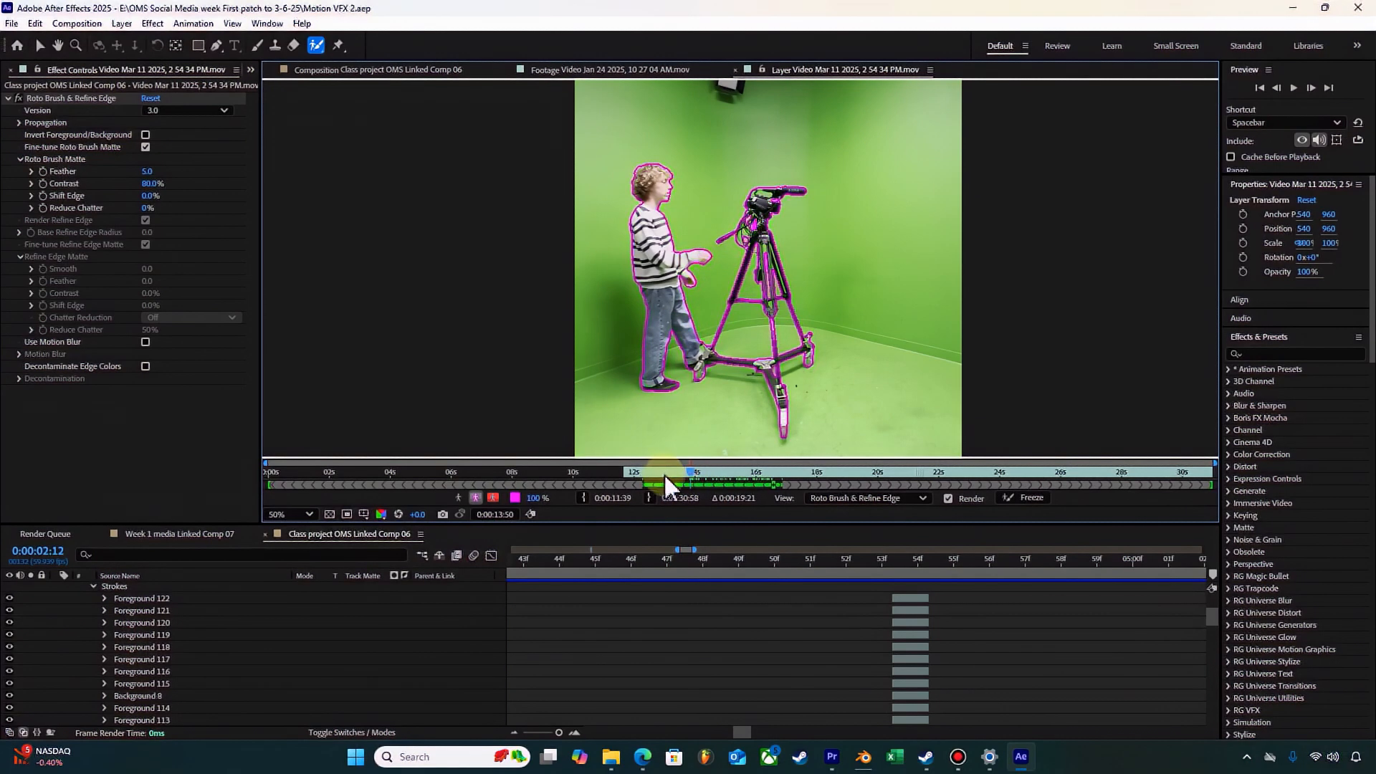
{"action": "scroll", "coordinate": [665, 262], "scroll_direction": "up", "scroll_amount": 2}
{"action": "scroll", "coordinate": [700, 644], "scroll_direction": "up", "scroll_amount": 3}
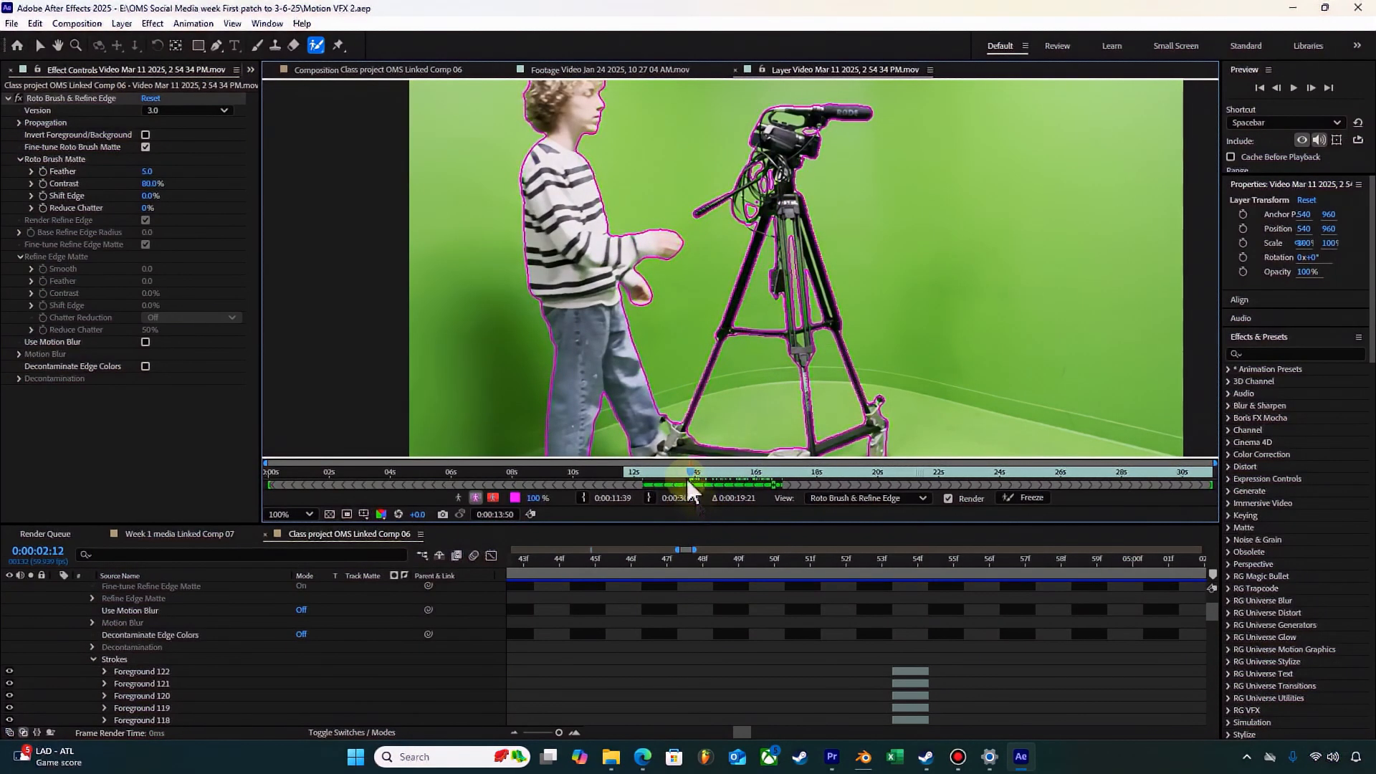
Step: Examine the boundary around the shoes and the dolly's wheel on the frames from 0:00:13:46 back to 0:00:13:38
{"action": "mouse_move", "coordinate": [687, 479]}
{"action": "left_mouse_down"}
{"action": "mouse_move", "coordinate": [671, 478]}
{"action": "mouse_move", "coordinate": [686, 479]}
{"action": "left_mouse_up"}
{"action": "scroll", "coordinate": [680, 414], "scroll_direction": "down", "scroll_amount": 1}
{"action": "scroll", "coordinate": [680, 410], "scroll_direction": "up", "scroll_amount": 1}
{"action": "key", "text": "space"}
{"action": "left_click_drag", "start_coordinate": [679, 401], "coordinate": [666, 237]}
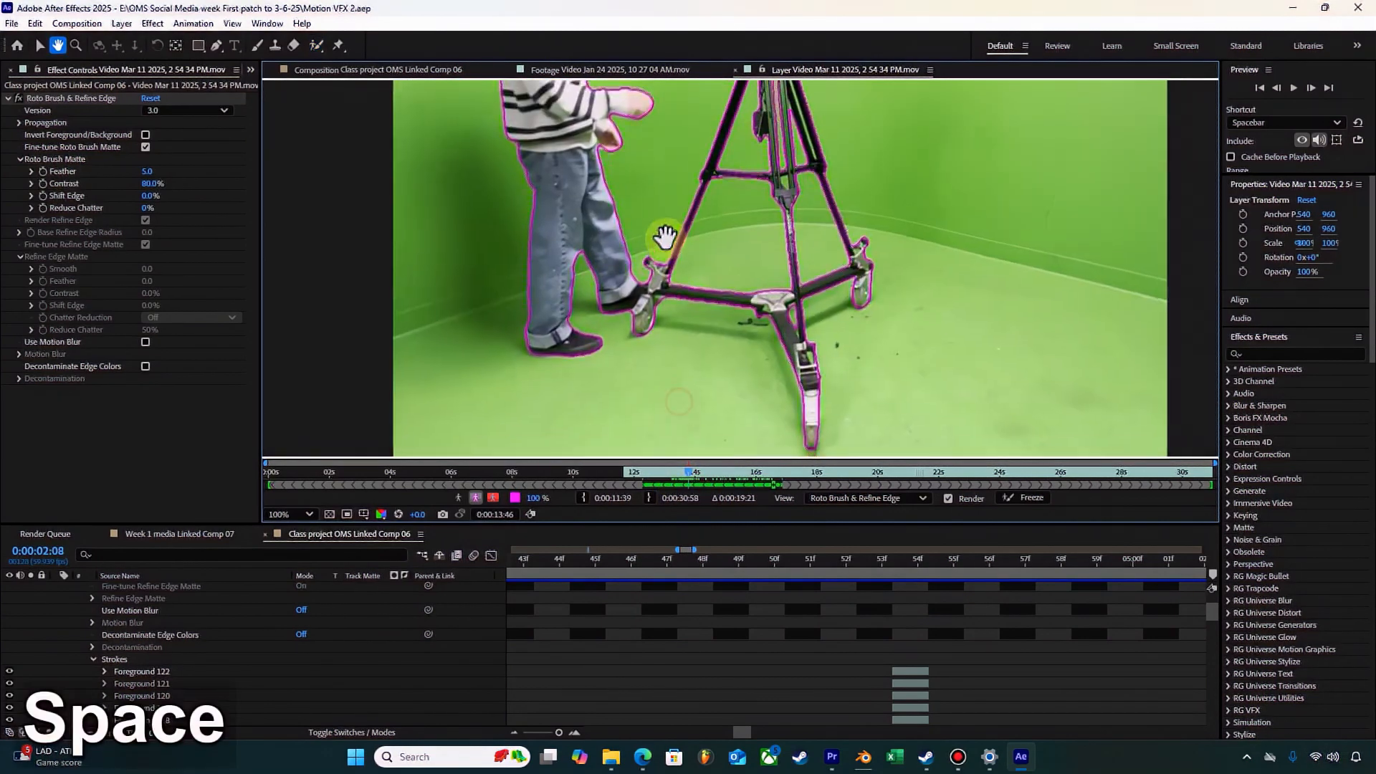
{"action": "scroll", "coordinate": [665, 237], "scroll_direction": "up", "scroll_amount": 1}
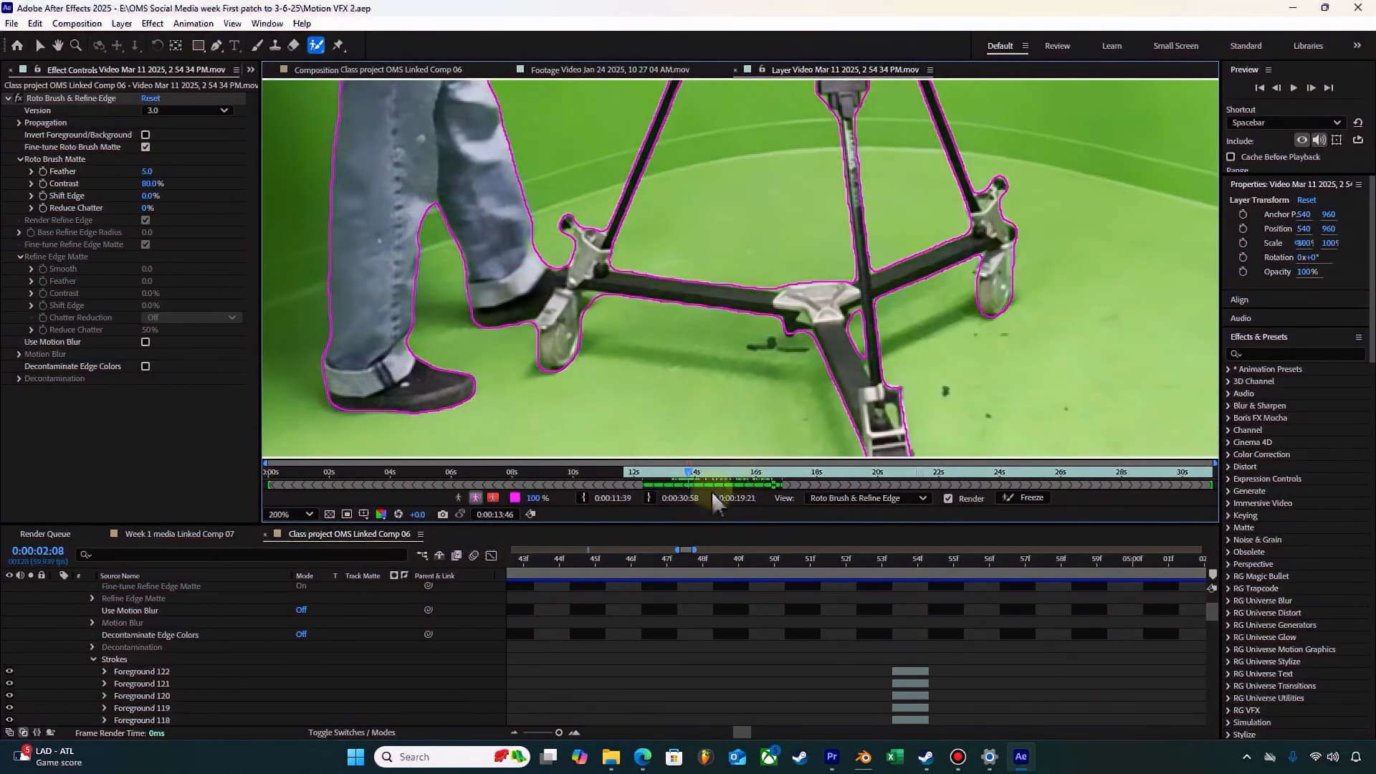
{"action": "left_click_drag", "start_coordinate": [690, 473], "coordinate": [685, 472]}
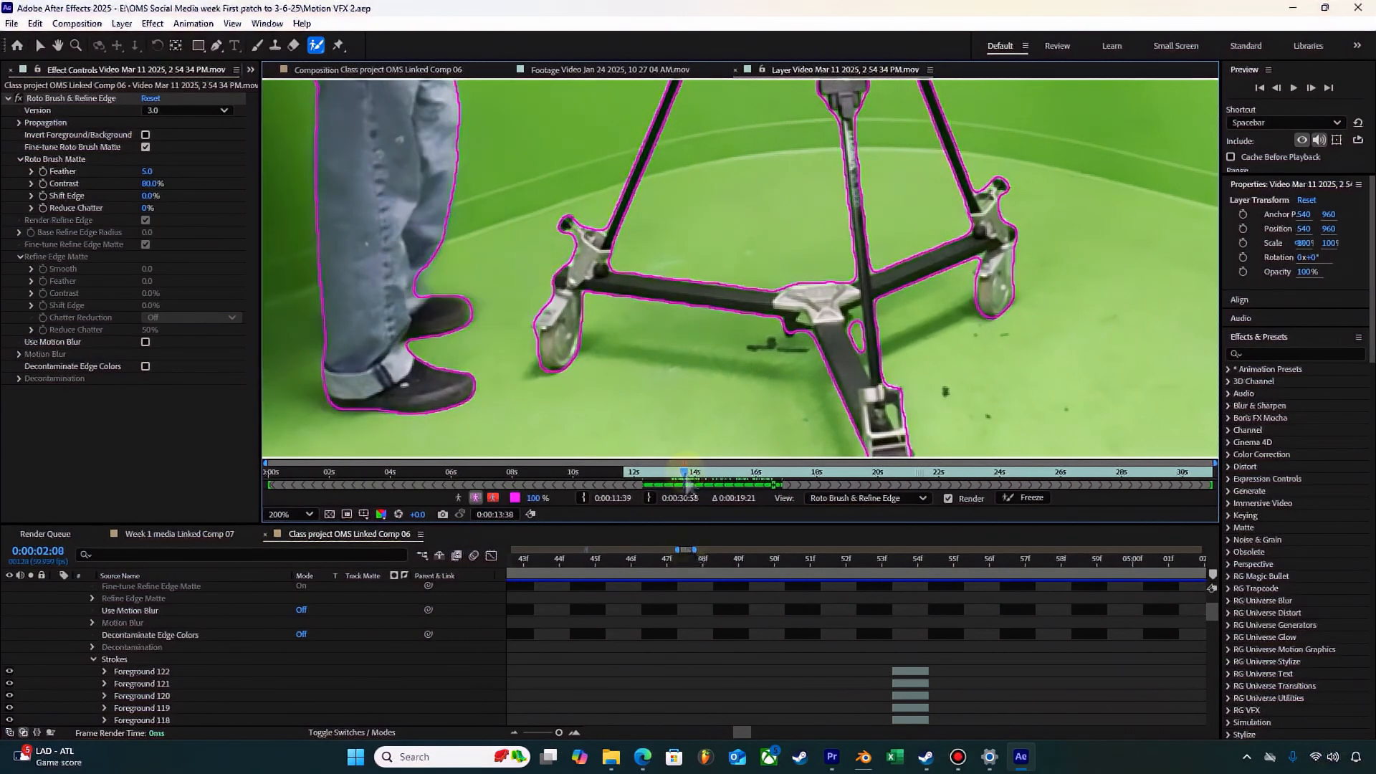
Step: At composition time 0:00:02:04, exclude the green gap between the rear shoe and the dolly's wheel bracket from the foreground
{"action": "mouse_move", "coordinate": [558, 732]}
{"action": "left_mouse_down"}
{"action": "mouse_move", "coordinate": [541, 732]}
{"action": "mouse_move", "coordinate": [558, 732]}
{"action": "left_mouse_up"}
{"action": "left_click_drag", "start_coordinate": [857, 564], "coordinate": [1000, 571]}
{"action": "scroll", "coordinate": [502, 288], "scroll_direction": "up", "scroll_amount": 1}
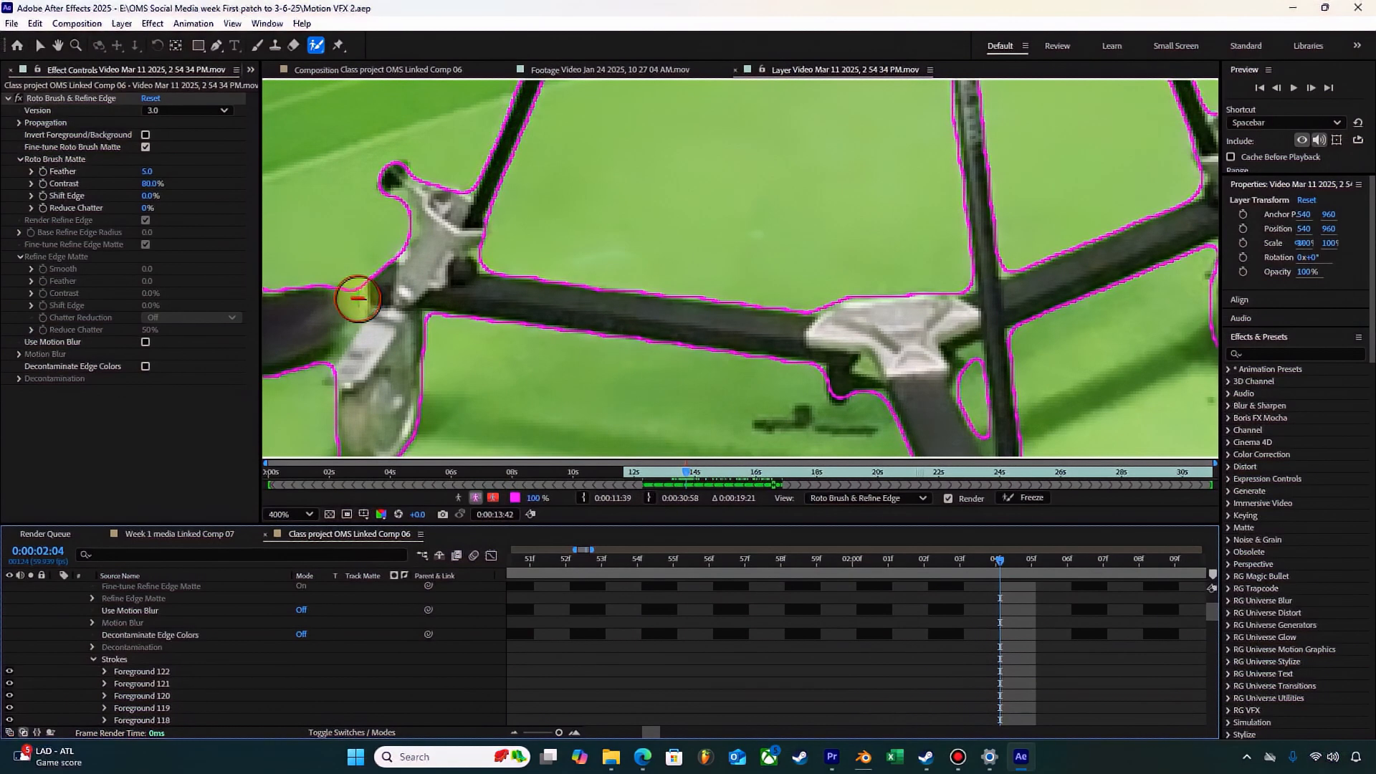
{"action": "left_click", "coordinate": [356, 298], "text": "alt"}
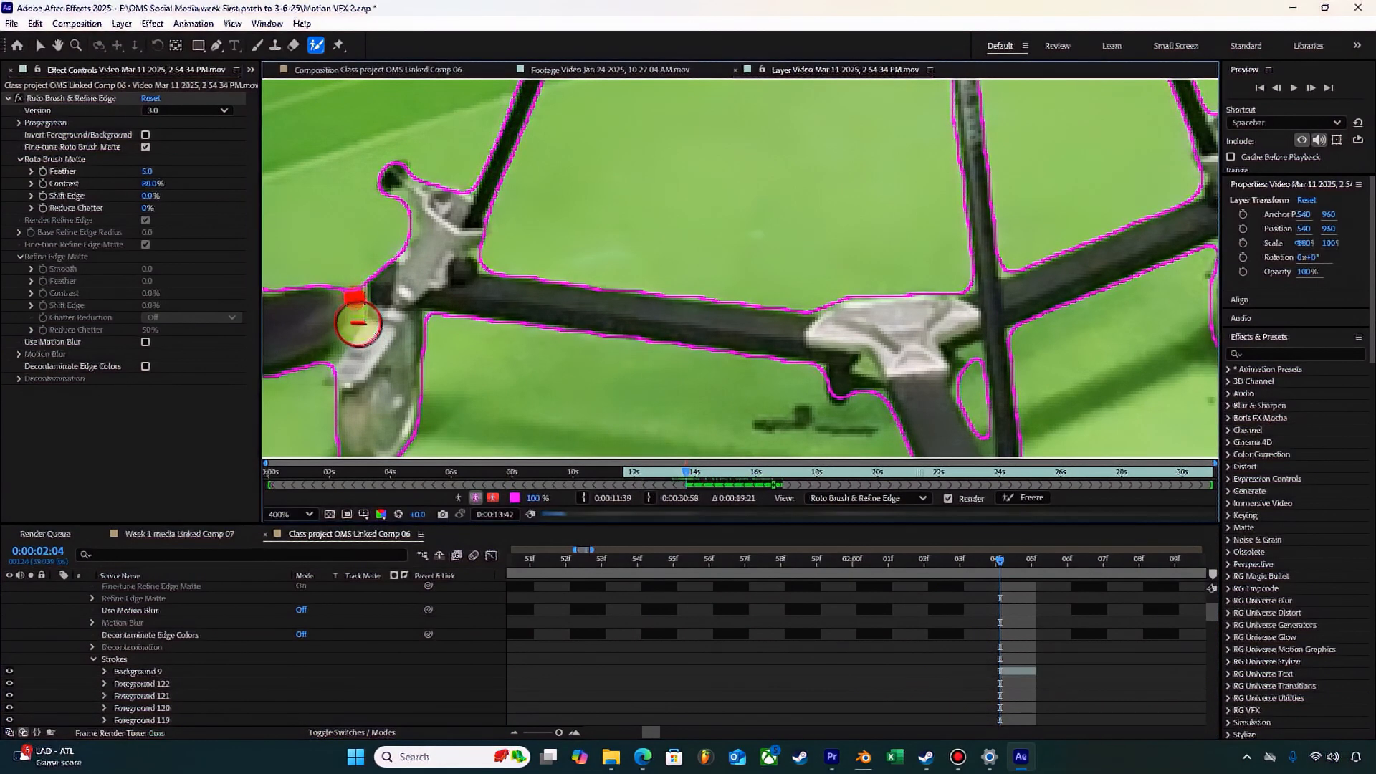
{"action": "left_click", "coordinate": [385, 293], "text": "alt"}
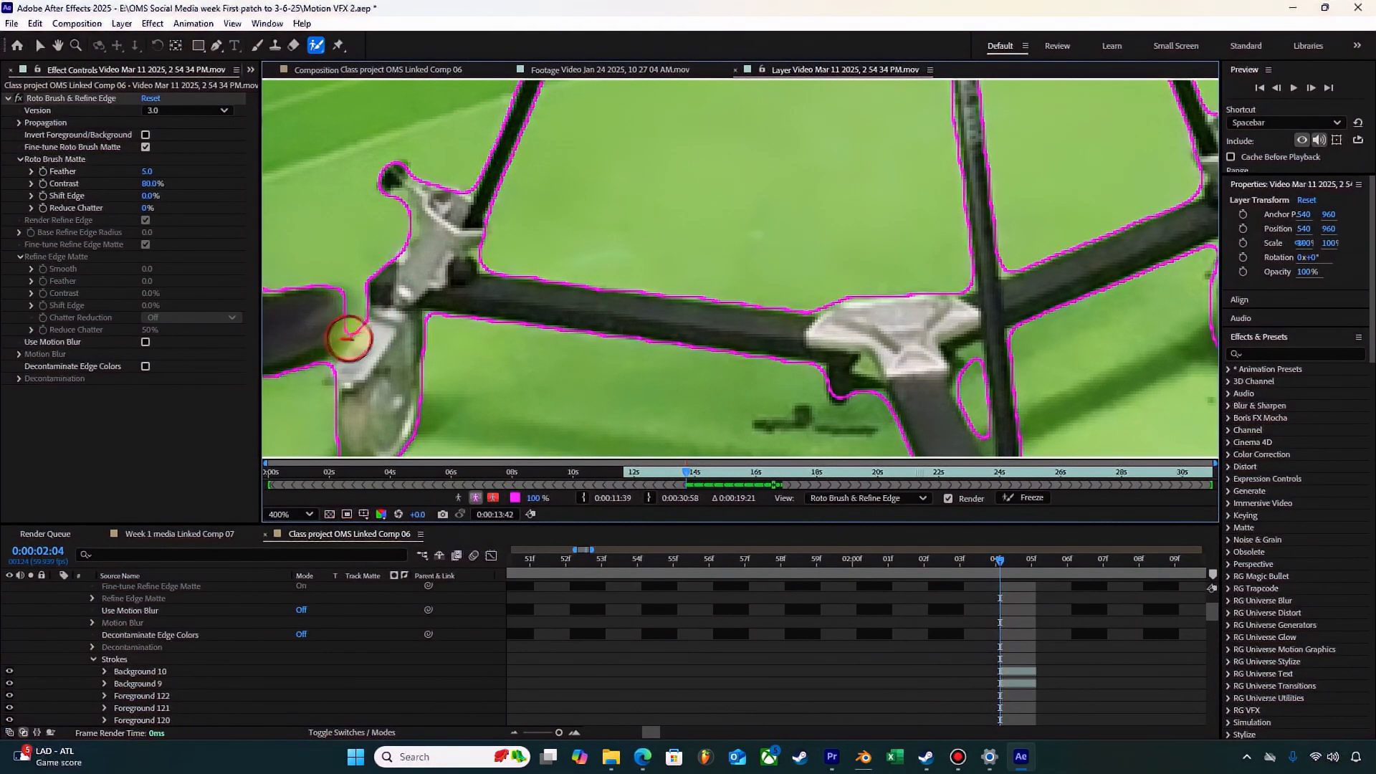
{"action": "left_click", "coordinate": [338, 346], "text": "alt"}
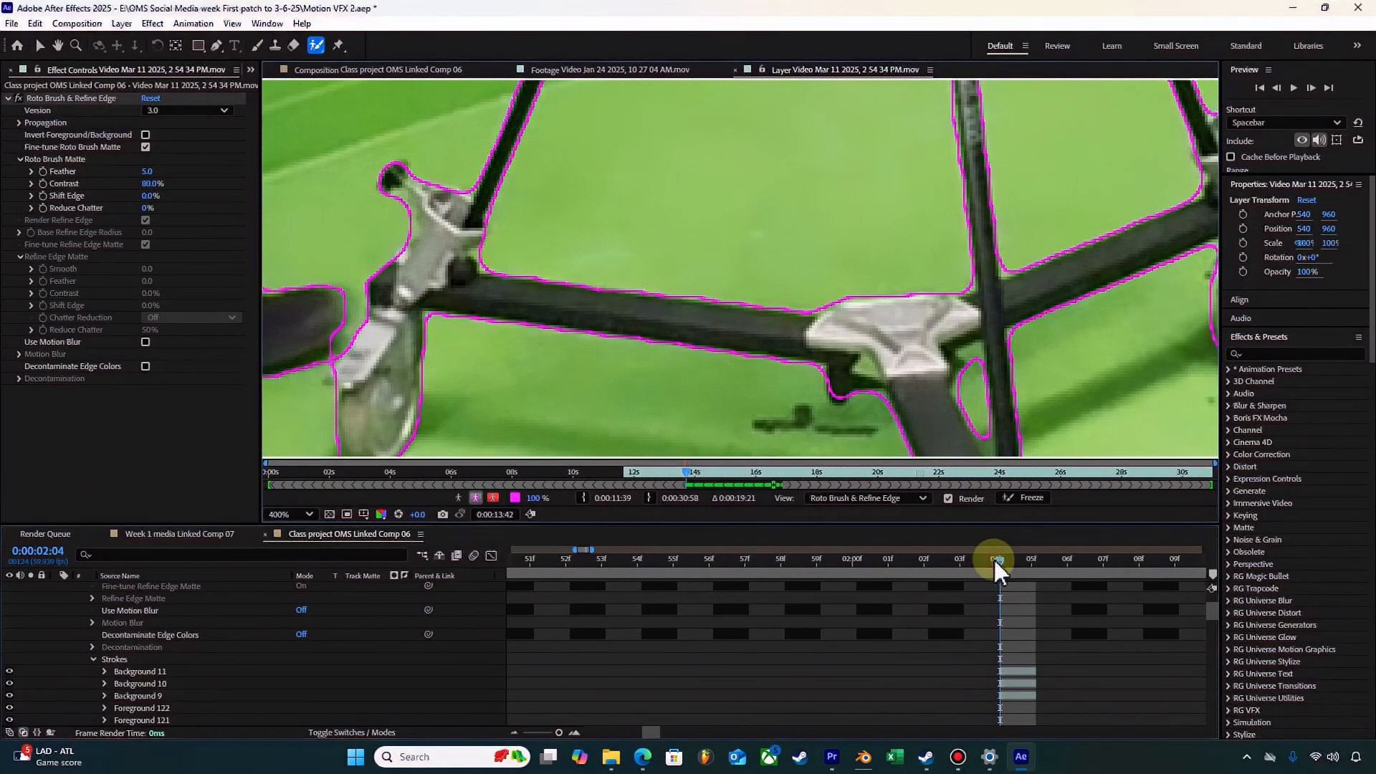
Step: Check the boundary around the rear shoe and dolly at composition time 0:00:02:05 and move to 0:00:01:53
{"action": "left_click_drag", "start_coordinate": [980, 561], "coordinate": [1027, 561]}
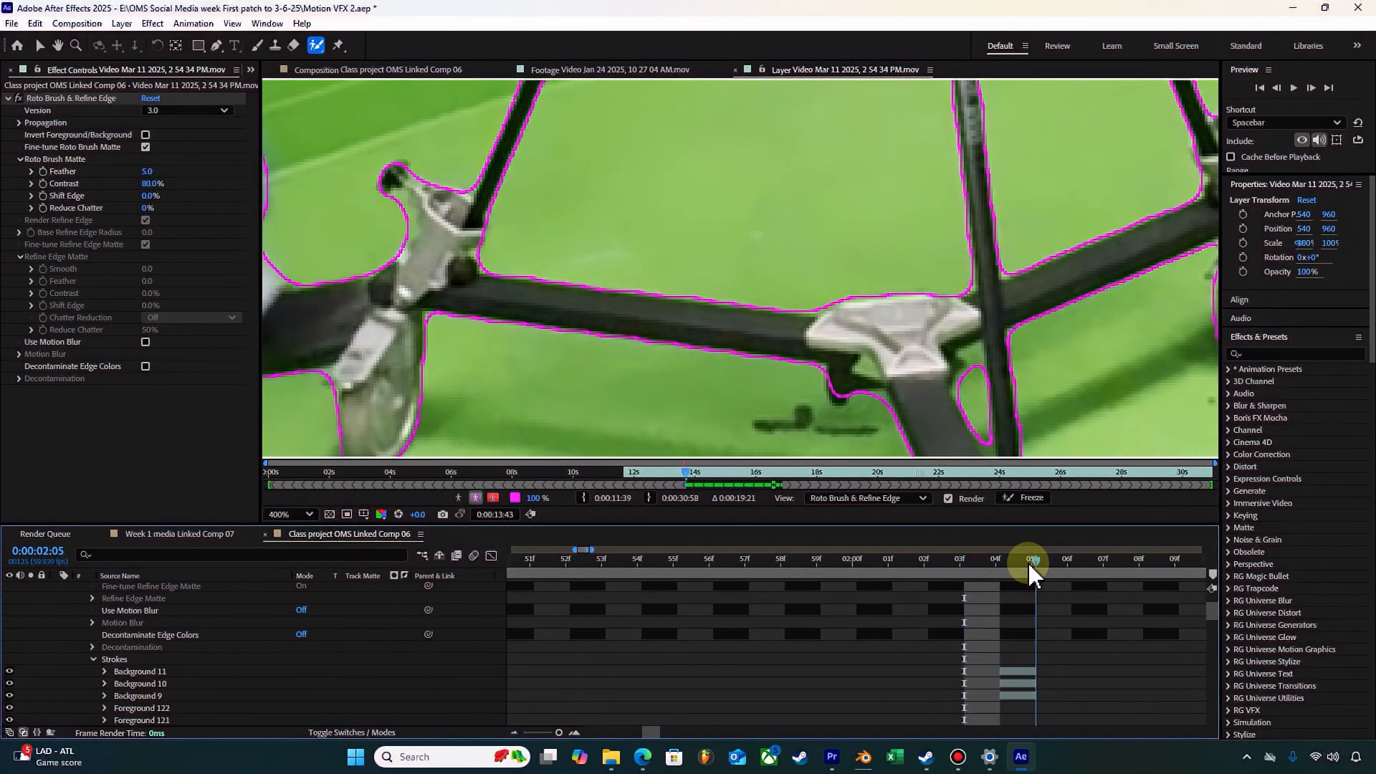
{"action": "scroll", "coordinate": [577, 266], "scroll_direction": "down", "scroll_amount": 2}
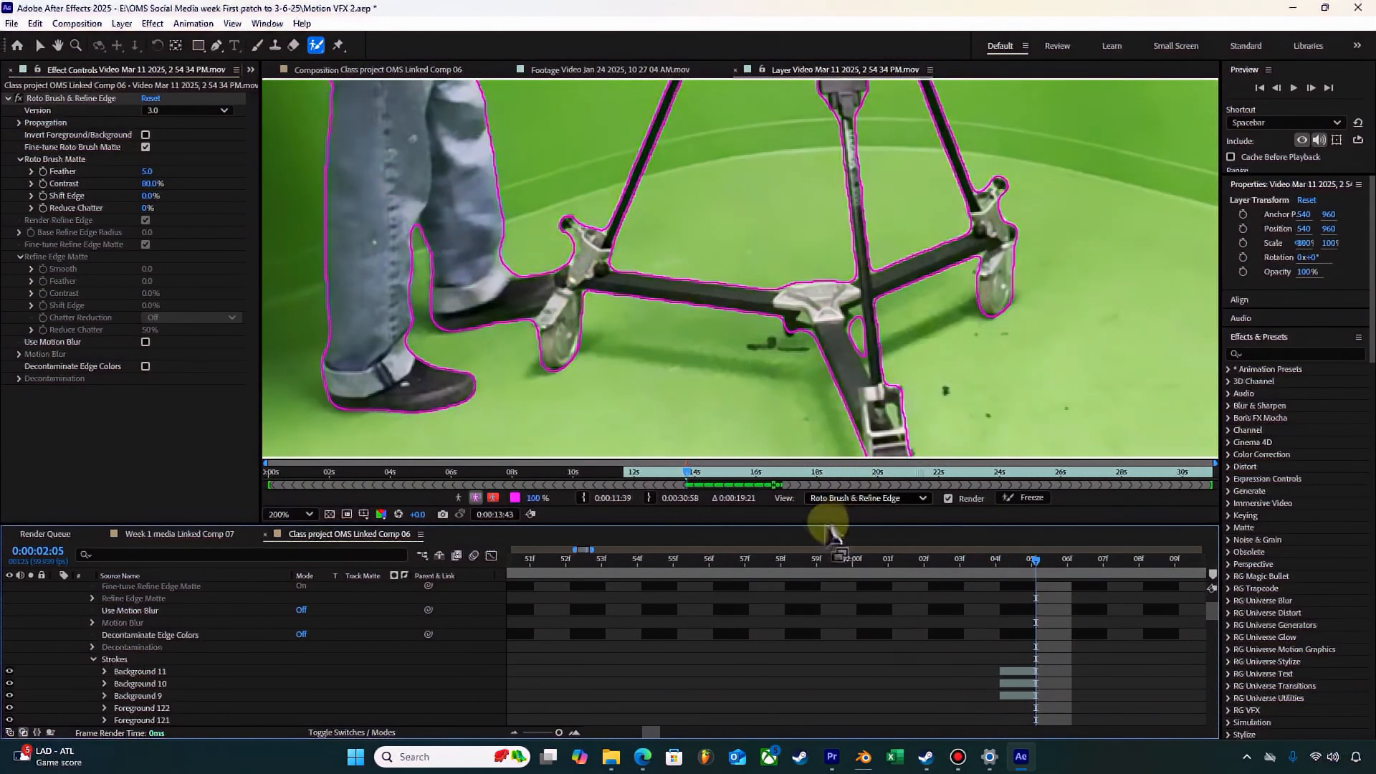
{"action": "scroll", "coordinate": [934, 581], "scroll_direction": "down", "scroll_amount": 4}
{"action": "scroll", "coordinate": [935, 584], "scroll_direction": "down", "scroll_amount": 15}
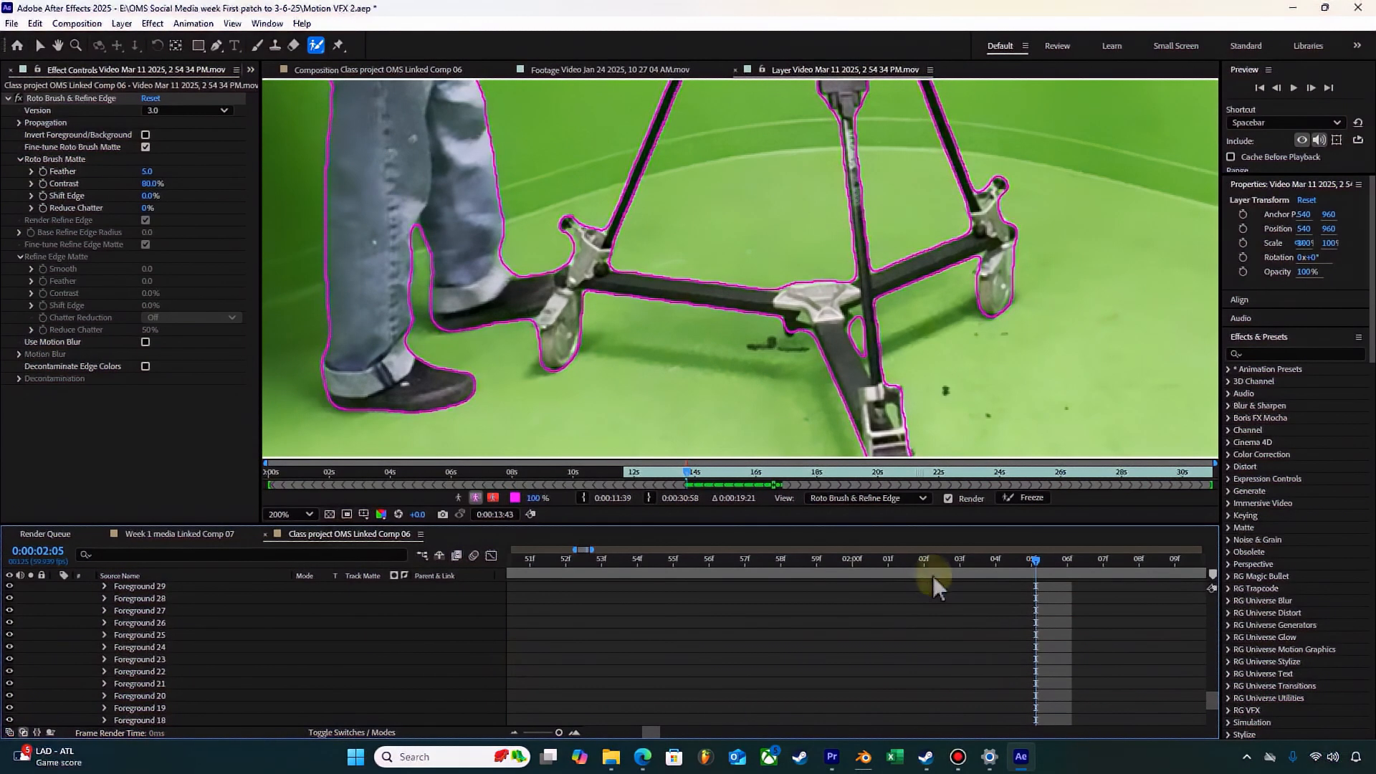
{"action": "scroll", "coordinate": [931, 575], "scroll_direction": "down", "scroll_amount": 1}
{"action": "left_click", "coordinate": [620, 564]}
{"action": "left_click", "coordinate": [542, 732]}
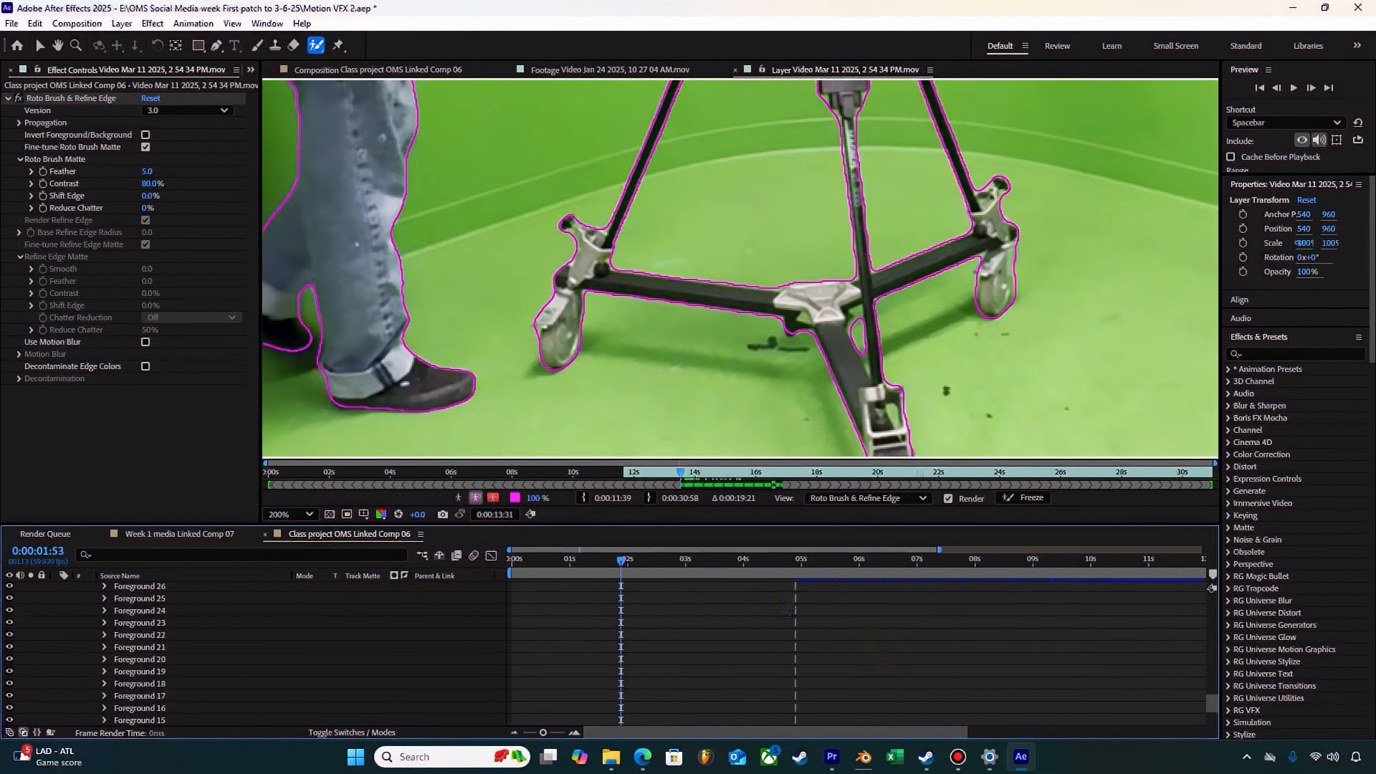
Step: Play back the boundary from 0:00:01:53 with the whole frame fitted in the viewer, and save the project
{"action": "scroll", "coordinate": [332, 665], "scroll_direction": "down", "scroll_amount": 5}
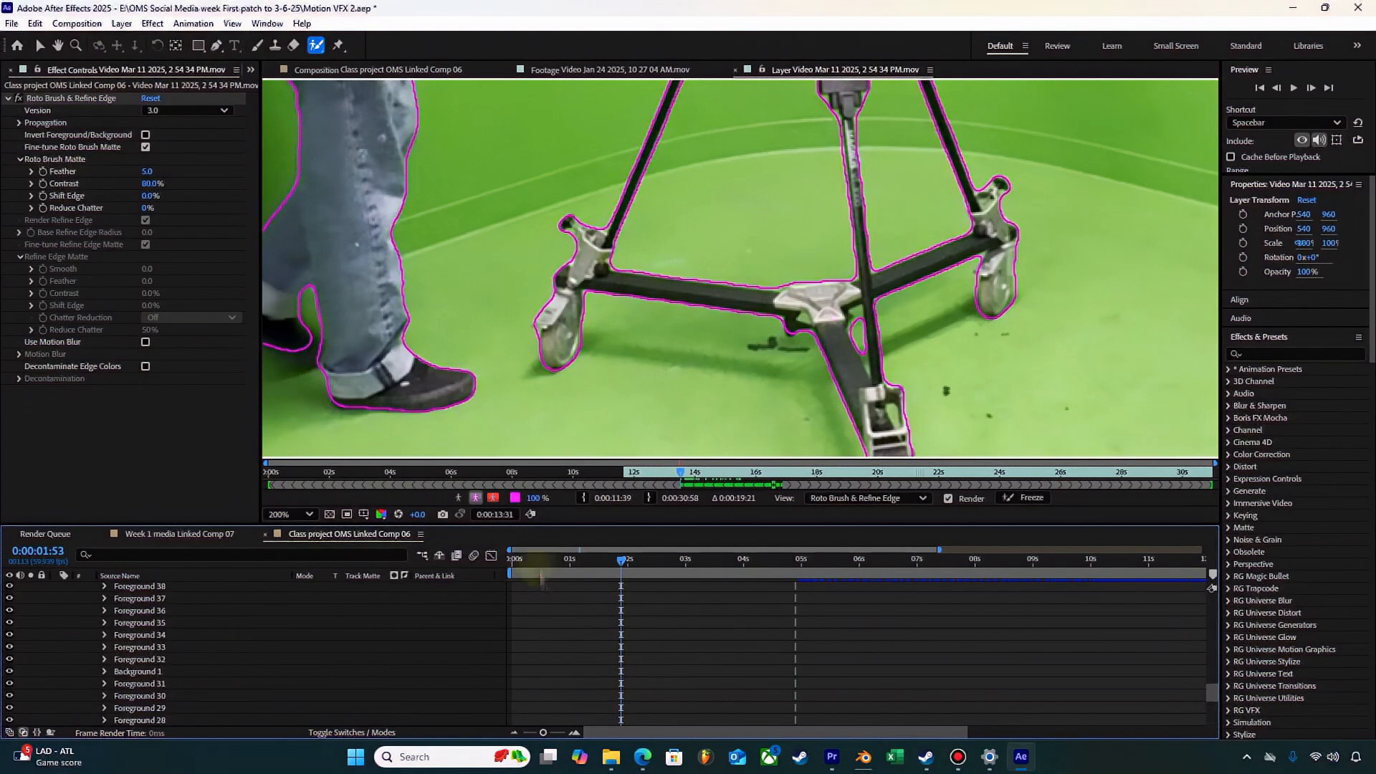
{"action": "scroll", "coordinate": [830, 269], "scroll_direction": "down", "scroll_amount": 2}
{"action": "scroll", "coordinate": [757, 305], "scroll_direction": "up", "scroll_amount": 2}
{"action": "key", "text": "space"}
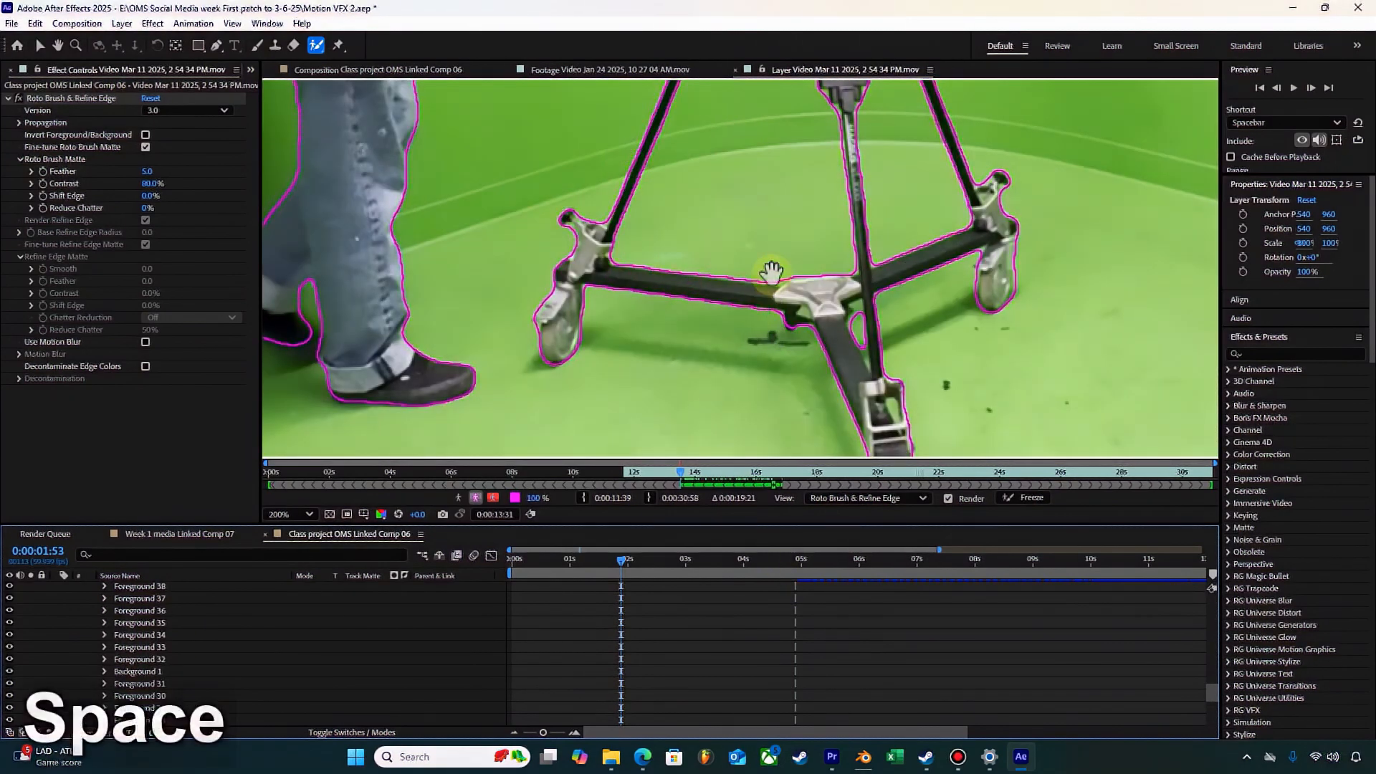
{"action": "scroll", "coordinate": [771, 270], "scroll_direction": "down", "scroll_amount": 2}
{"action": "left_click", "coordinate": [306, 513]}
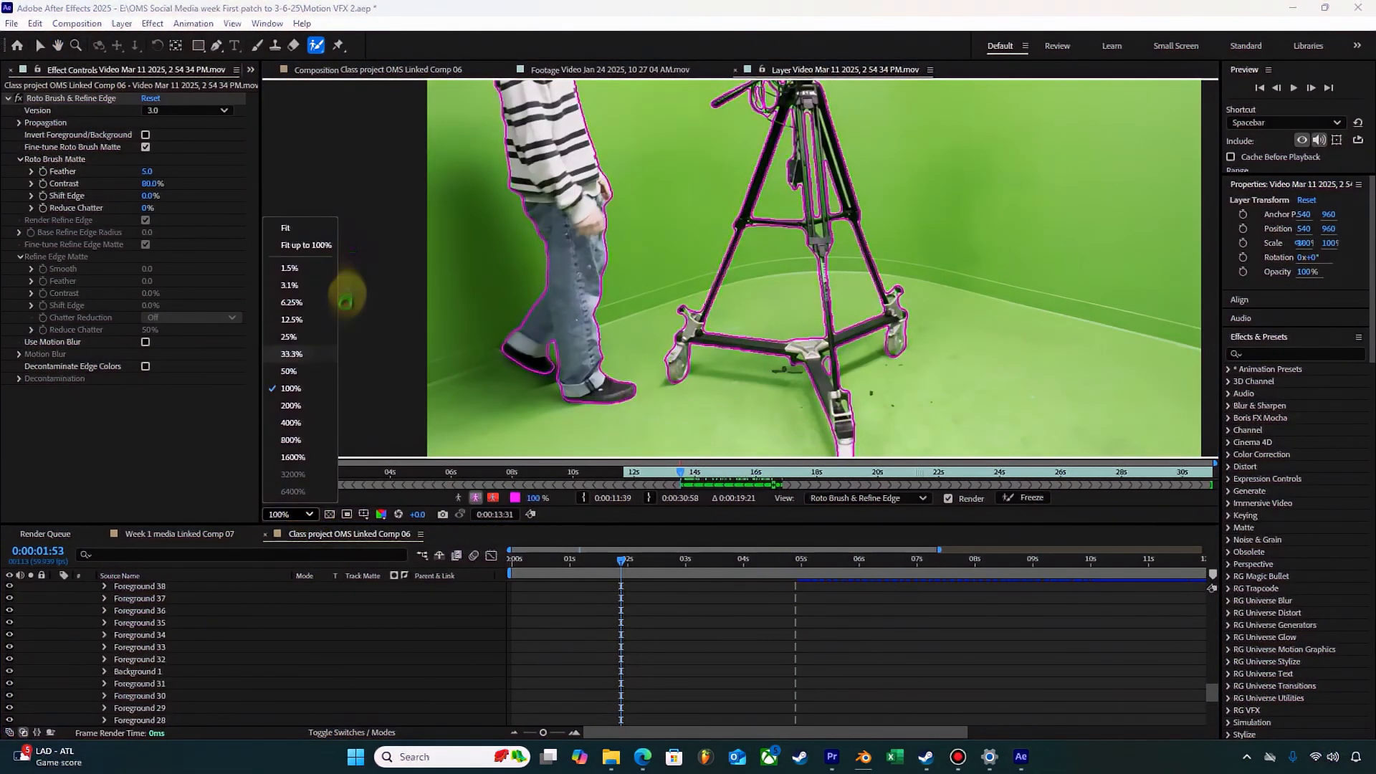
{"action": "left_click", "coordinate": [309, 230]}
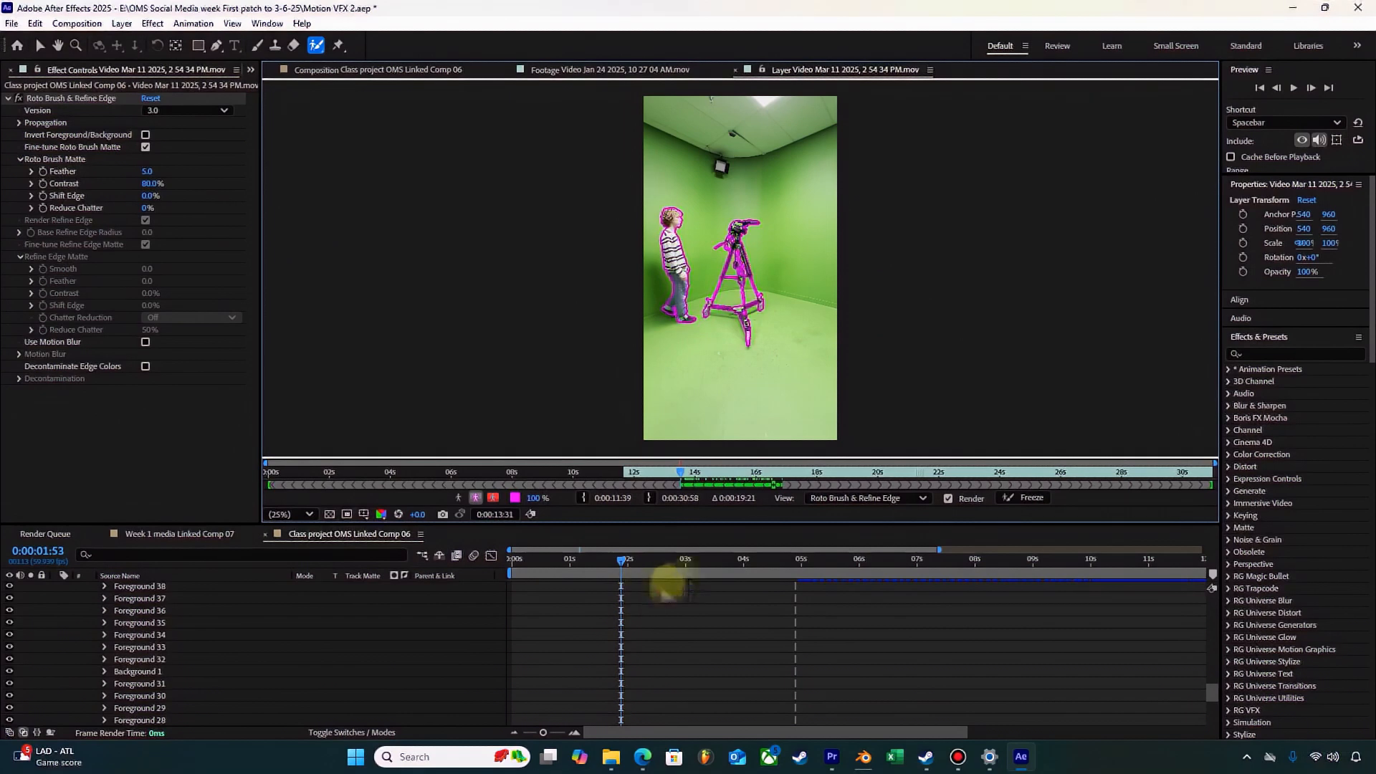
{"action": "key", "text": "space"}
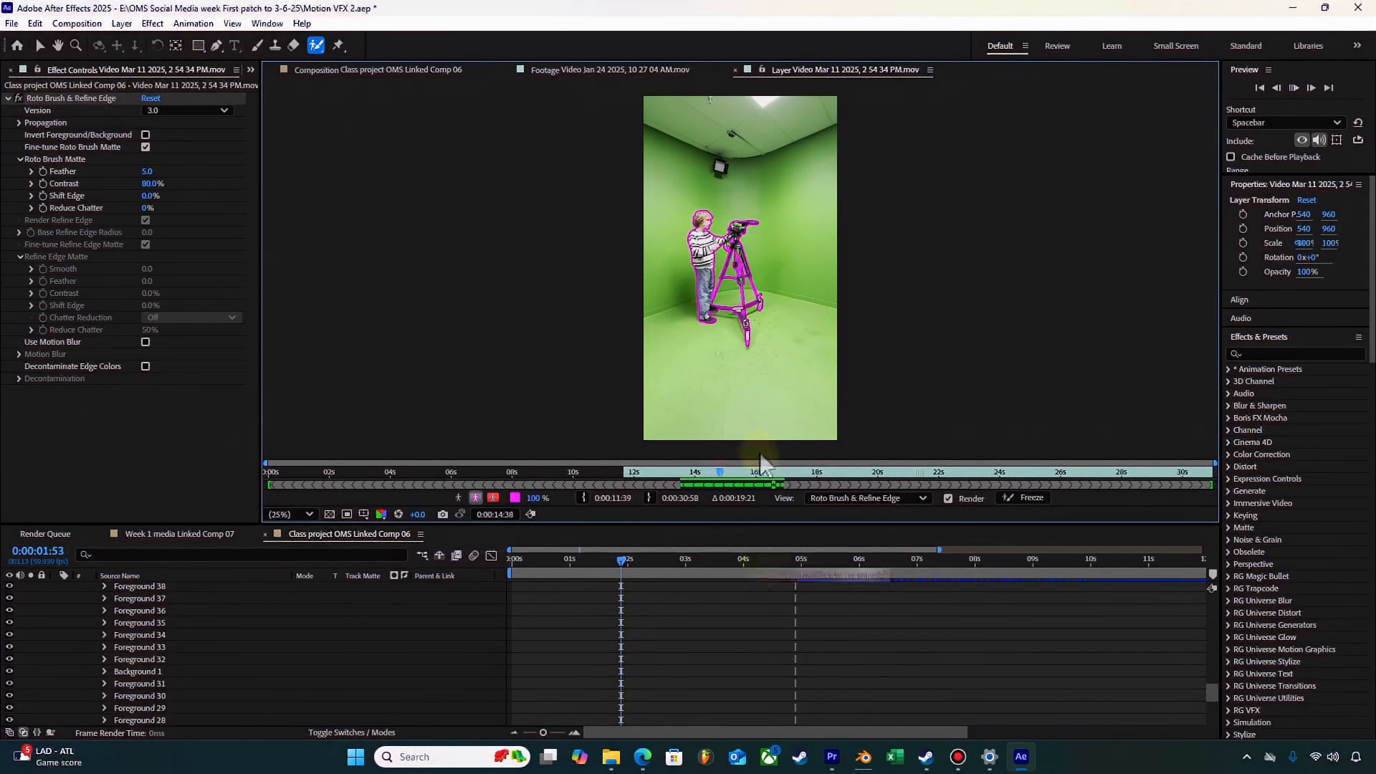
{"action": "key", "text": "space"}
{"action": "key", "text": "ctrl+s"}
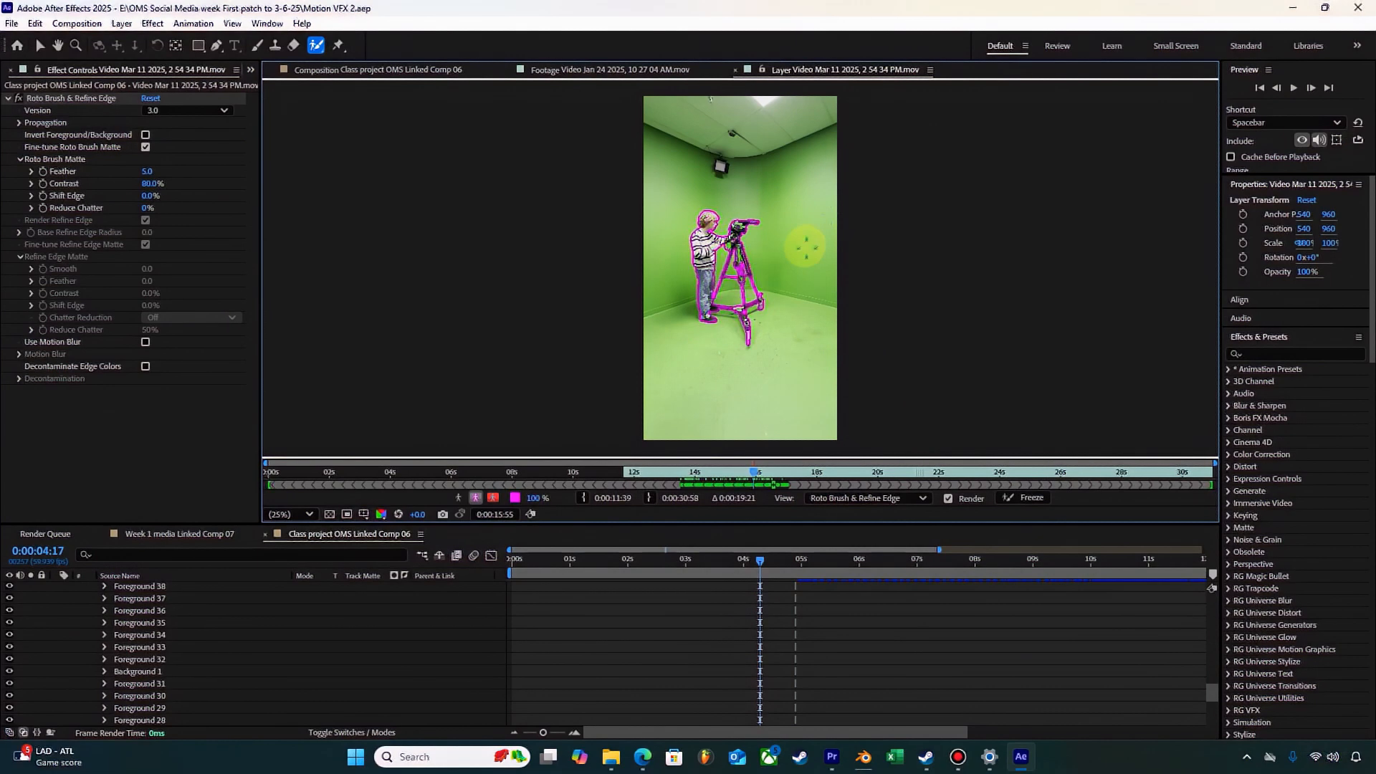
Step: Examine the cut-out person, camera and tripod in the composition at 0:00:04:17
{"action": "scroll", "coordinate": [717, 209], "scroll_direction": "up", "scroll_amount": 3}
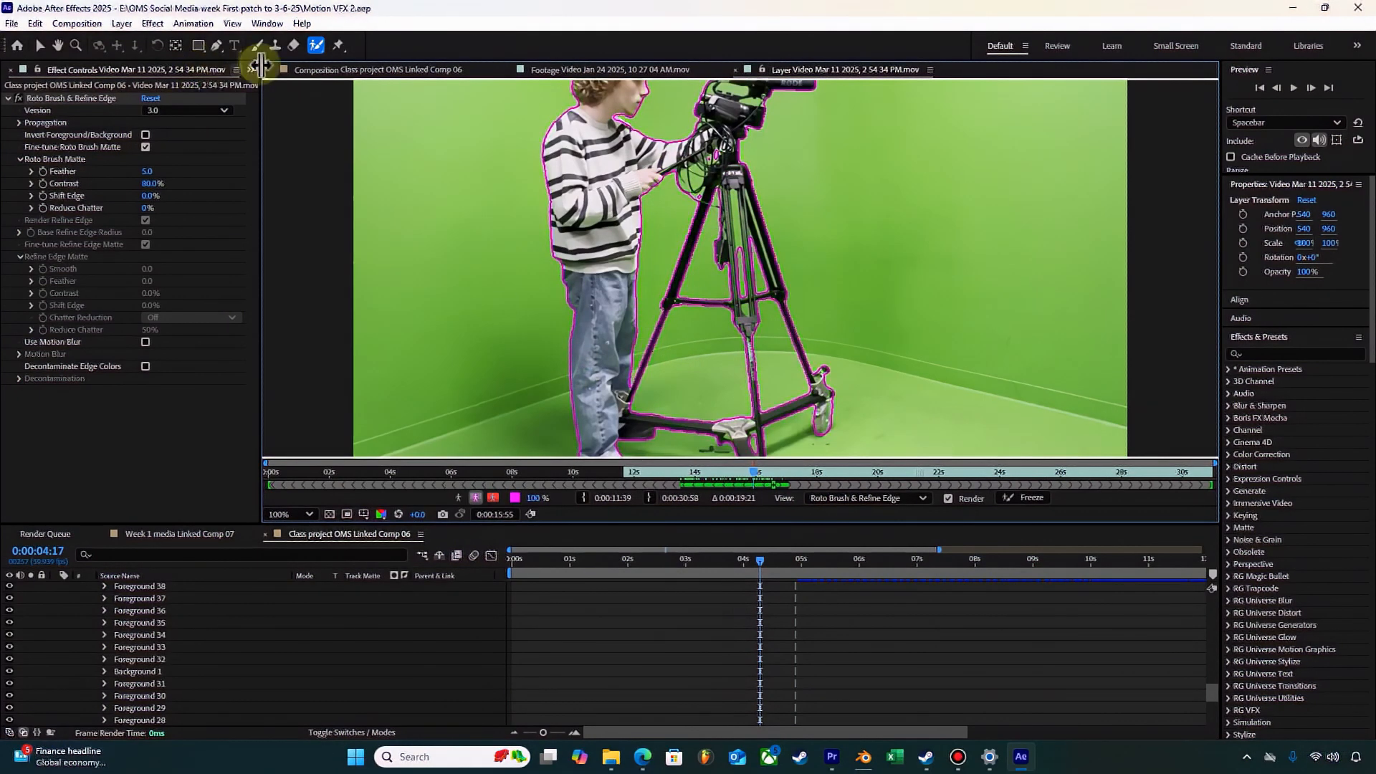
{"action": "left_click", "coordinate": [391, 69]}
{"action": "scroll", "coordinate": [797, 286], "scroll_direction": "up", "scroll_amount": 4}
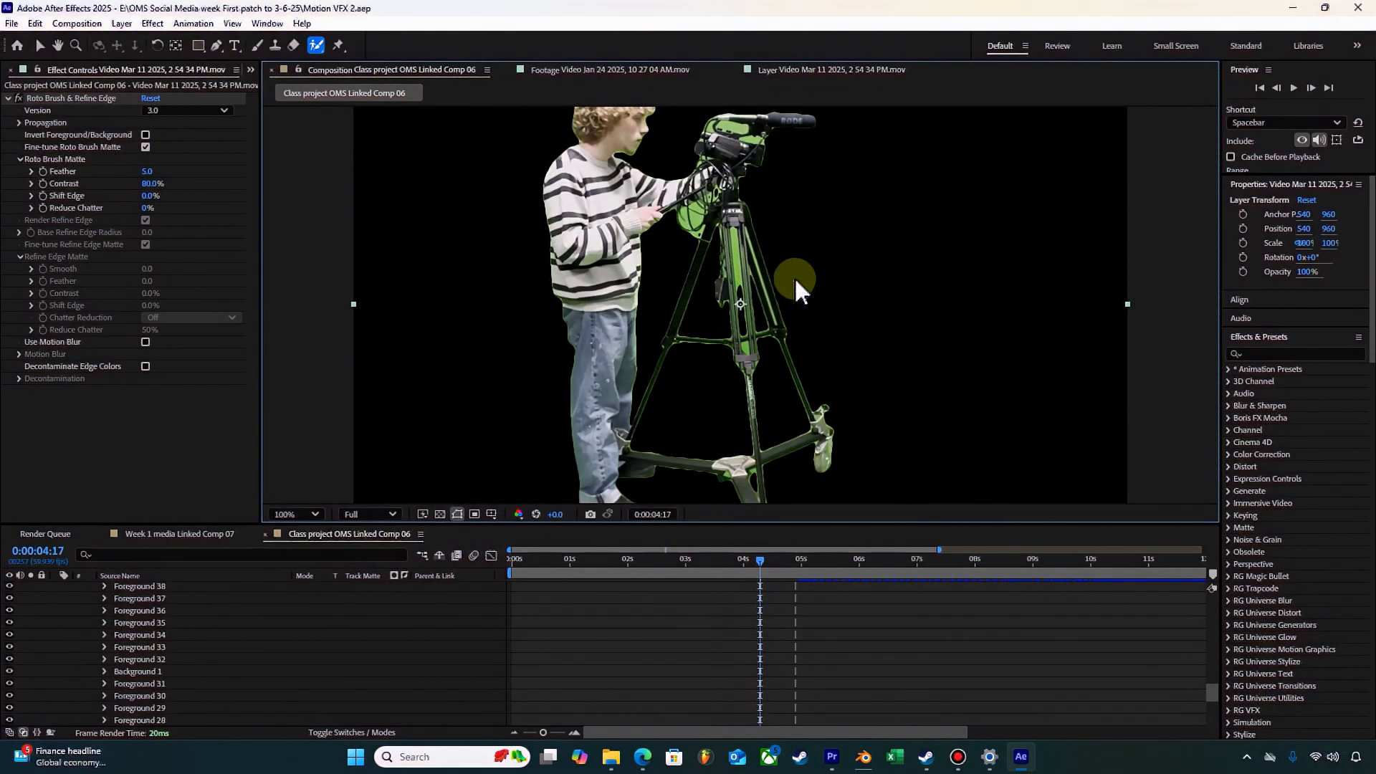
{"action": "scroll", "coordinate": [642, 380], "scroll_direction": "down", "scroll_amount": 2}
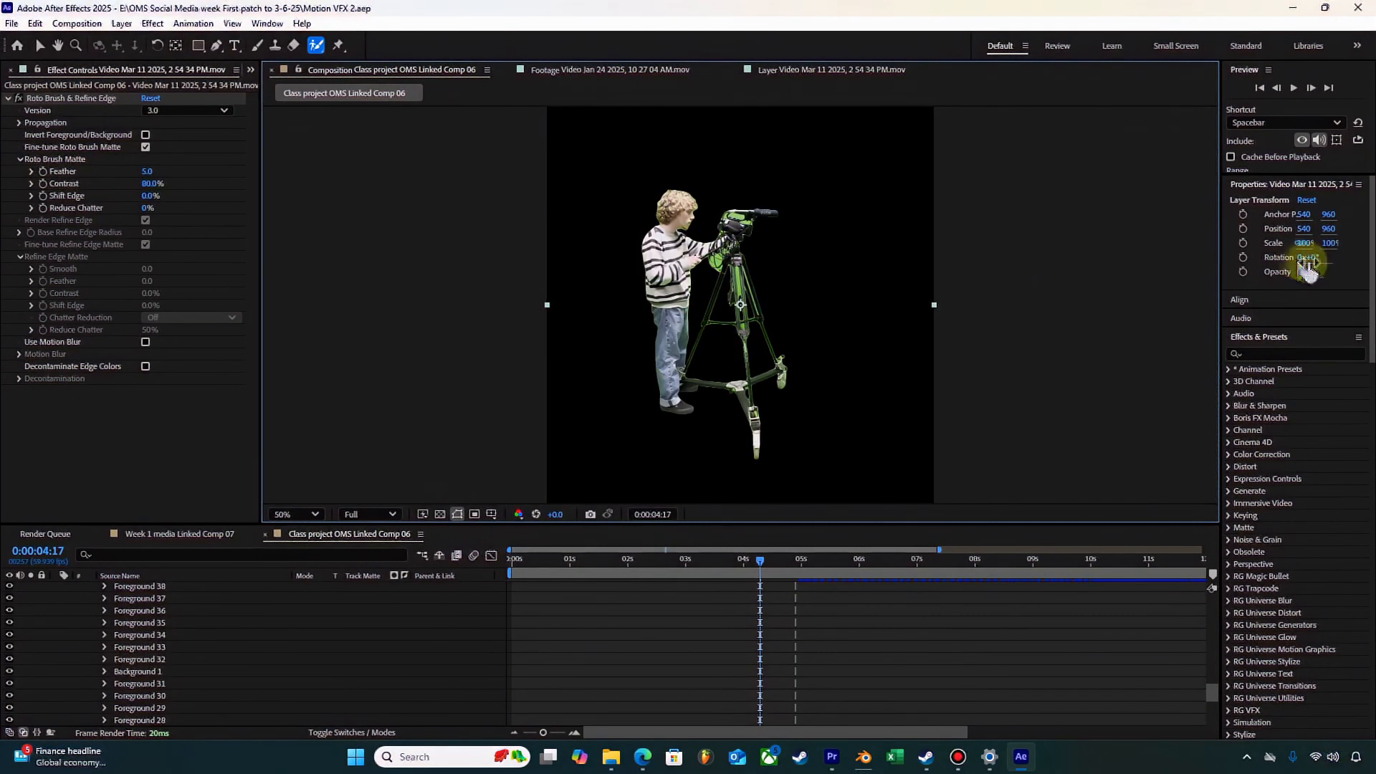
Step: Apply Keylight (1.2) to the video layer and sample the leftover green beneath the camera as its Screen Colour
{"action": "left_click", "coordinate": [1277, 354]}
{"action": "type", "text": "key"}
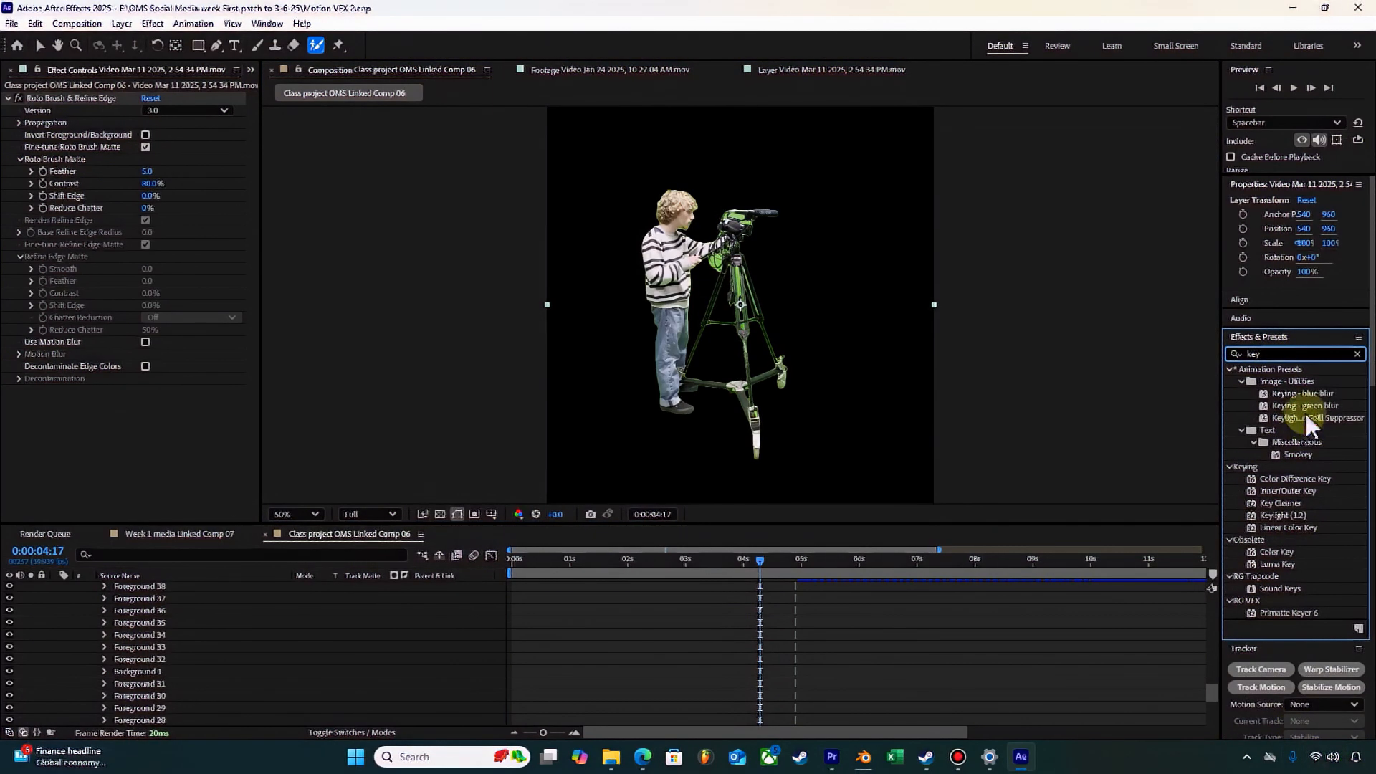
{"action": "left_click_drag", "start_coordinate": [713, 659], "coordinate": [801, 368]}
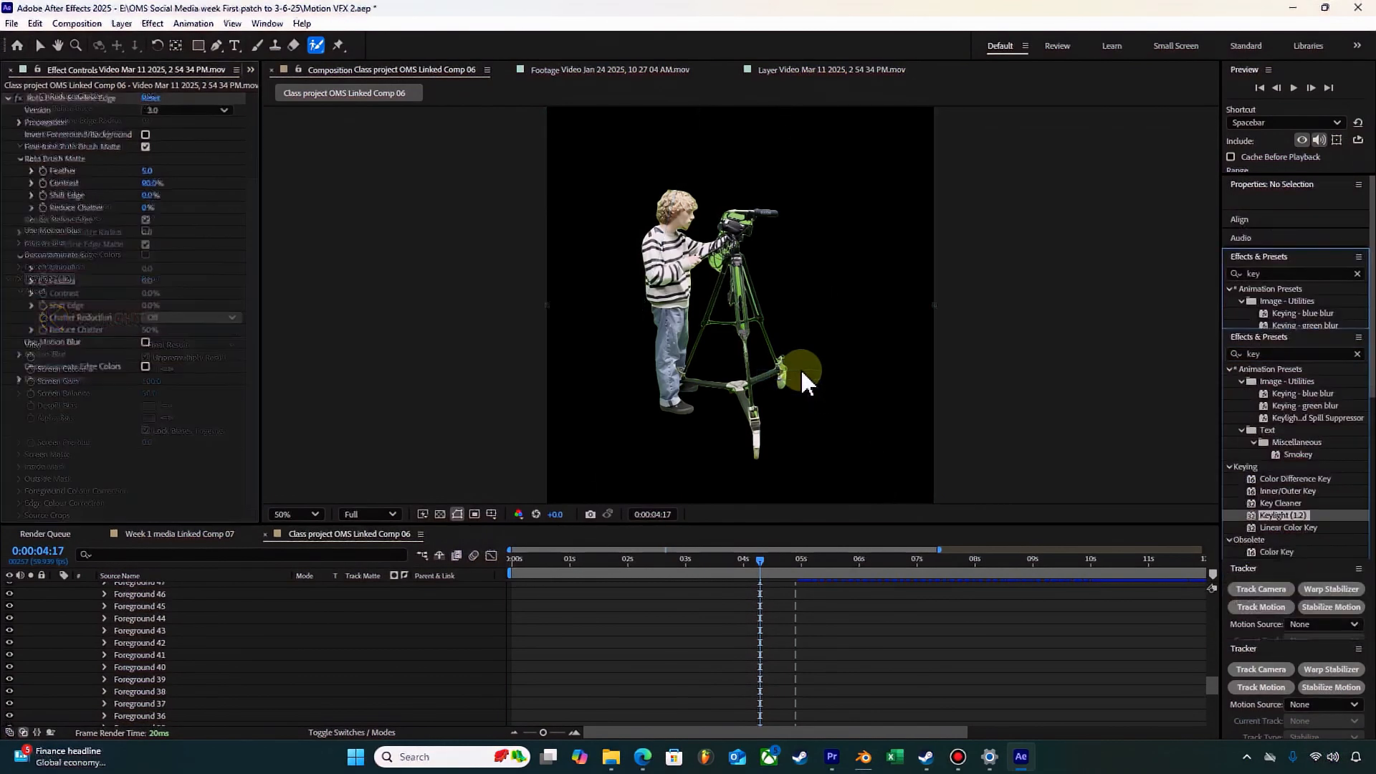
{"action": "left_click", "coordinate": [170, 368]}
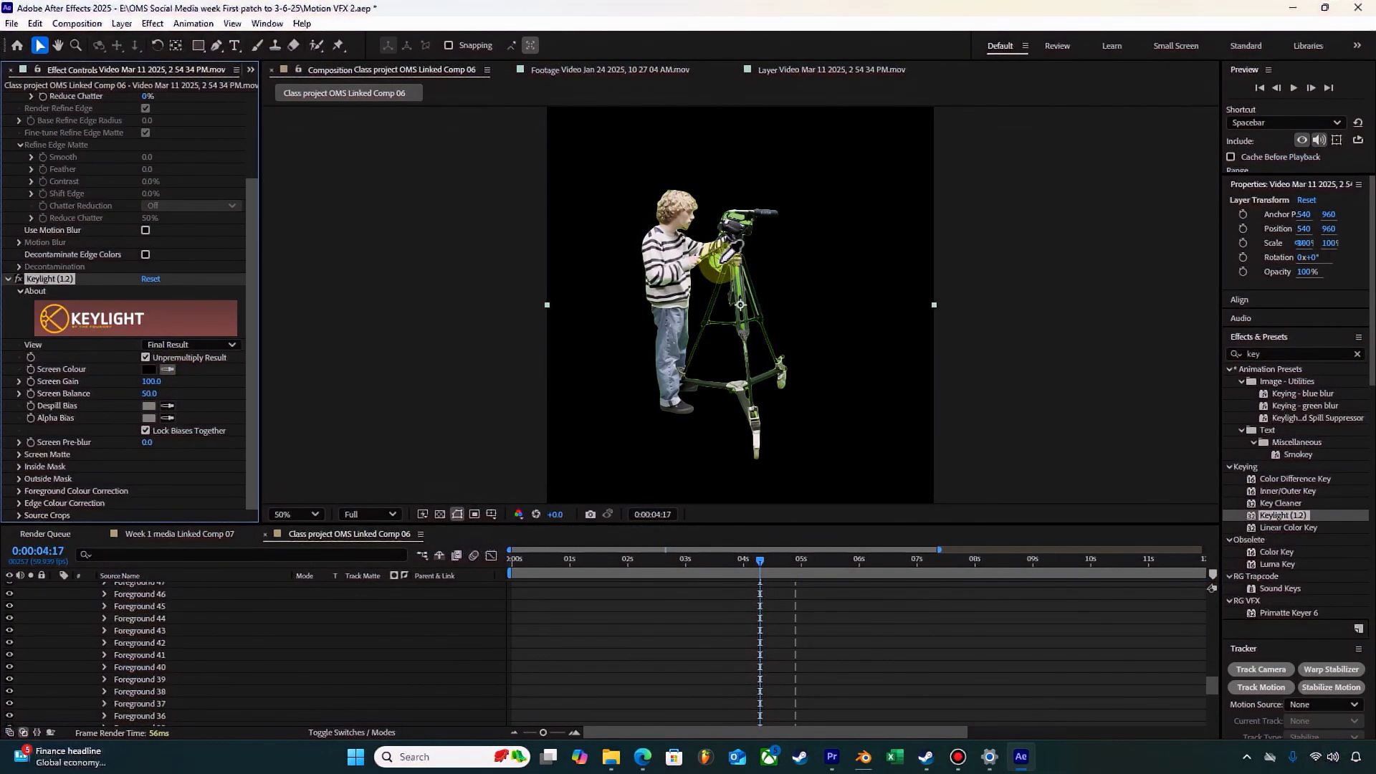
{"action": "left_click", "coordinate": [720, 261]}
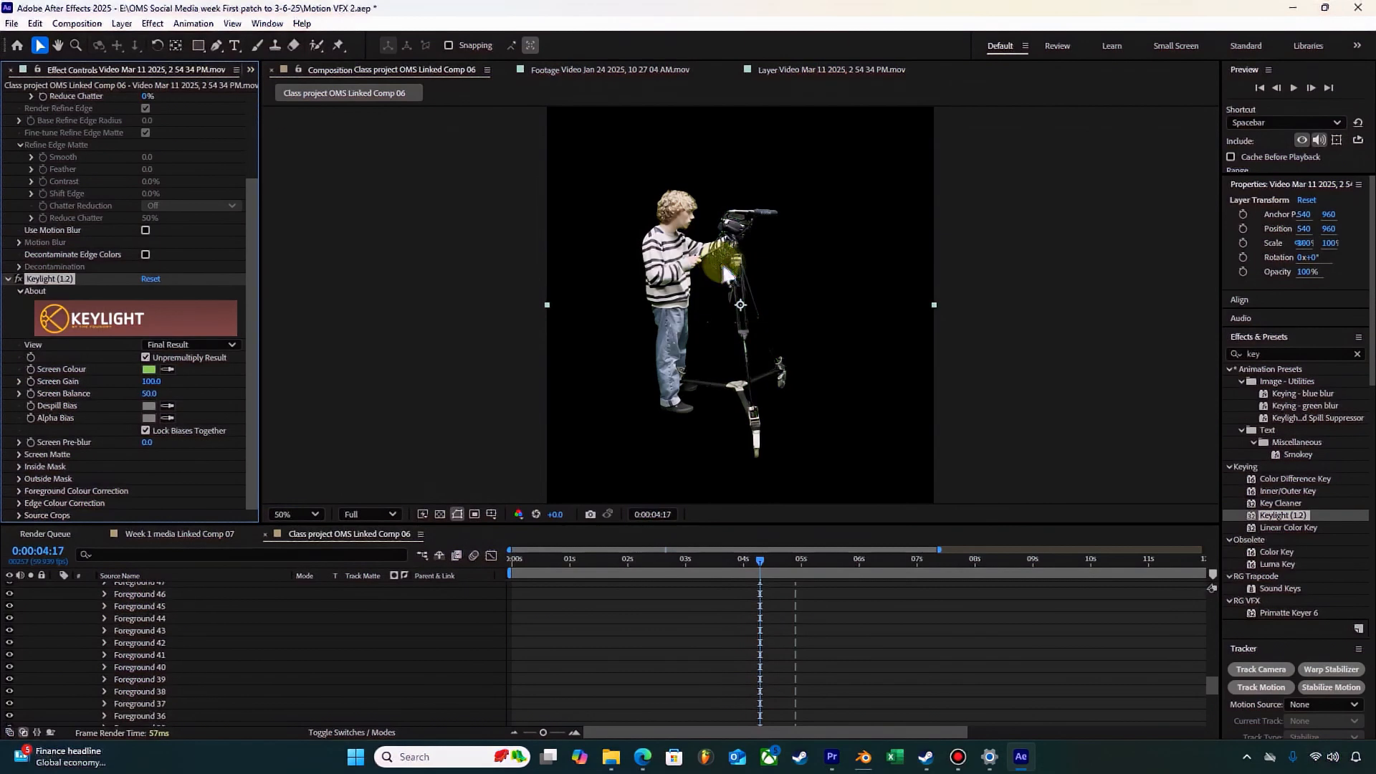
{"action": "key", "text": "period"}
{"action": "key", "text": "comma"}
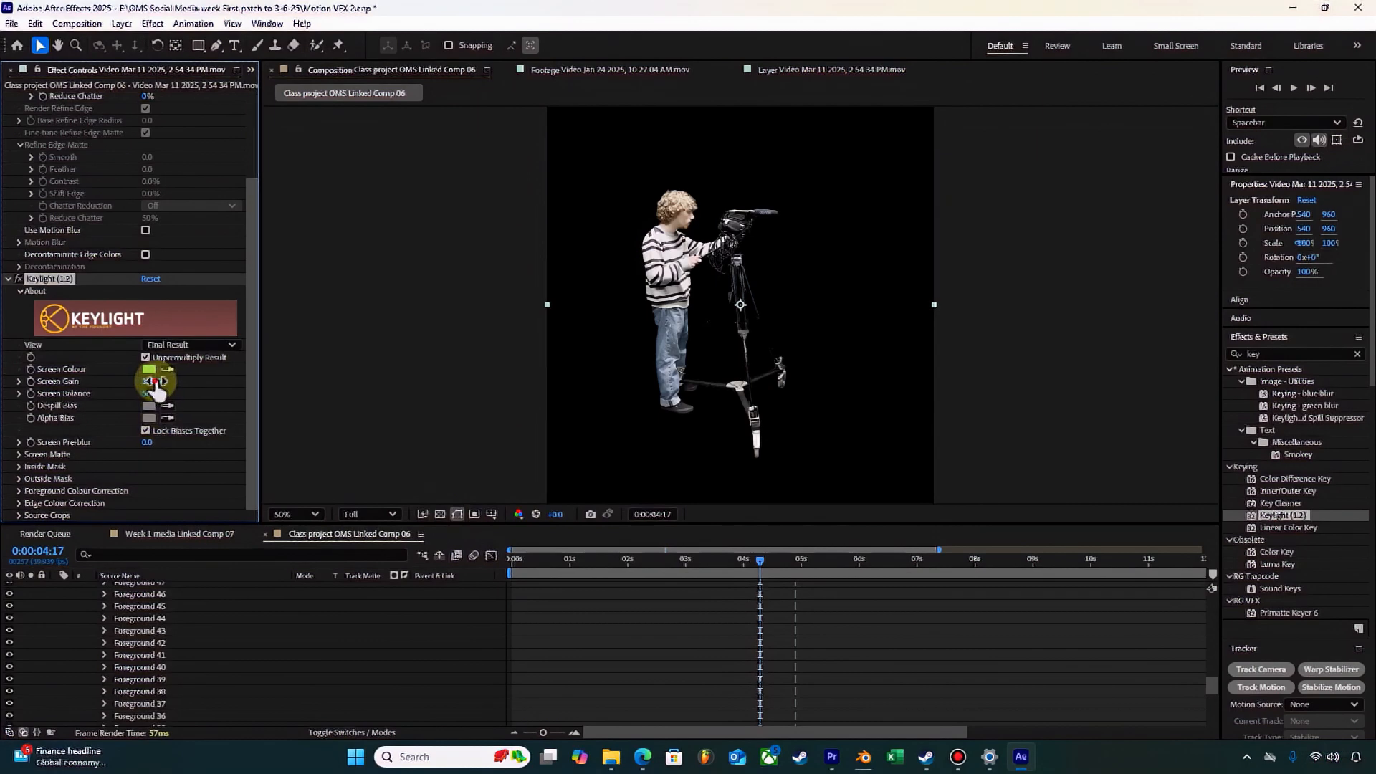
Step: Set Clip Black in Keylight's Screen Matte to 37 and check the cut-out at 0:00:01:05
{"action": "left_click", "coordinate": [21, 467]}
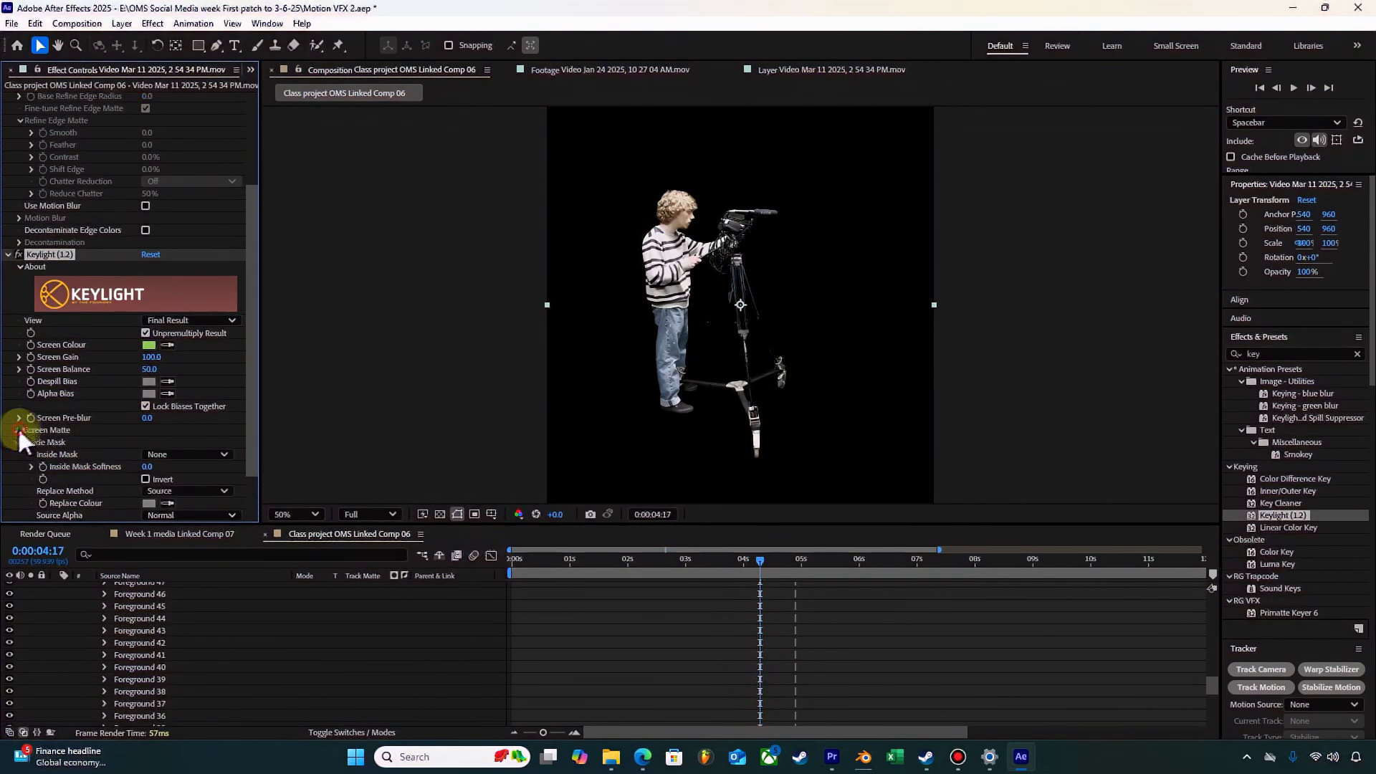
{"action": "left_click", "coordinate": [20, 431]}
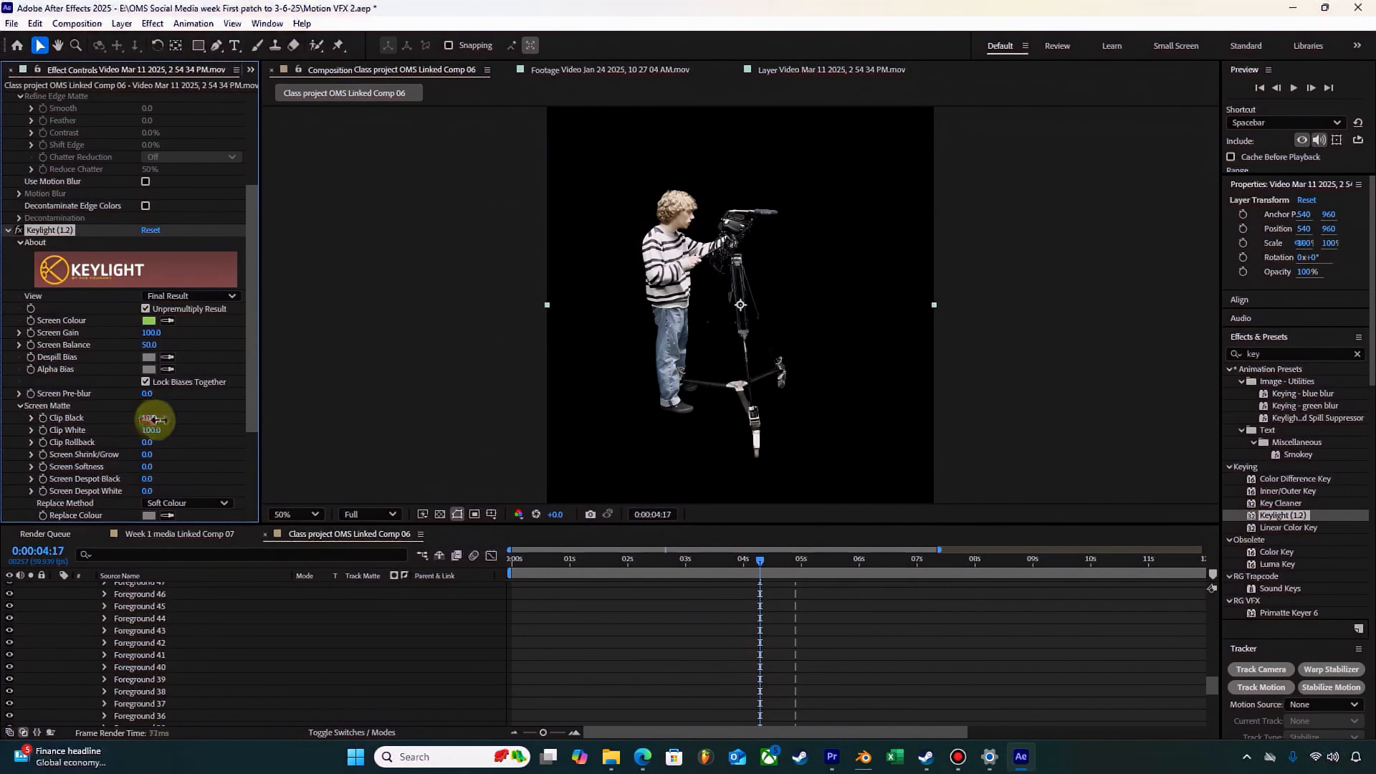
{"action": "left_click_drag", "start_coordinate": [172, 417], "coordinate": [123, 406]}
{"action": "scroll", "coordinate": [754, 251], "scroll_direction": "up", "scroll_amount": 2}
{"action": "scroll", "coordinate": [755, 260], "scroll_direction": "down", "scroll_amount": 1}
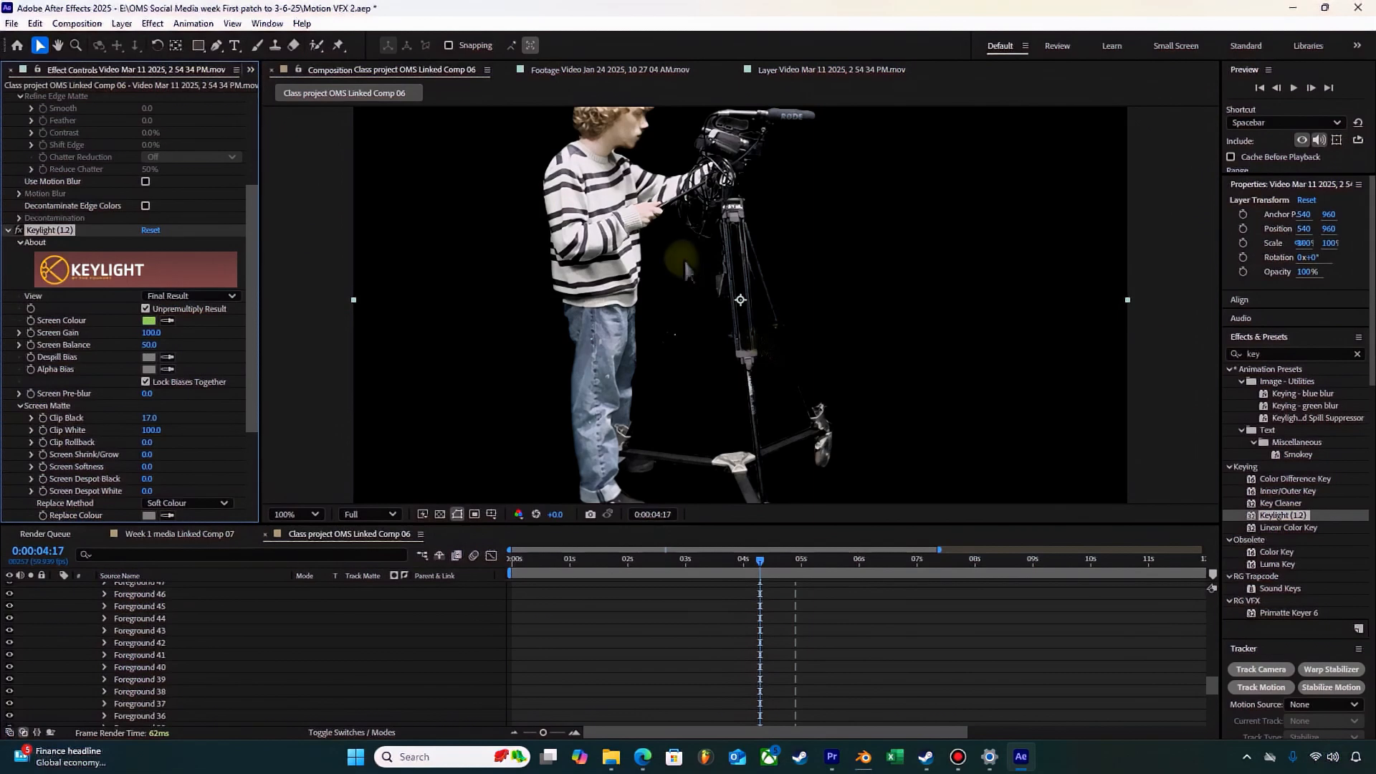
{"action": "scroll", "coordinate": [789, 398], "scroll_direction": "down", "scroll_amount": 1}
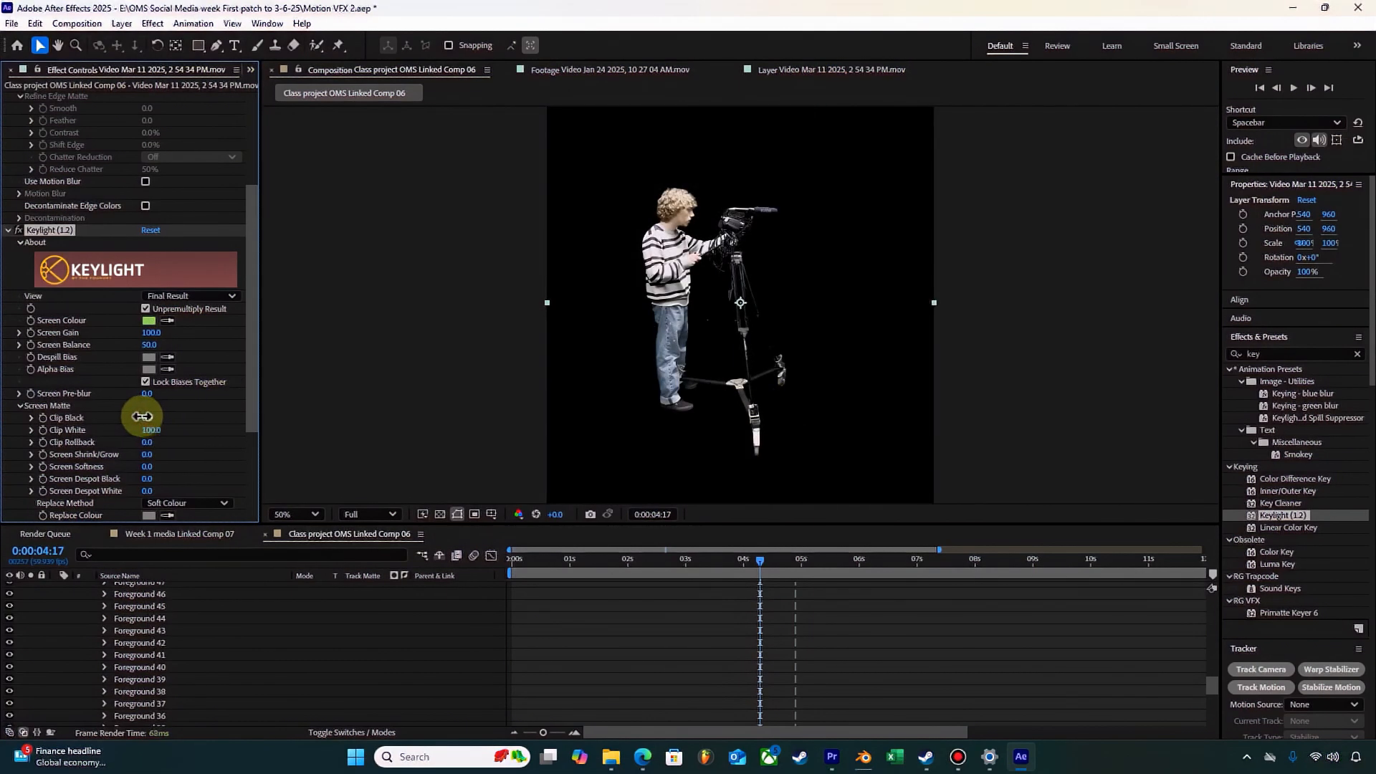
{"action": "left_click_drag", "start_coordinate": [141, 417], "coordinate": [155, 416]}
{"action": "left_click_drag", "start_coordinate": [758, 560], "coordinate": [575, 559]}
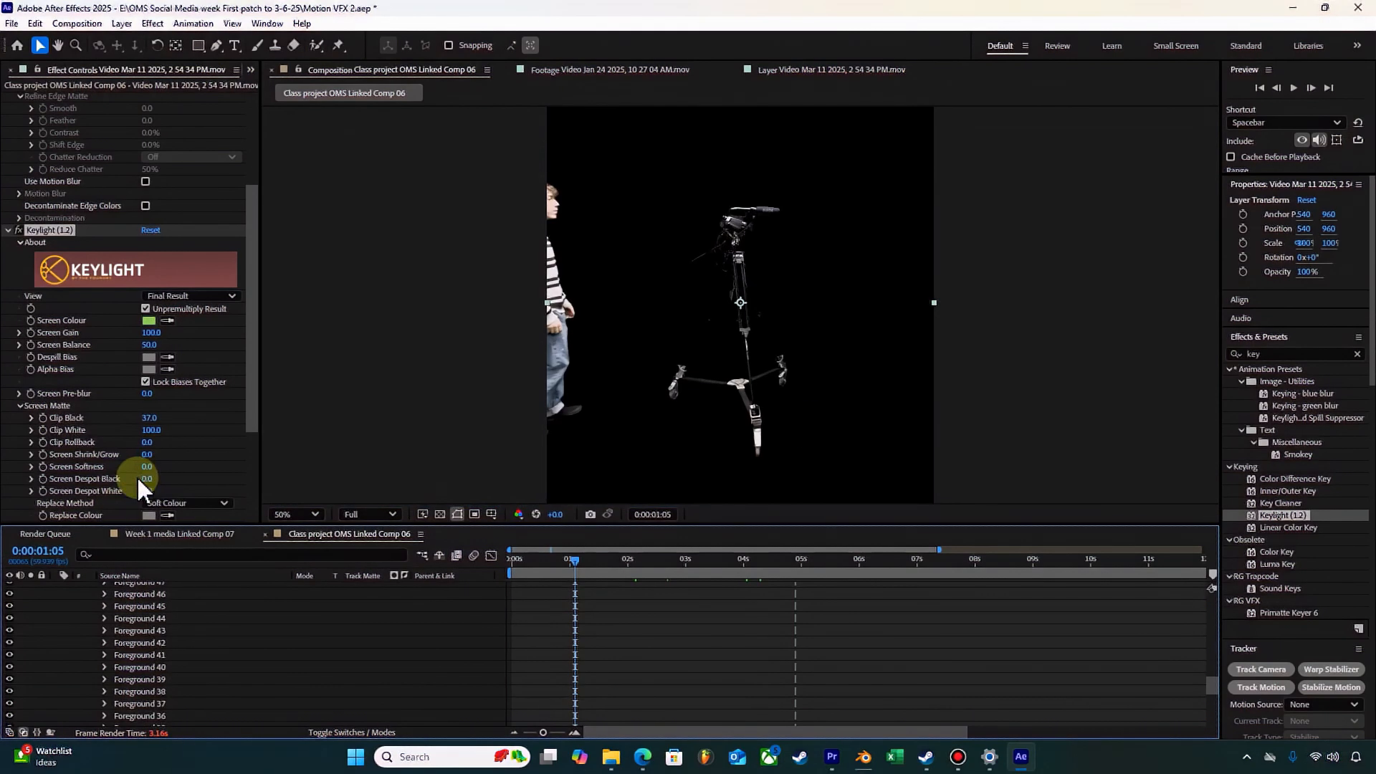
Step: Invert the foreground and background of the video layer's Roto Brush & Refine Edge effect
{"action": "left_click", "coordinate": [8, 231]}
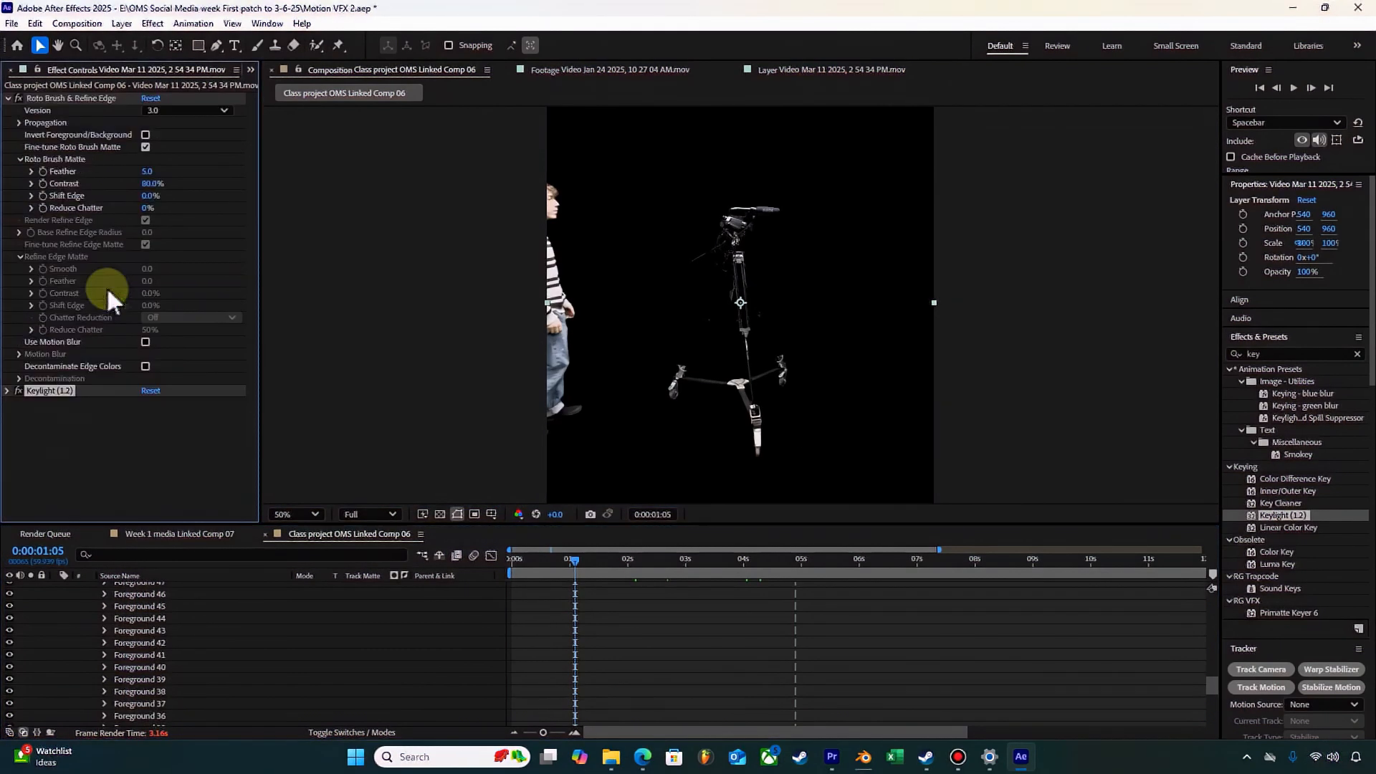
{"action": "scroll", "coordinate": [151, 616], "scroll_direction": "up", "scroll_amount": 10}
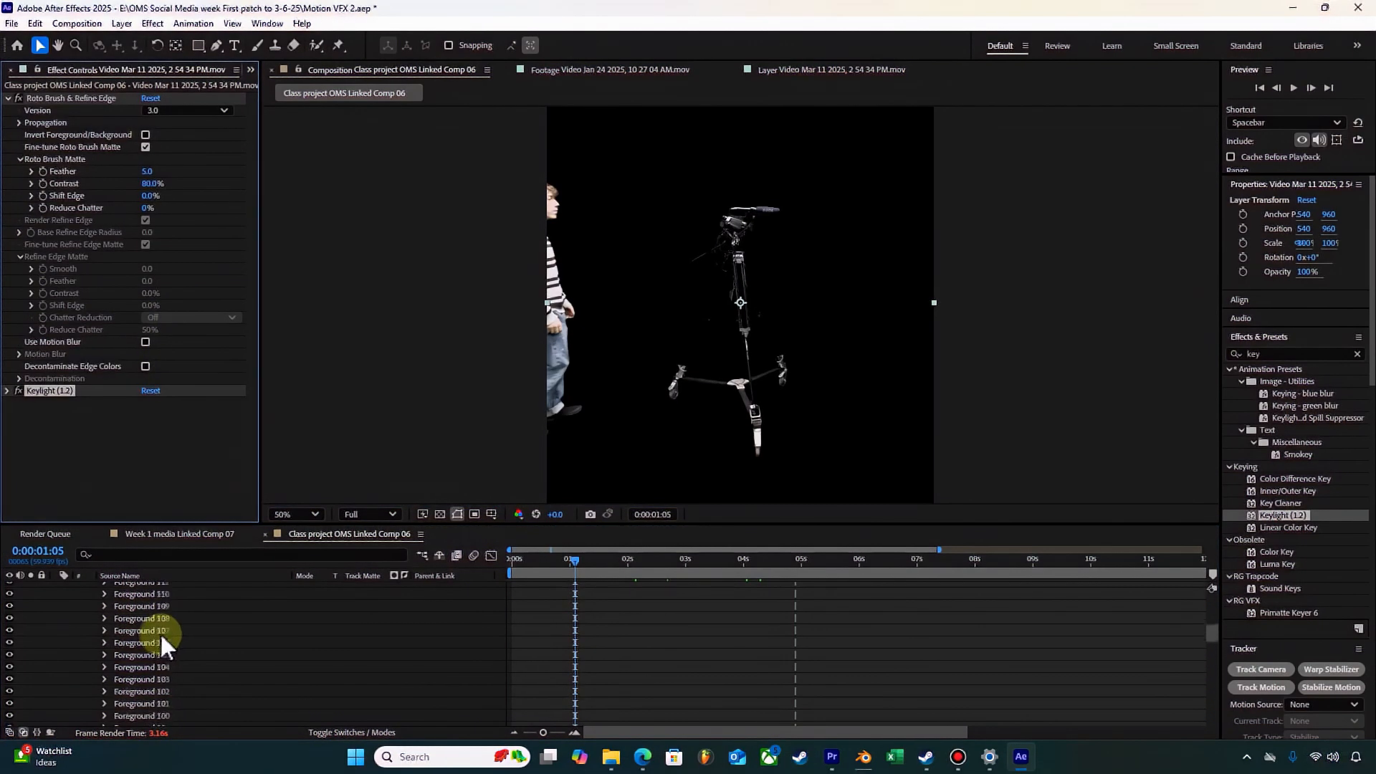
{"action": "scroll", "coordinate": [134, 610], "scroll_direction": "up", "scroll_amount": 10}
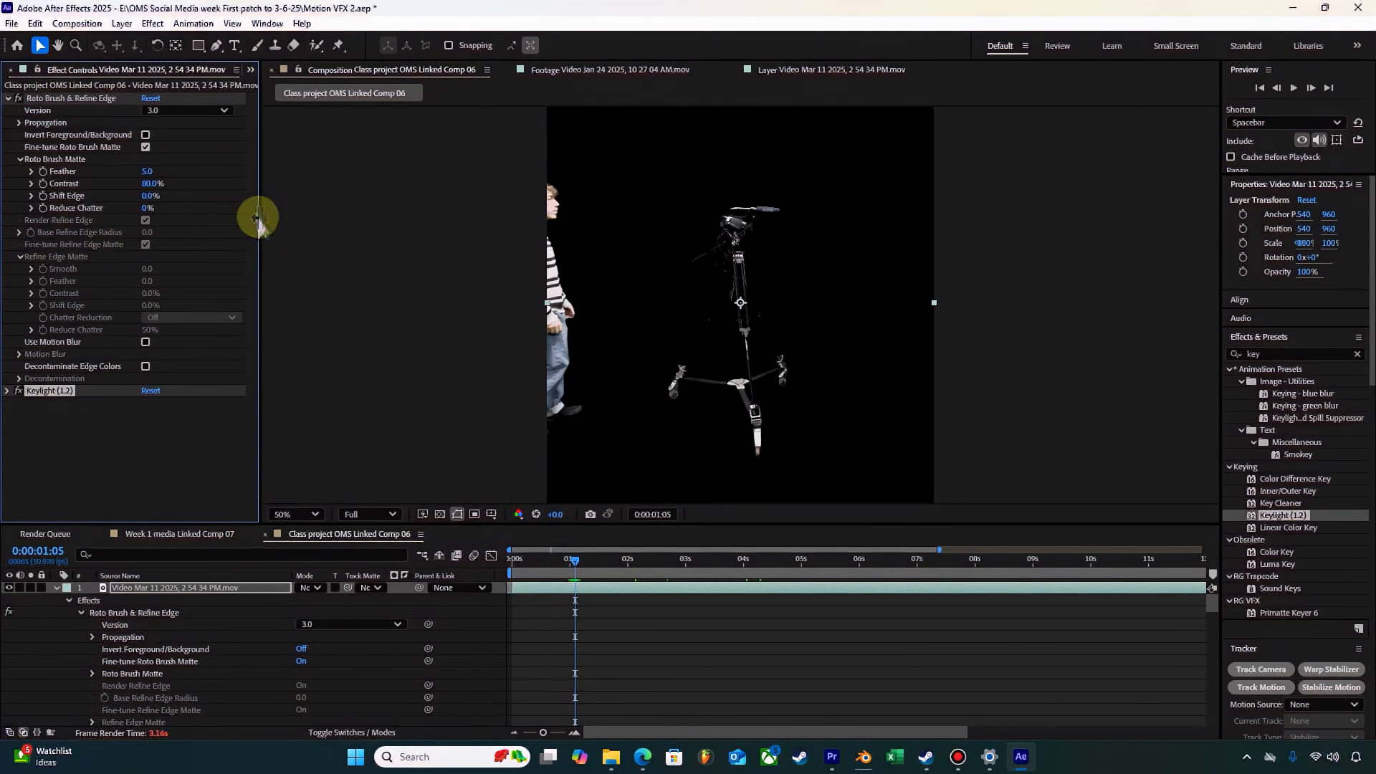
{"action": "left_click_drag", "start_coordinate": [300, 215], "coordinate": [377, 212]}
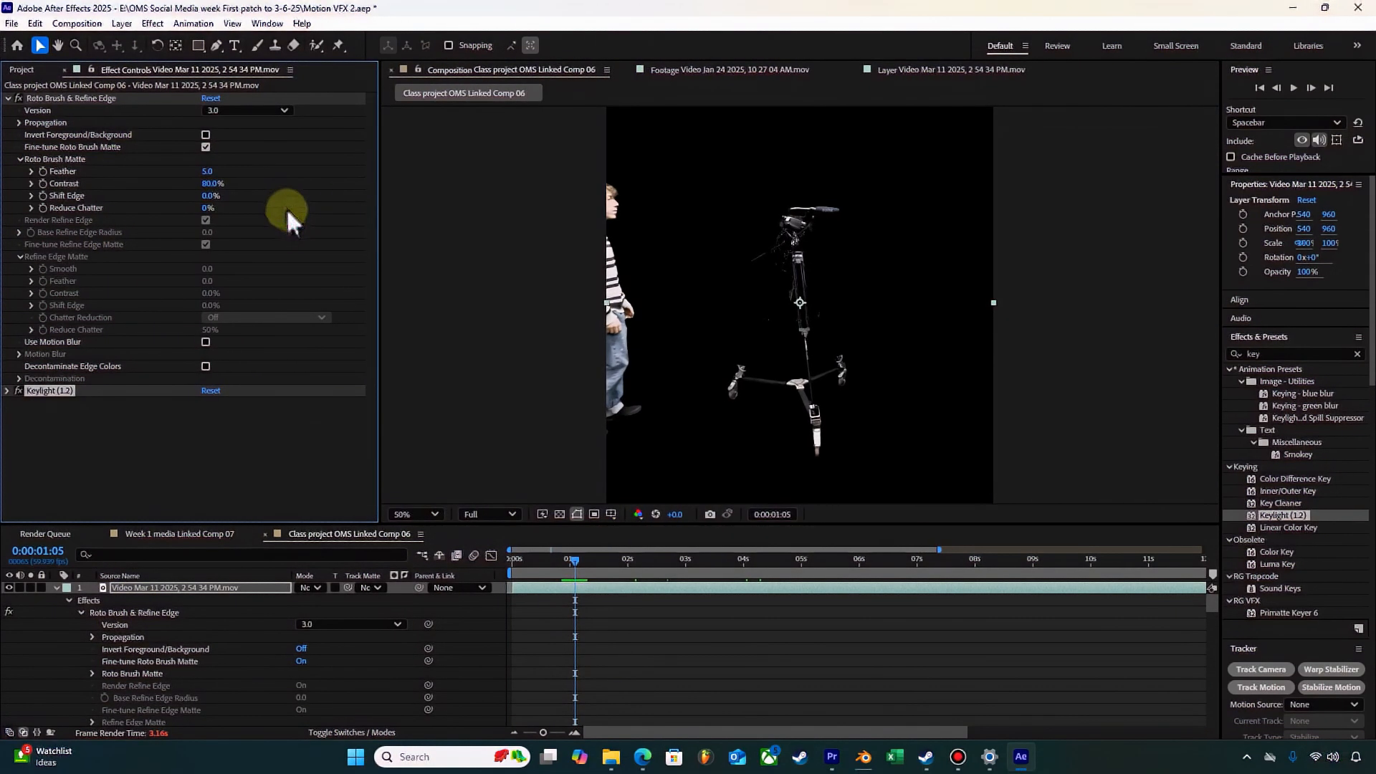
{"action": "left_click", "coordinate": [207, 135]}
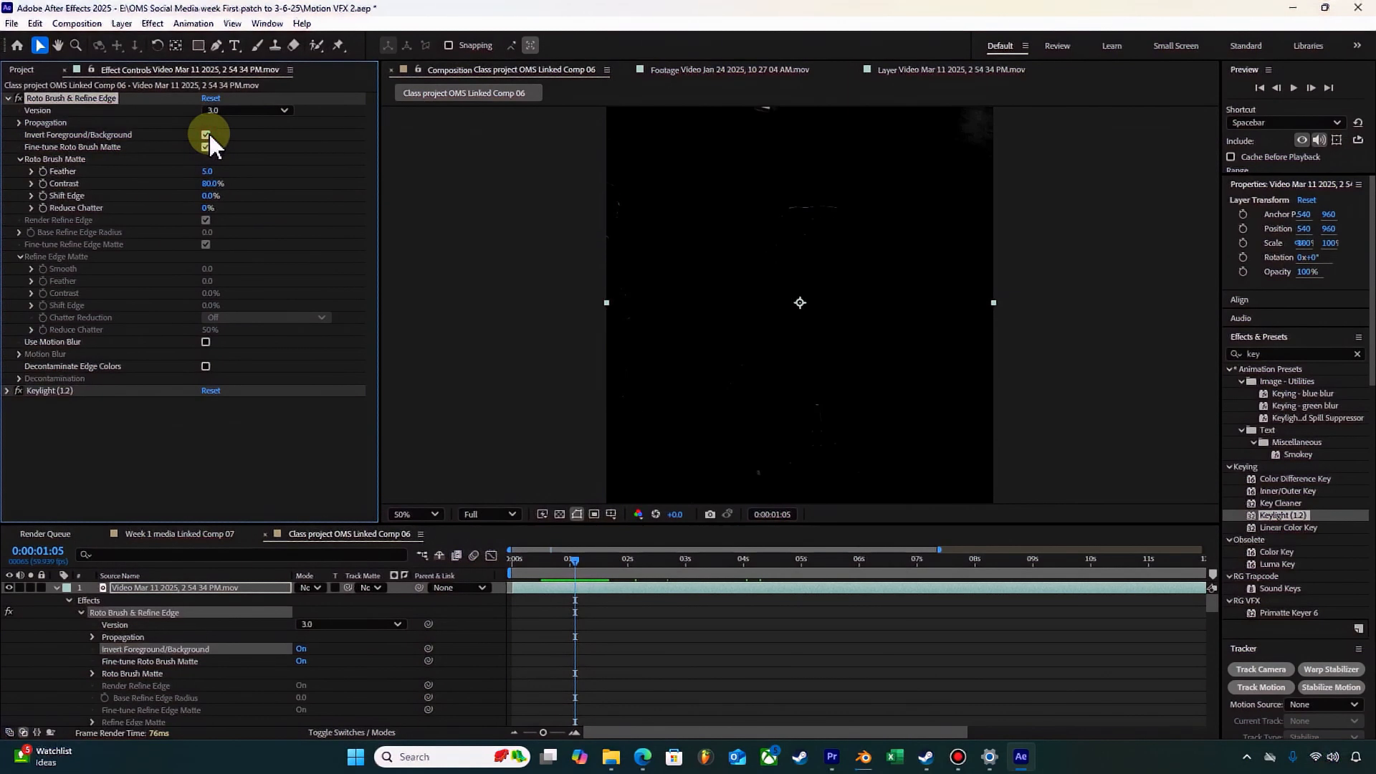
Step: Turn off the Keylight effect and compare the matte with and without inversion at 0:00:01:08, leaving it inverted
{"action": "left_click_drag", "start_coordinate": [802, 563], "coordinate": [857, 568]}
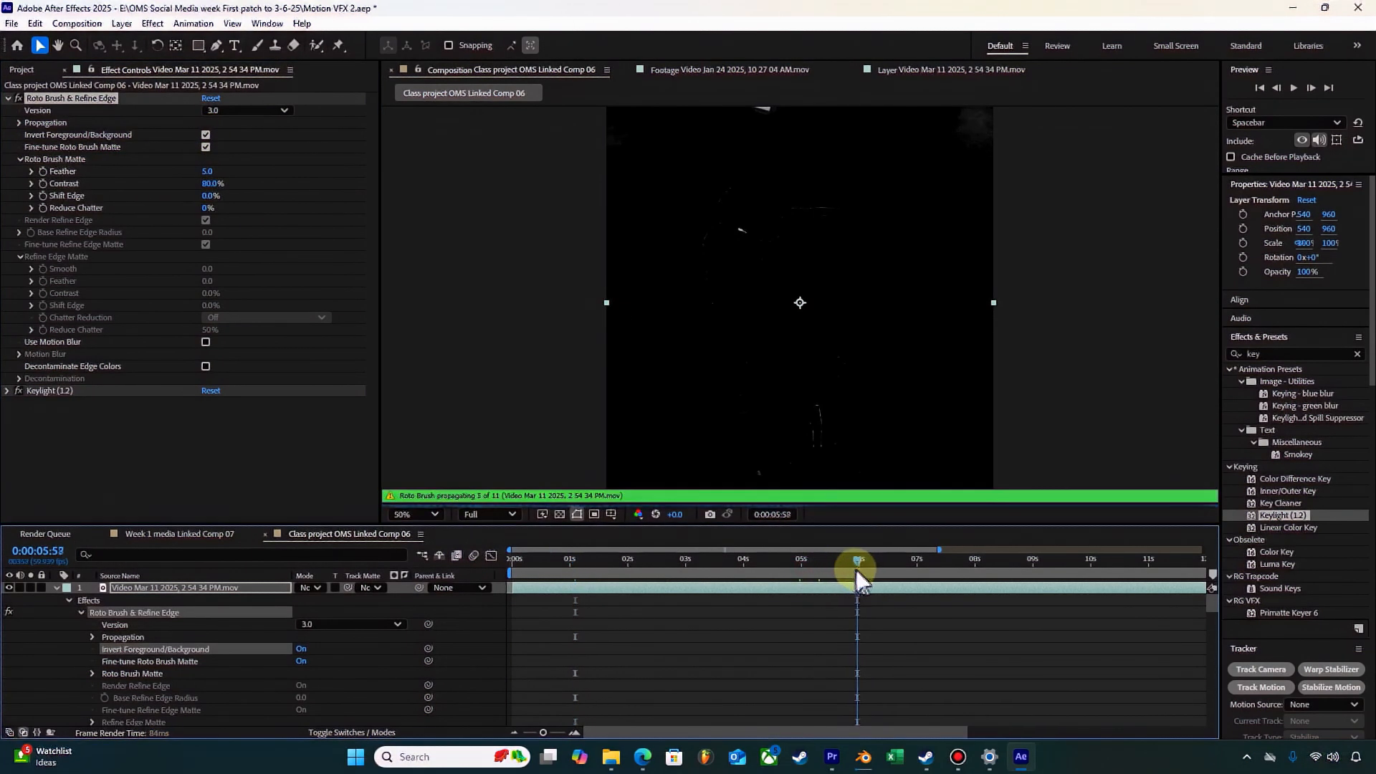
{"action": "left_click", "coordinate": [20, 391]}
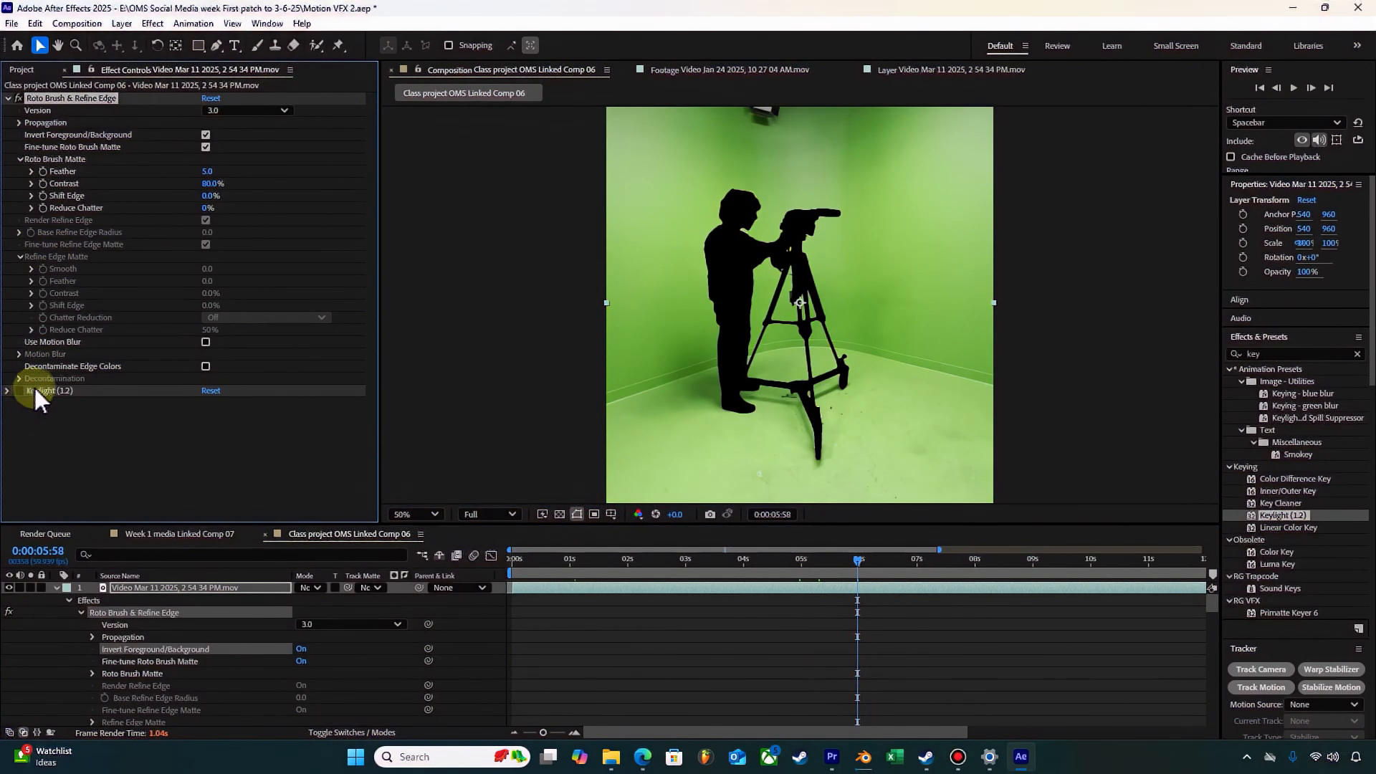
{"action": "left_click_drag", "start_coordinate": [858, 561], "coordinate": [578, 559]}
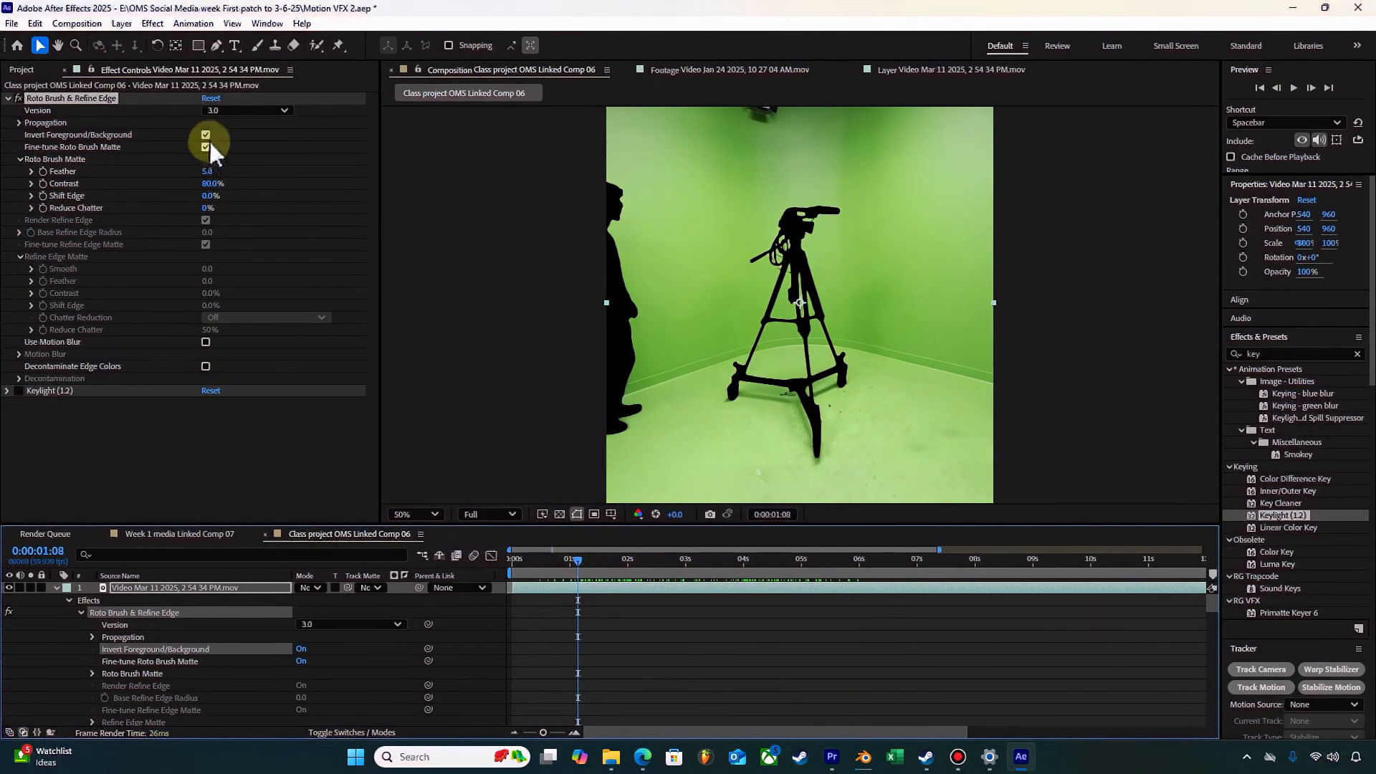
{"action": "left_click", "coordinate": [205, 134]}
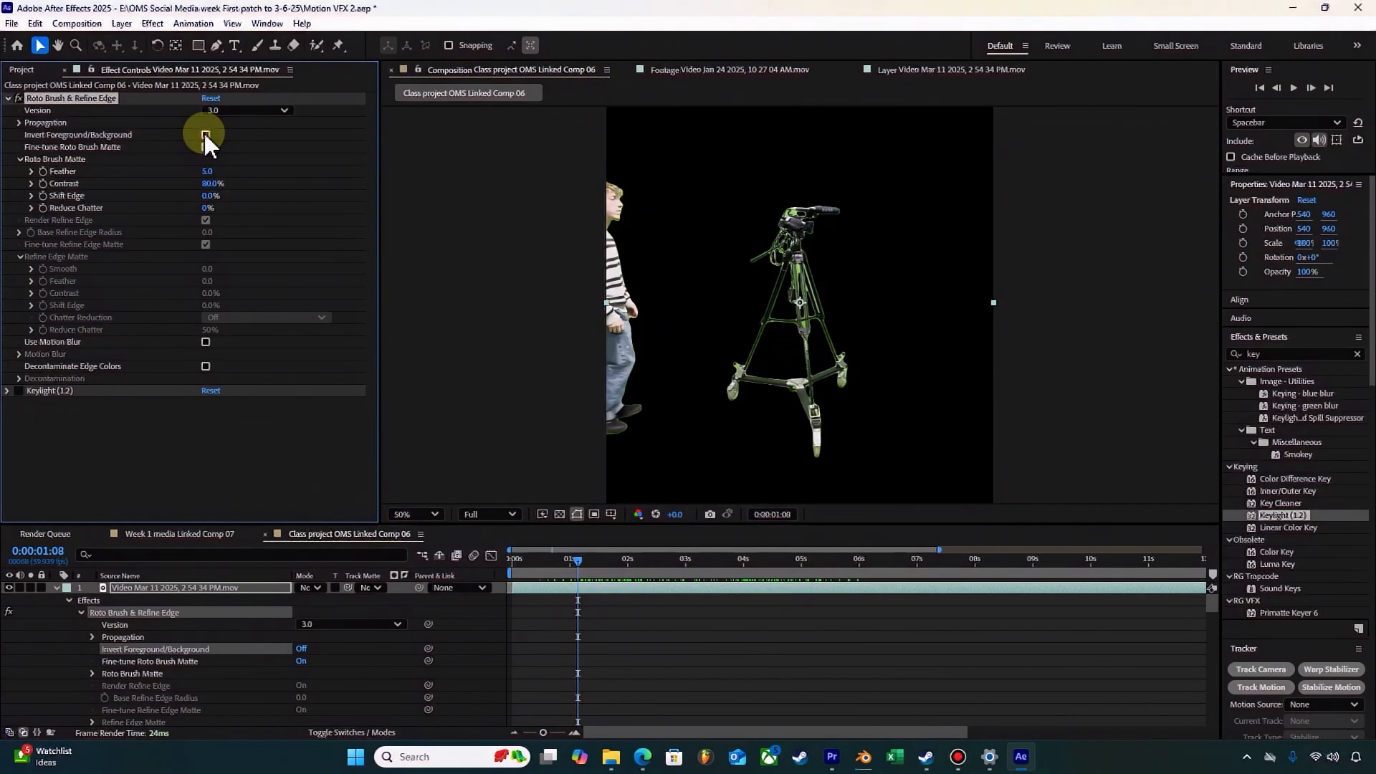
{"action": "left_click", "coordinate": [205, 134]}
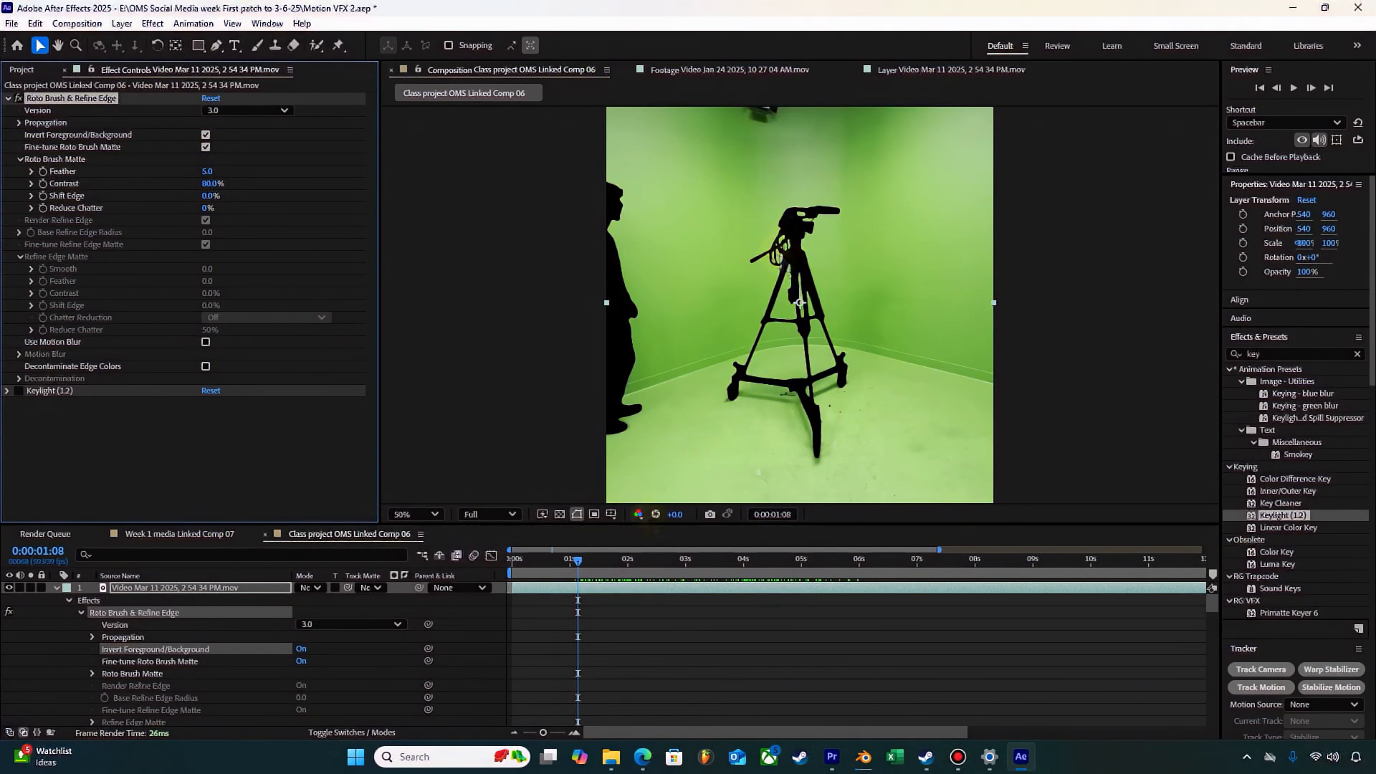
Step: Set the Roto Brush Matte's Feather to 59.4 while viewing composition time 0:00:06:33
{"action": "mouse_move", "coordinate": [587, 560]}
{"action": "left_mouse_down"}
{"action": "mouse_move", "coordinate": [689, 572]}
{"action": "mouse_move", "coordinate": [617, 564]}
{"action": "mouse_move", "coordinate": [655, 550]}
{"action": "mouse_move", "coordinate": [708, 566]}
{"action": "mouse_move", "coordinate": [892, 570]}
{"action": "left_mouse_up"}
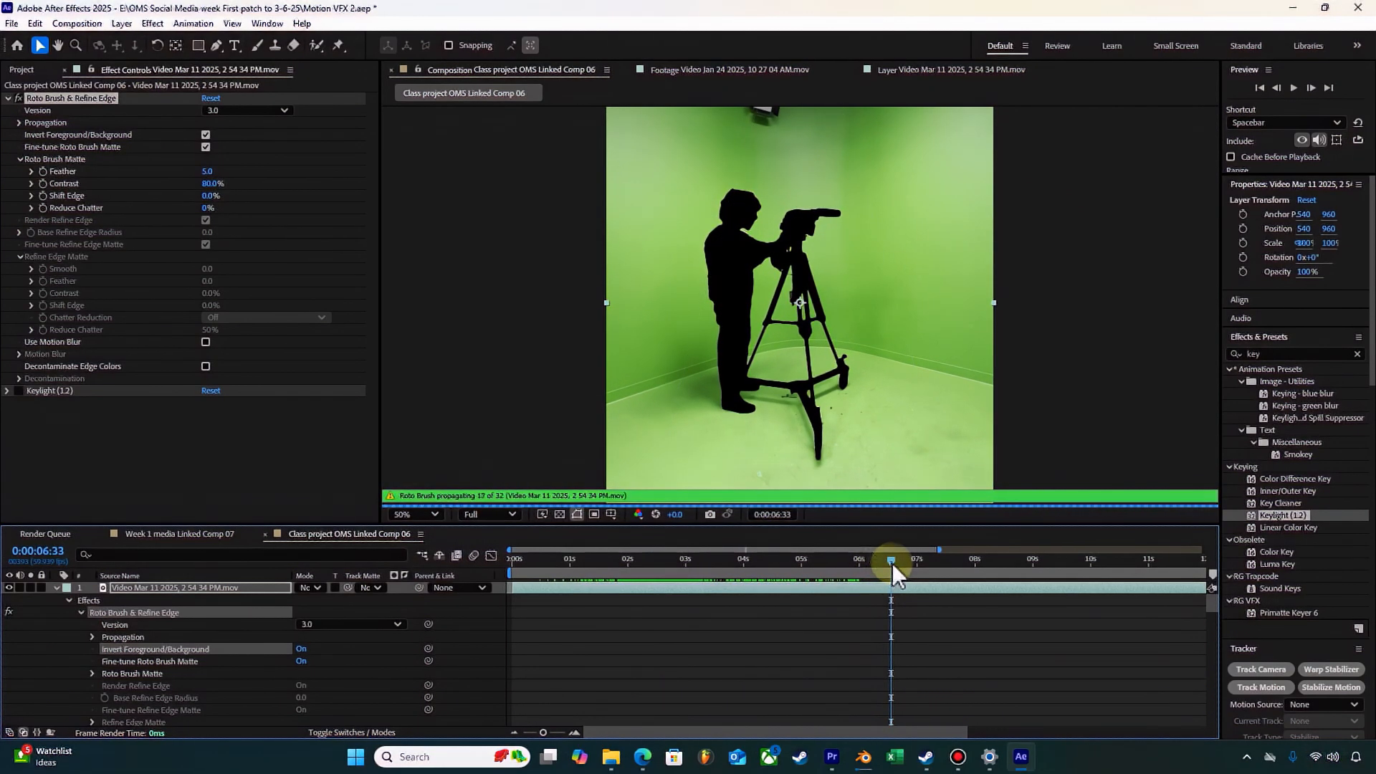
{"action": "left_click_drag", "start_coordinate": [207, 171], "coordinate": [578, 152]}
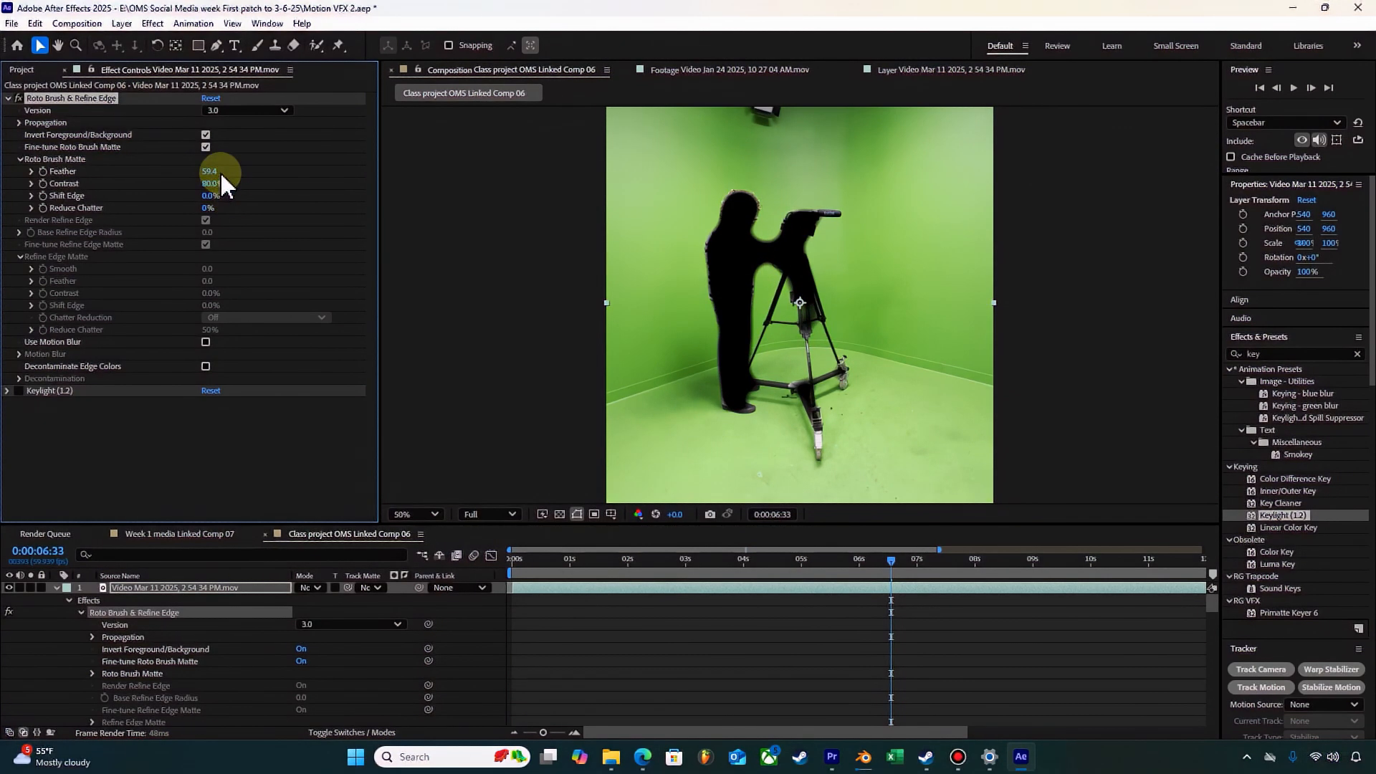
Step: Try a Roto Brush Matte Contrast of 100% and Shift Edge of -74%, comparing the matte with fine-tuning off and on
{"action": "left_click_drag", "start_coordinate": [205, 184], "coordinate": [466, 152]}
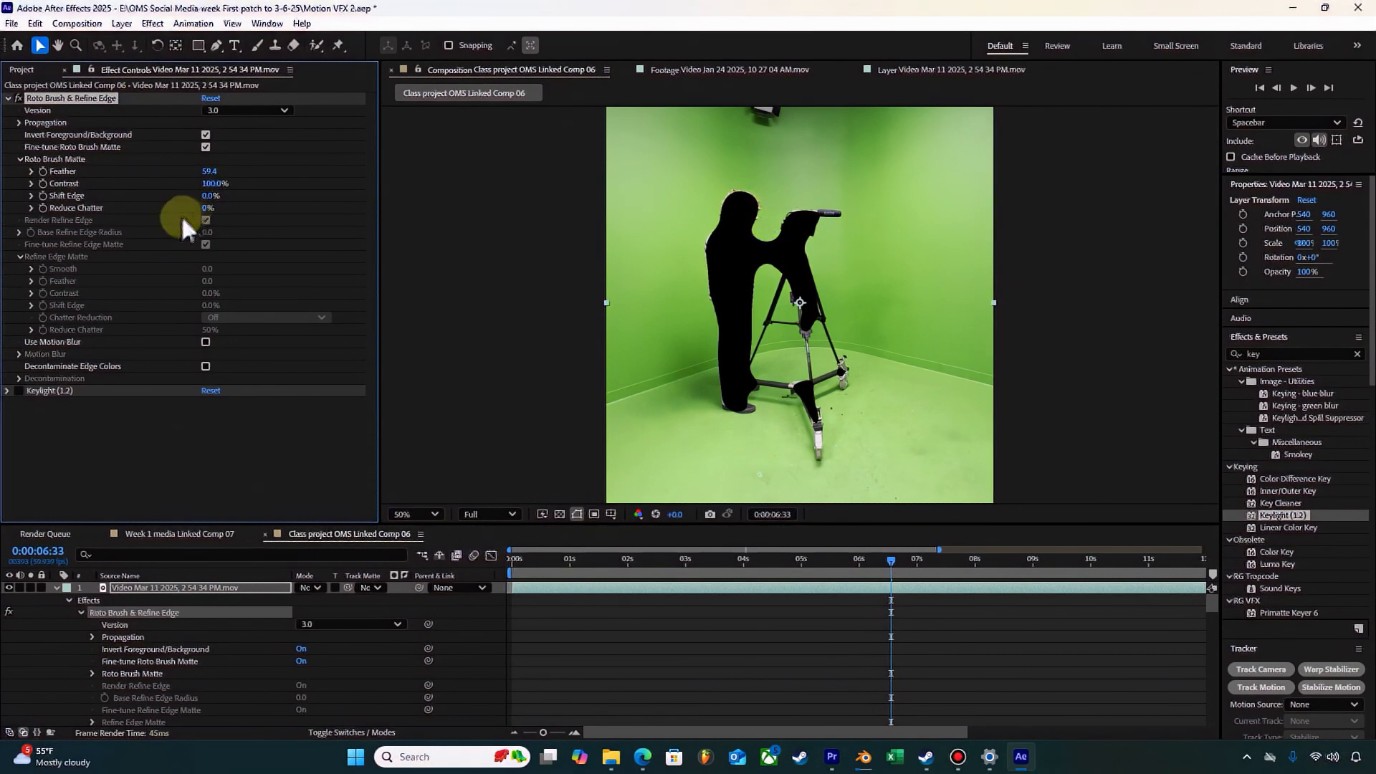
{"action": "left_click_drag", "start_coordinate": [209, 199], "coordinate": [93, 197]}
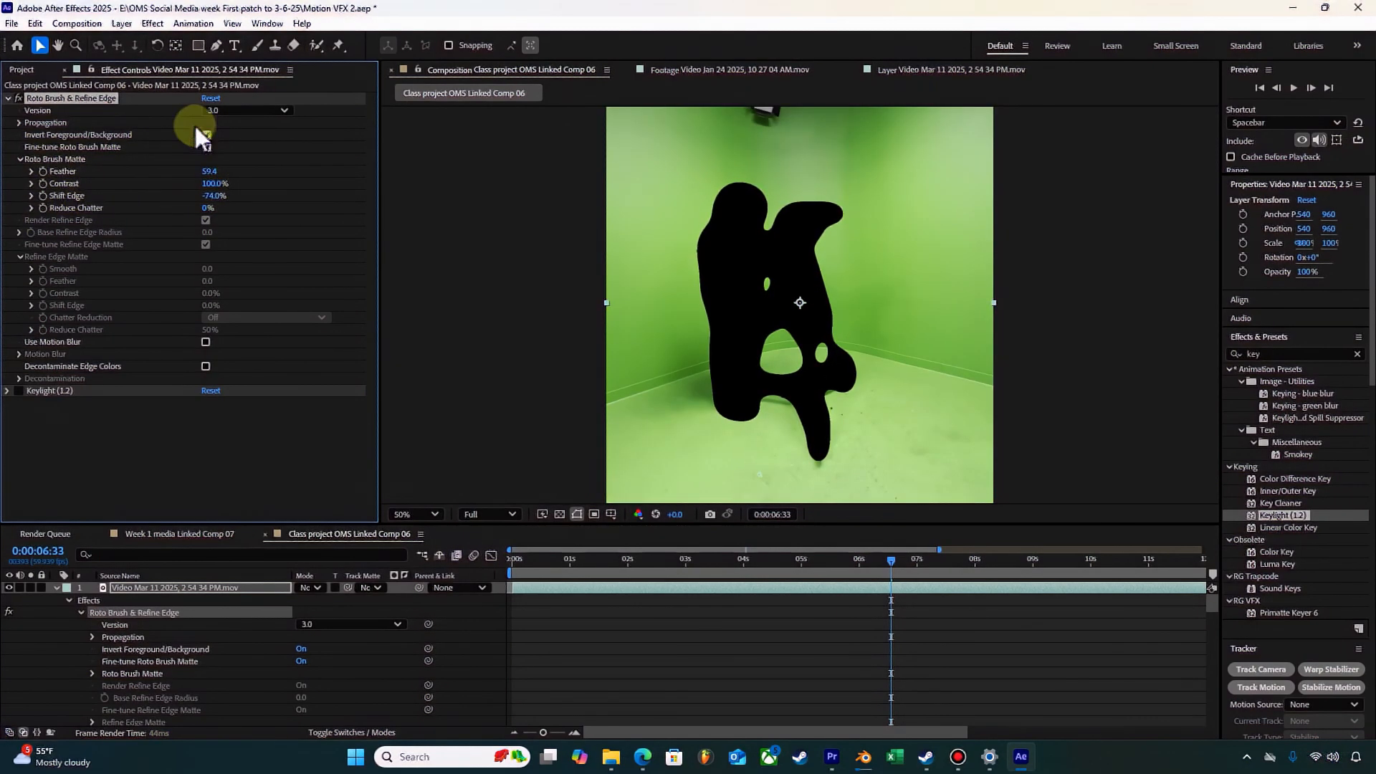
{"action": "left_click", "coordinate": [205, 144]}
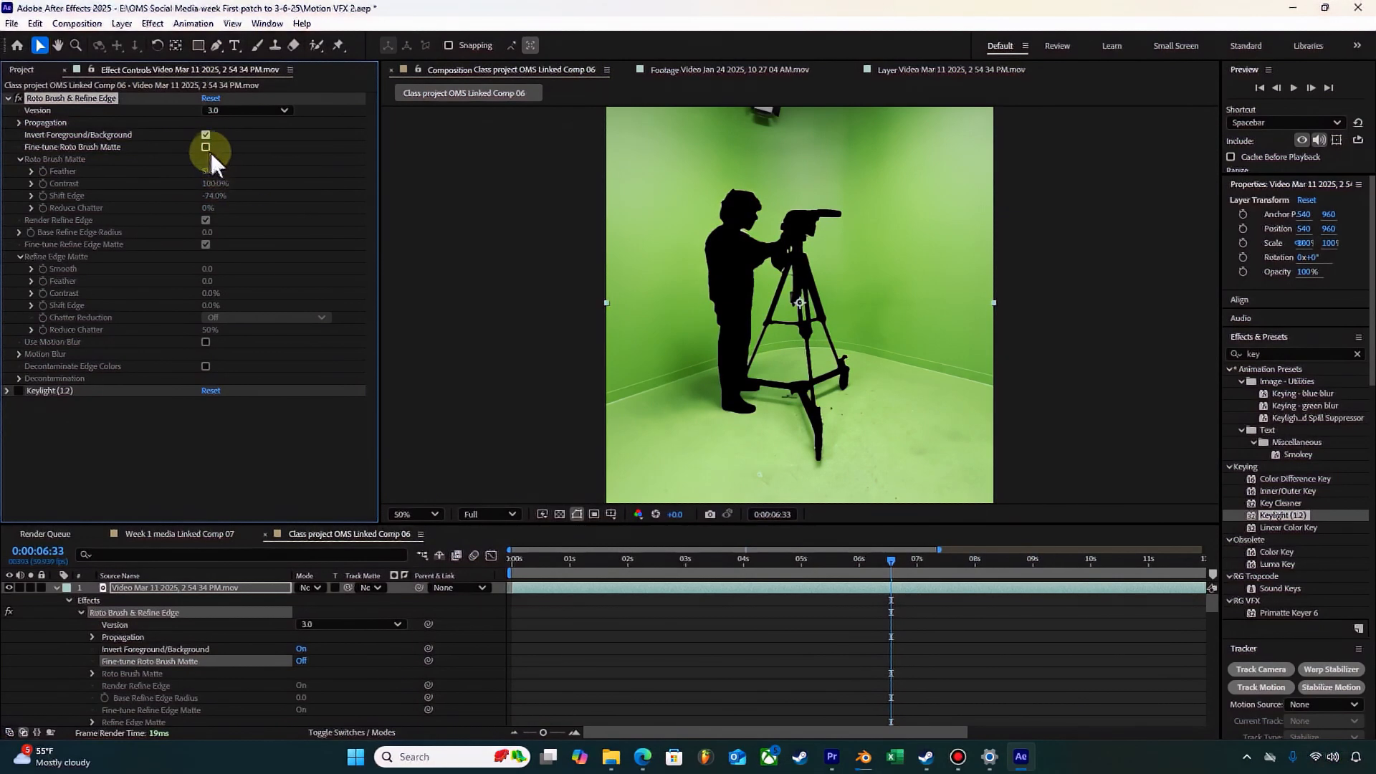
{"action": "left_click", "coordinate": [207, 147]}
Step: Try a Shift Edge of 83% with foreground/background inversion turned off, and check the cut-out around 0:00:06:54
{"action": "left_click", "coordinate": [206, 134]}
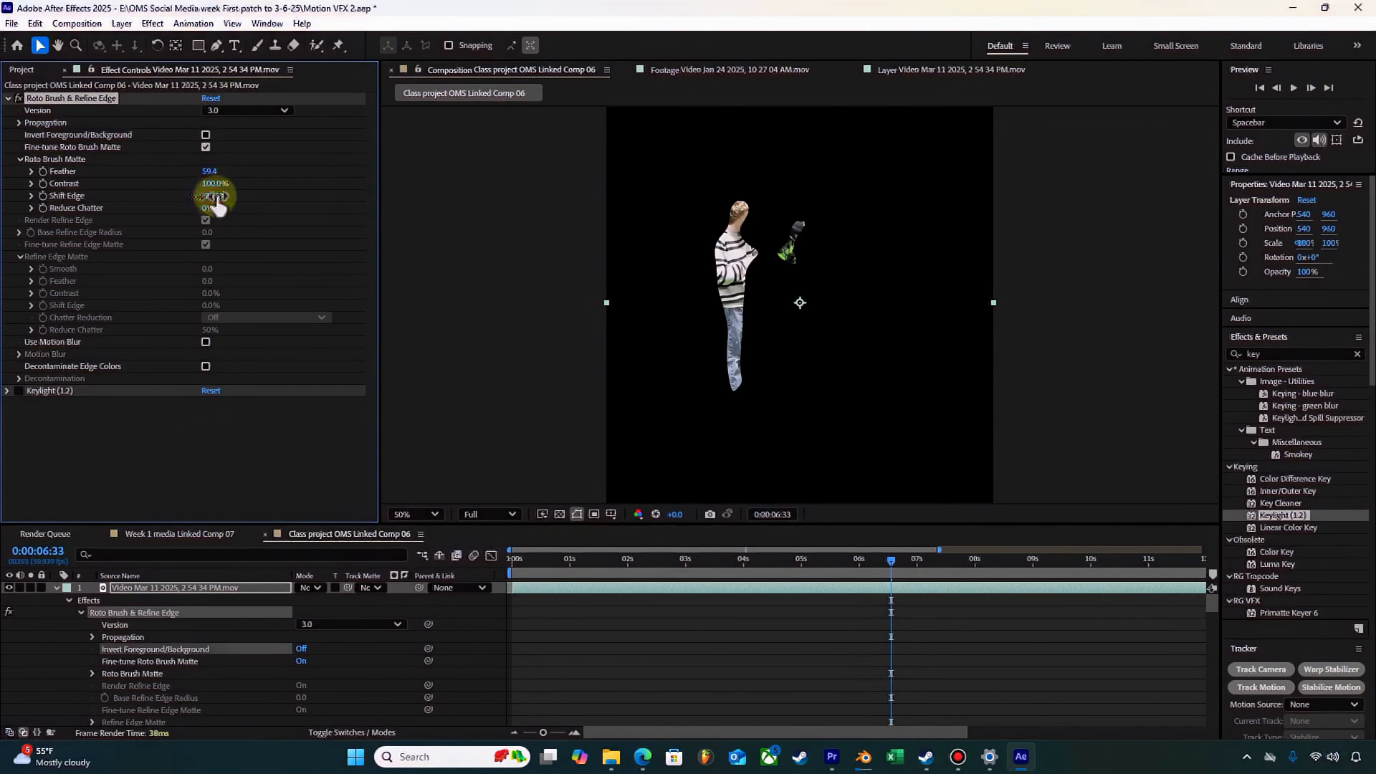
{"action": "left_click_drag", "start_coordinate": [215, 197], "coordinate": [299, 201]}
{"action": "left_click", "coordinate": [859, 559]}
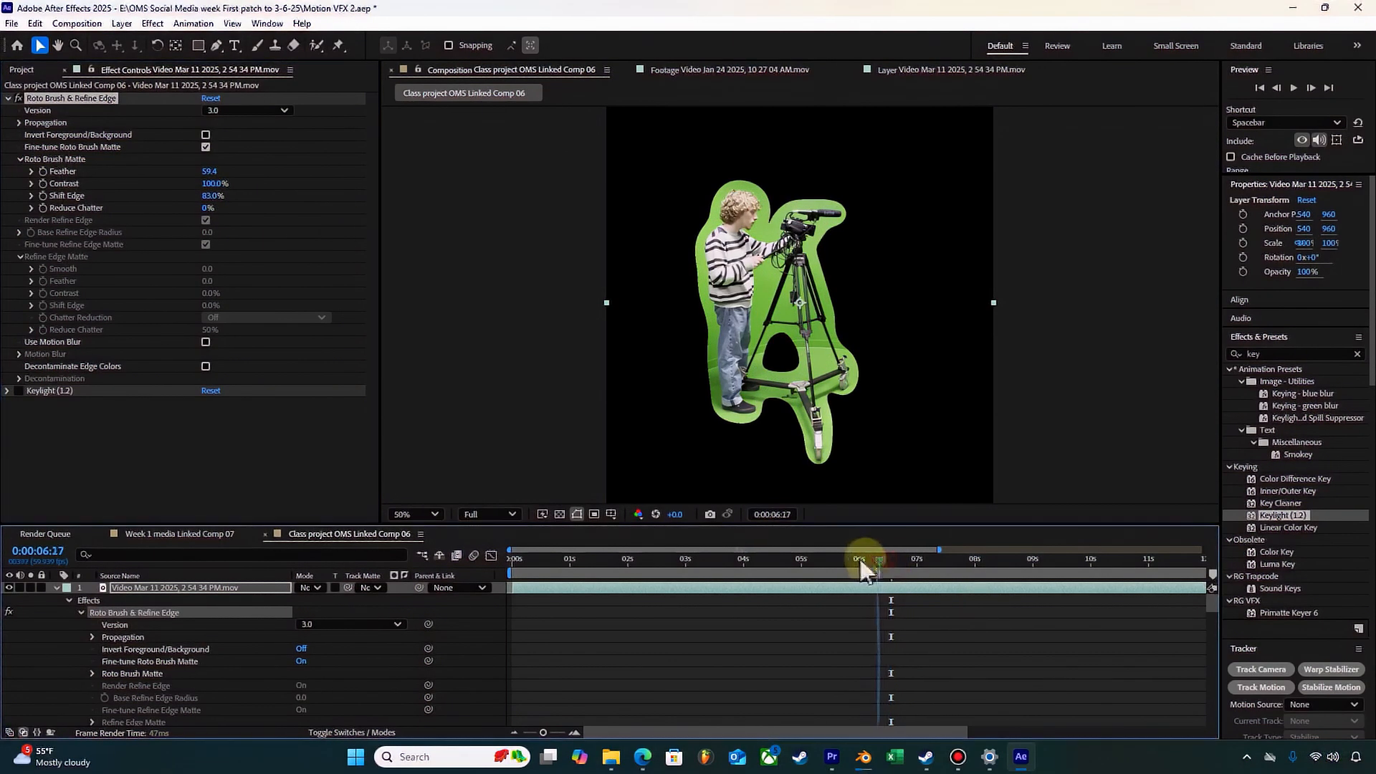
{"action": "left_click_drag", "start_coordinate": [859, 559], "coordinate": [930, 559]}
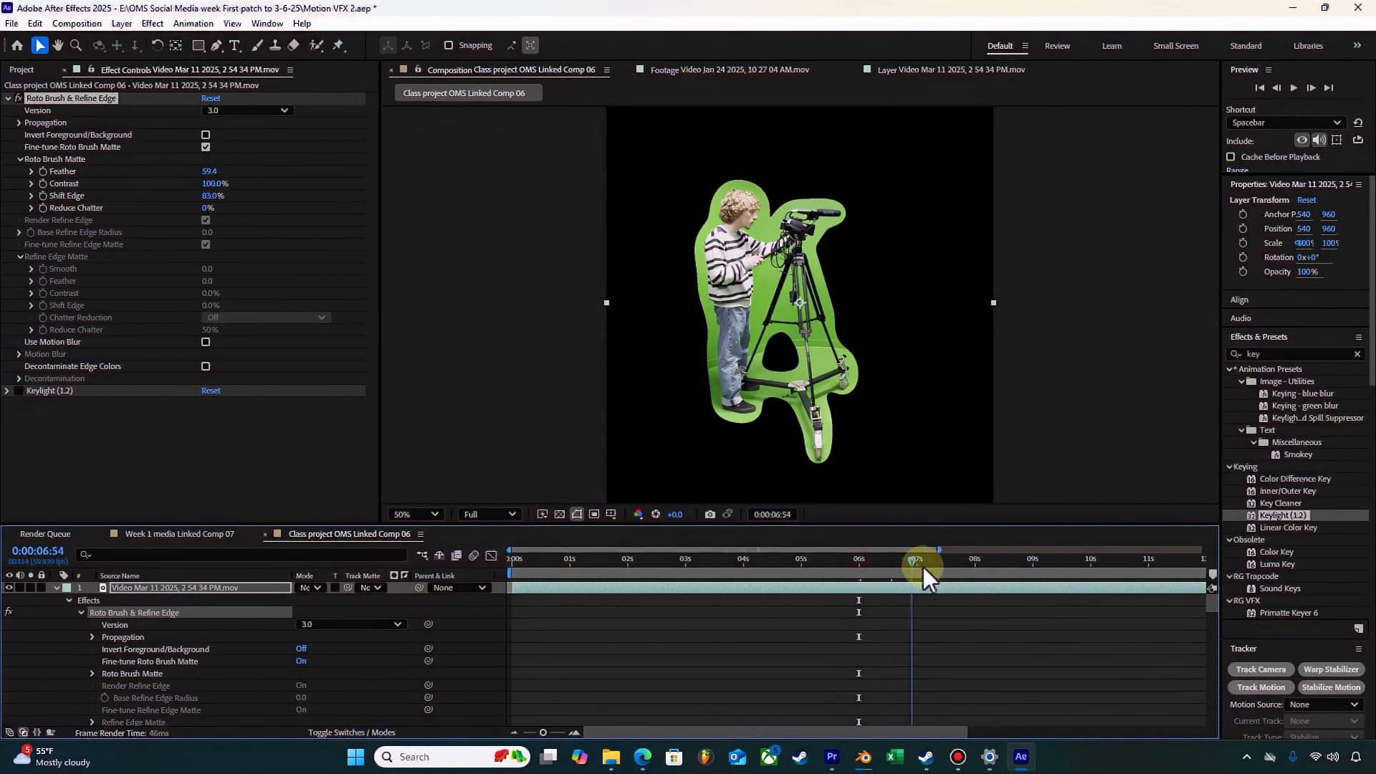
Step: Undo the Shift Edge, inversion, Contrast and Feather changes of the Roto Brush & Refine Edge effect
{"action": "key", "text": "ctrl+z"}
{"action": "key", "text": "ctrl+z"}
{"action": "key", "text": "ctrl+z"}
{"action": "key", "text": "ctrl+z"}
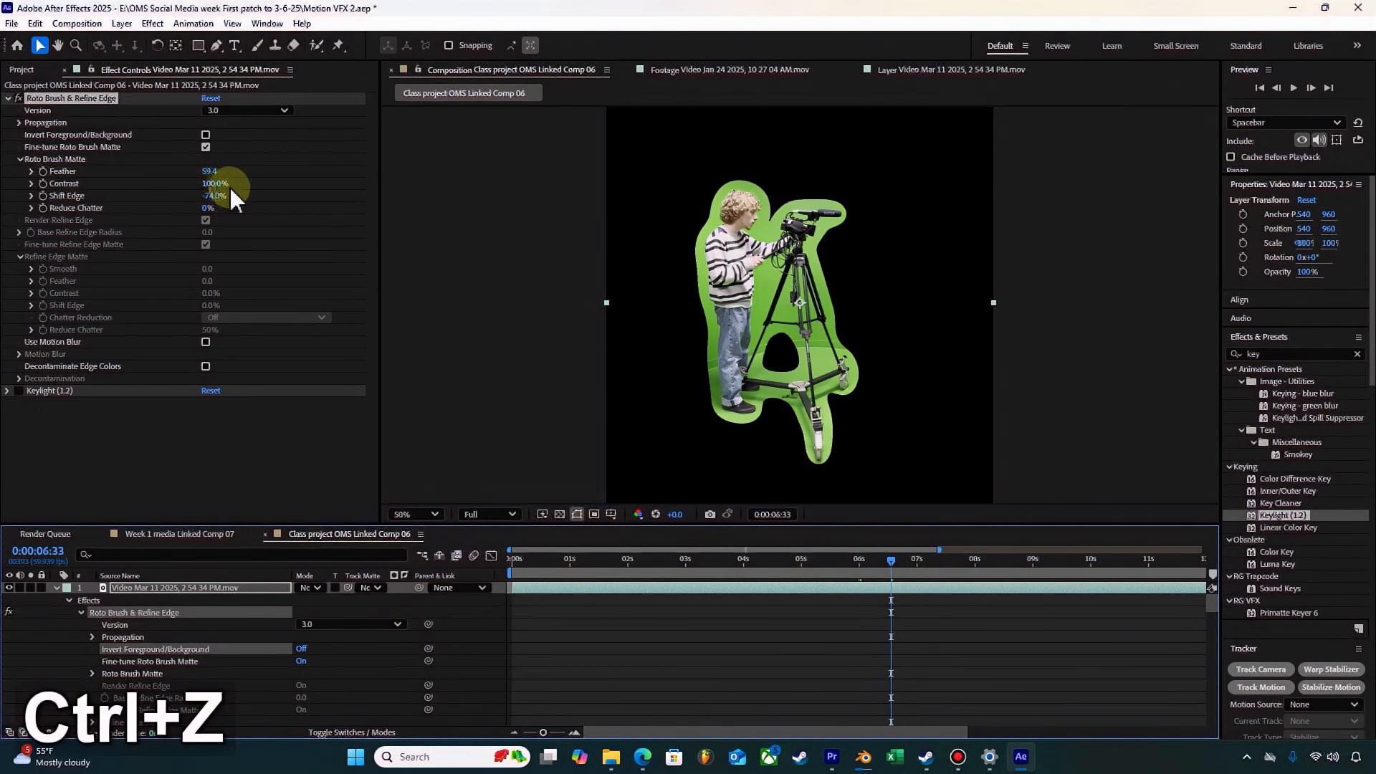
{"action": "key", "text": "ctrl+z"}
{"action": "key", "text": "ctrl+z"}
{"action": "key", "text": "ctrl+z"}
{"action": "key", "text": "ctrl+z"}
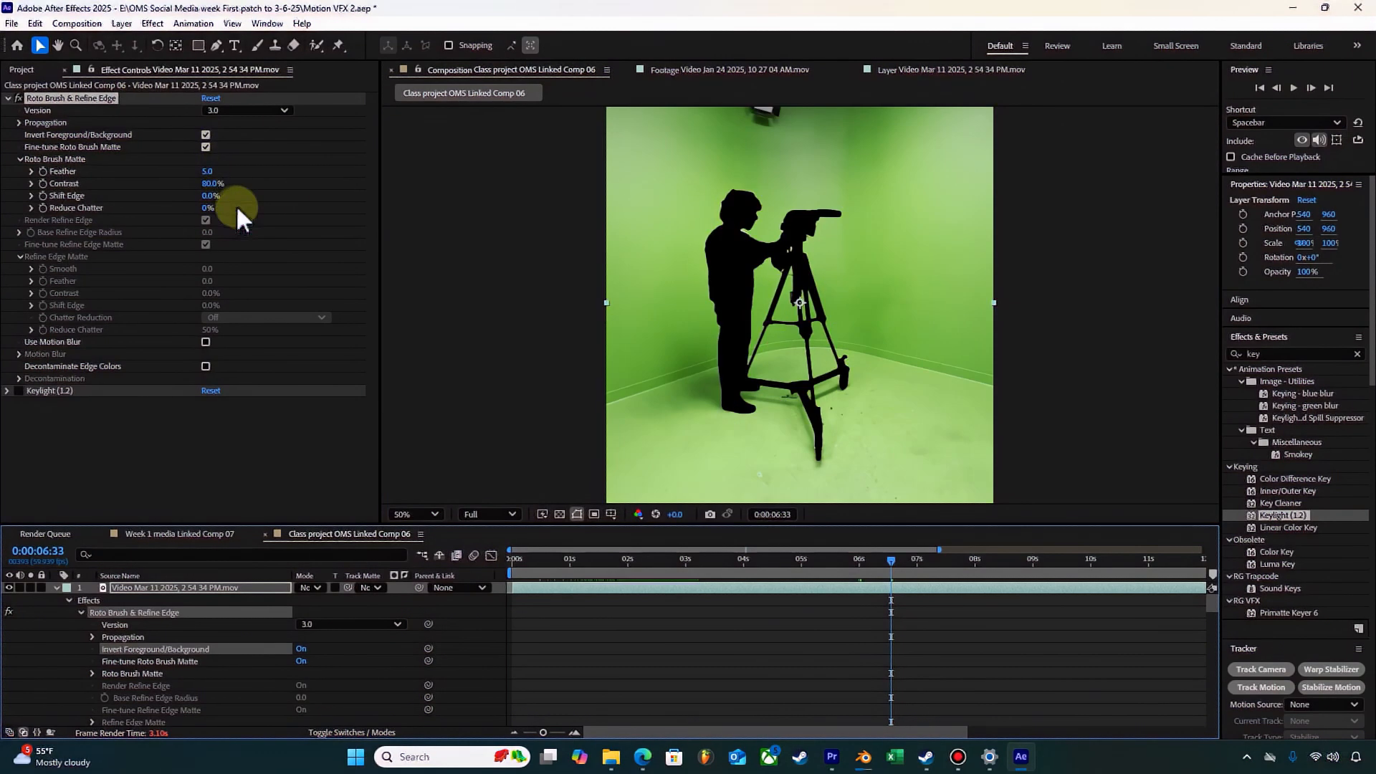
Step: Set the Roto Brush Matte's Reduce Chatter to 100% and preview the clip from 0:00:05:02
{"action": "left_click_drag", "start_coordinate": [208, 207], "coordinate": [968, 530]}
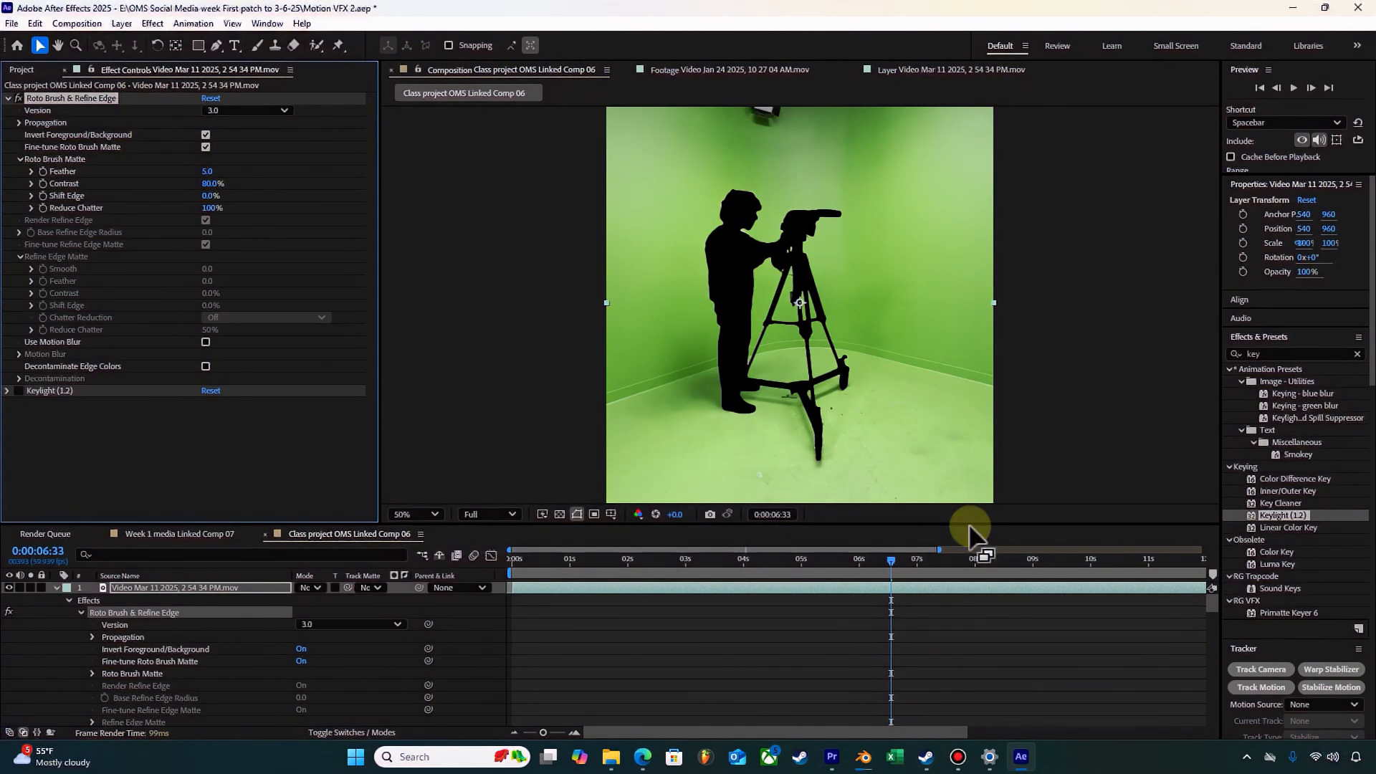
{"action": "left_click_drag", "start_coordinate": [862, 561], "coordinate": [807, 560]}
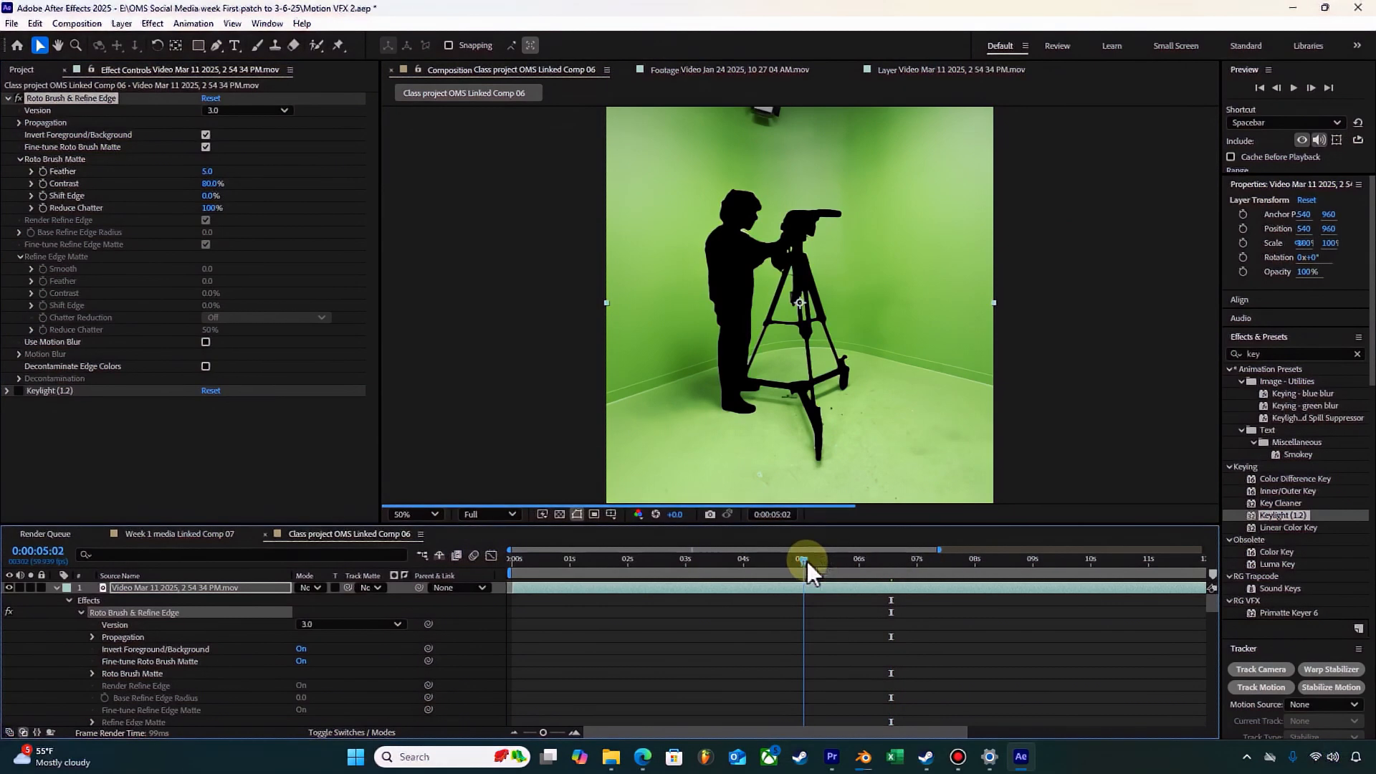
{"action": "key", "text": "space"}
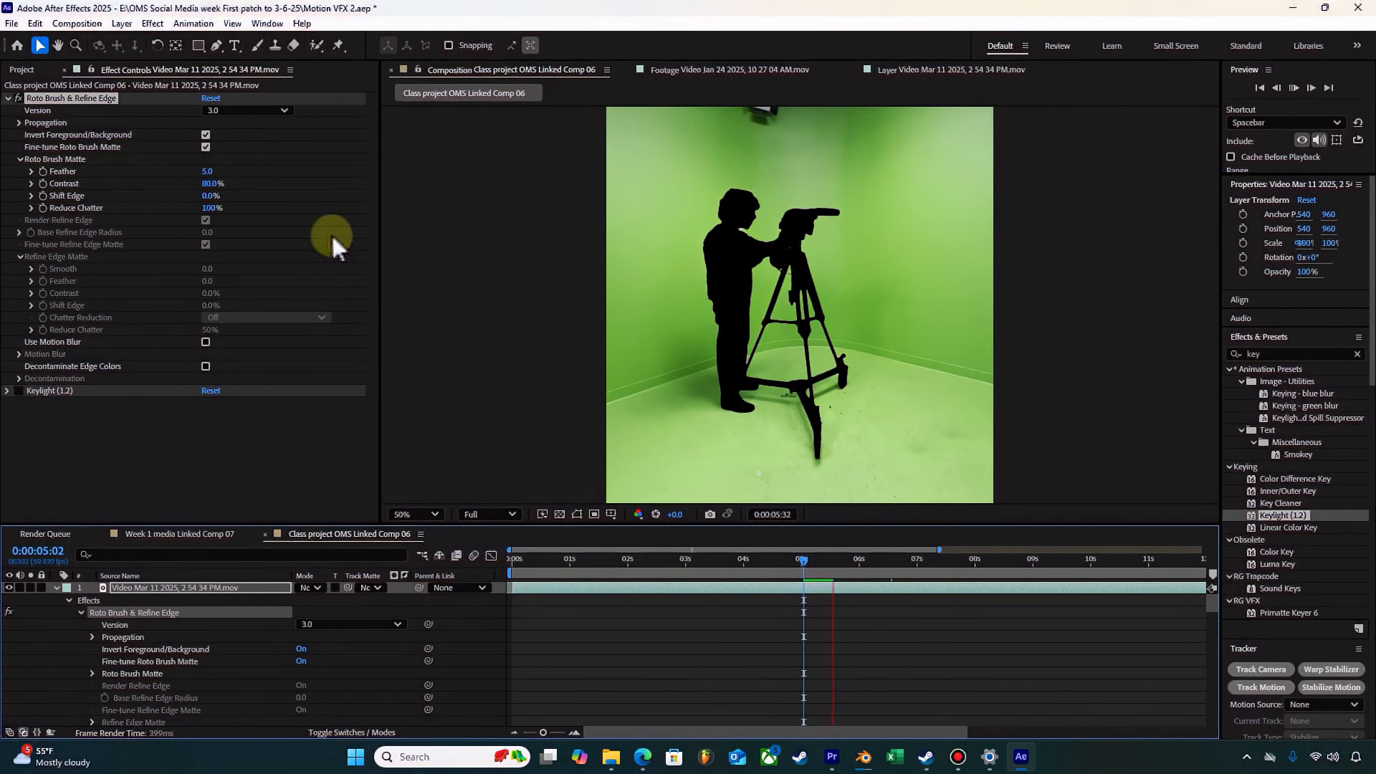
{"action": "key", "text": "space"}
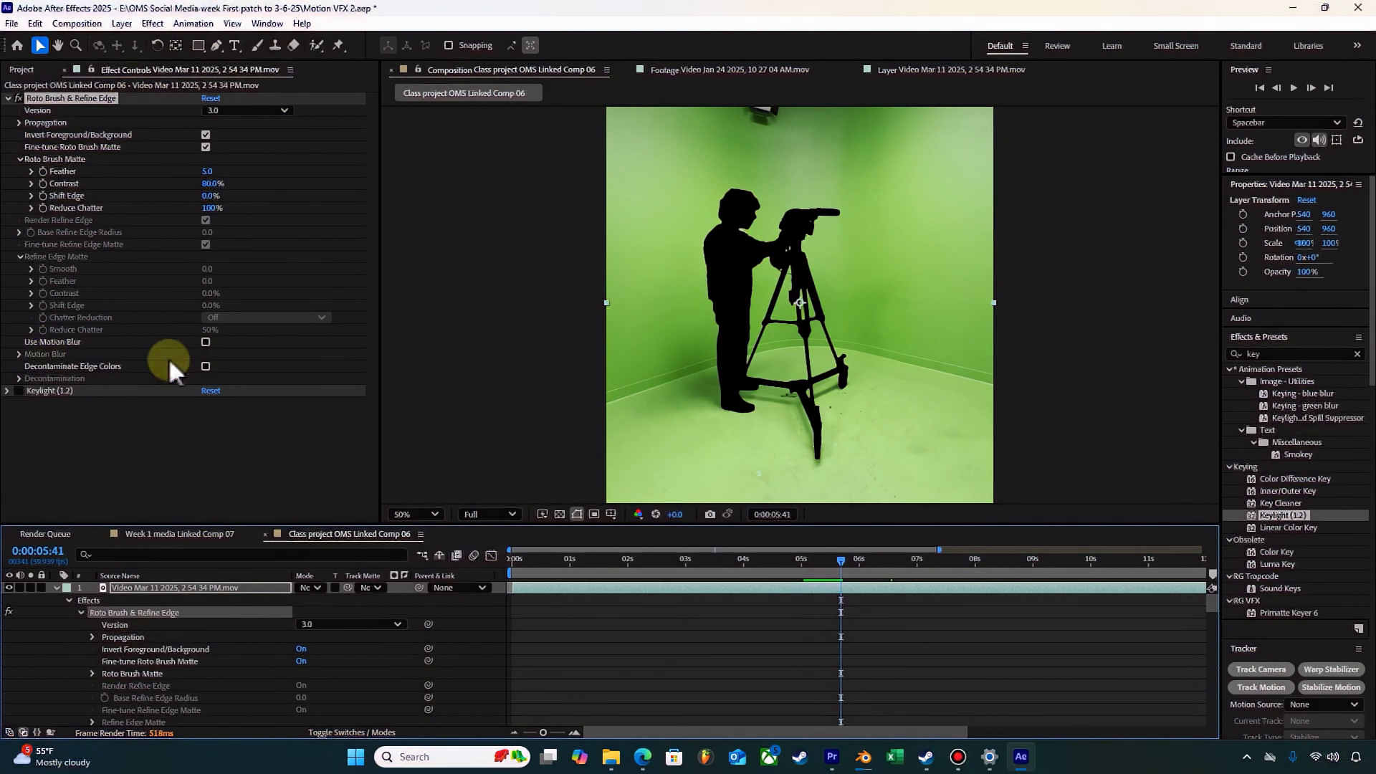
Step: Expand the Motion Blur settings and turn off the Roto Brush effect's foreground/background inversion after comparing both states
{"action": "left_click", "coordinate": [19, 354]}
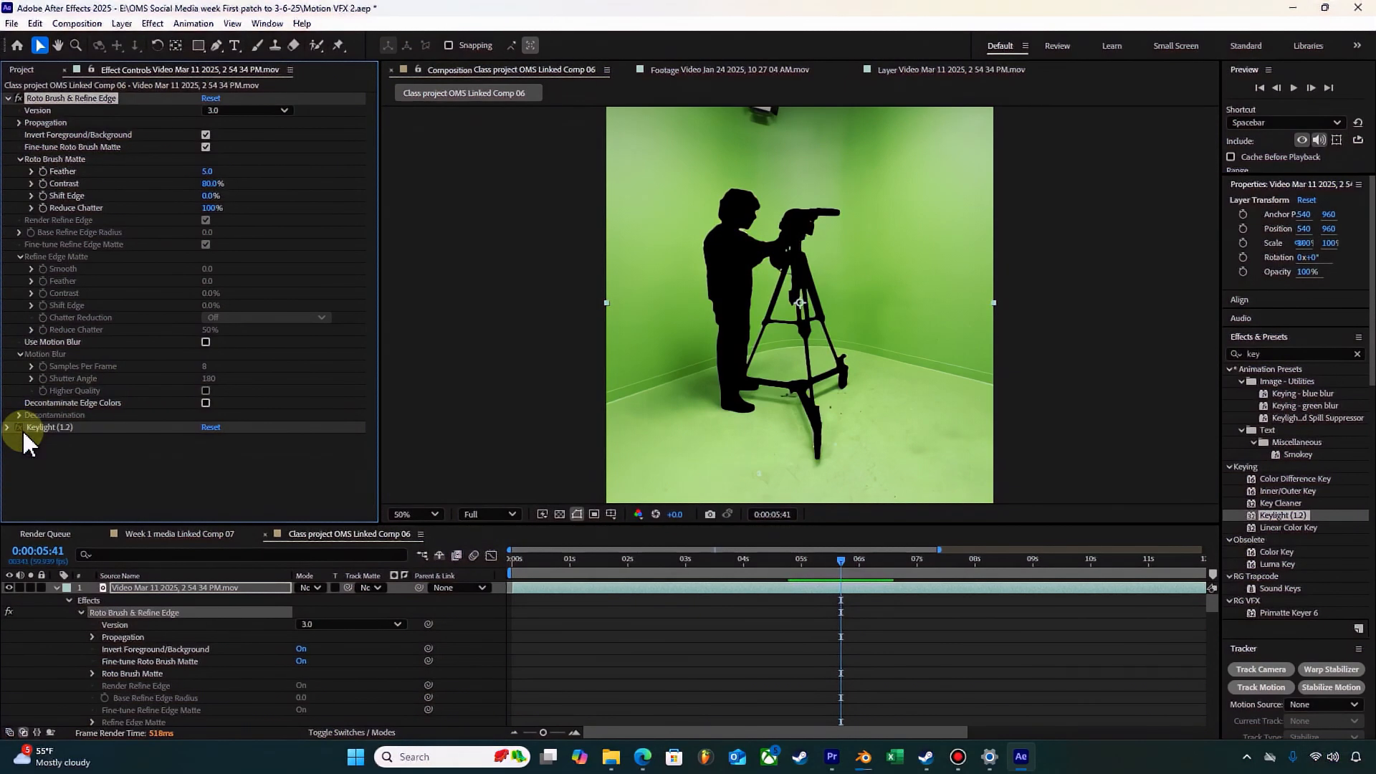
{"action": "left_click", "coordinate": [206, 171]}
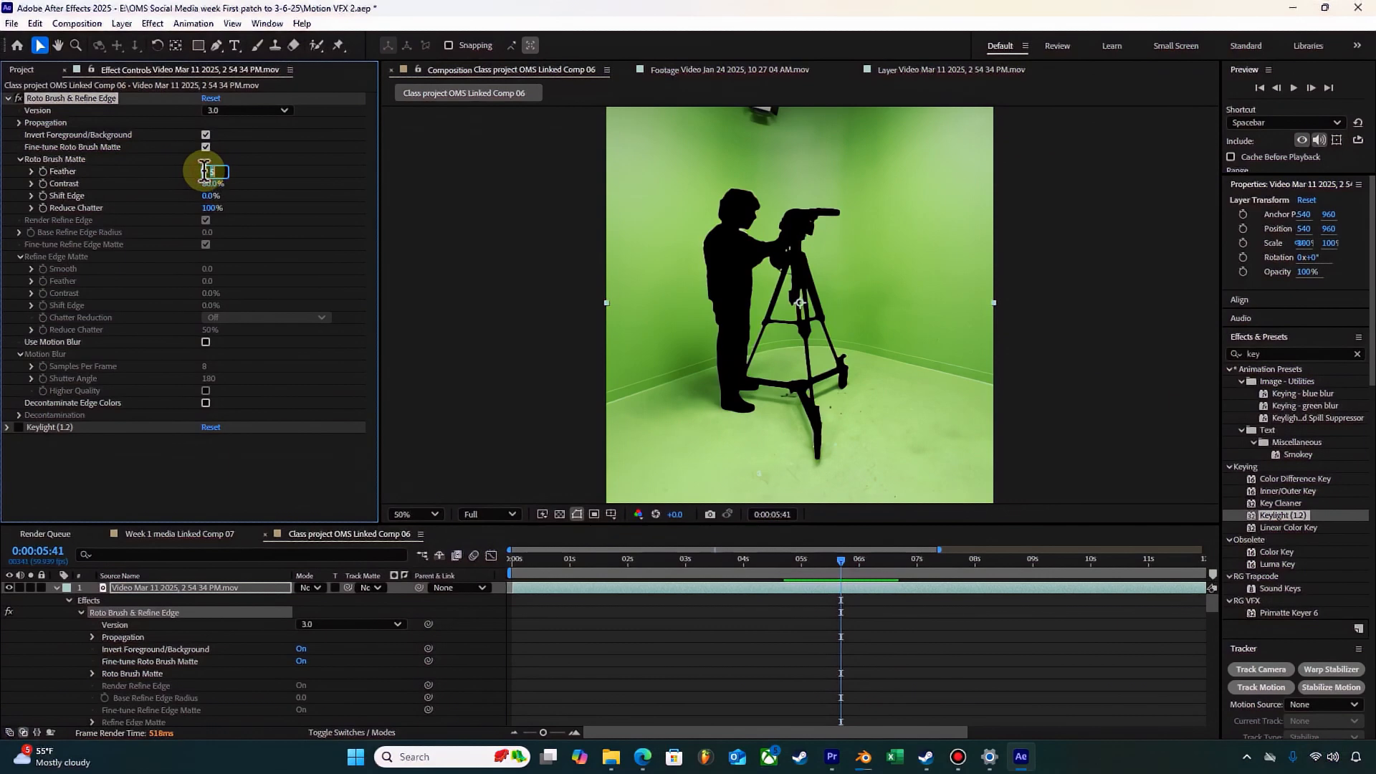
{"action": "left_click", "coordinate": [176, 160]}
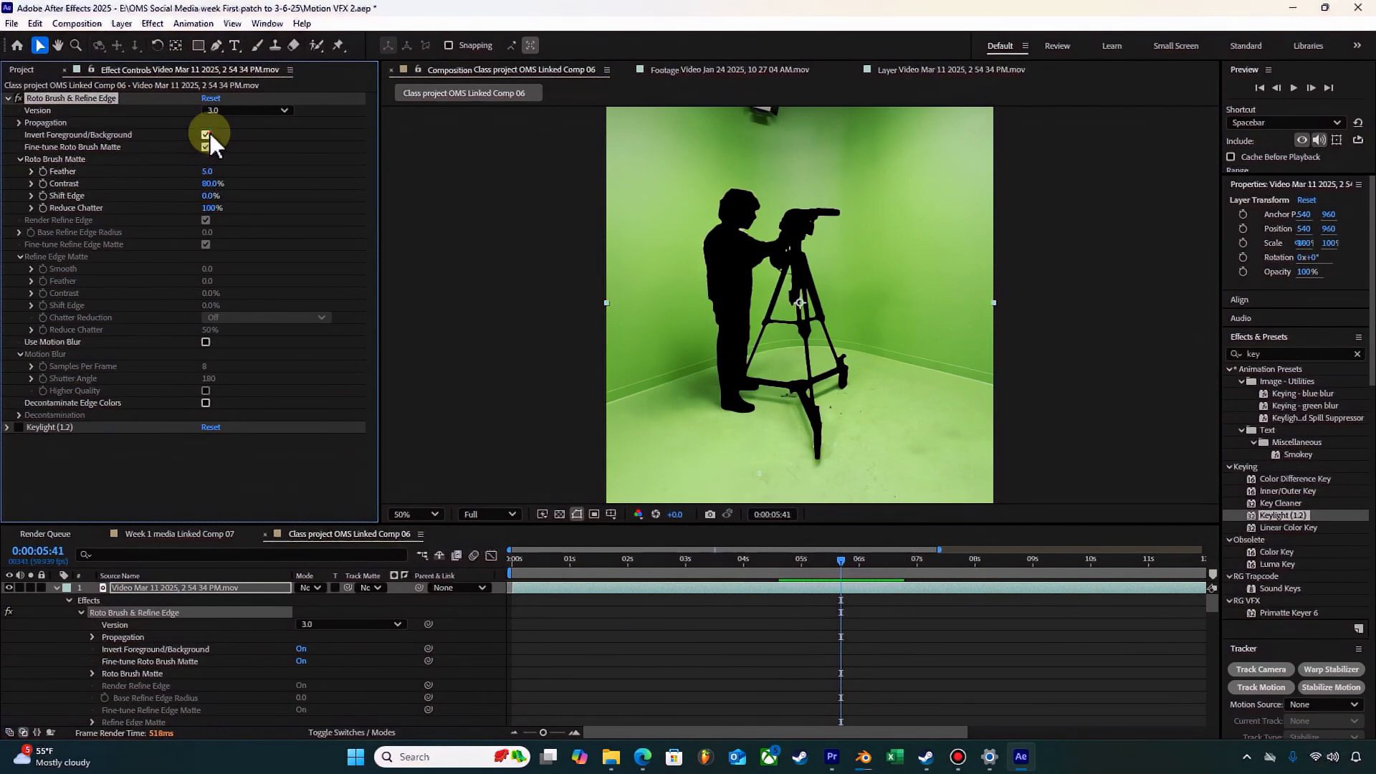
{"action": "left_click", "coordinate": [206, 134]}
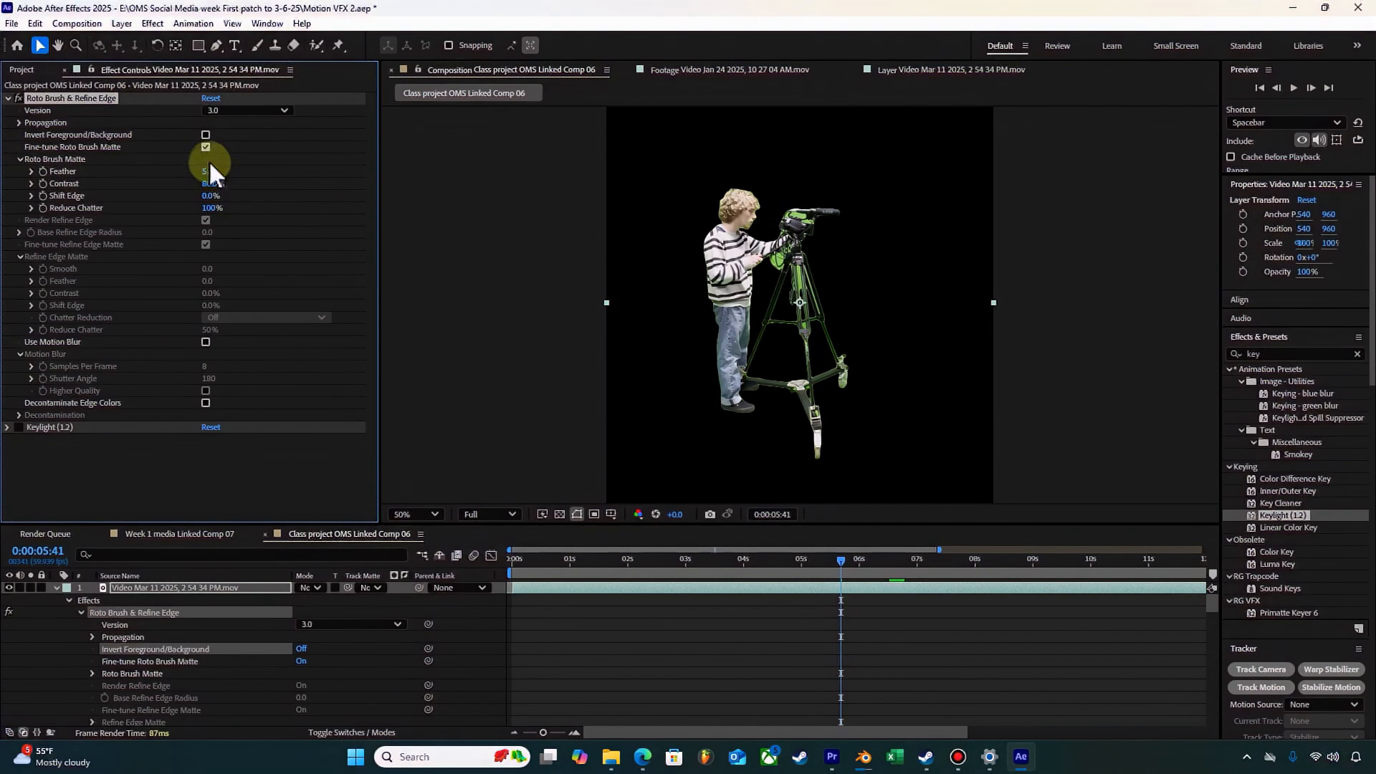
{"action": "left_click", "coordinate": [206, 135]}
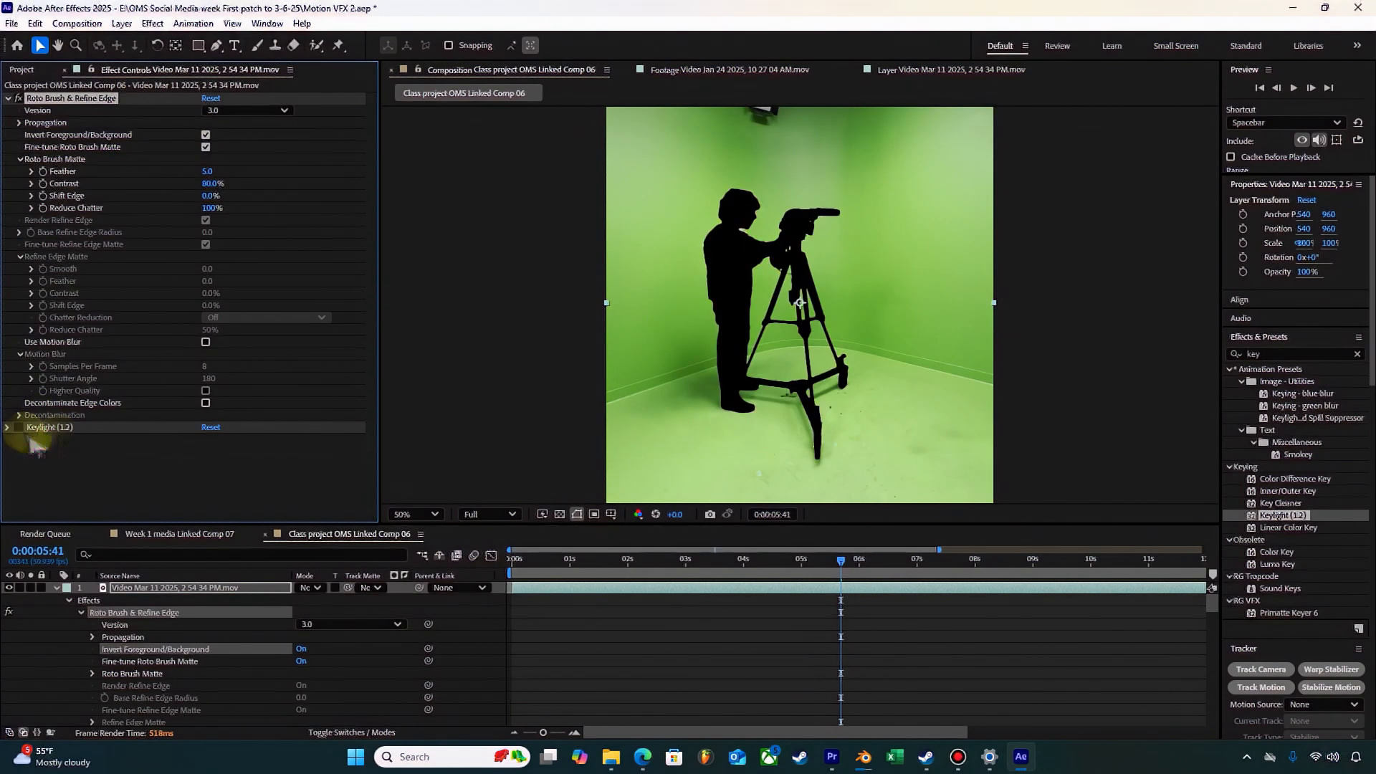
{"action": "left_click", "coordinate": [807, 563]}
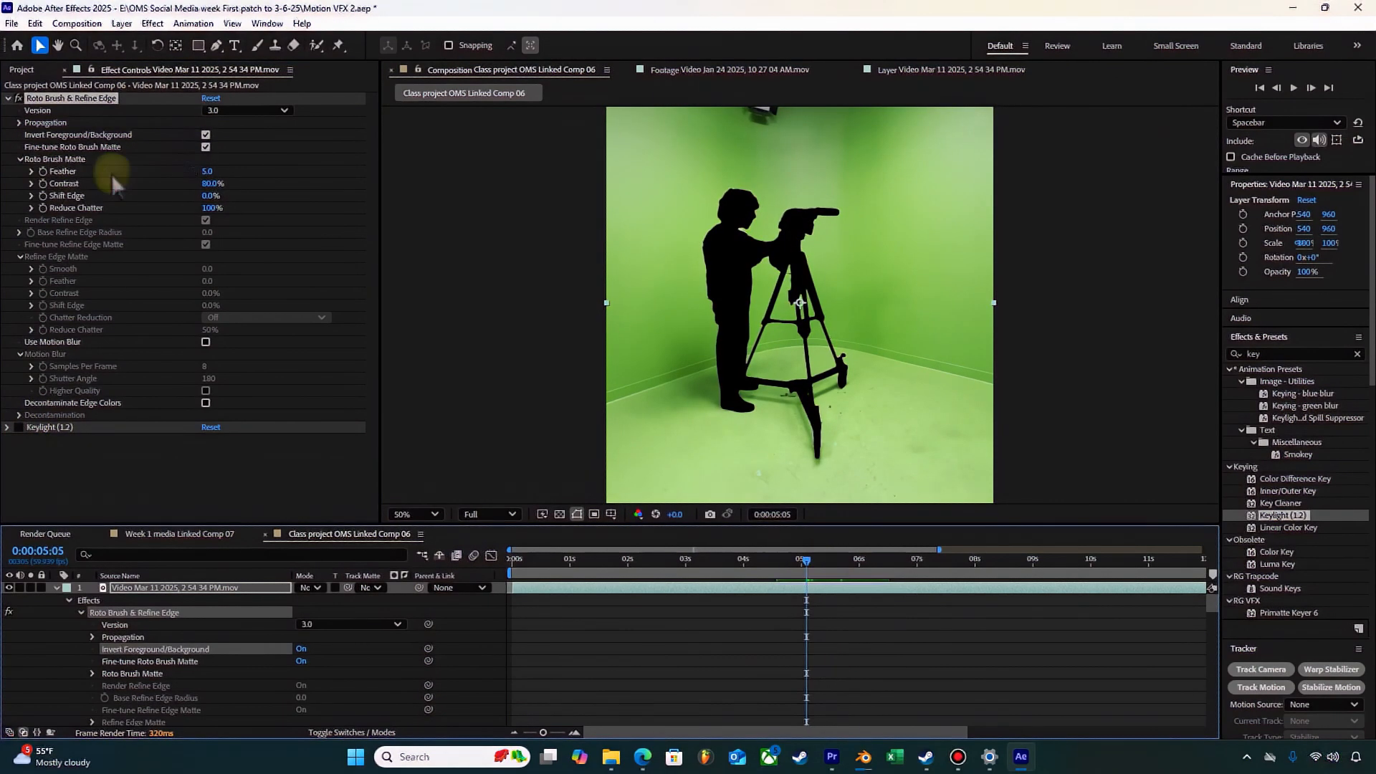
{"action": "left_click", "coordinate": [206, 134]}
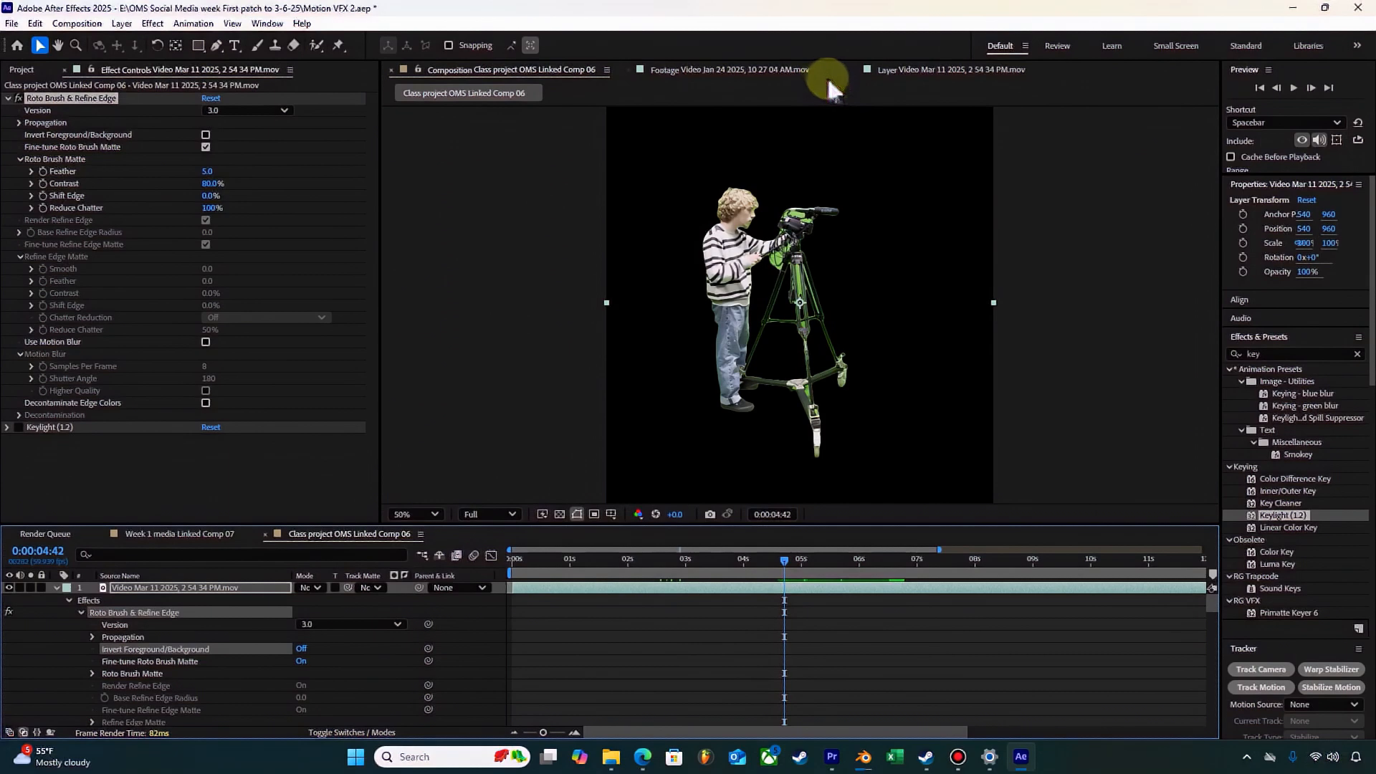
Step: Show the video layer in its layer view with Roto Brush & Refine Edge as the displayed effect, and freeze its propagation
{"action": "left_click", "coordinate": [882, 71]}
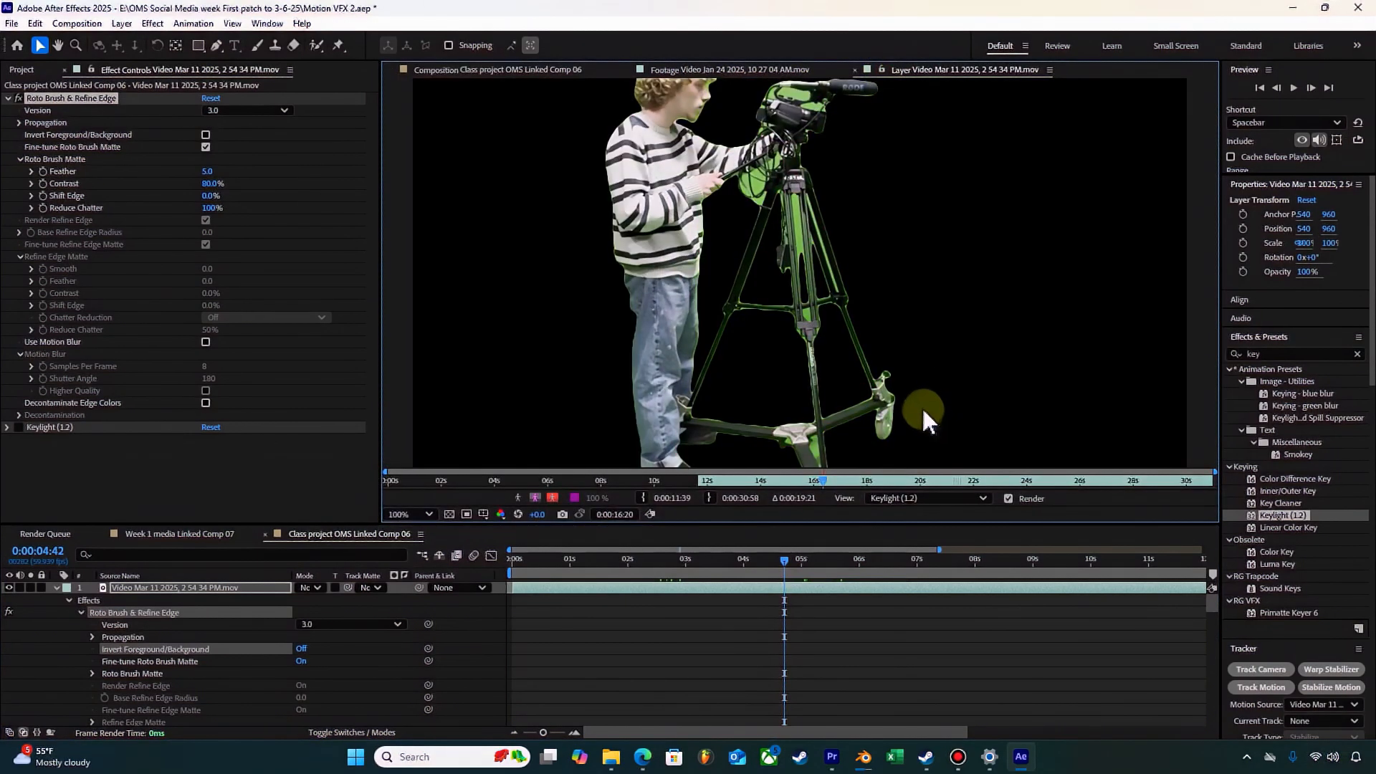
{"action": "key", "text": "comma"}
{"action": "key", "text": "comma"}
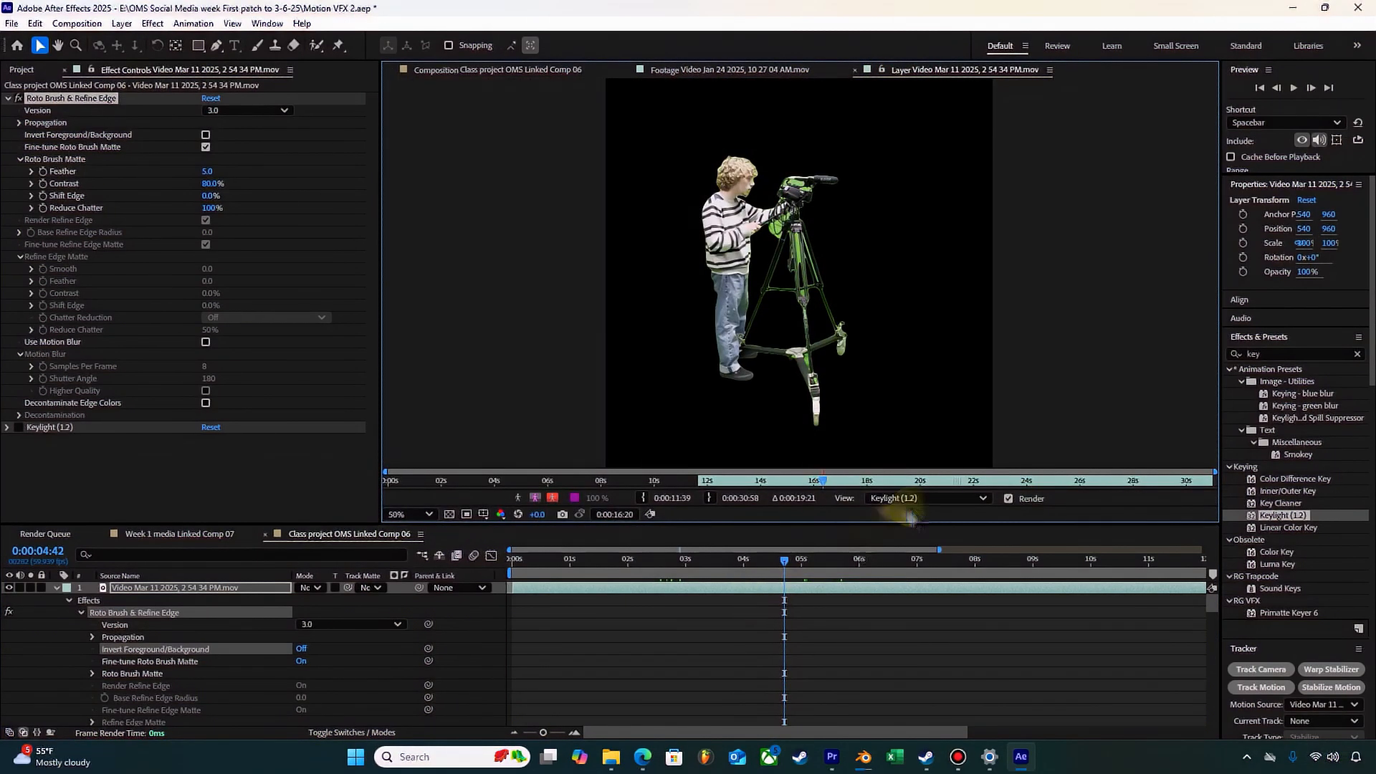
{"action": "left_click", "coordinate": [127, 105]}
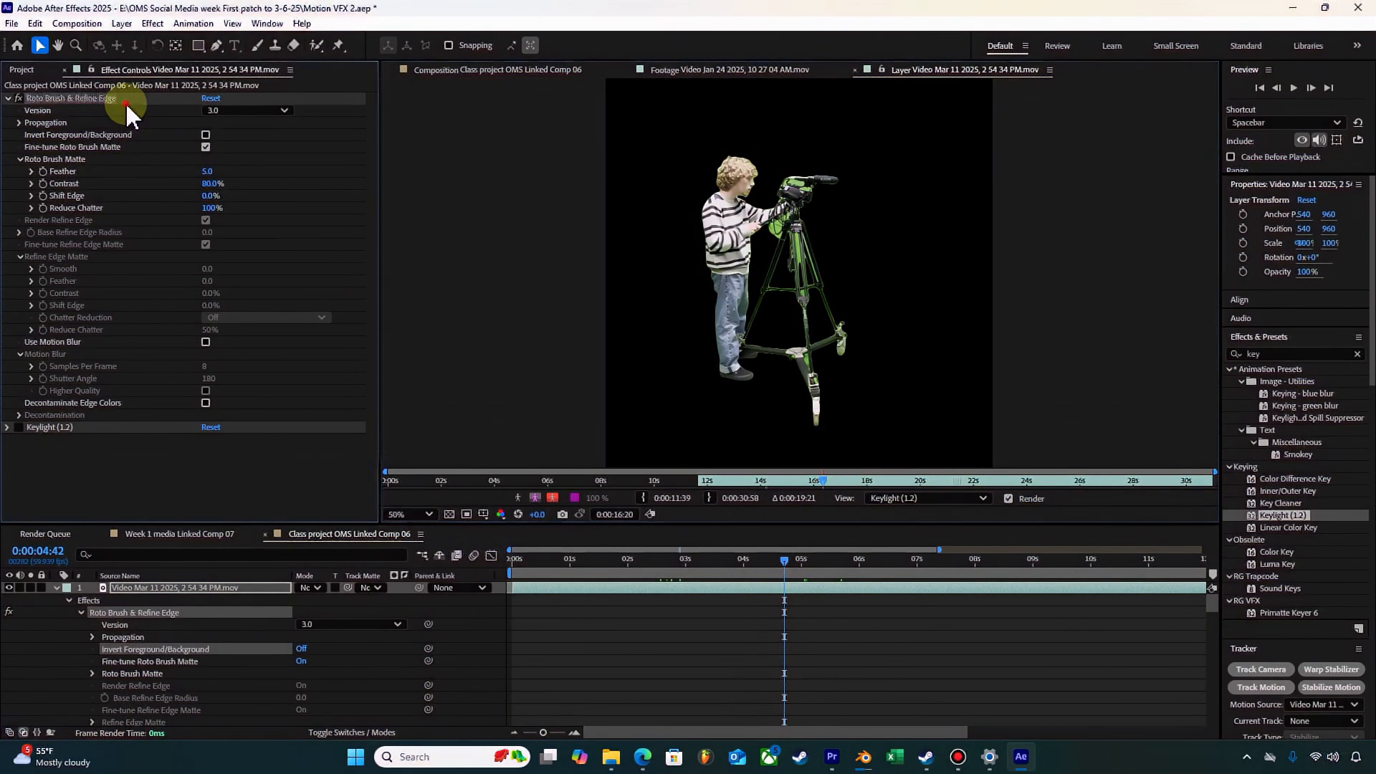
{"action": "left_click", "coordinate": [911, 498]}
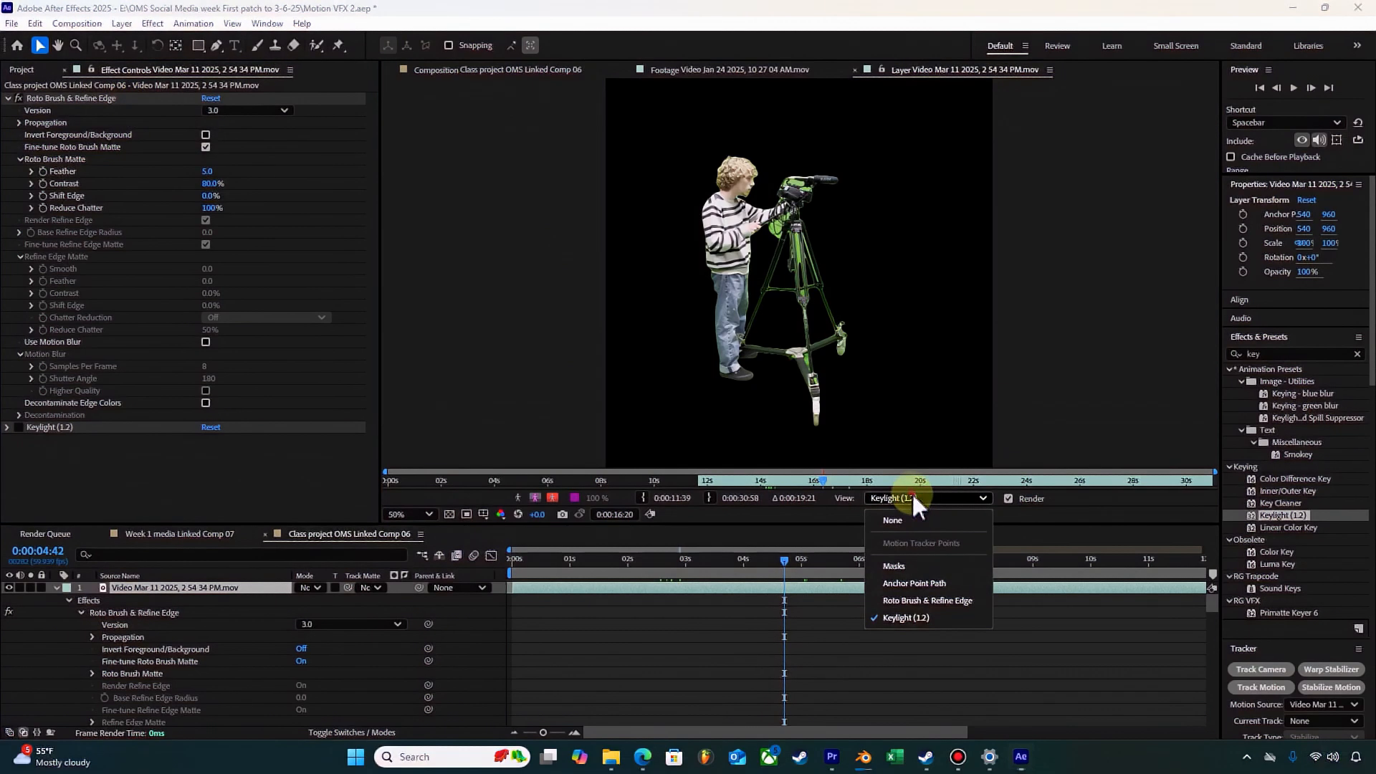
{"action": "left_click", "coordinate": [947, 599]}
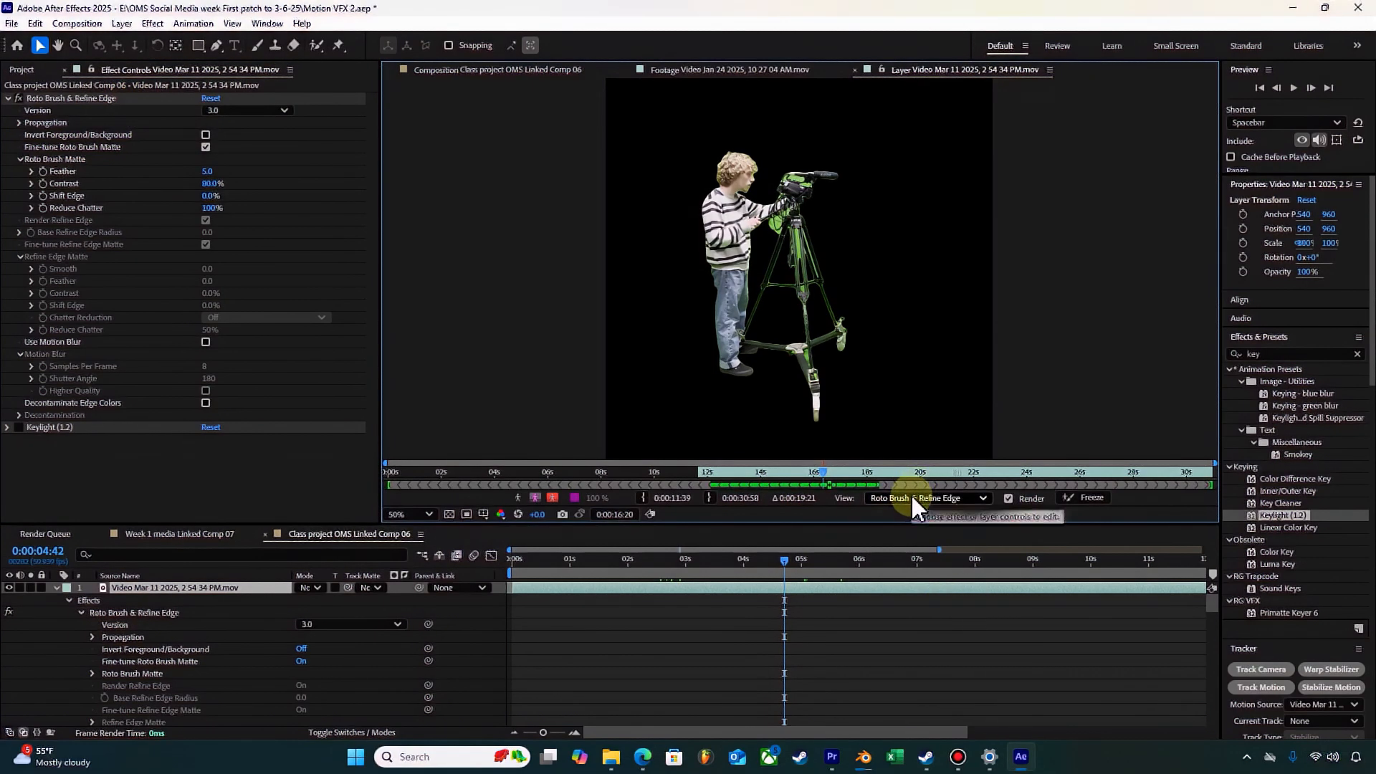
{"action": "left_click", "coordinate": [1092, 498]}
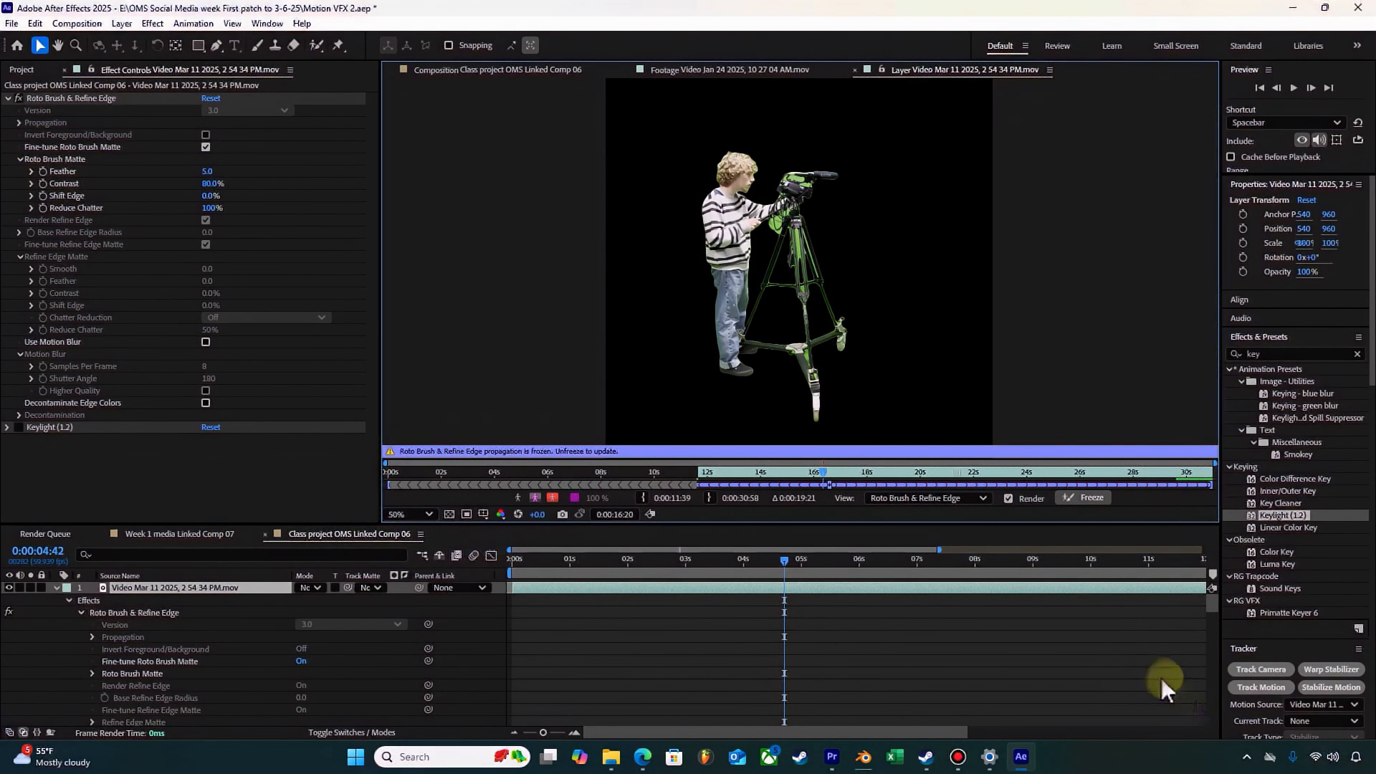
Step: Turn the Keylight effect back on, return to the composition view at 0:00:03:09, and expand Keylight's settings
{"action": "left_click_drag", "start_coordinate": [793, 570], "coordinate": [711, 576]}
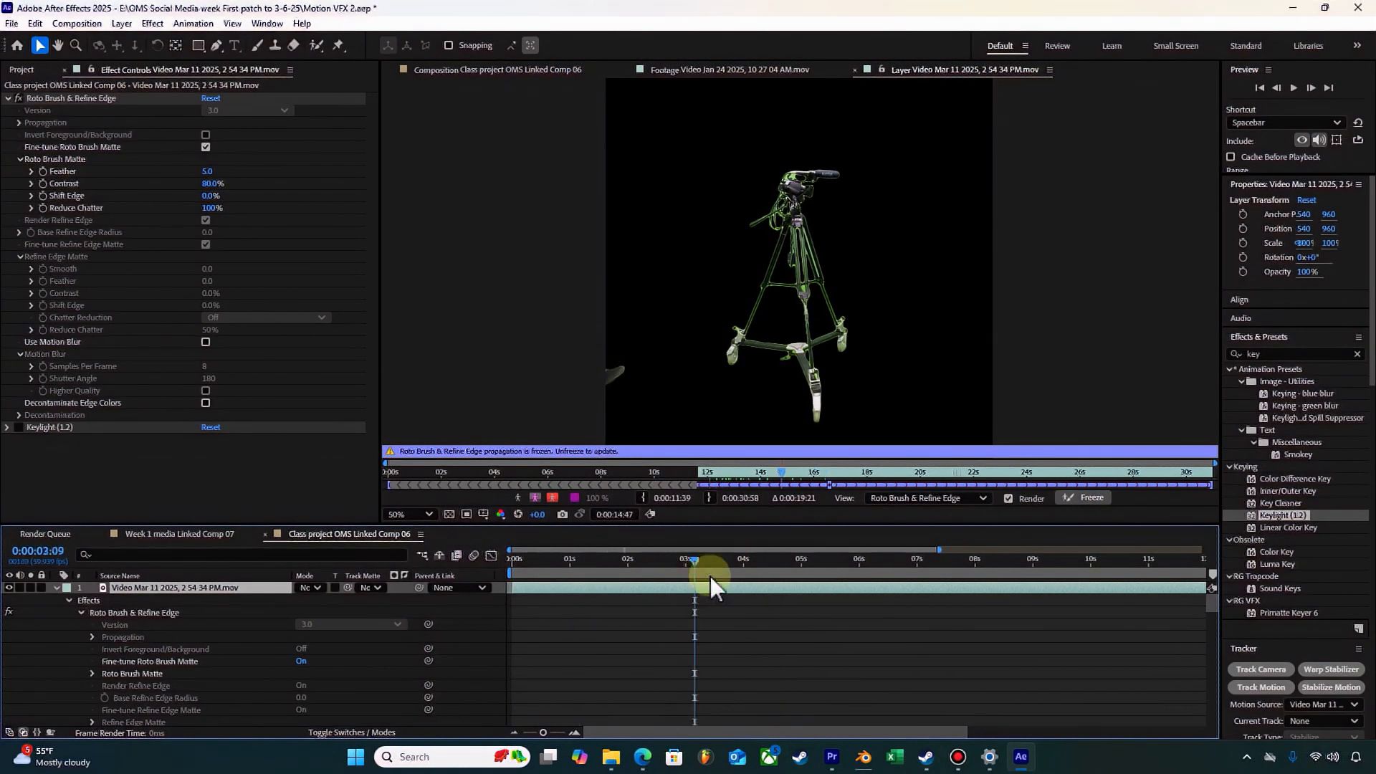
{"action": "left_click", "coordinate": [19, 427]}
{"action": "left_click", "coordinate": [506, 614]}
{"action": "left_click", "coordinate": [469, 71]}
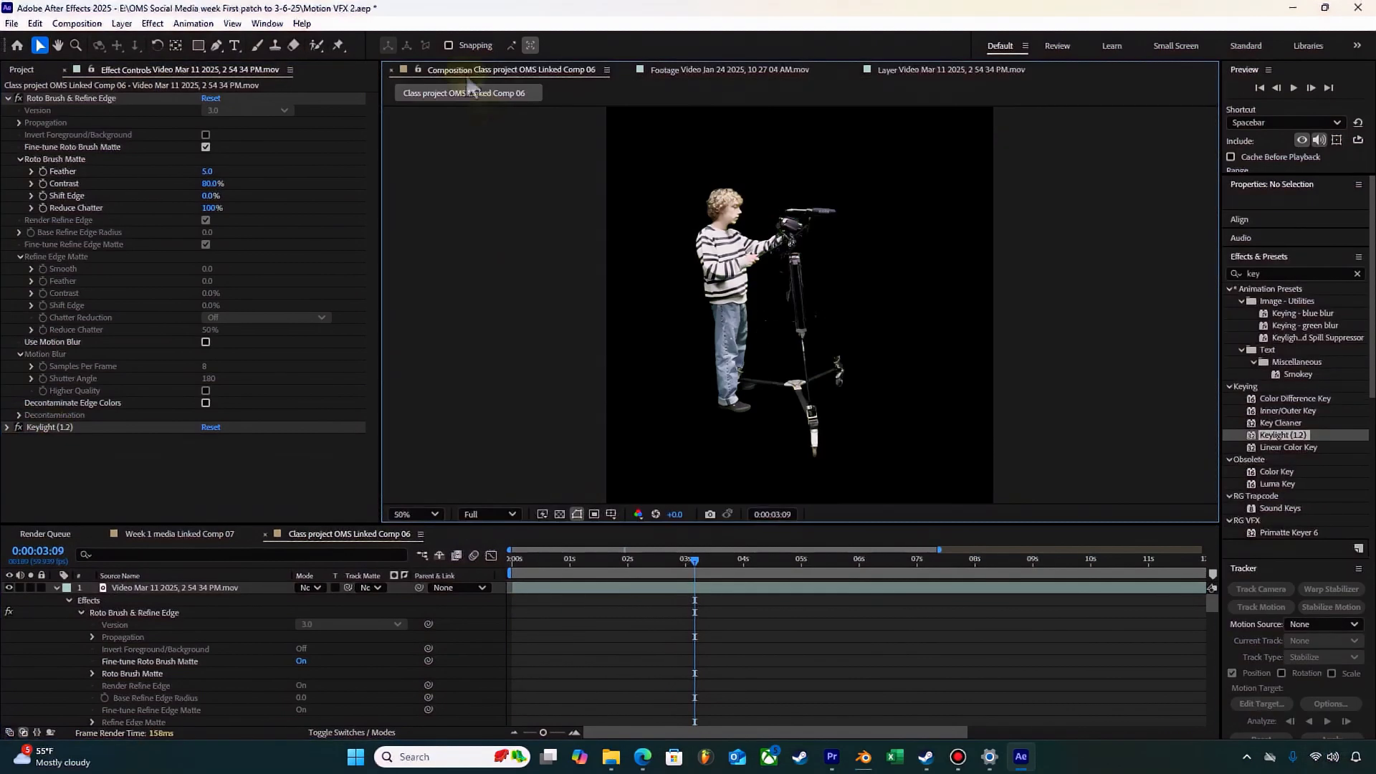
{"action": "left_click", "coordinate": [8, 427]}
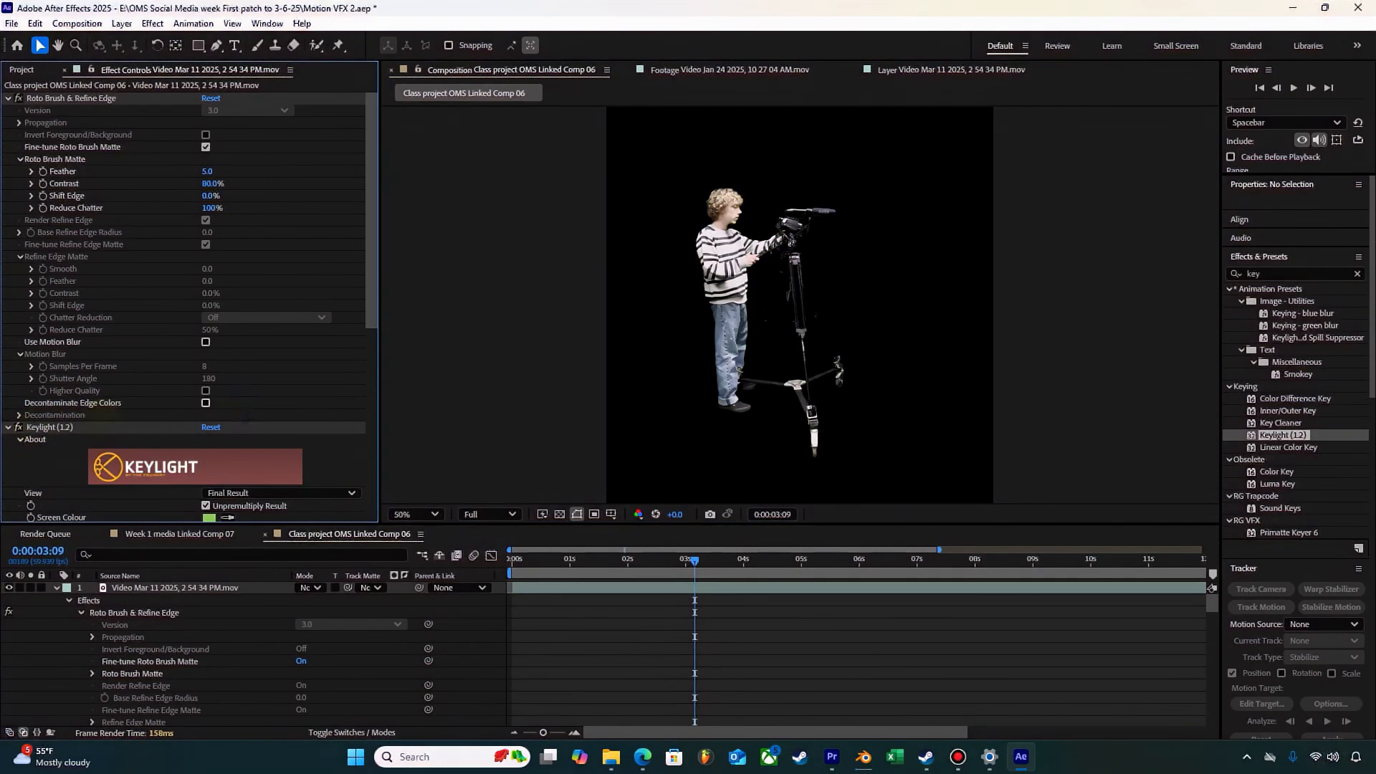
{"action": "scroll", "coordinate": [278, 401], "scroll_direction": "down", "scroll_amount": 5}
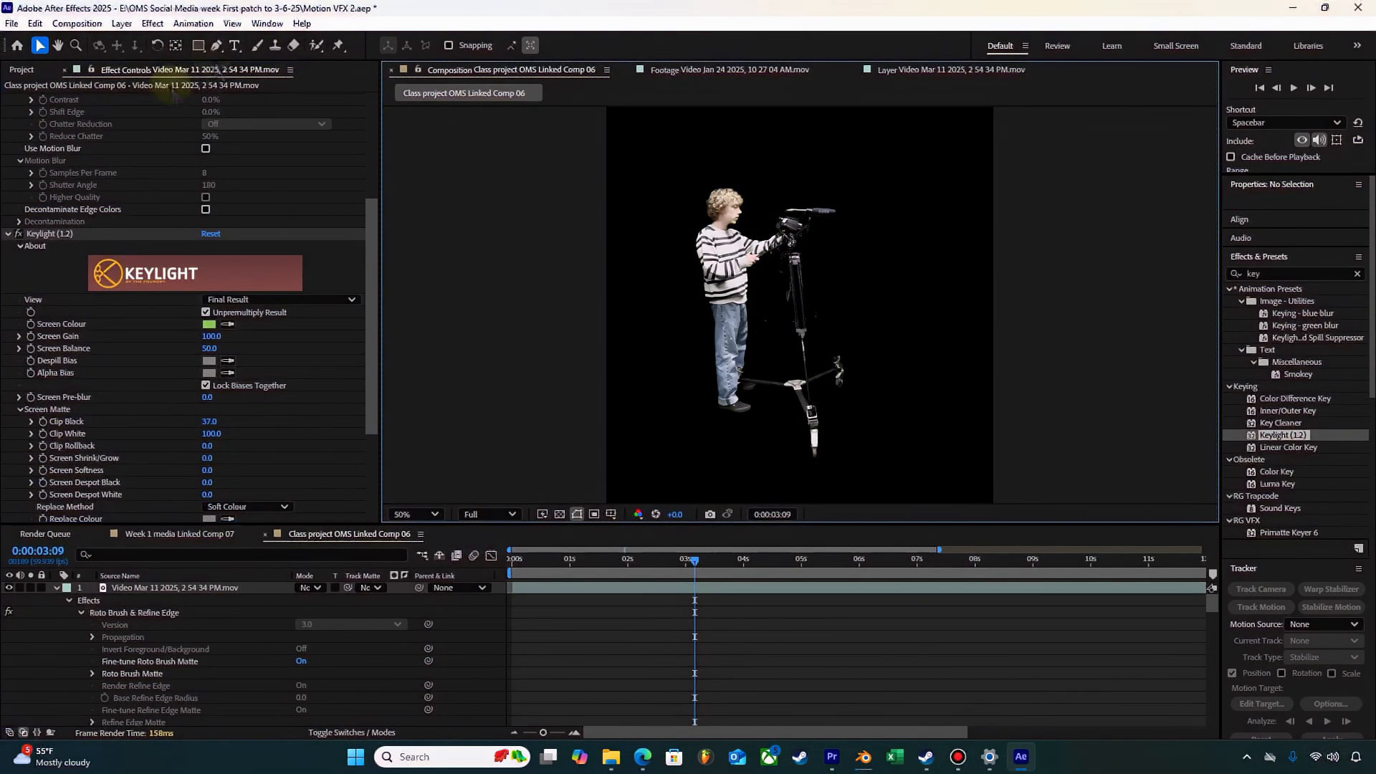
Step: Draw a turquoise rectangle of about 1852 × 2116 px covering the frame and place its shape layer below the video layer
{"action": "left_click", "coordinate": [199, 45]}
{"action": "scroll", "coordinate": [625, 209], "scroll_direction": "down", "scroll_amount": 2}
{"action": "left_click_drag", "start_coordinate": [641, 116], "coordinate": [973, 495]}
{"action": "left_click_drag", "start_coordinate": [147, 588], "coordinate": [179, 685]}
{"action": "scroll", "coordinate": [743, 300], "scroll_direction": "up", "scroll_amount": 2}
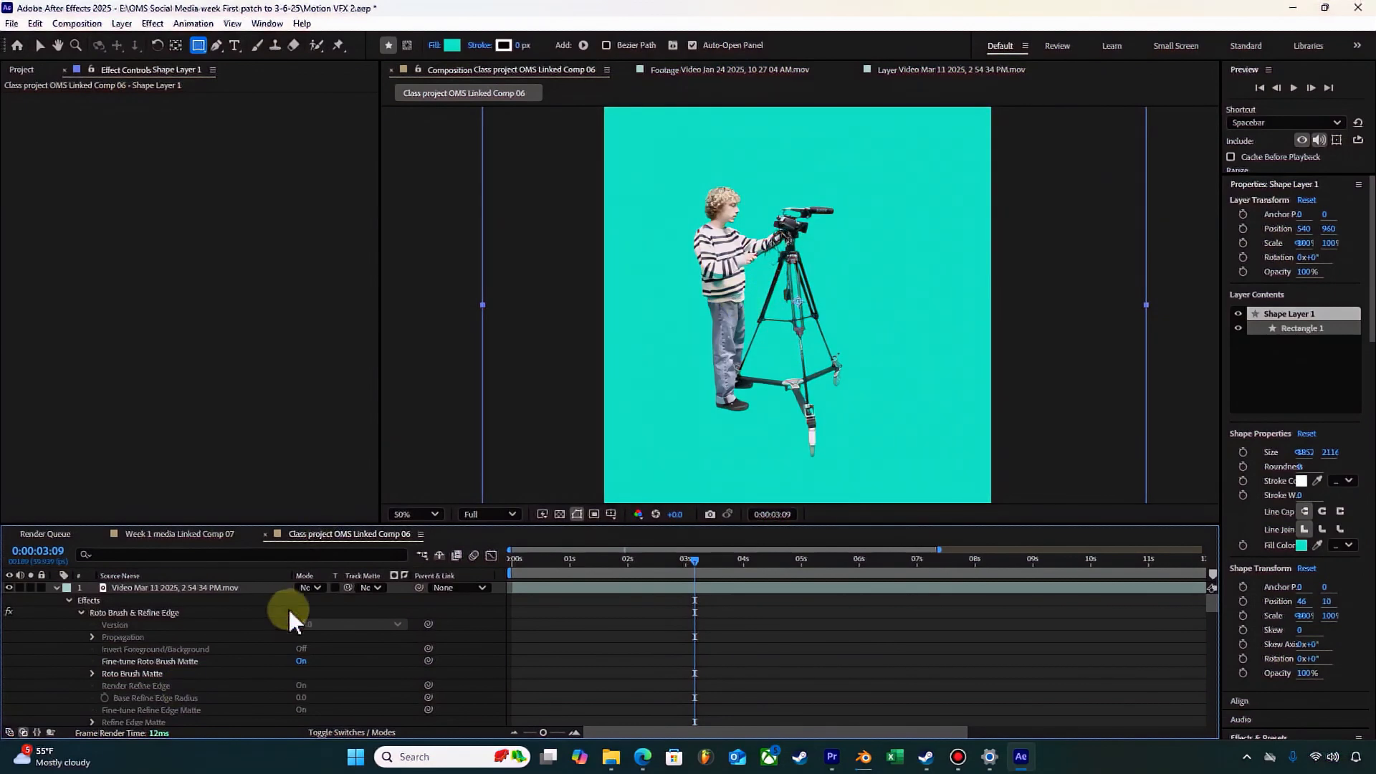
Step: Collapse the video layer, set its blending mode to a Silhouette mode, and preview the composition from 0:00:00:00
{"action": "scroll", "coordinate": [287, 620], "scroll_direction": "down", "scroll_amount": 8}
{"action": "scroll", "coordinate": [284, 631], "scroll_direction": "up", "scroll_amount": 8}
{"action": "left_click", "coordinate": [57, 588]}
{"action": "left_click", "coordinate": [309, 588]}
{"action": "left_click", "coordinate": [390, 675]}
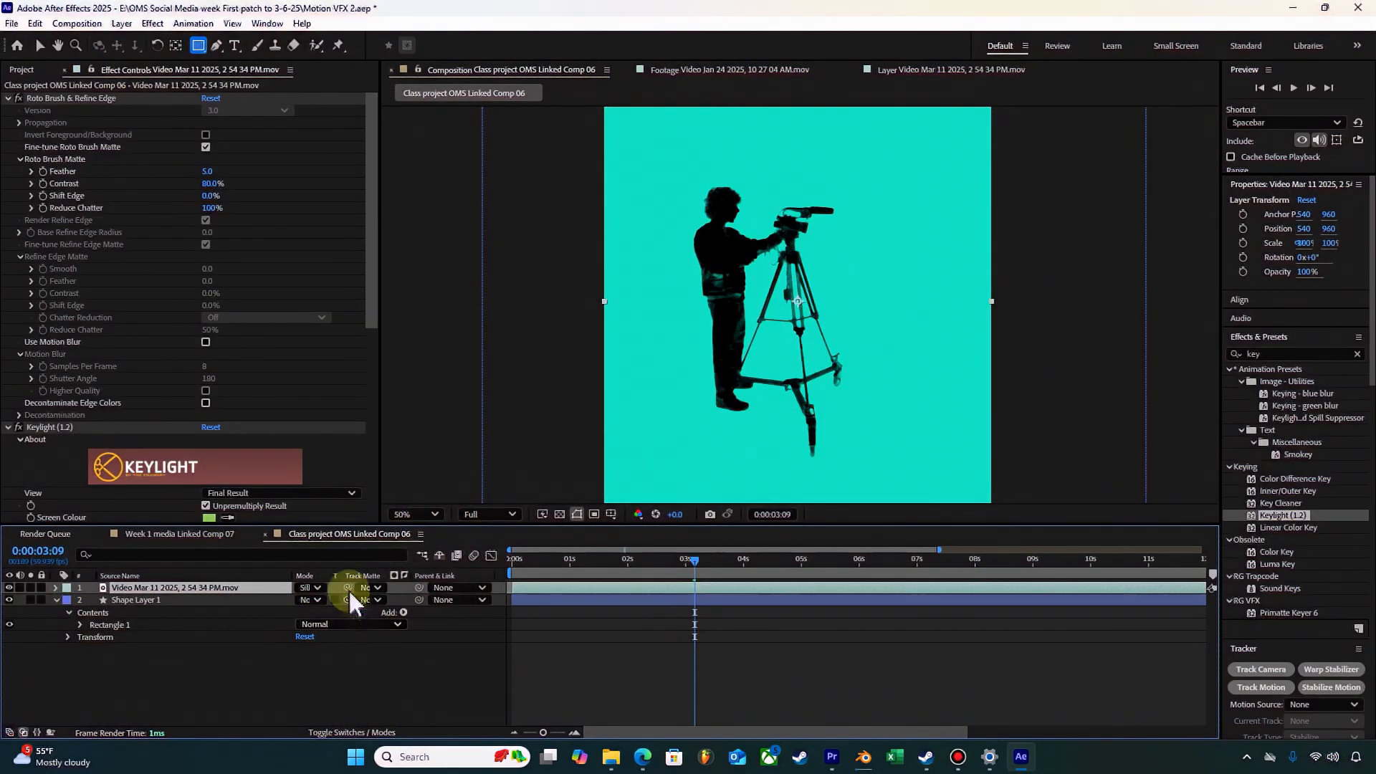
{"action": "left_click_drag", "start_coordinate": [694, 561], "coordinate": [510, 582]}
{"action": "key", "text": "space"}
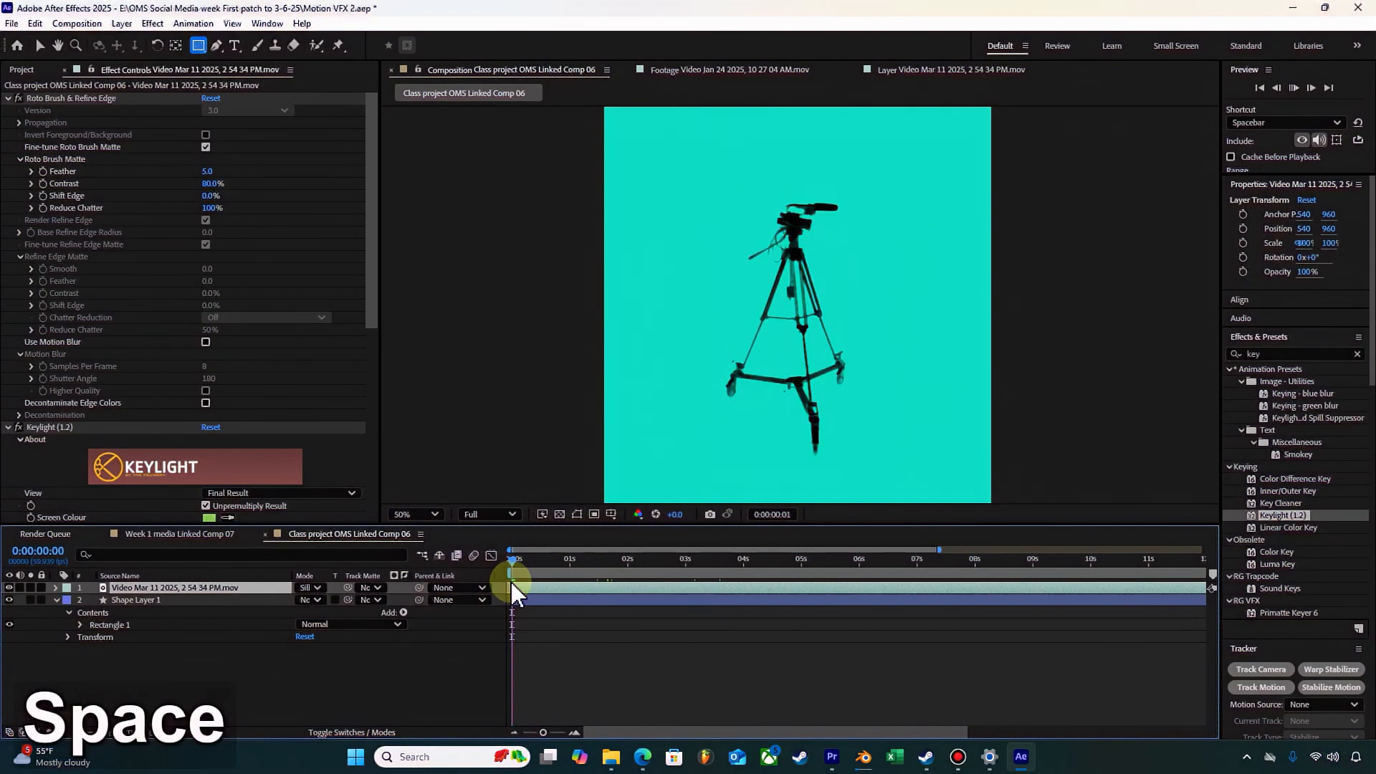